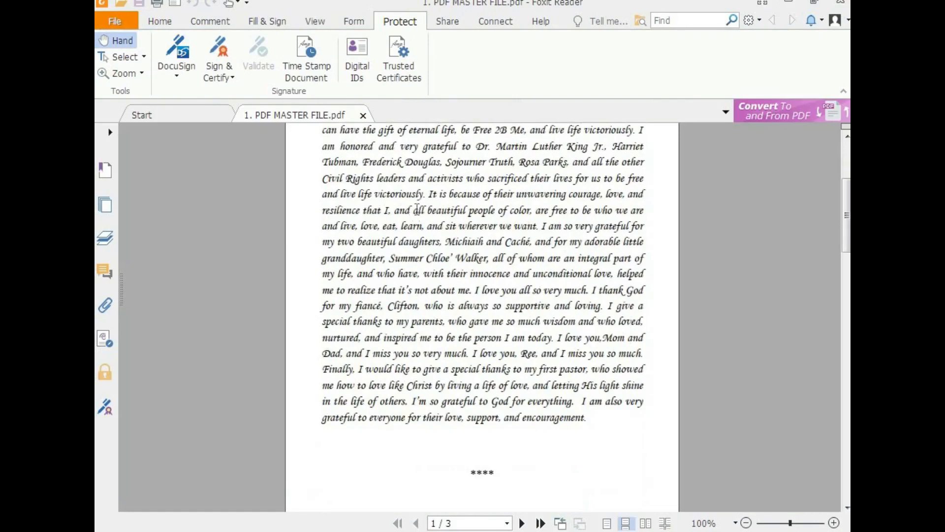
Skim all three pages of the PDF, from the Acknowledgments through the Chapter 1 Introduction, and return to the first page
{"action": "scroll", "coordinate": [417, 212], "scroll_direction": "up", "scroll_amount": 5}
{"action": "scroll", "coordinate": [437, 205], "scroll_direction": "down", "scroll_amount": 12}
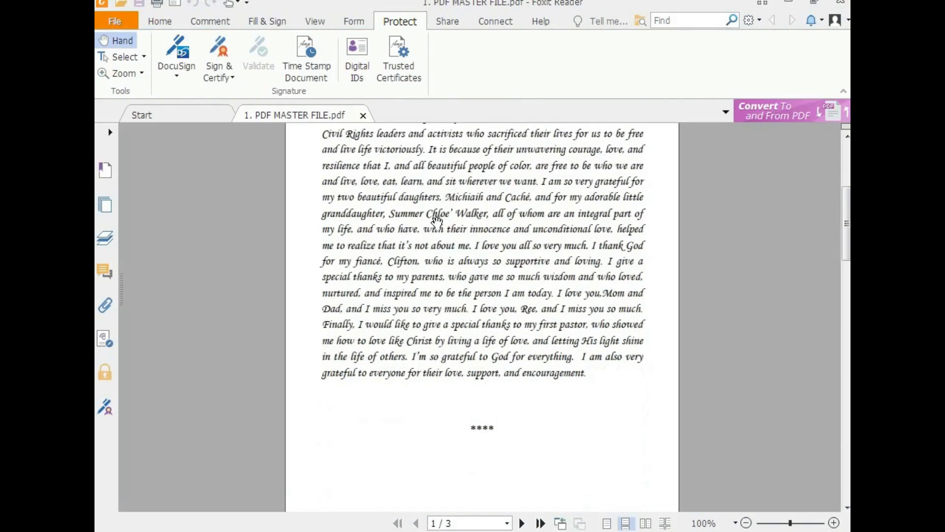
{"action": "scroll", "coordinate": [442, 235], "scroll_direction": "down", "scroll_amount": 3}
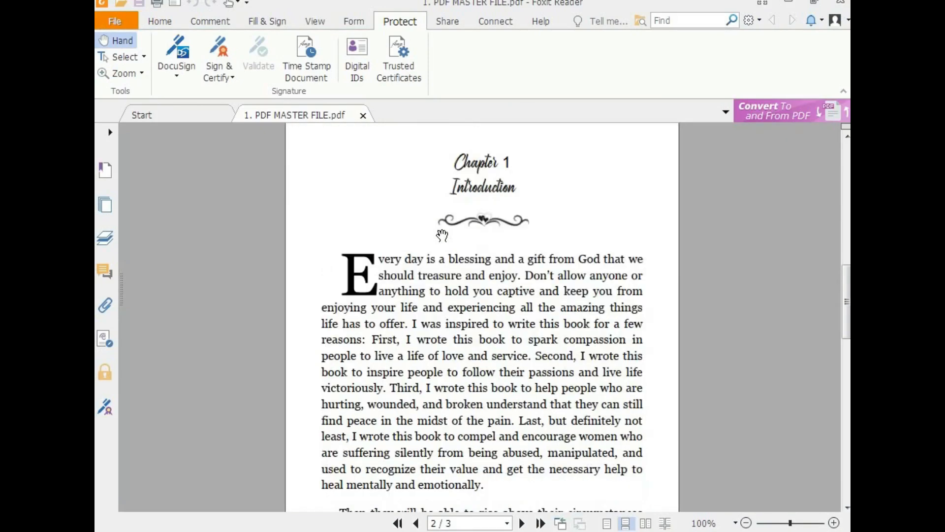
{"action": "scroll", "coordinate": [442, 235], "scroll_direction": "down", "scroll_amount": 18}
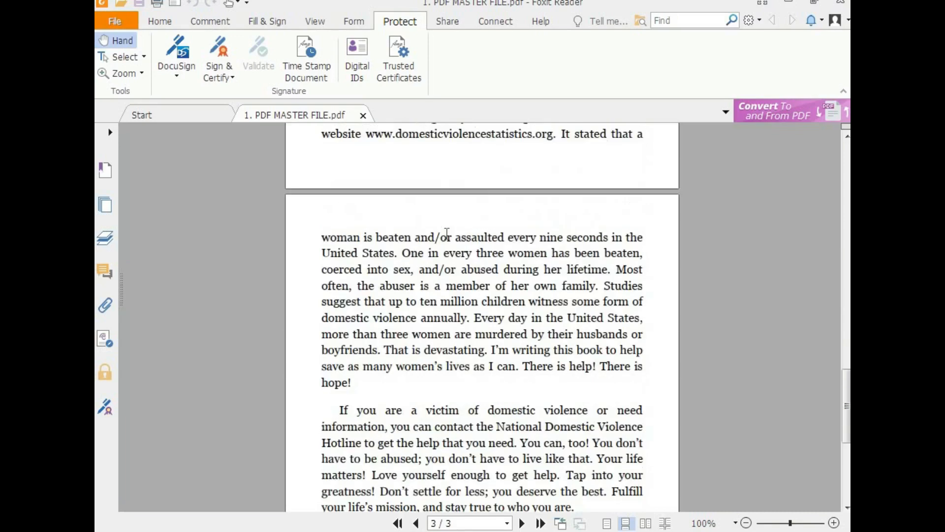
{"action": "scroll", "coordinate": [447, 233], "scroll_direction": "up", "scroll_amount": 2}
{"action": "scroll", "coordinate": [447, 233], "scroll_direction": "up", "scroll_amount": 20}
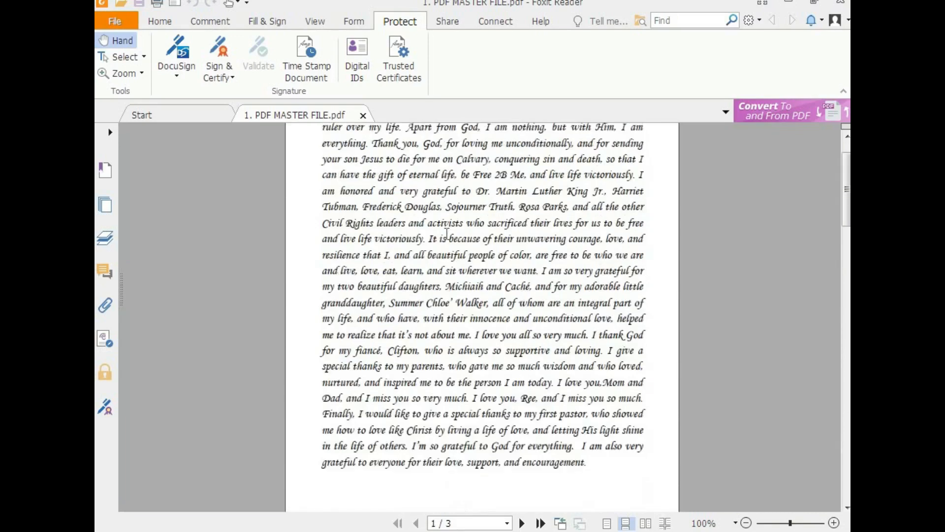
Examine the Acknowledgments page up close, including its script heading, heart ornament and italic body text
{"action": "scroll", "coordinate": [446, 251], "scroll_direction": "up", "scroll_amount": 3, "text": "ctrl"}
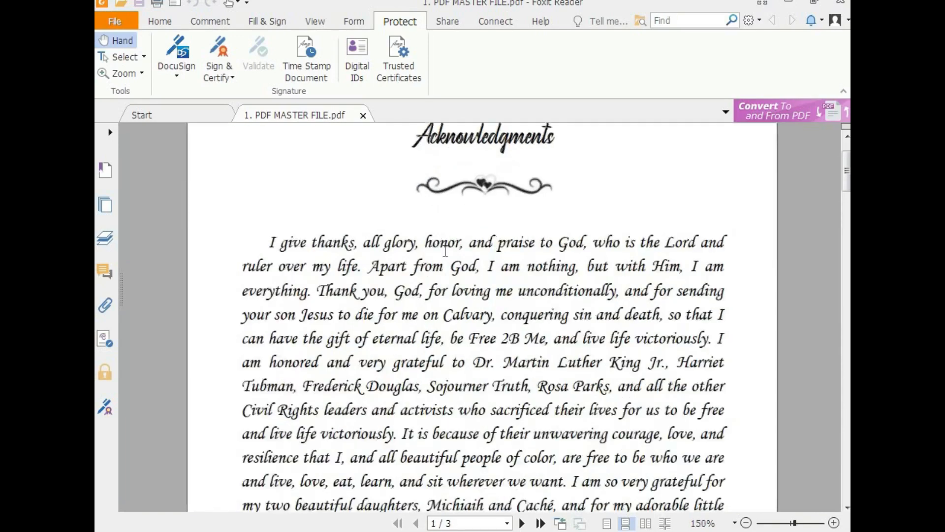
{"action": "scroll", "coordinate": [446, 251], "scroll_direction": "down", "scroll_amount": 1, "text": "ctrl"}
{"action": "scroll", "coordinate": [446, 256], "scroll_direction": "up", "scroll_amount": 2}
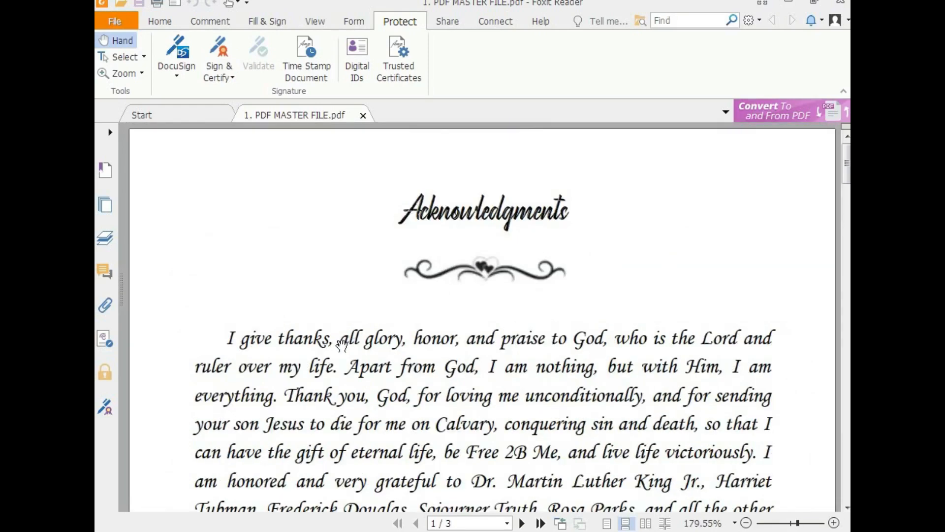
{"action": "left_click_drag", "start_coordinate": [400, 212], "coordinate": [577, 209]}
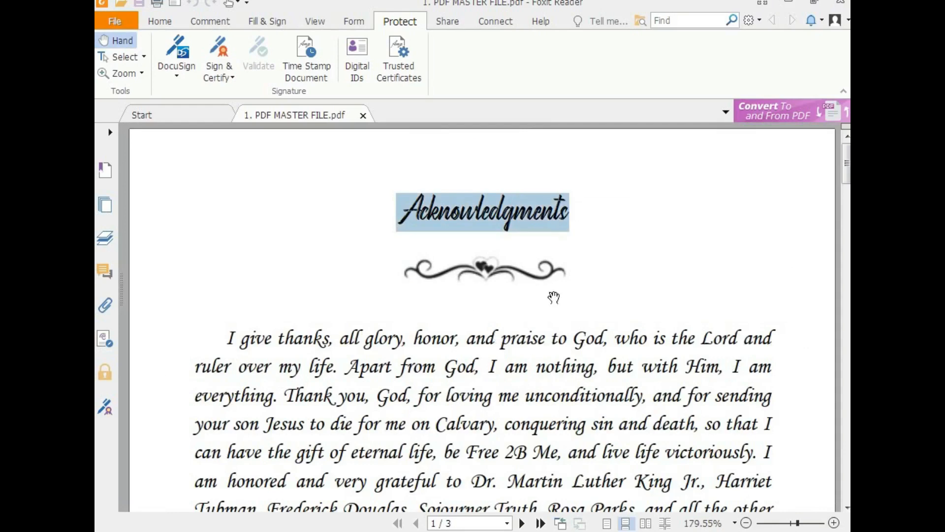
{"action": "scroll", "coordinate": [514, 365], "scroll_direction": "down", "scroll_amount": 3}
{"action": "scroll", "coordinate": [514, 363], "scroll_direction": "down", "scroll_amount": 1}
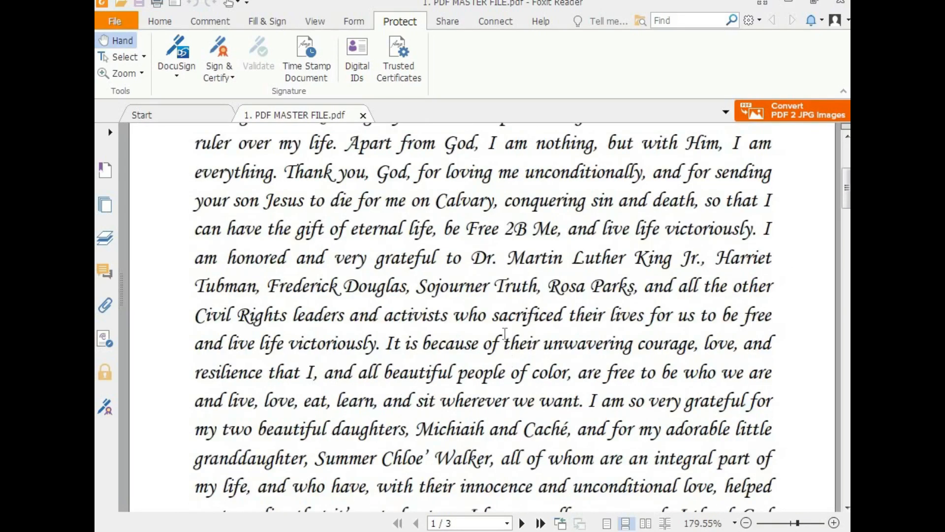
{"action": "scroll", "coordinate": [505, 334], "scroll_direction": "down", "scroll_amount": 10}
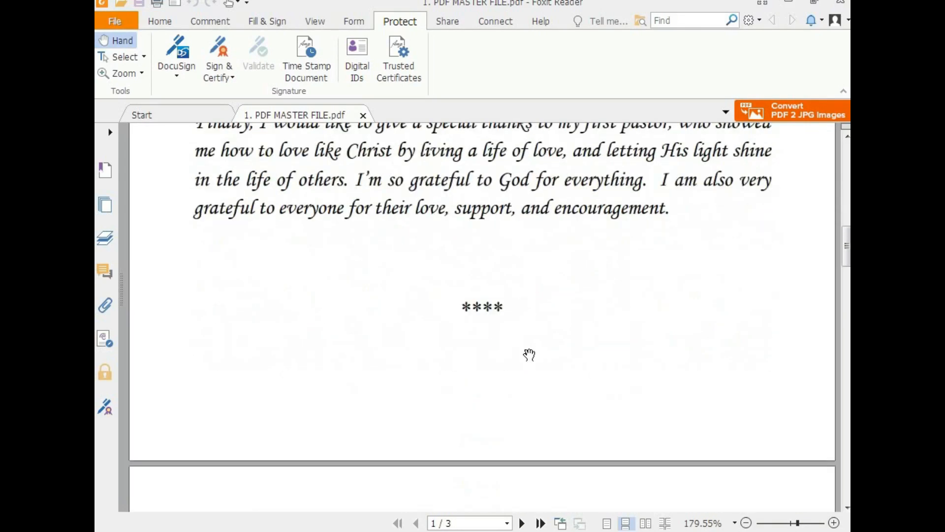
Examine the Chapter 1 Introduction pages up close for heading style, drop cap and body text, and return to the first page at 100%
{"action": "scroll", "coordinate": [529, 355], "scroll_direction": "down", "scroll_amount": 6}
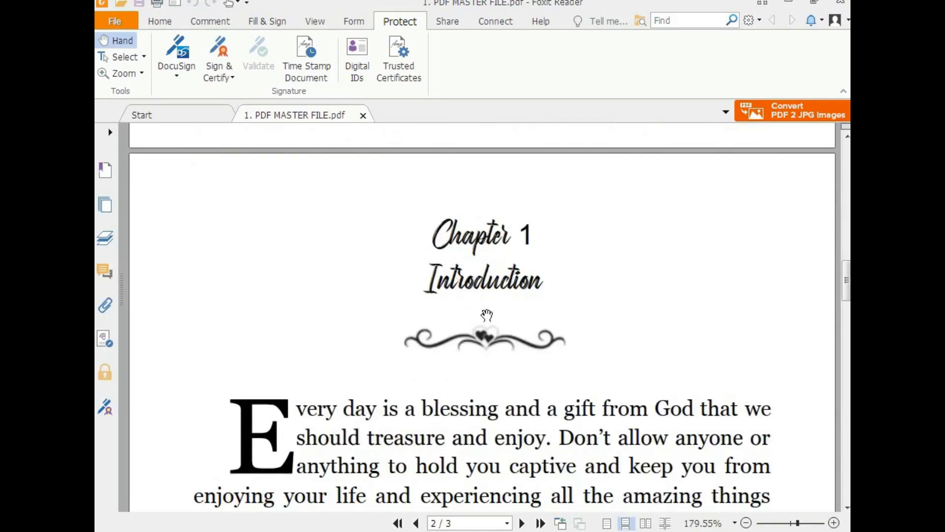
{"action": "scroll", "coordinate": [486, 315], "scroll_direction": "down", "scroll_amount": 2}
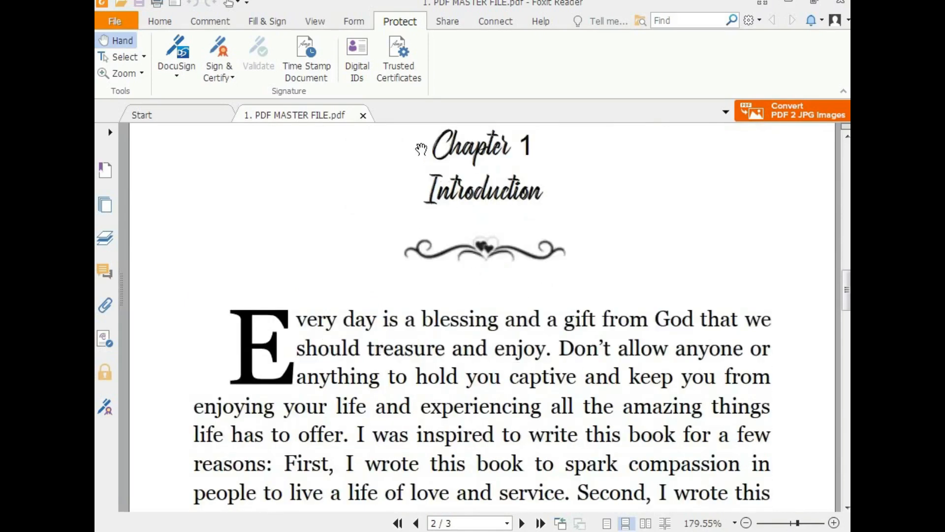
{"action": "scroll", "coordinate": [517, 215], "scroll_direction": "up", "scroll_amount": 3}
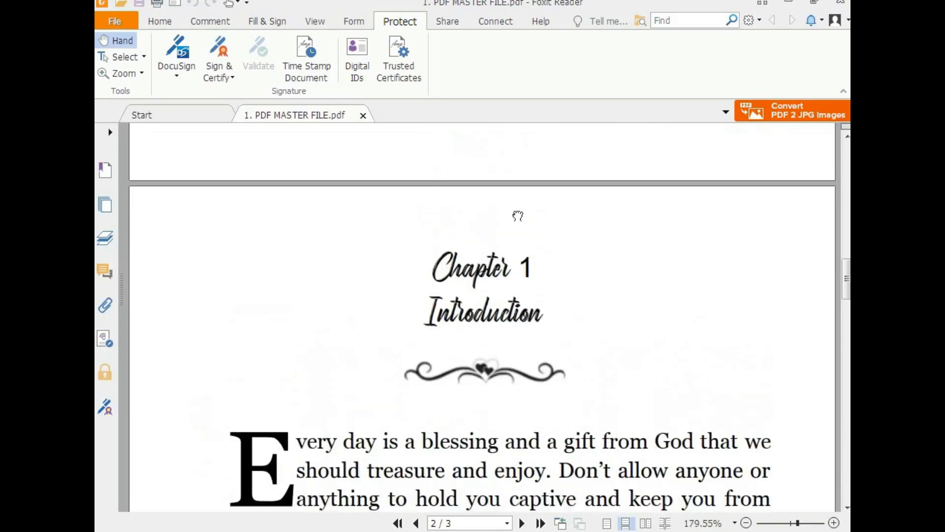
{"action": "scroll", "coordinate": [517, 215], "scroll_direction": "down", "scroll_amount": 13}
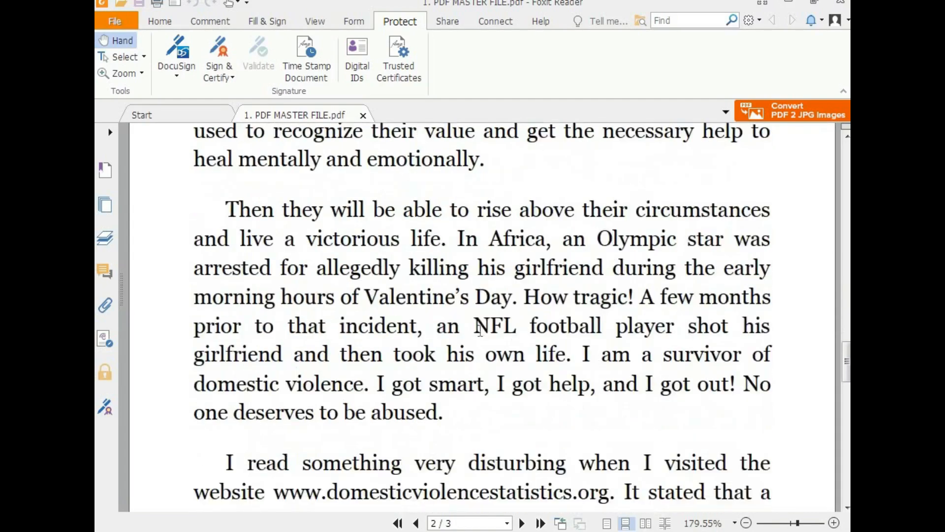
{"action": "scroll", "coordinate": [478, 334], "scroll_direction": "down", "scroll_amount": 15}
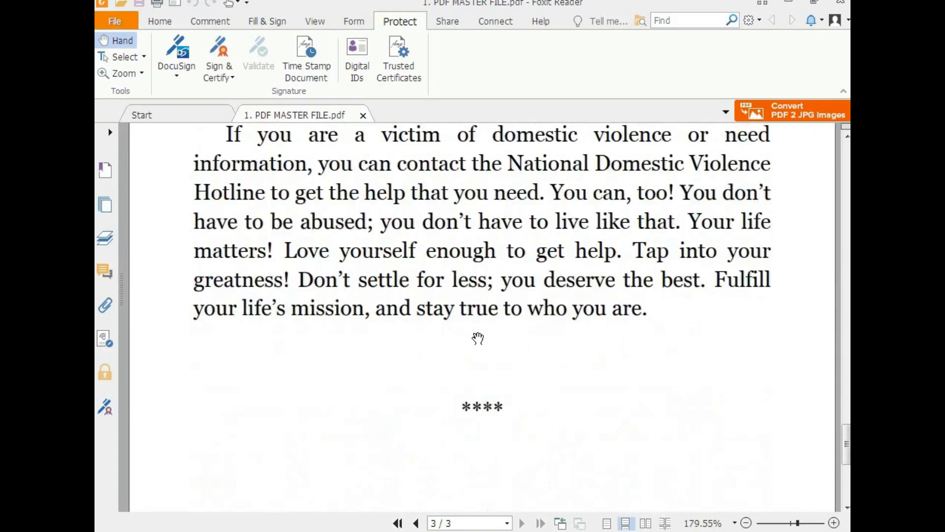
{"action": "scroll", "coordinate": [482, 310], "scroll_direction": "up", "scroll_amount": 2}
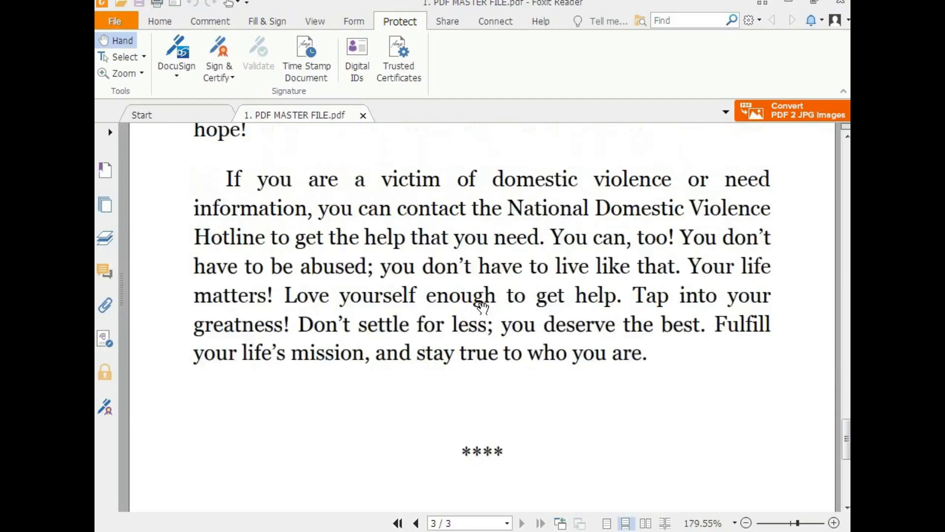
{"action": "scroll", "coordinate": [482, 308], "scroll_direction": "up", "scroll_amount": 15}
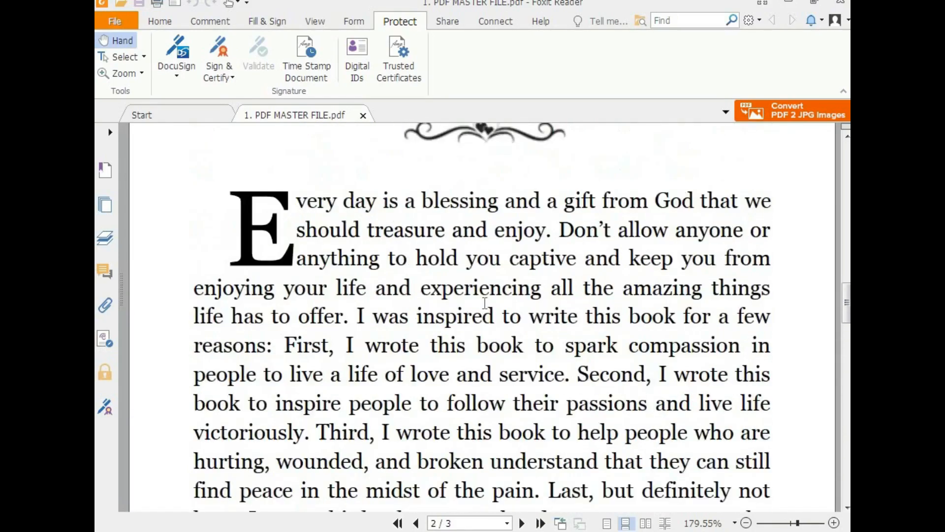
{"action": "scroll", "coordinate": [485, 302], "scroll_direction": "up", "scroll_amount": 6}
{"action": "scroll", "coordinate": [485, 303], "scroll_direction": "up", "scroll_amount": 8}
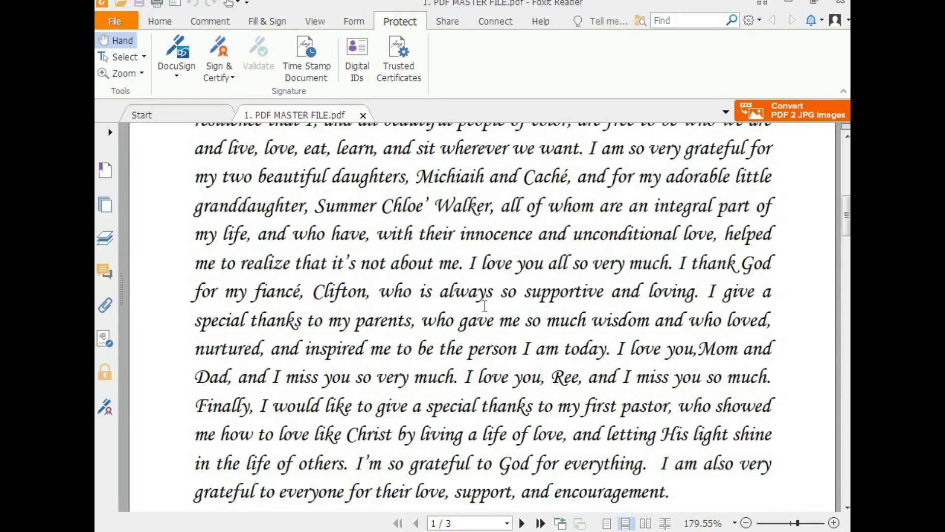
{"action": "scroll", "coordinate": [485, 306], "scroll_direction": "down", "scroll_amount": 3, "text": "ctrl"}
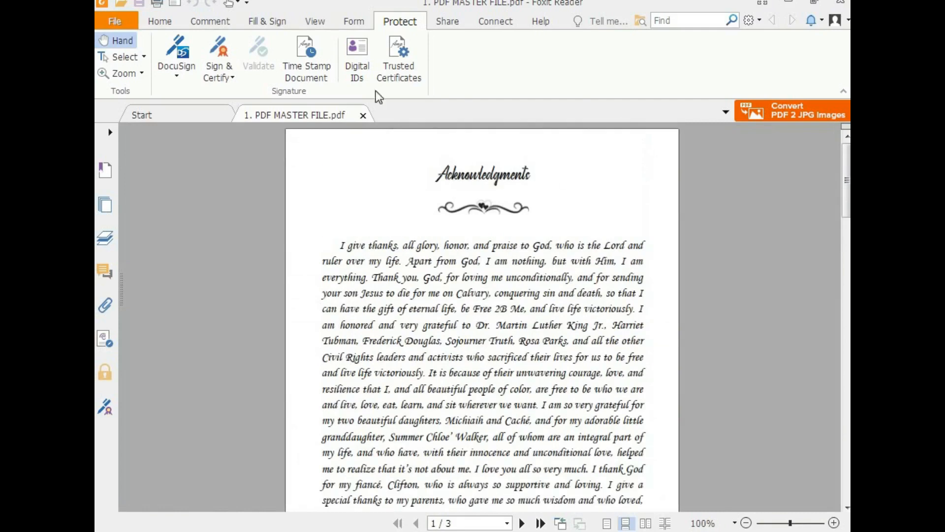
Show the description properties of 1. PDF MASTER FILE.pdf
{"action": "left_click", "coordinate": [116, 22]}
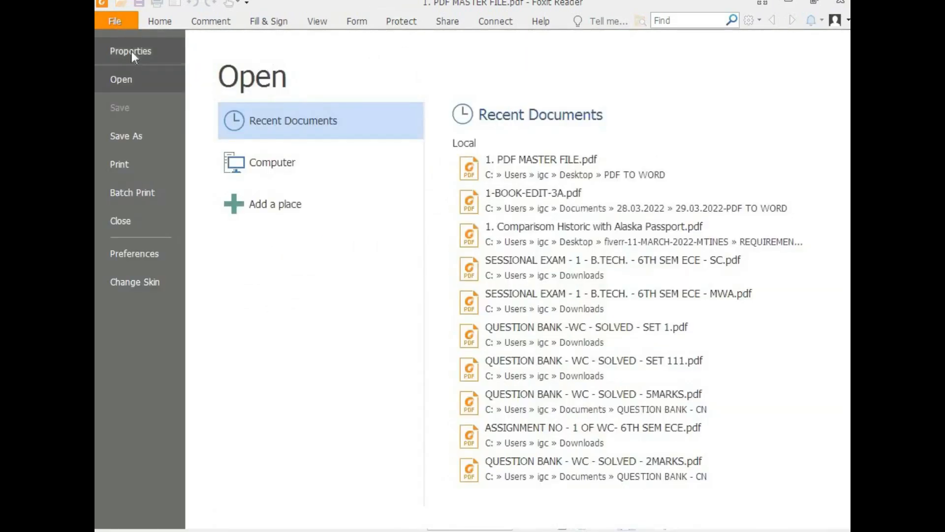
{"action": "left_click", "coordinate": [114, 22]}
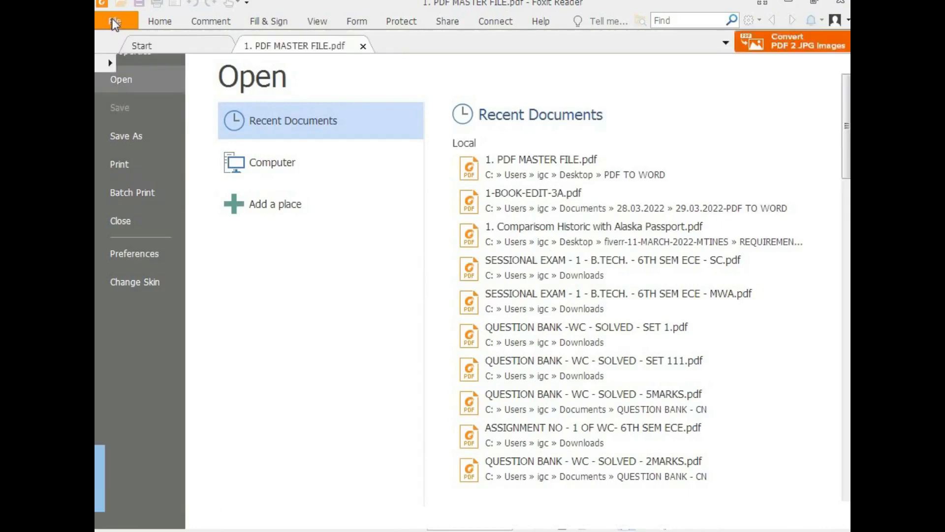
{"action": "left_click", "coordinate": [115, 22]}
{"action": "left_click", "coordinate": [138, 49]}
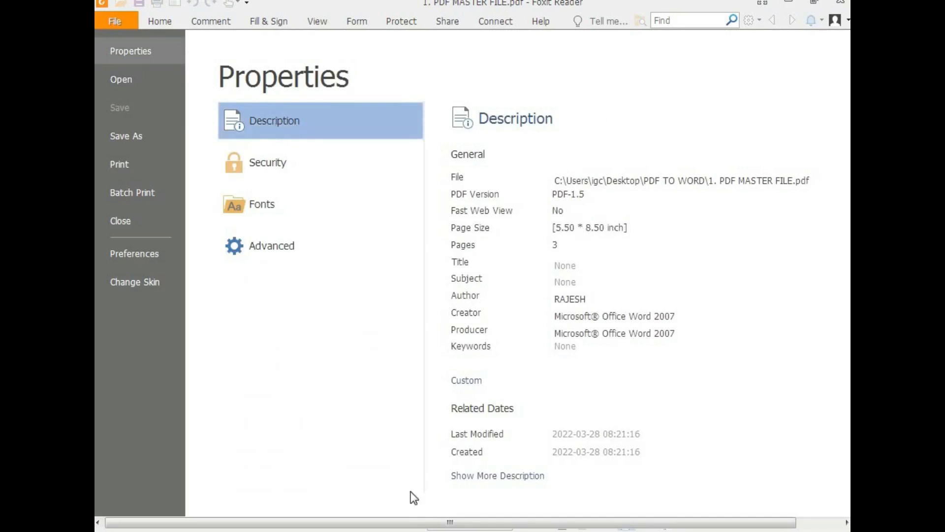
Switch to the Notepad notes, check the noted PDF page size, and compare it with the page size in the document properties
{"action": "left_click", "coordinate": [342, 530]}
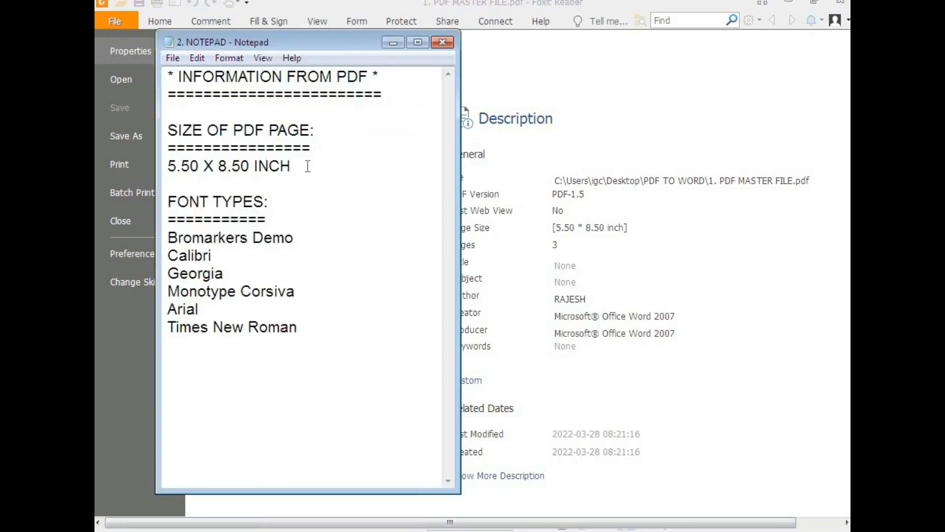
{"action": "left_click_drag", "start_coordinate": [308, 166], "coordinate": [167, 167]}
{"action": "left_click", "coordinate": [319, 167]}
{"action": "left_click_drag", "start_coordinate": [319, 168], "coordinate": [168, 167]}
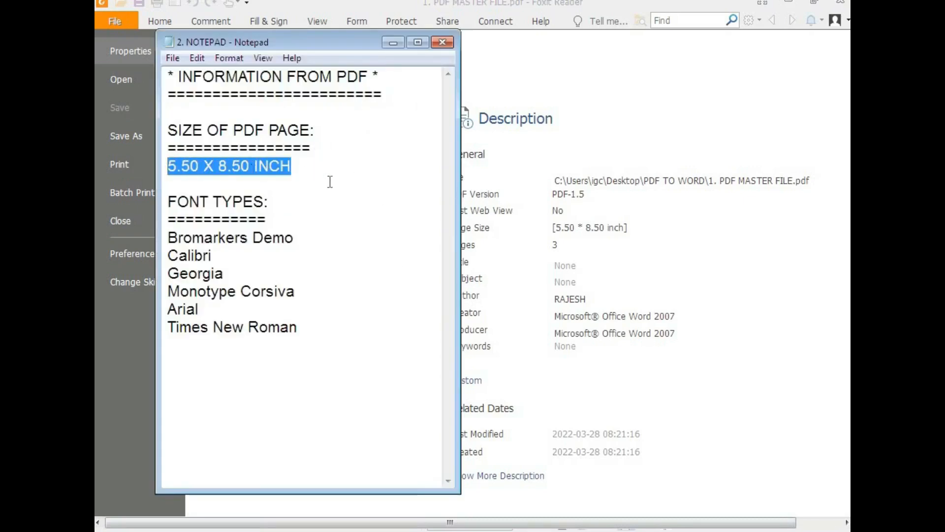
{"action": "left_click", "coordinate": [647, 229]}
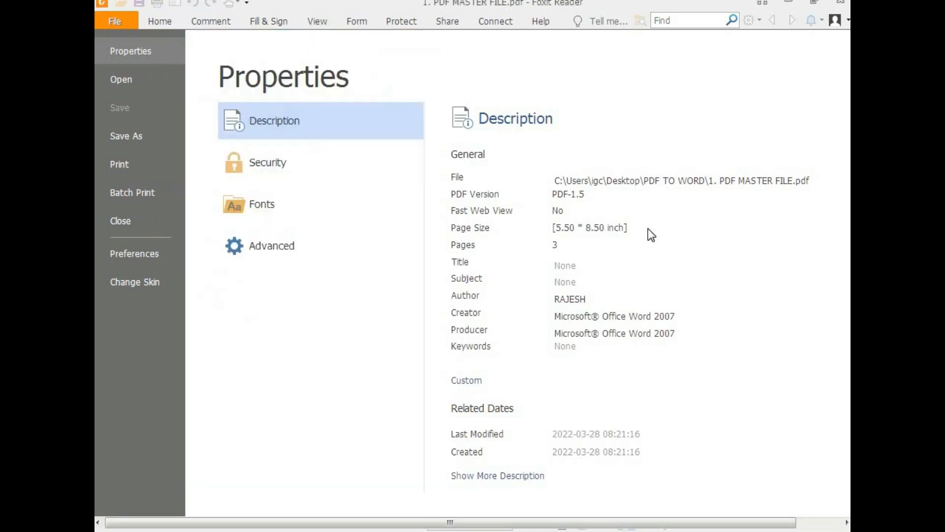
Review the complete list of fonts used in the PDF in its document properties
{"action": "left_click", "coordinate": [262, 207]}
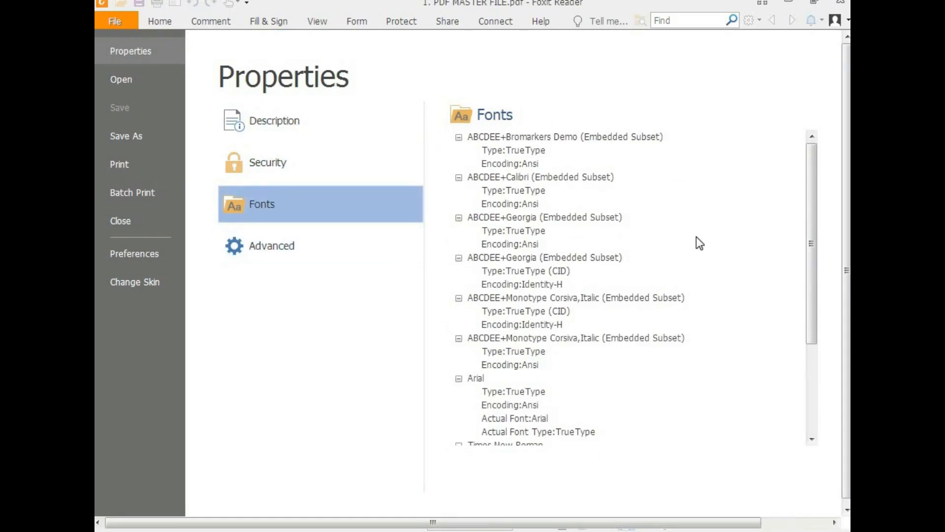
{"action": "left_click_drag", "start_coordinate": [810, 327], "coordinate": [804, 417]}
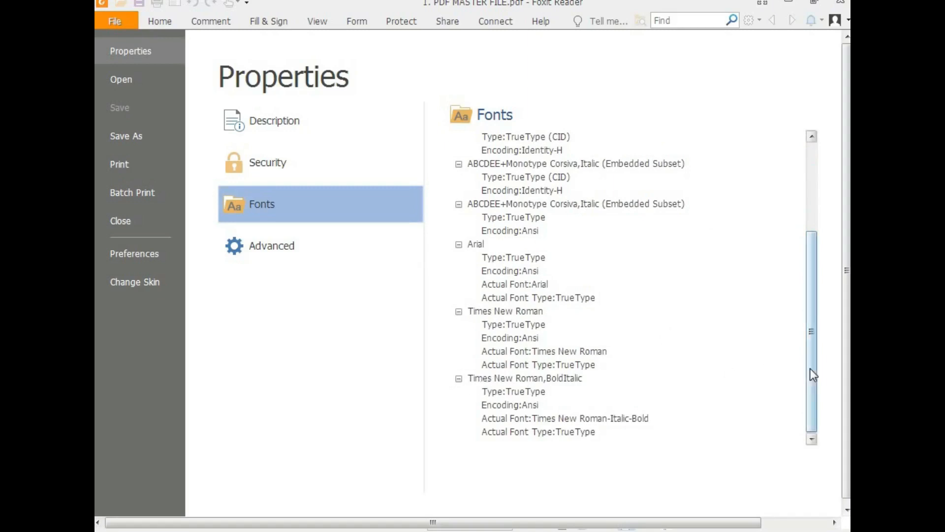
{"action": "left_click_drag", "start_coordinate": [810, 375], "coordinate": [803, 242]}
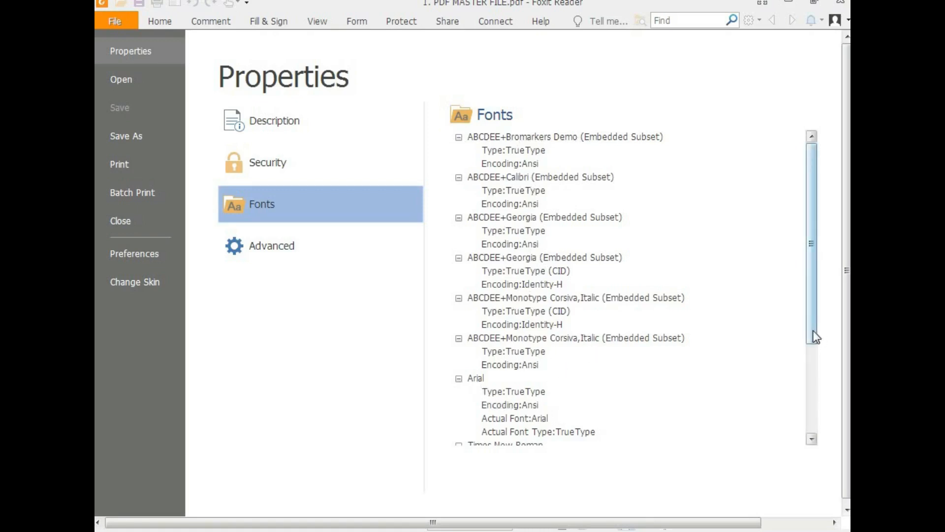
{"action": "left_click_drag", "start_coordinate": [812, 340], "coordinate": [811, 425]}
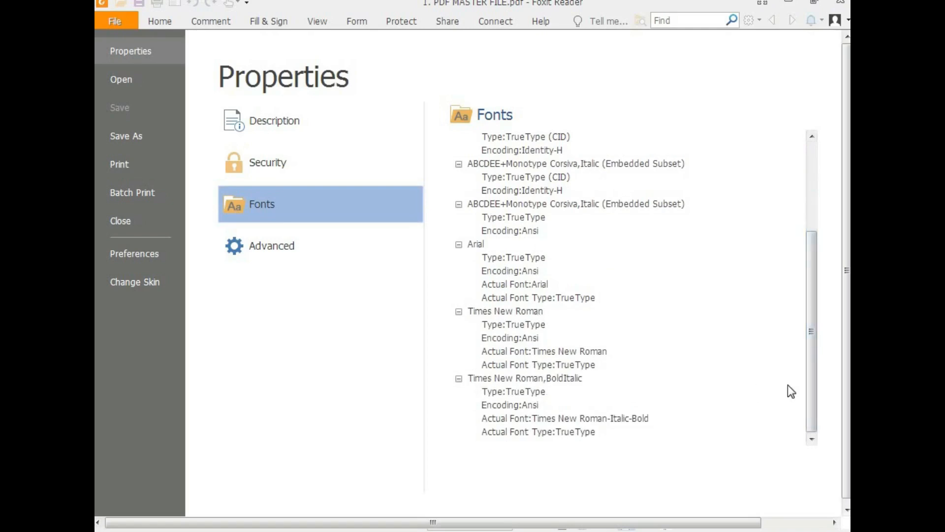
{"action": "left_click_drag", "start_coordinate": [810, 386], "coordinate": [810, 268]}
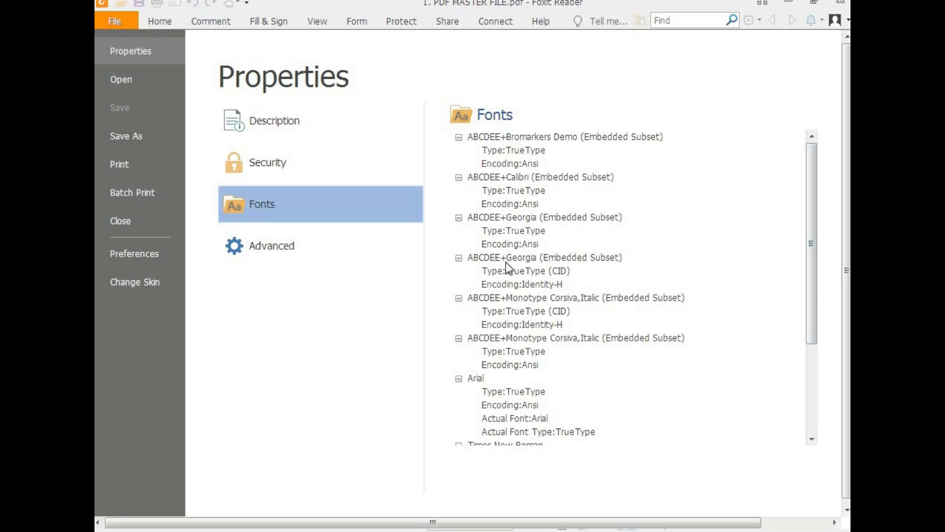
Switch to the Notepad notes and go through each noted font type, from Bromarkers Demo to Times New Roman
{"action": "left_click", "coordinate": [369, 516]}
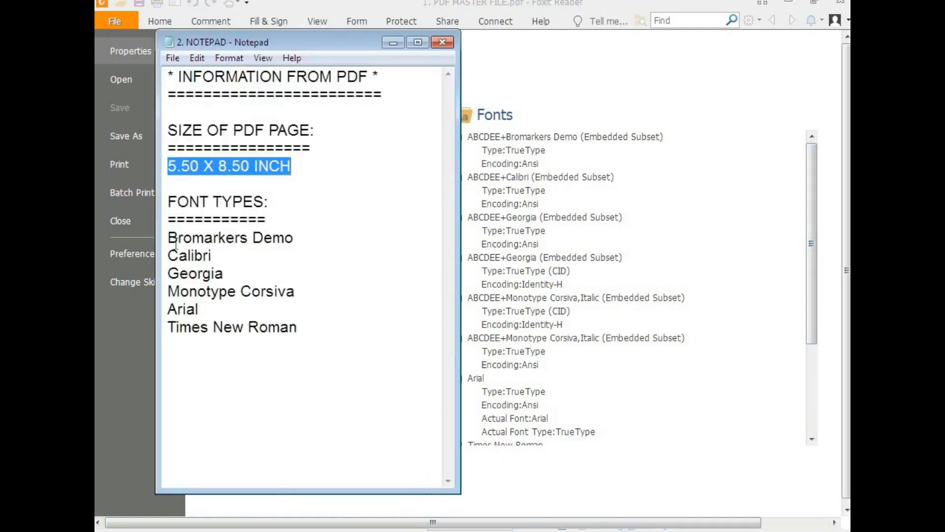
{"action": "left_click_drag", "start_coordinate": [170, 236], "coordinate": [311, 240]}
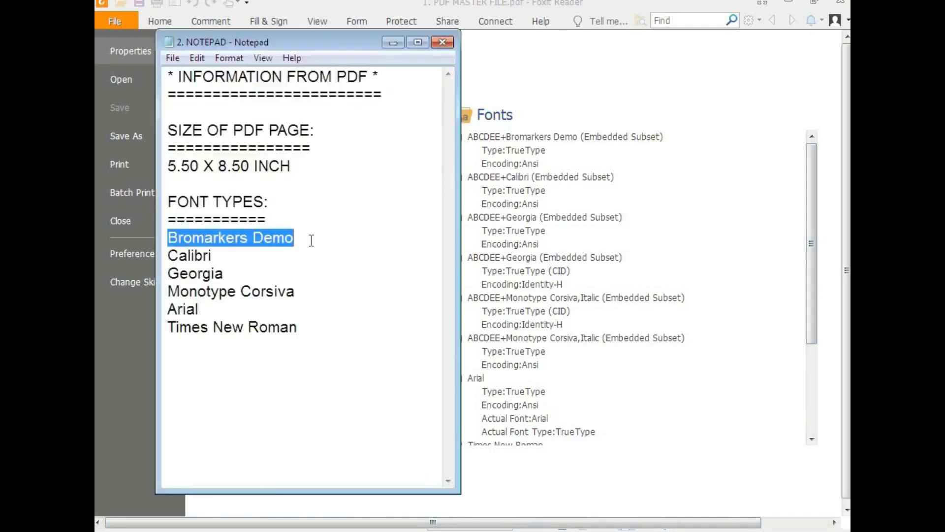
{"action": "left_click_drag", "start_coordinate": [221, 255], "coordinate": [168, 256]}
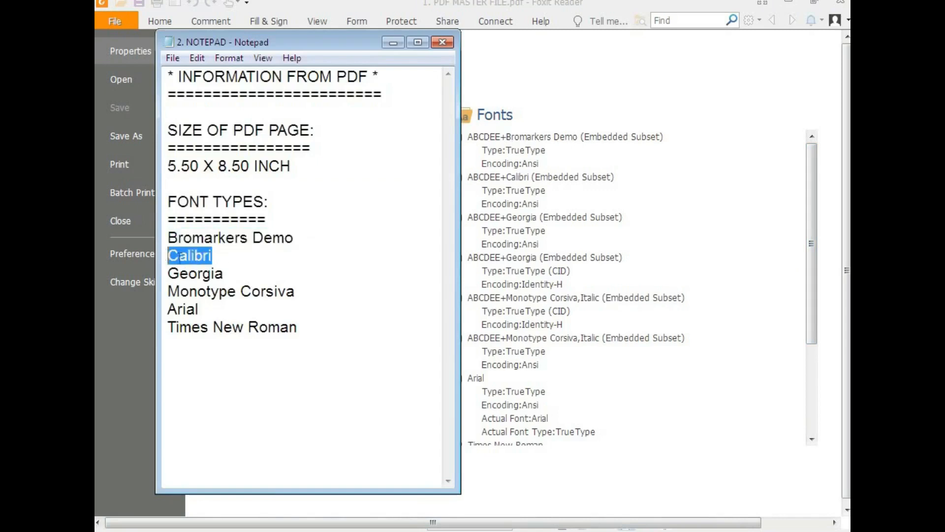
{"action": "double_click", "coordinate": [233, 271]}
{"action": "left_click_drag", "start_coordinate": [308, 290], "coordinate": [154, 294]}
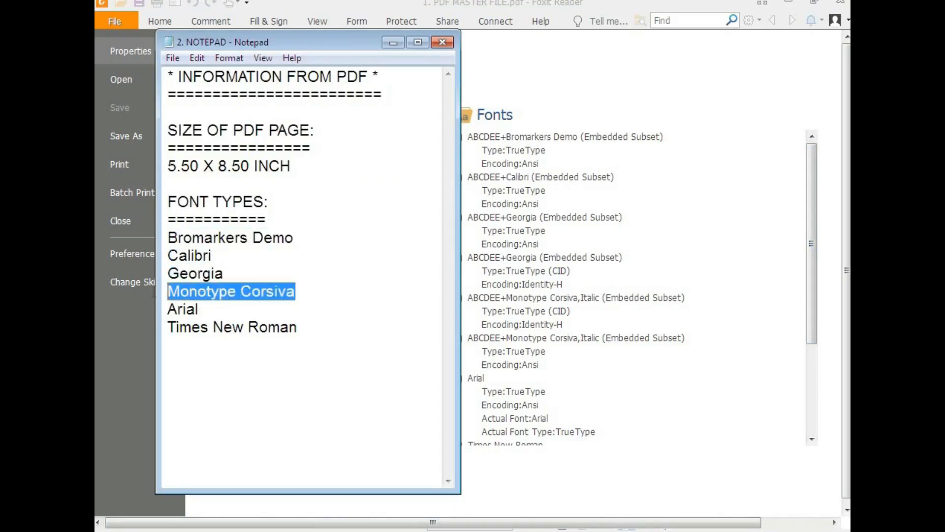
{"action": "double_click", "coordinate": [216, 308]}
{"action": "left_click_drag", "start_coordinate": [298, 327], "coordinate": [165, 327]}
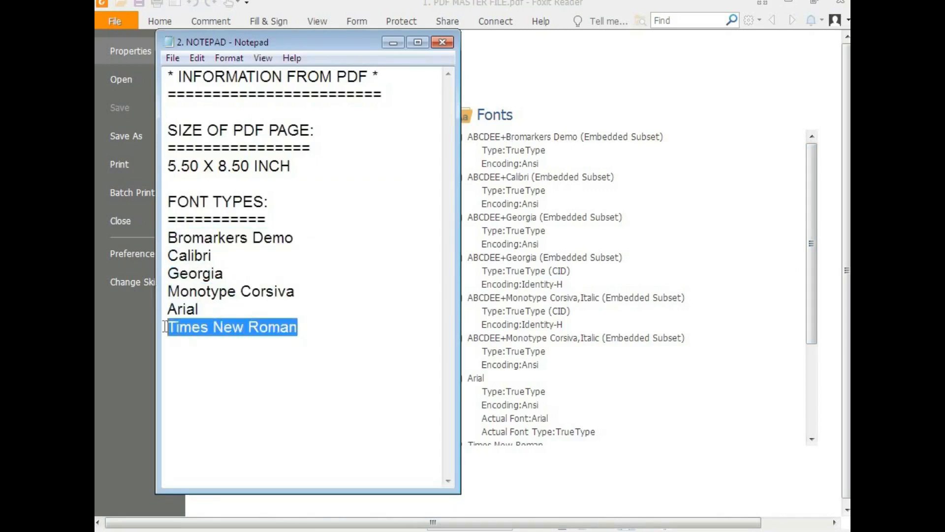
{"action": "left_click", "coordinate": [257, 367]}
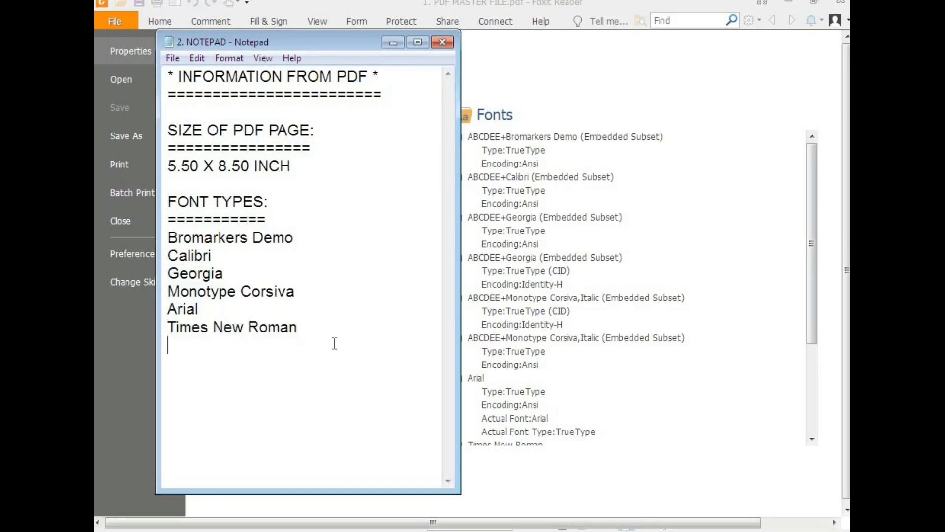
Add the line "5-AVAILABLE FONTS IN WORD" below the font list in the notes, and point out the five fonts from Calibri to Times New Roman
{"action": "left_click_drag", "start_coordinate": [335, 343], "coordinate": [163, 258]}
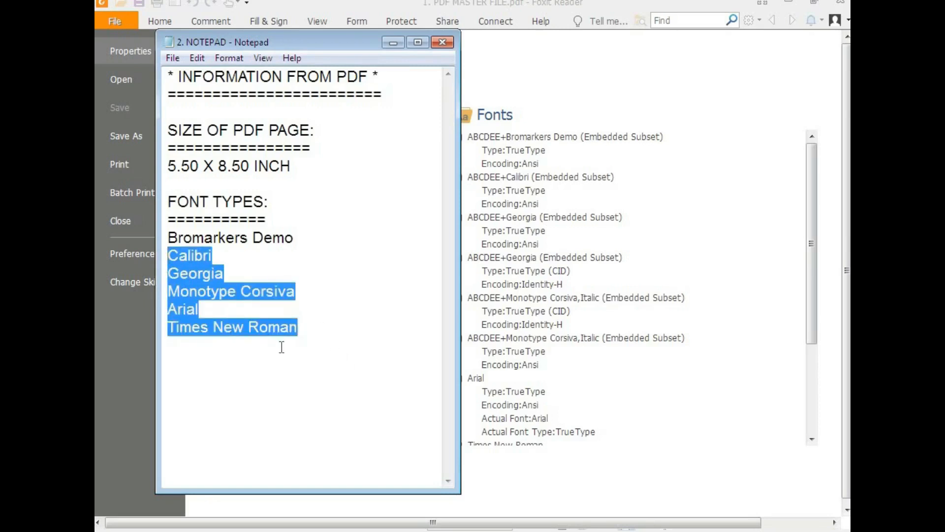
{"action": "left_click", "coordinate": [306, 325]}
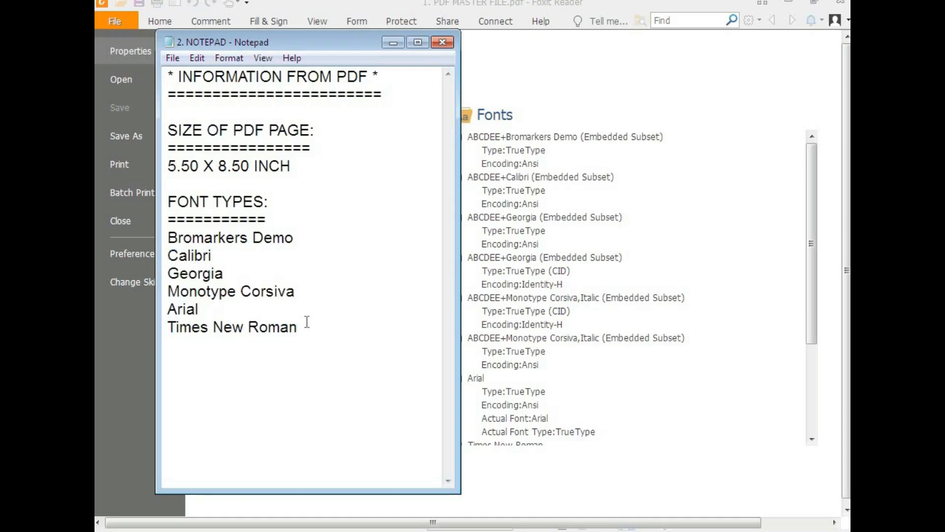
{"action": "type", "text": "5-AVAILABLE"}
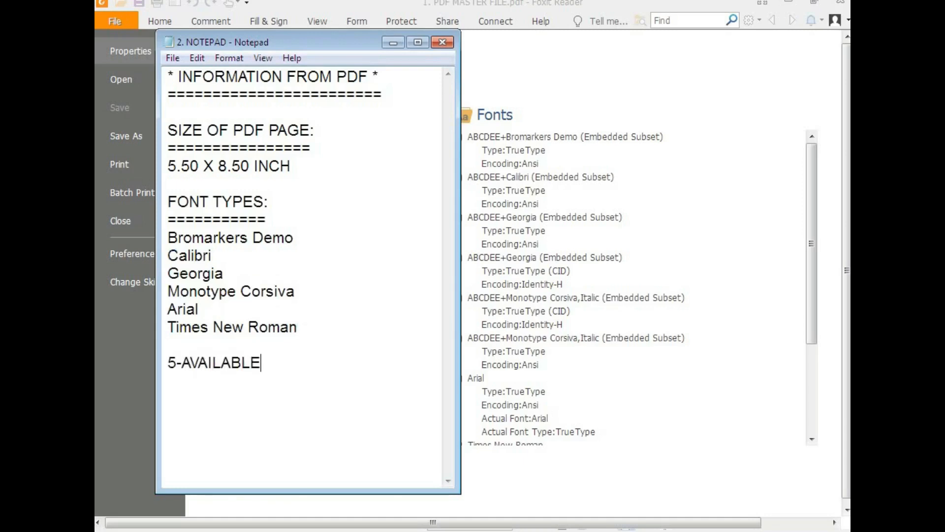
{"action": "type", "text": " FONTS IN WORD"}
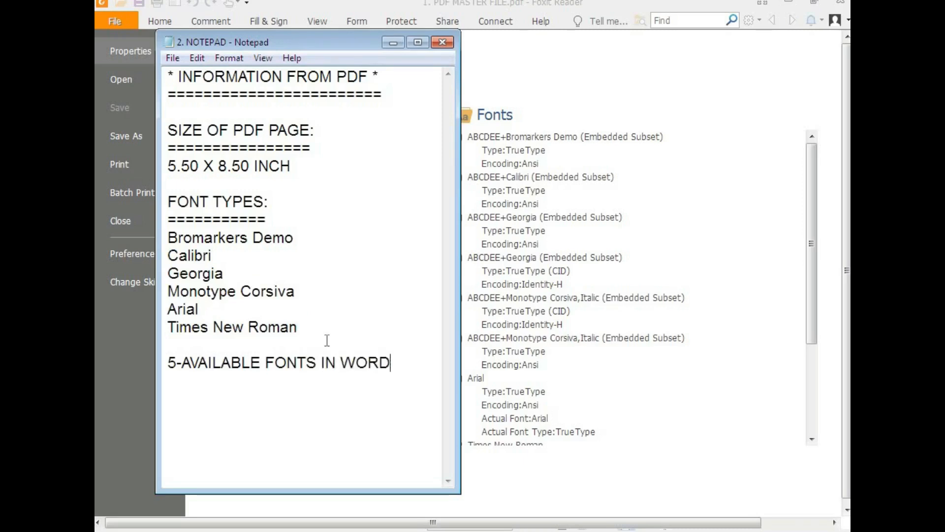
{"action": "left_click_drag", "start_coordinate": [390, 363], "coordinate": [137, 358]}
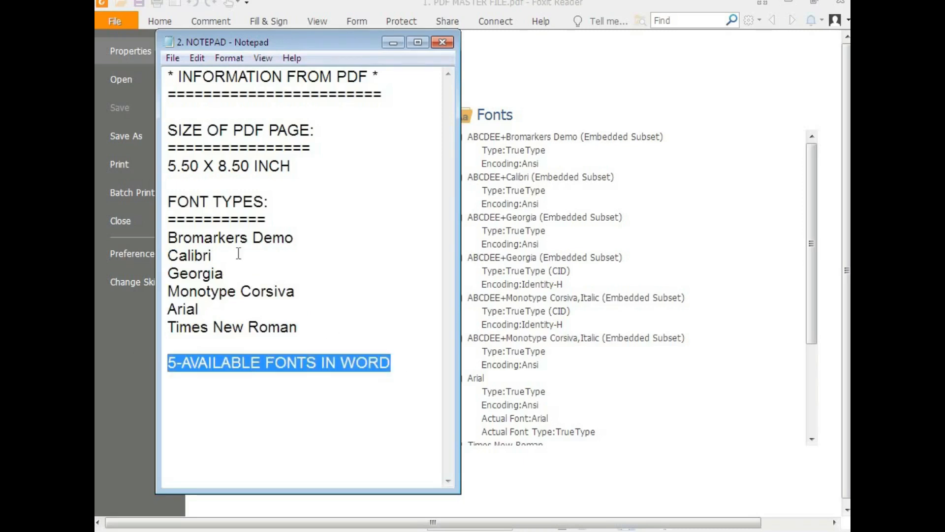
{"action": "left_click_drag", "start_coordinate": [168, 255], "coordinate": [320, 330]}
Copy the font name Bromarkers Demo into a new last line reading "1-DOWNLOAD -Bromarkers Demo", and minimize the notes
{"action": "left_click_drag", "start_coordinate": [301, 236], "coordinate": [166, 240]}
{"action": "key", "text": "ctrl+c"}
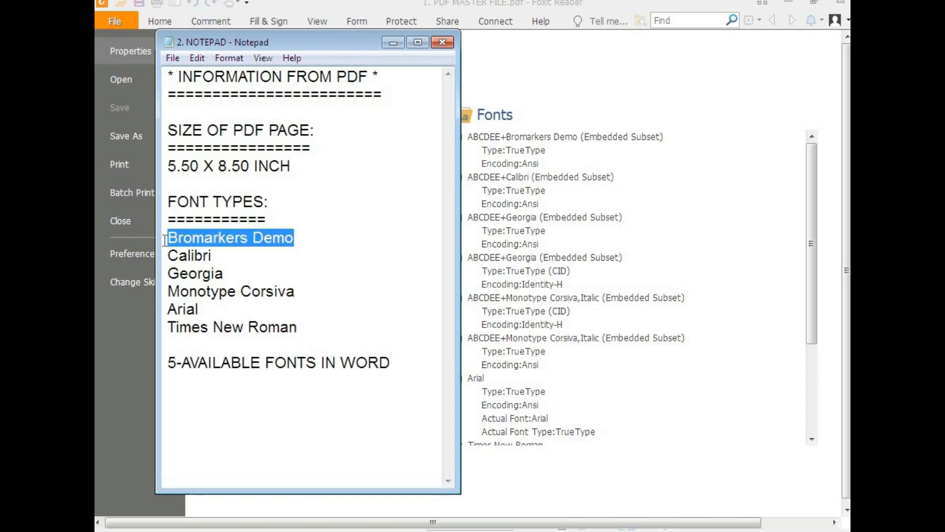
{"action": "left_click", "coordinate": [395, 364]}
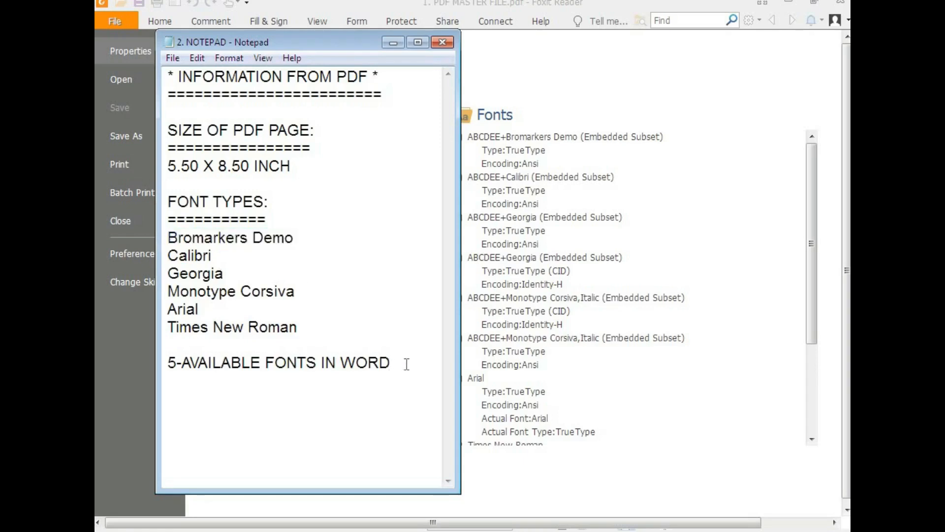
{"action": "type", "text": "1-DOWNOL"}
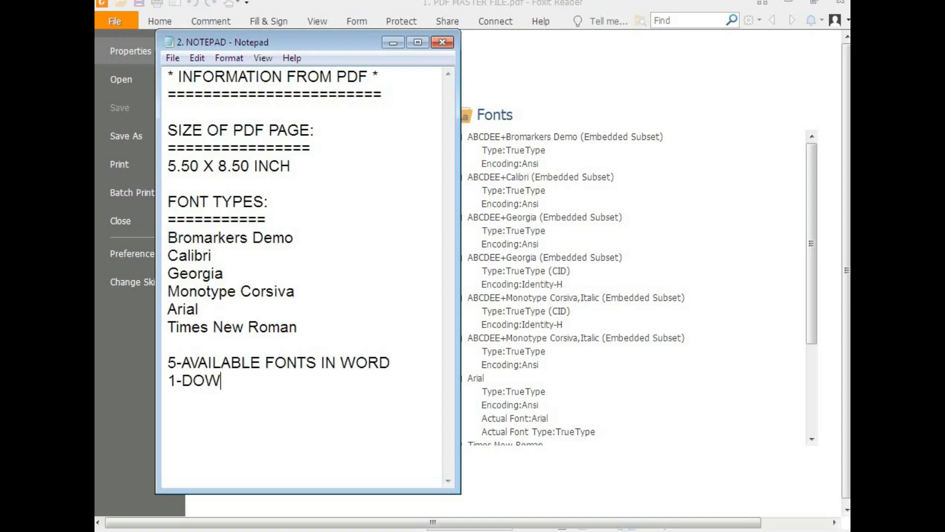
{"action": "key", "text": "BackSpace"}
{"action": "type", "text": "OLO"}
{"action": "key", "text": "BackSpace"}
{"action": "key", "text": "BackSpace"}
{"action": "key", "text": "BackSpace"}
{"action": "type", "text": "LOAD"}
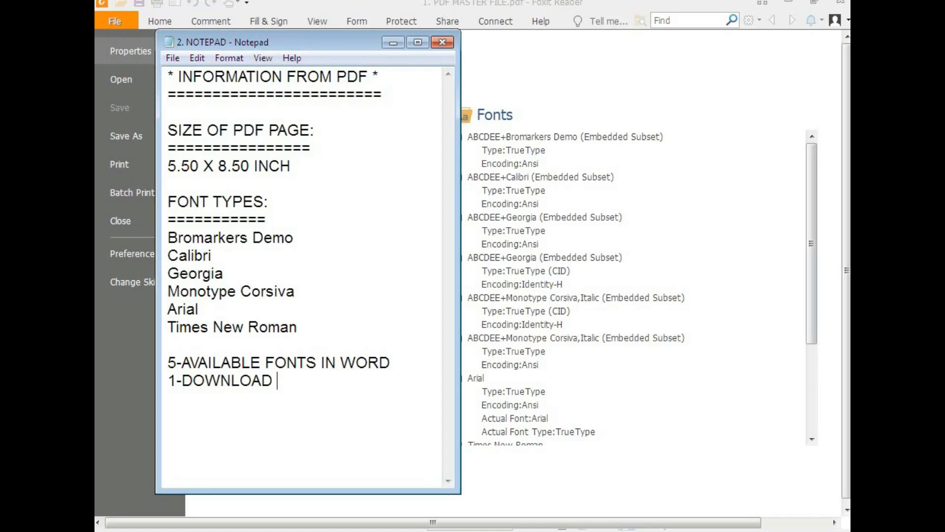
{"action": "type", "text": " -"}
{"action": "key", "text": "ctrl+v"}
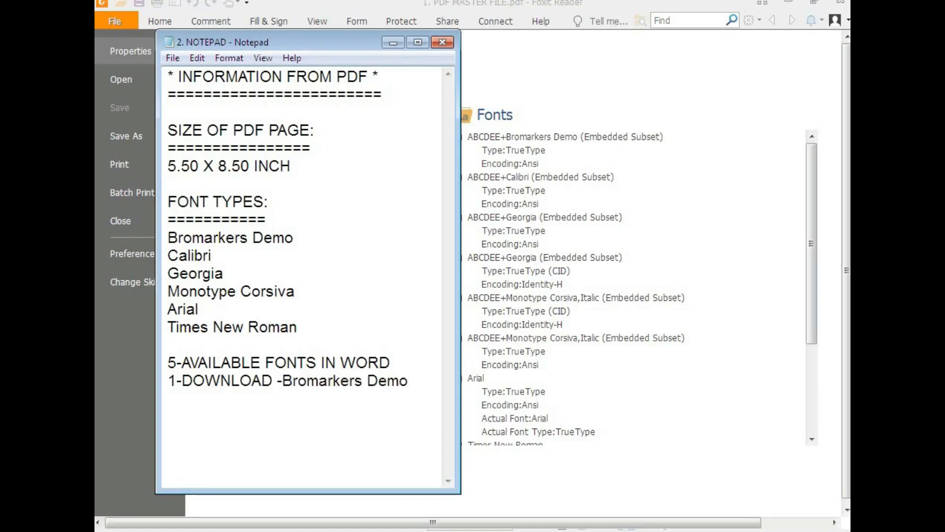
{"action": "left_click_drag", "start_coordinate": [416, 383], "coordinate": [288, 383]}
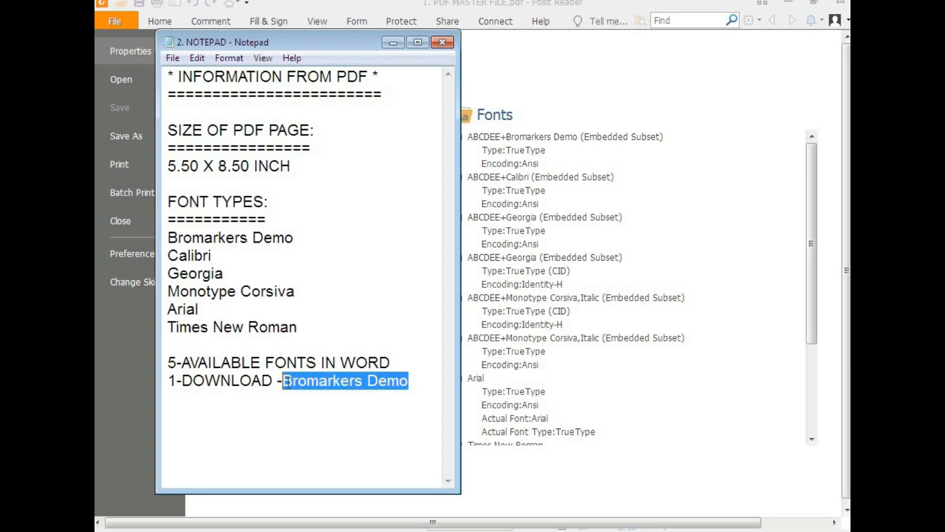
{"action": "left_click", "coordinate": [392, 42]}
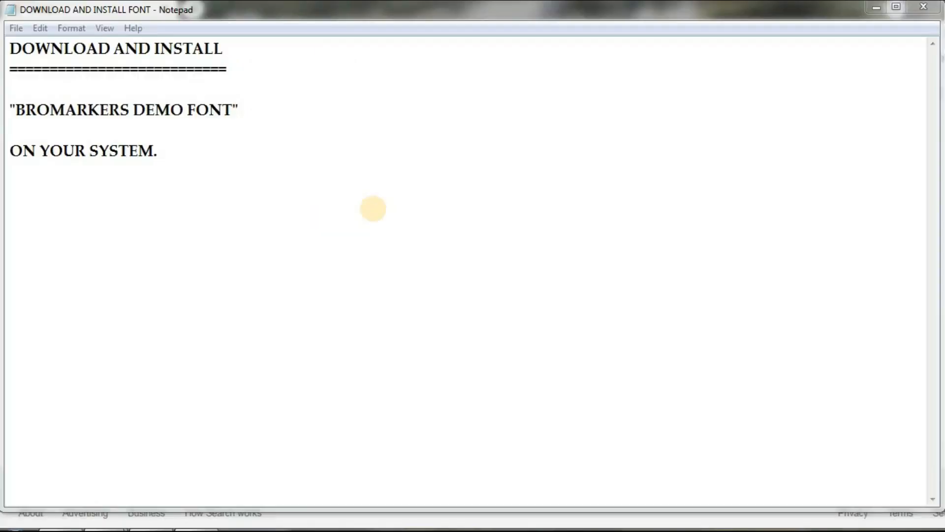
Read through the DOWNLOAD AND INSTALL FONT note about the Bromarkers Demo font, and switch to the Google page in Chrome
{"action": "left_click_drag", "start_coordinate": [232, 46], "coordinate": [10, 49]}
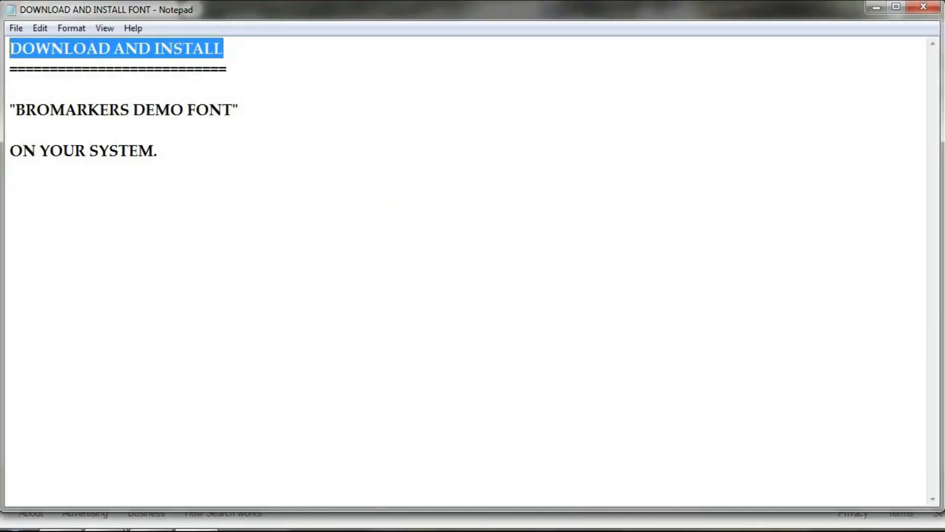
{"action": "left_click_drag", "start_coordinate": [241, 110], "coordinate": [8, 109]}
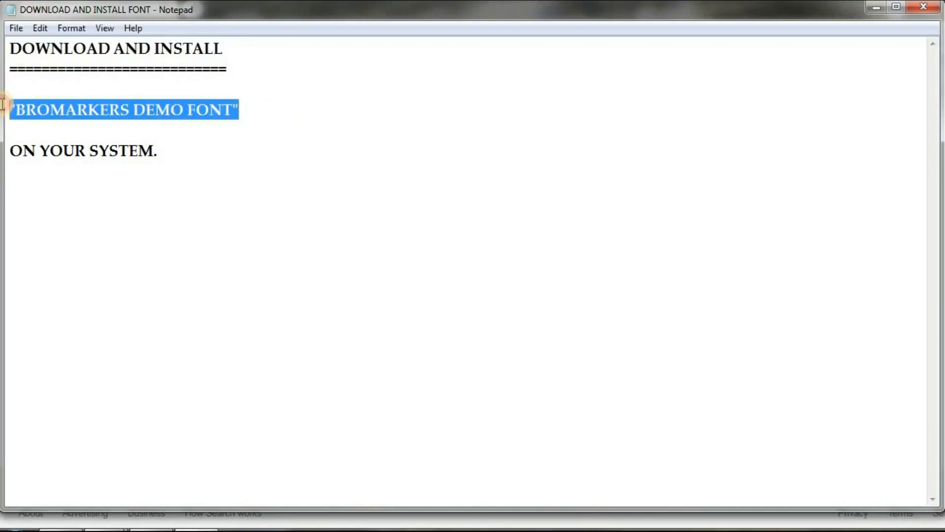
{"action": "left_click_drag", "start_coordinate": [190, 152], "coordinate": [5, 151]}
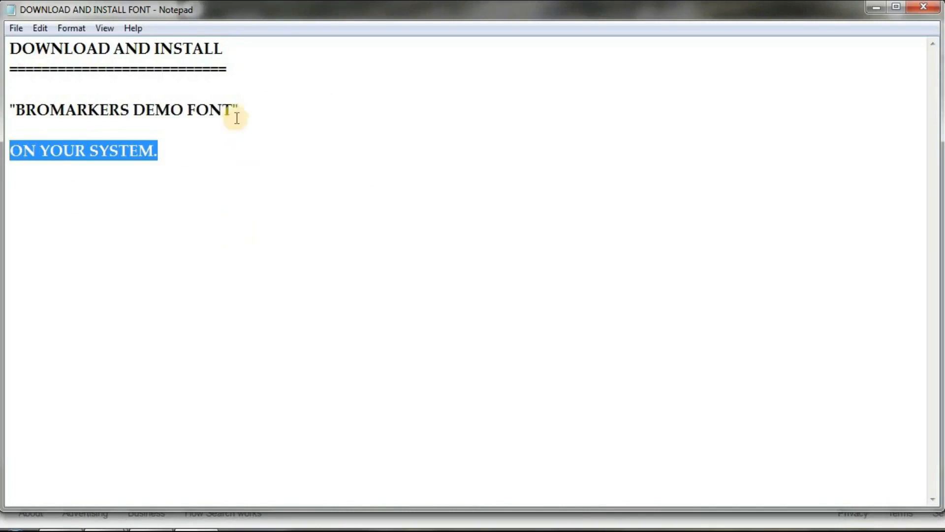
{"action": "left_click_drag", "start_coordinate": [18, 107], "coordinate": [229, 108]}
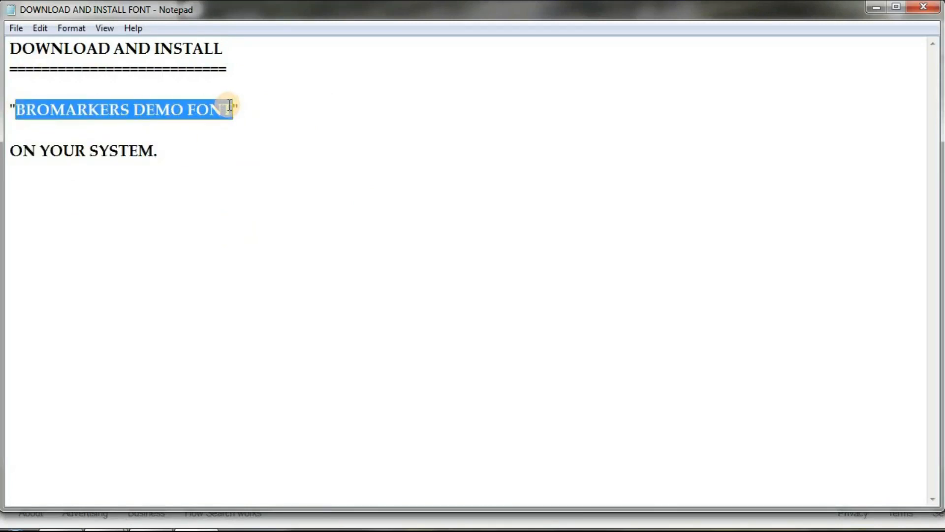
{"action": "left_click", "coordinate": [246, 246]}
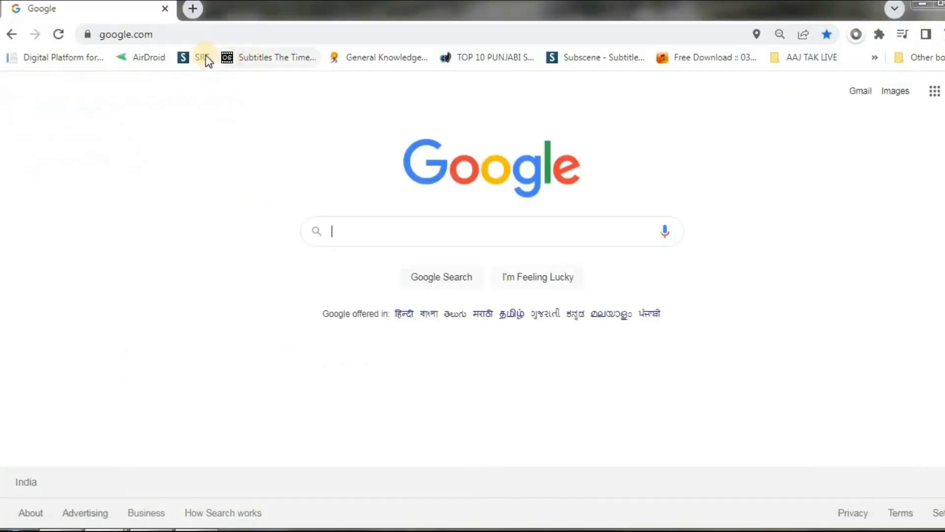
Reload google.com and search for "BROMARKERS DEMO FONT DOWNLOAD"
{"action": "left_click", "coordinate": [164, 34]}
{"action": "key", "text": "Return"}
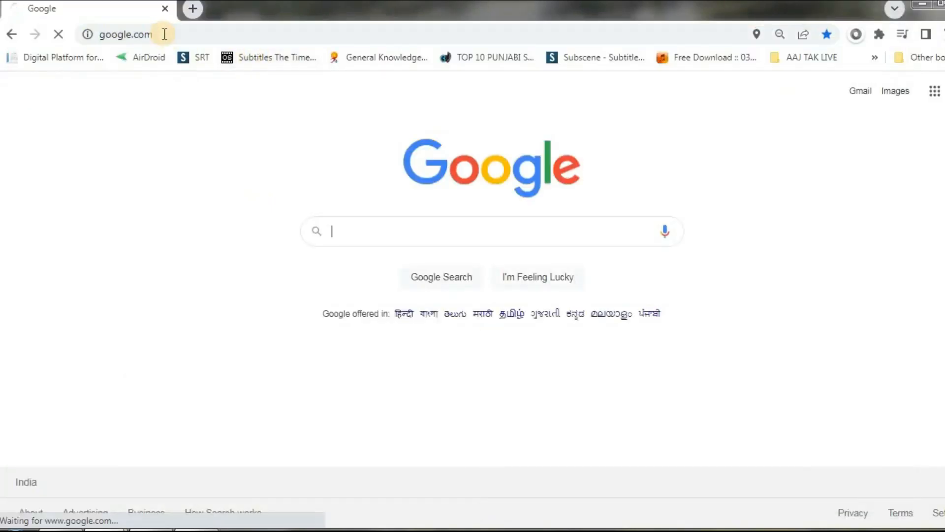
{"action": "left_click", "coordinate": [343, 231]}
{"action": "type", "text": "BROMARKERS DEMO FONT"}
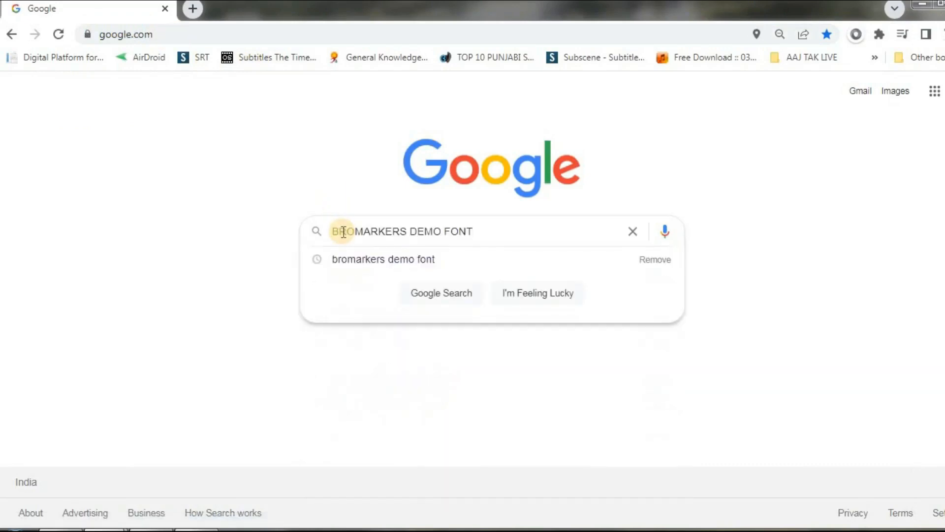
{"action": "key", "text": "Return"}
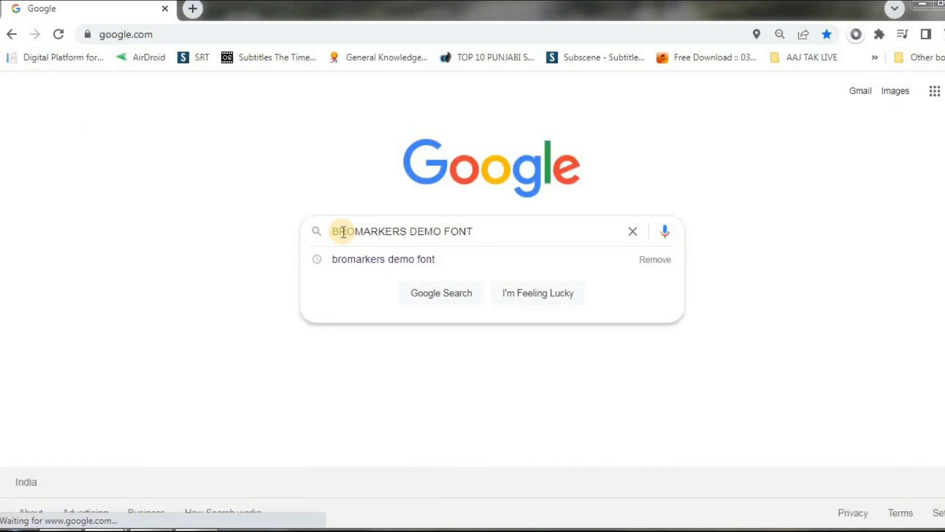
{"action": "type", "text": "DOWNLOAD"}
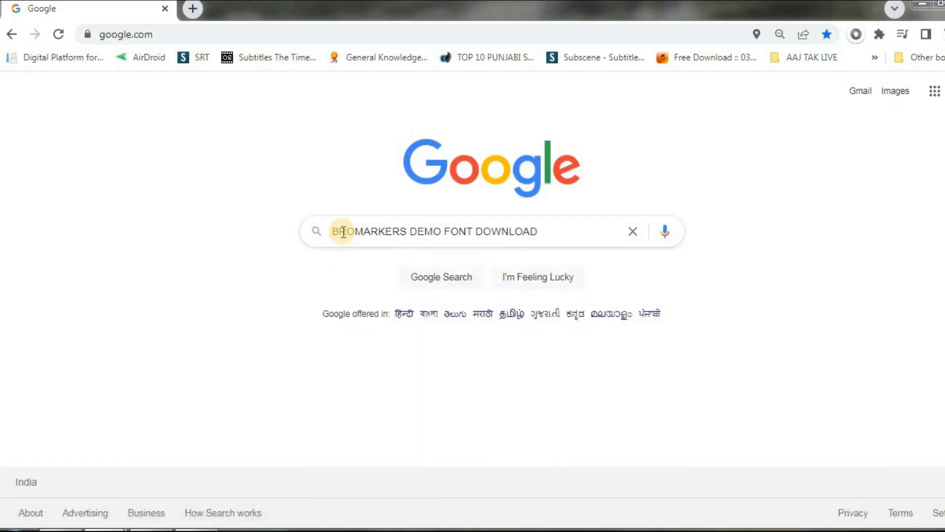
{"action": "key", "text": "Return"}
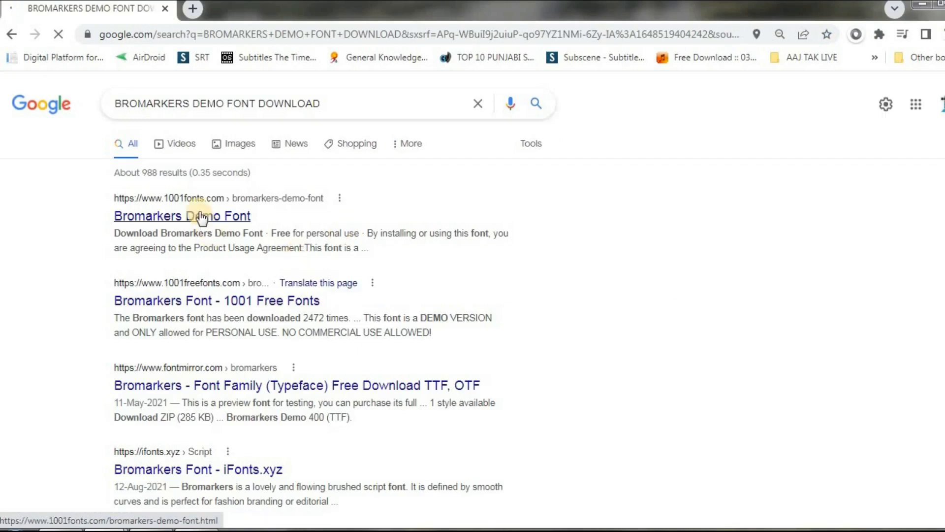
Open the 1001fonts.com result for Bromarkers Demo Font and download the font as the ZIP archive bromarkers-demo into Downloads
{"action": "left_click", "coordinate": [201, 220]}
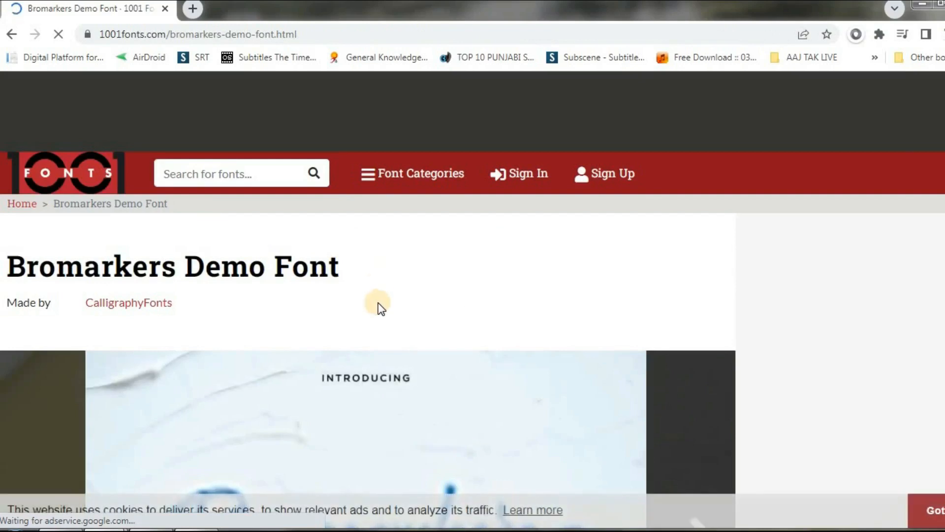
{"action": "scroll", "coordinate": [378, 309], "scroll_direction": "down", "scroll_amount": 5}
{"action": "scroll", "coordinate": [383, 297], "scroll_direction": "down", "scroll_amount": 2}
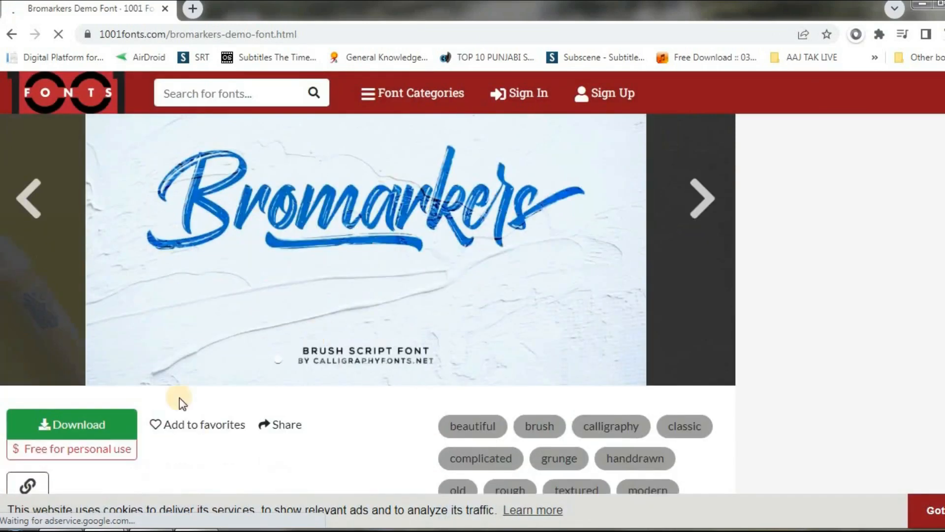
{"action": "left_click", "coordinate": [46, 401]}
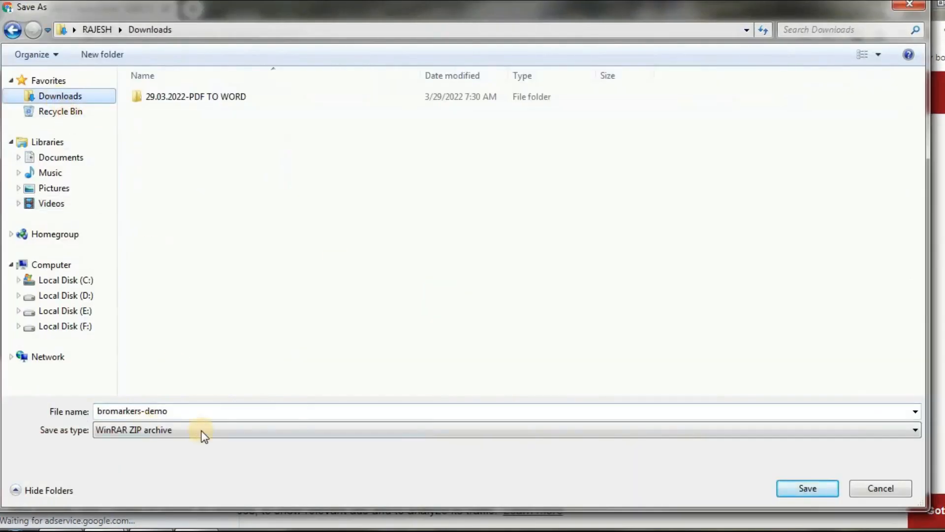
{"action": "left_click", "coordinate": [808, 489]}
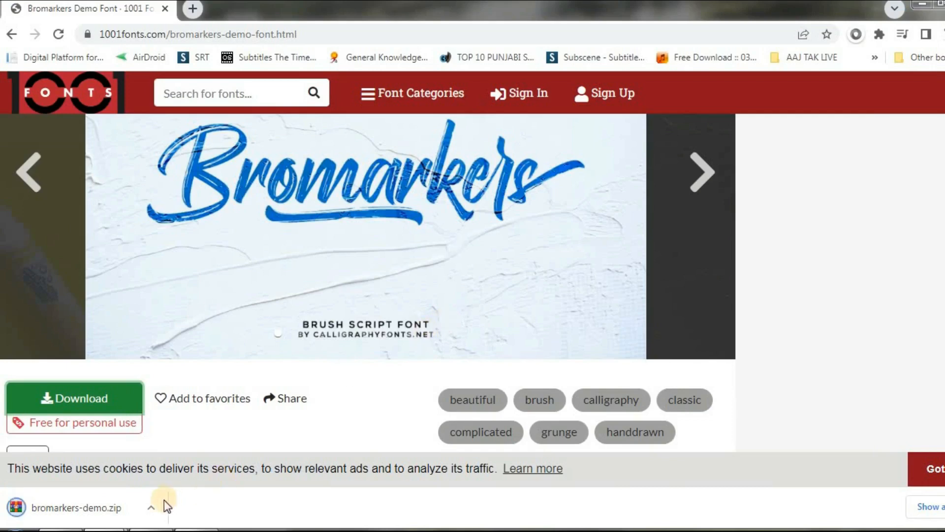
Show the downloaded bromarkers-demo archive in its folder, extract it to its own bromarkers-demo folder, and open that folder
{"action": "left_click", "coordinate": [151, 507]}
{"action": "left_click", "coordinate": [172, 456]}
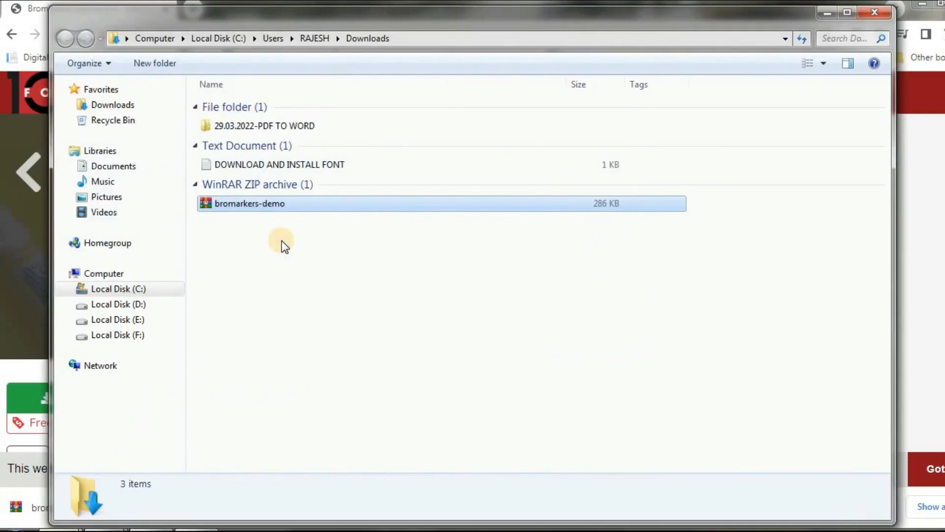
{"action": "left_click", "coordinate": [239, 207]}
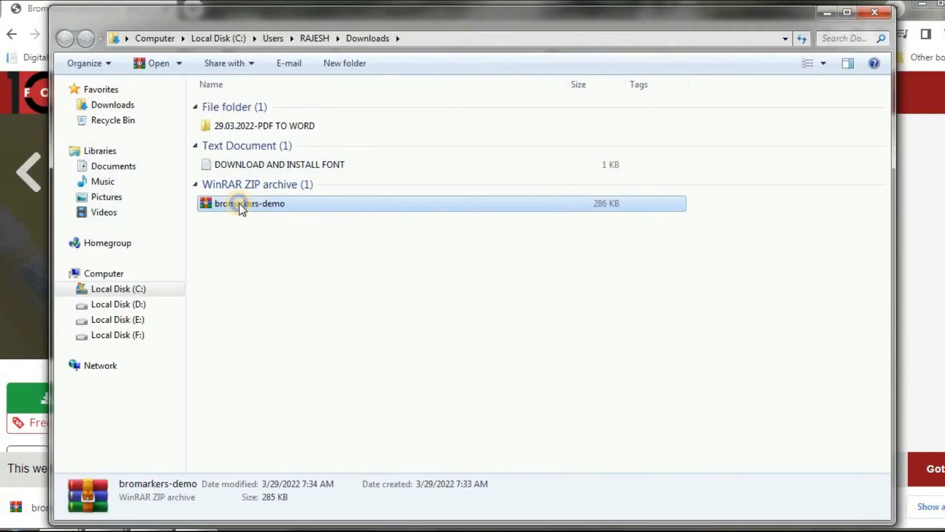
{"action": "right_click", "coordinate": [239, 202]}
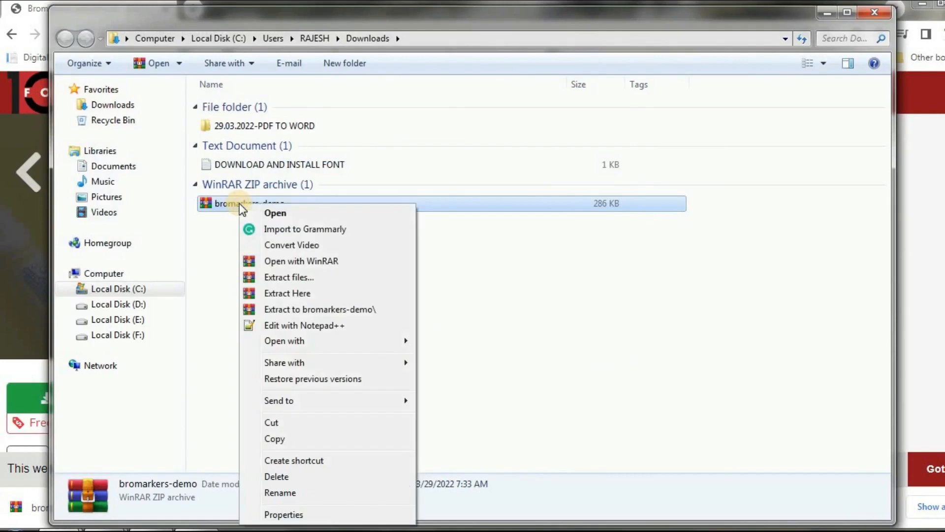
{"action": "left_click", "coordinate": [299, 308]}
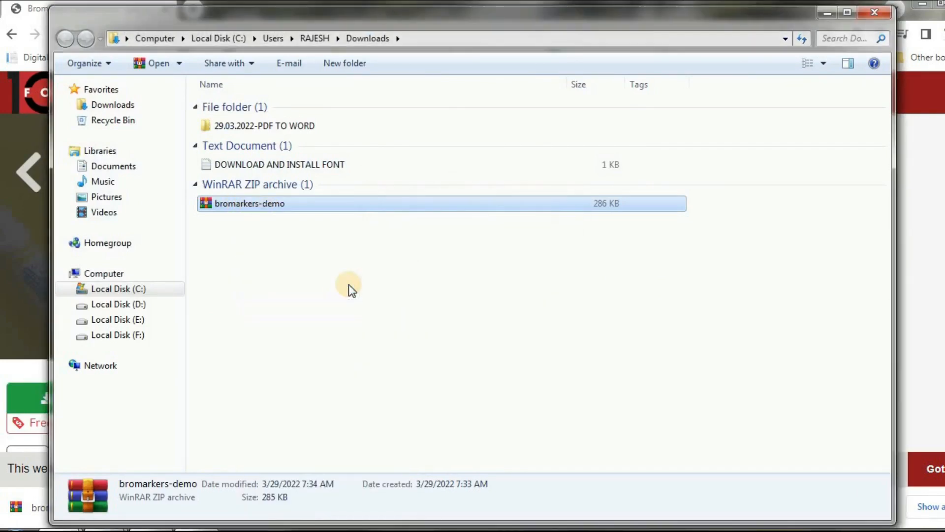
{"action": "double_click", "coordinate": [247, 137]}
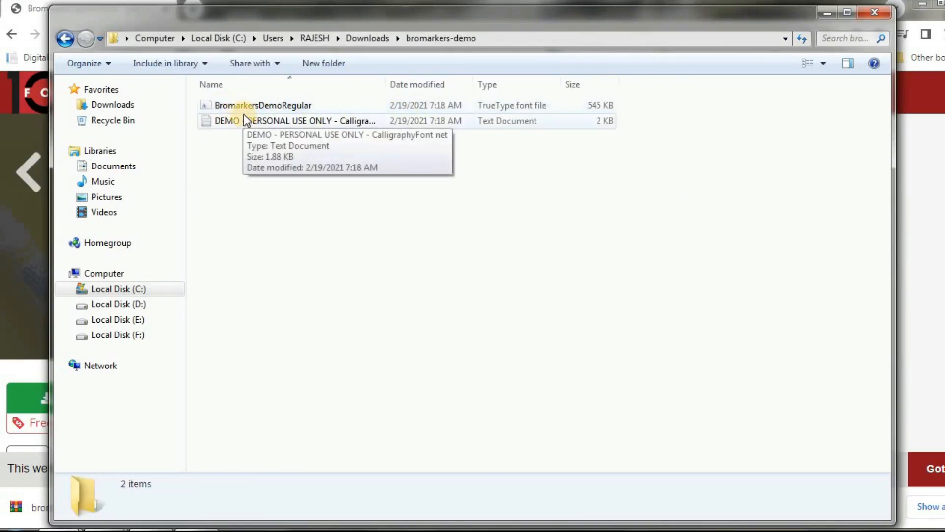
Open the Control Panel in a maximized window and go to the installed Fonts folder
{"action": "left_click", "coordinate": [17, 524]}
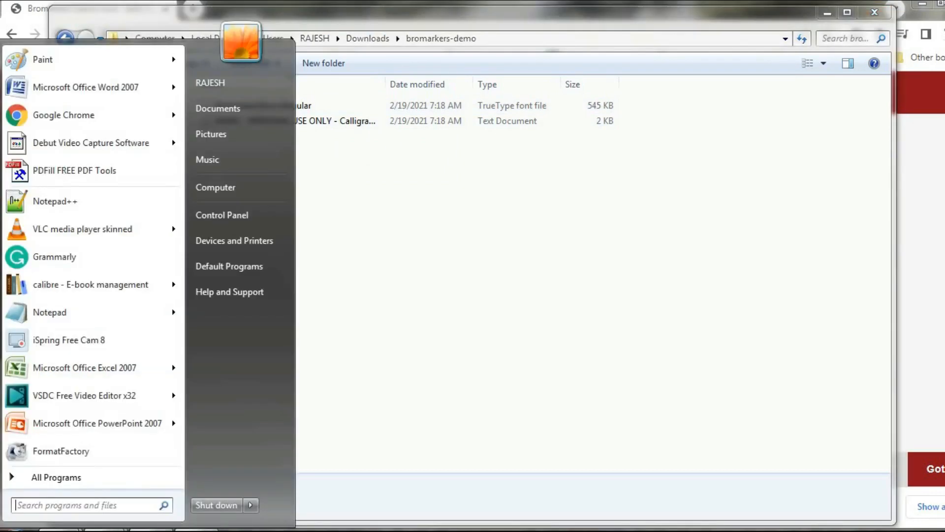
{"action": "left_click", "coordinate": [223, 214]}
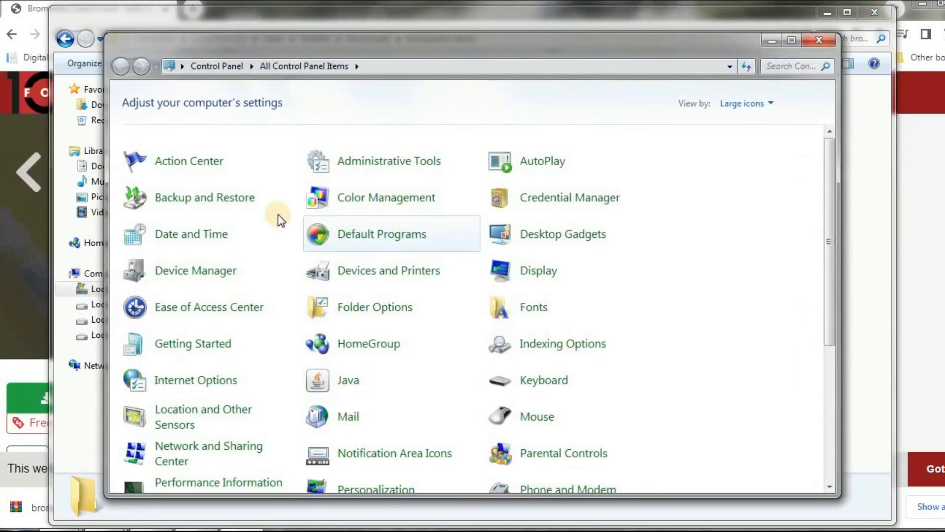
{"action": "left_click", "coordinate": [790, 40]}
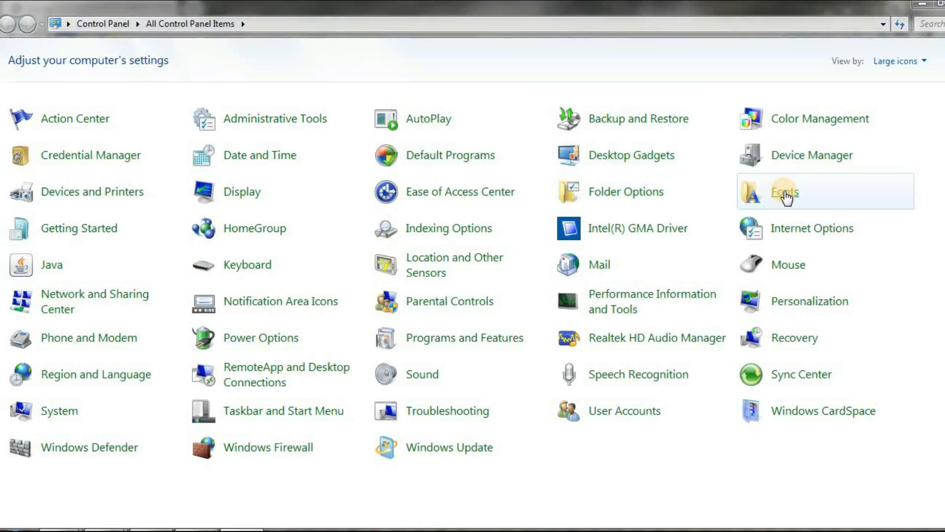
{"action": "left_click", "coordinate": [786, 197]}
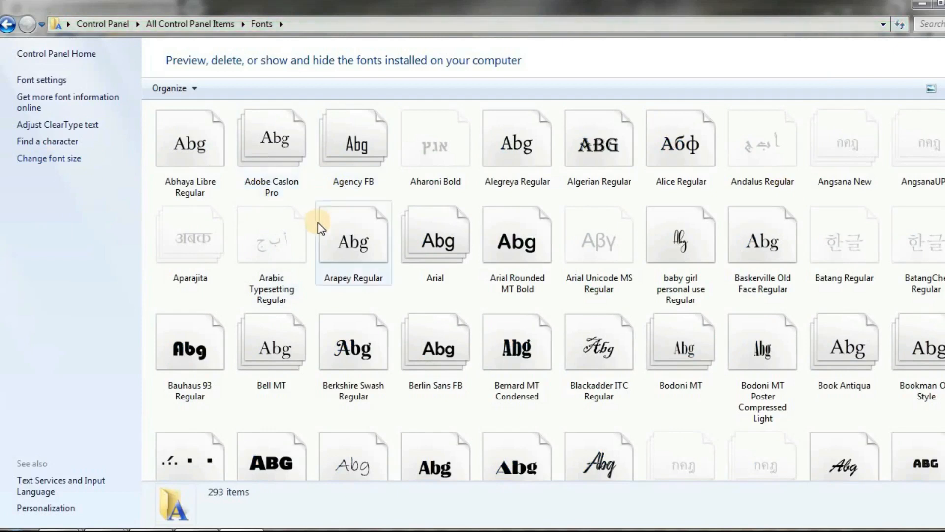
Copy the BromarkersDemoRegular TrueType font file from the bromarkers-demo folder in Downloads
{"action": "right_click", "coordinate": [313, 188]}
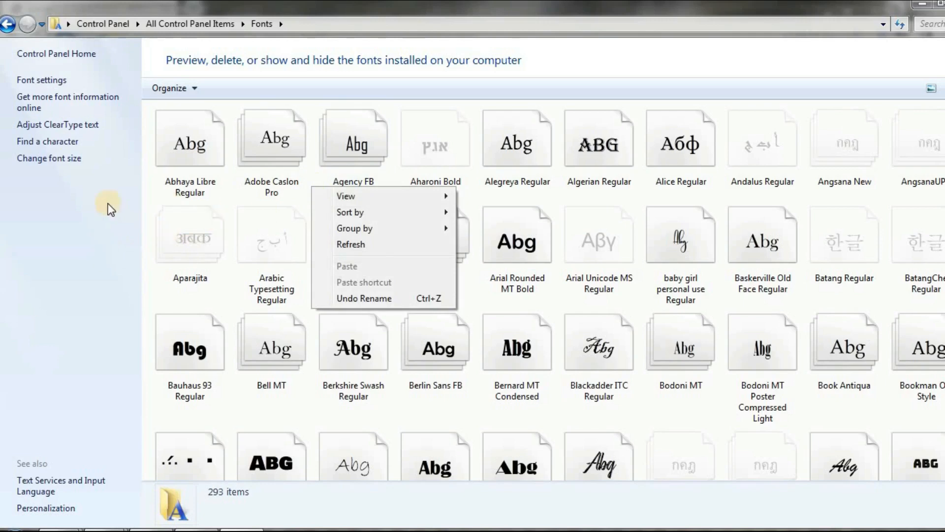
{"action": "left_click", "coordinate": [148, 529]}
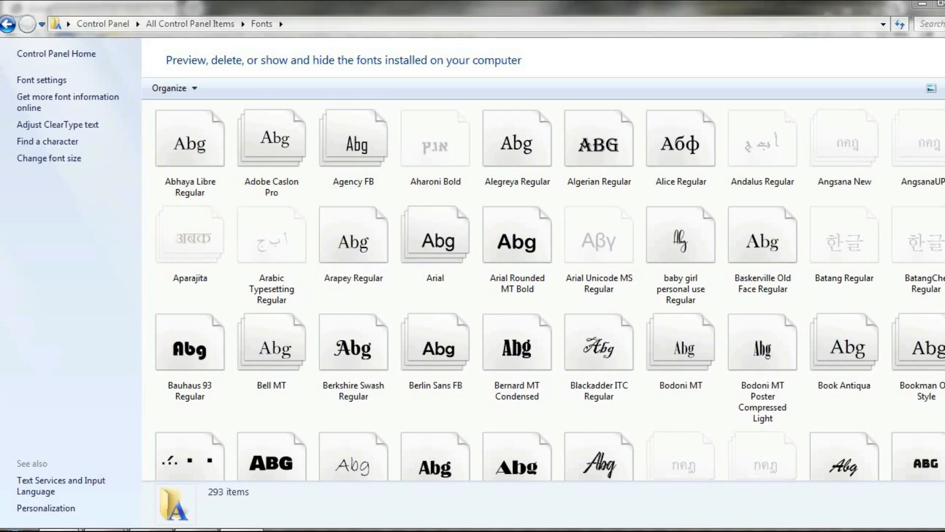
{"action": "left_click", "coordinate": [77, 470]}
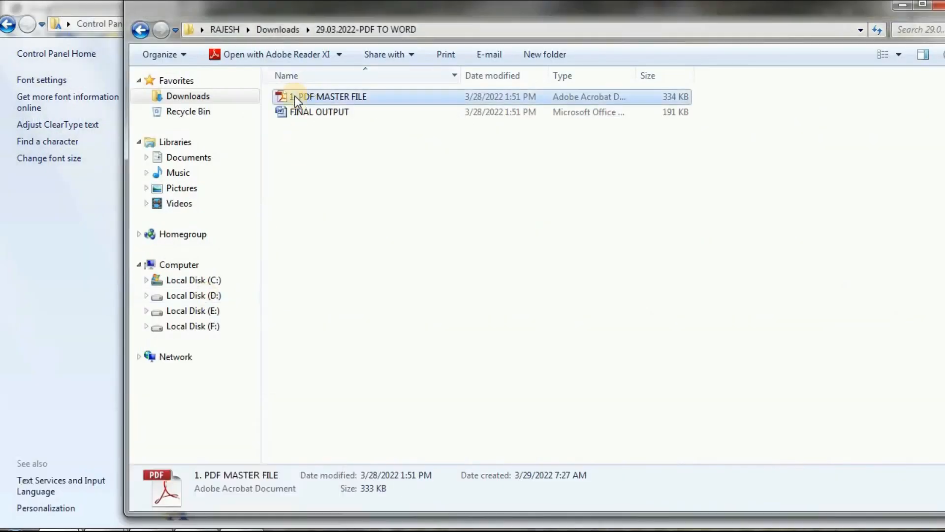
{"action": "left_click", "coordinate": [186, 95]}
{"action": "double_click", "coordinate": [315, 99]}
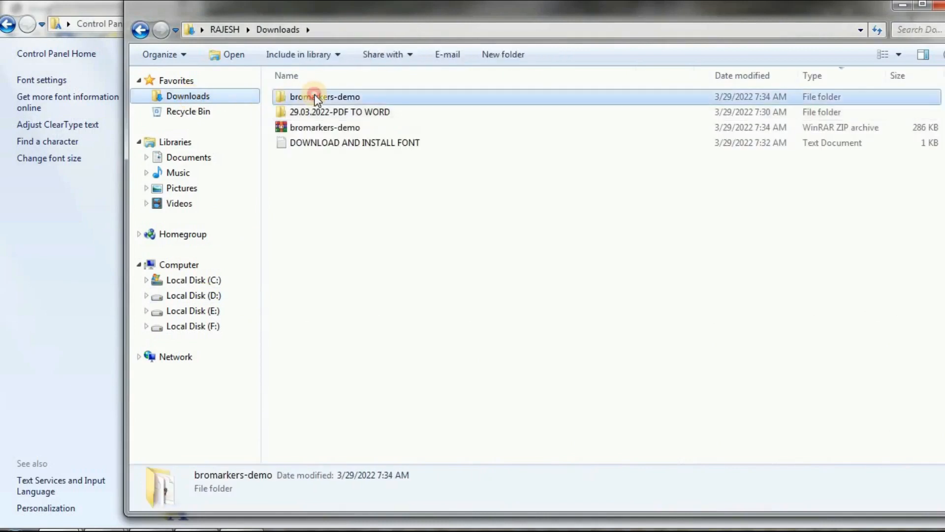
{"action": "left_click", "coordinate": [317, 98]}
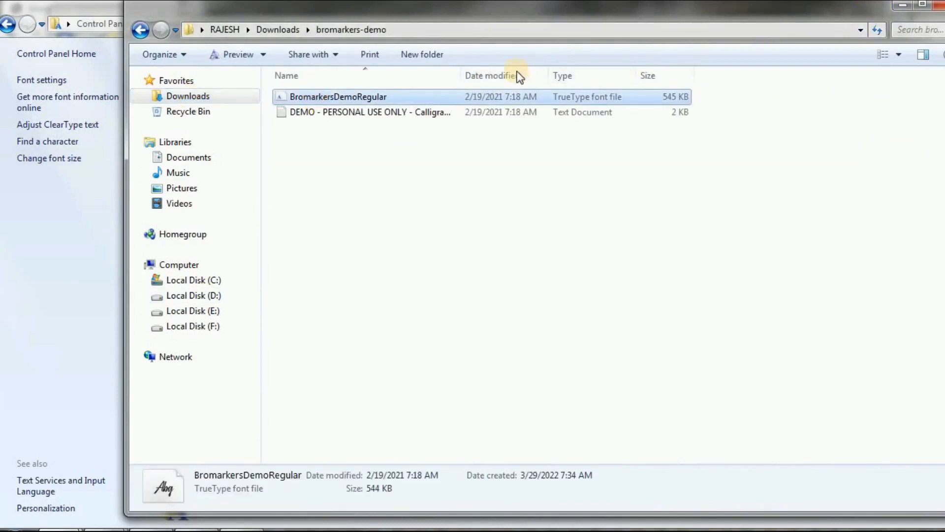
{"action": "right_click", "coordinate": [362, 101]}
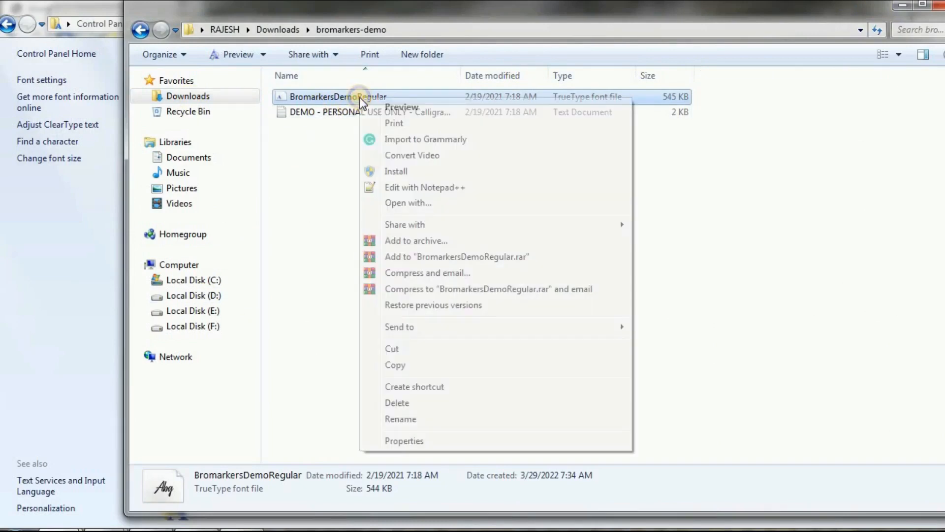
{"action": "left_click", "coordinate": [396, 365]}
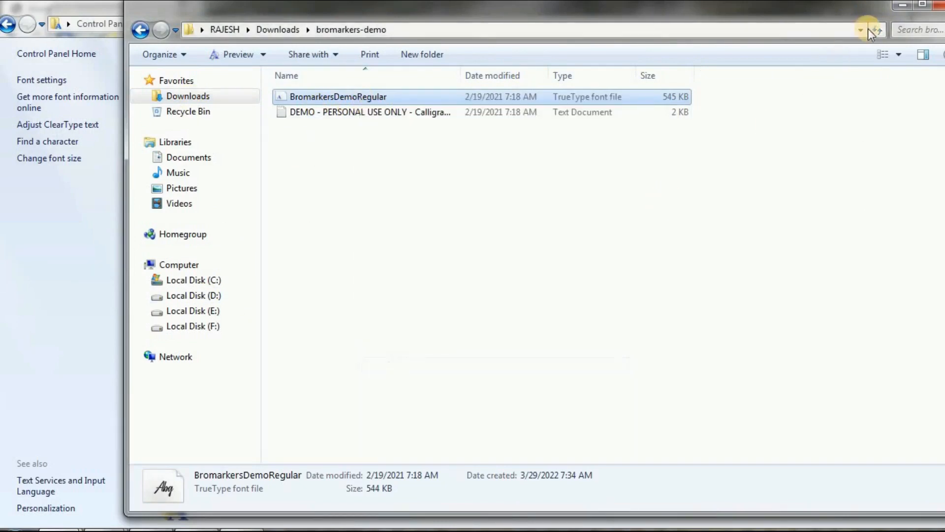
Paste the copied font file into the Fonts folder and agree to replace the existing Bromarkers Demo font
{"action": "left_click", "coordinate": [902, 5]}
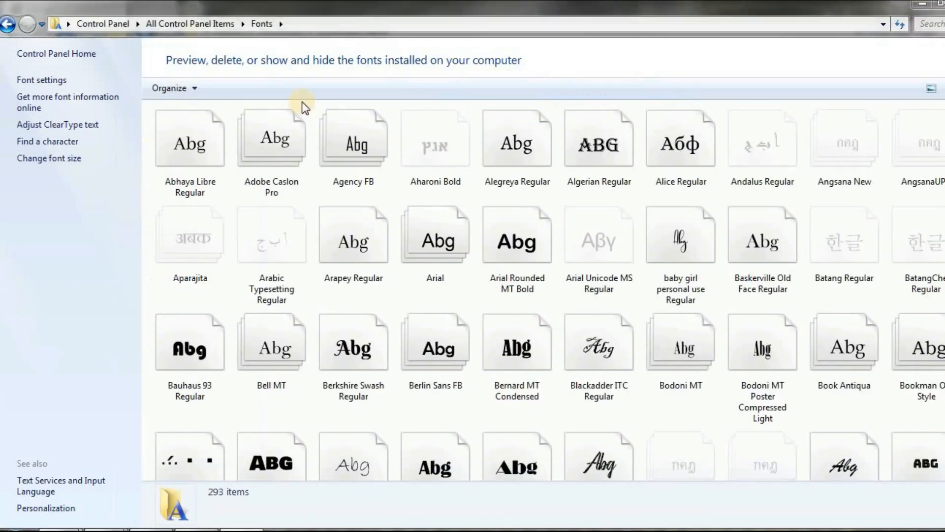
{"action": "right_click", "coordinate": [230, 191]}
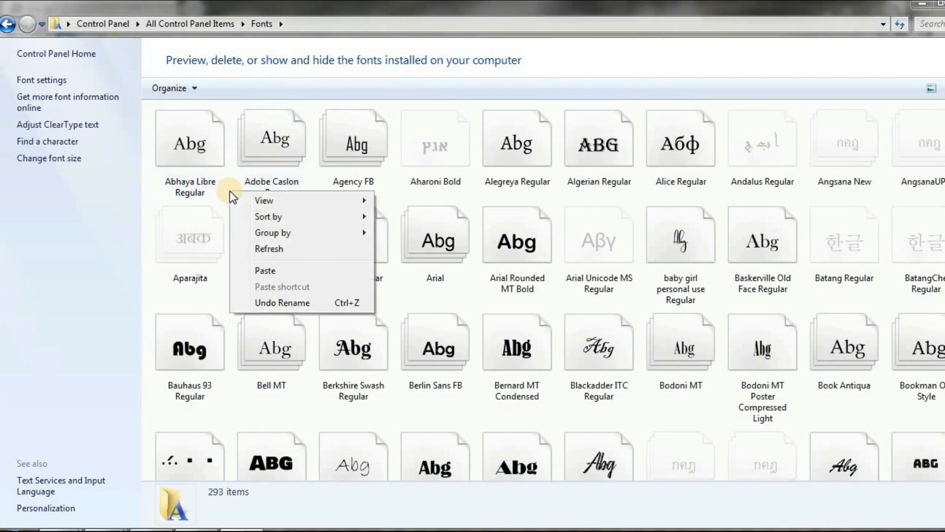
{"action": "left_click", "coordinate": [265, 270]}
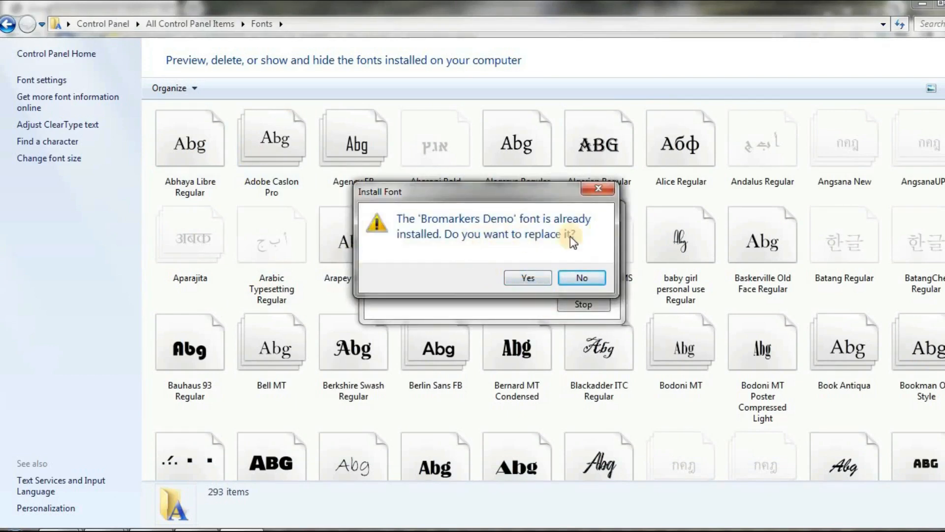
{"action": "left_click", "coordinate": [527, 279]}
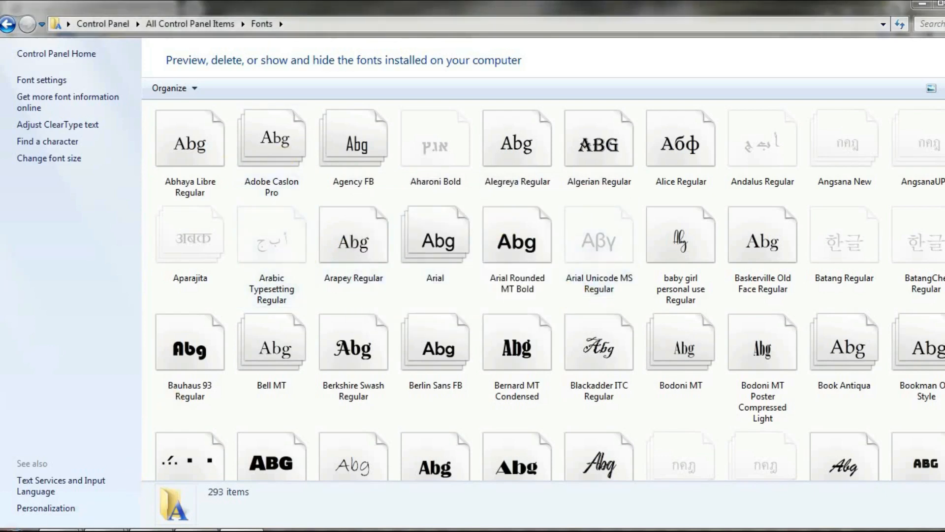
Start Microsoft Office Word 2007 with a blank document
{"action": "left_click", "coordinate": [16, 530]}
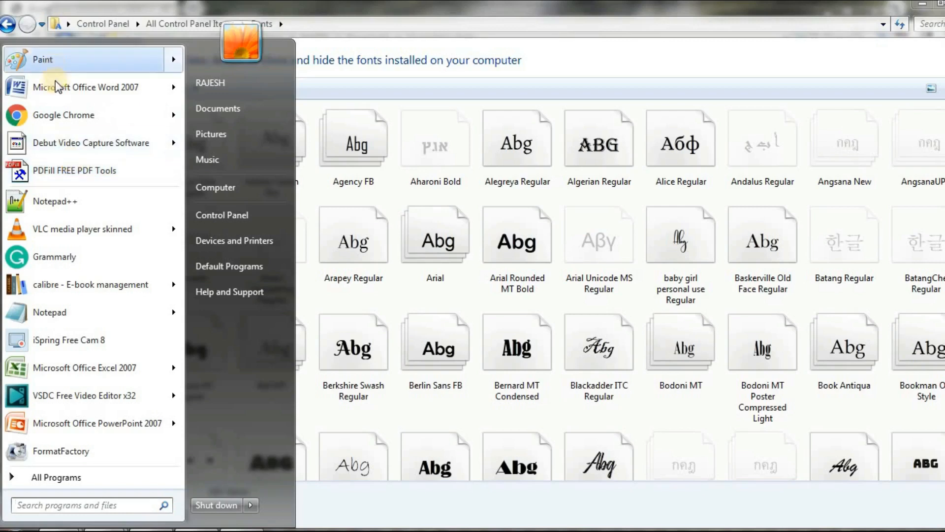
{"action": "mouse_move", "coordinate": [57, 86]}
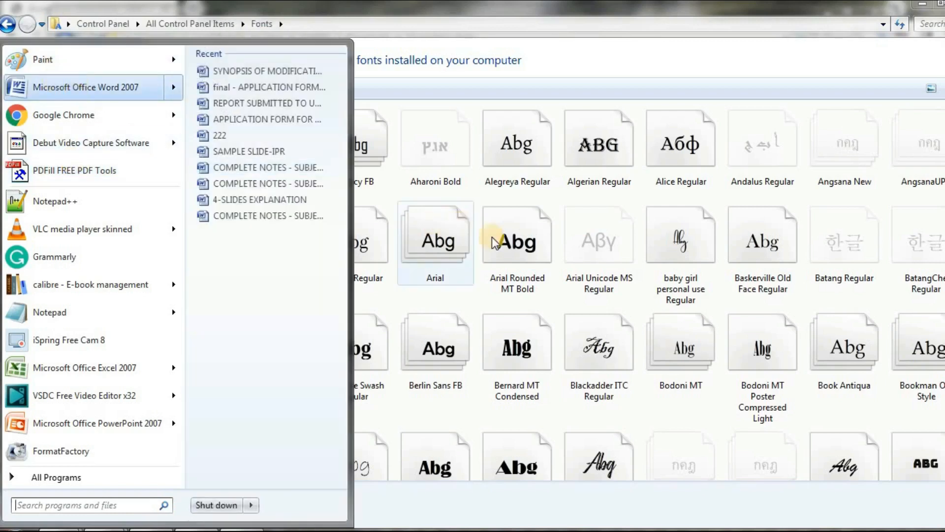
{"action": "left_click", "coordinate": [105, 90]}
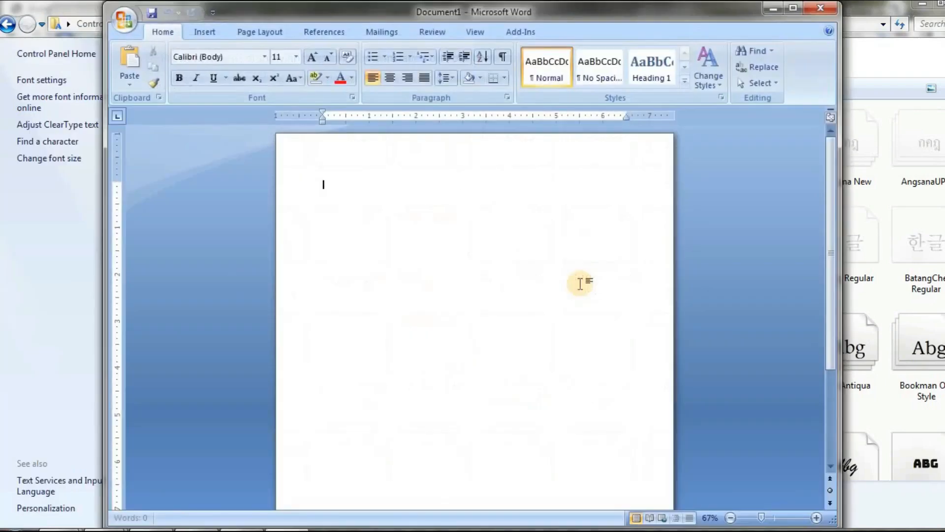
Look through Word's font list for the Bromarkers Demo font
{"action": "left_click", "coordinate": [265, 58]}
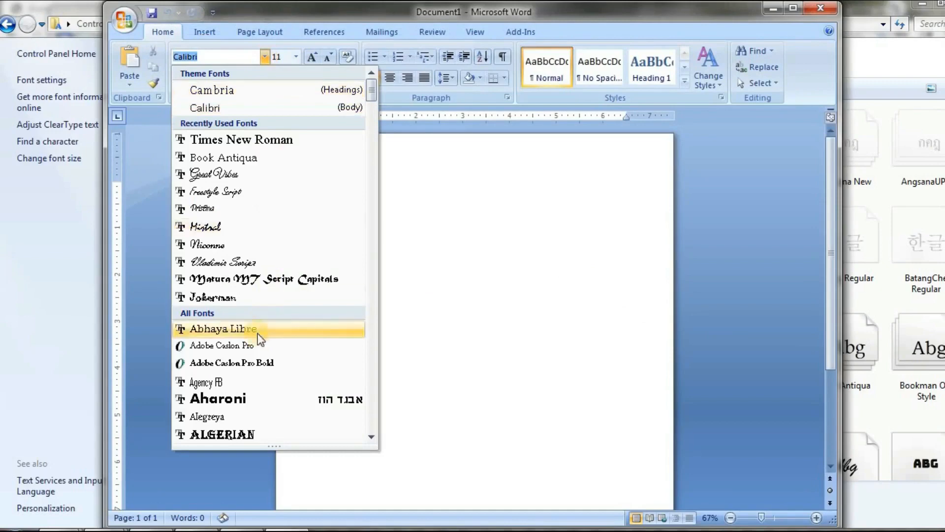
{"action": "scroll", "coordinate": [254, 349], "scroll_direction": "down", "scroll_amount": 2}
{"action": "scroll", "coordinate": [254, 353], "scroll_direction": "down", "scroll_amount": 6}
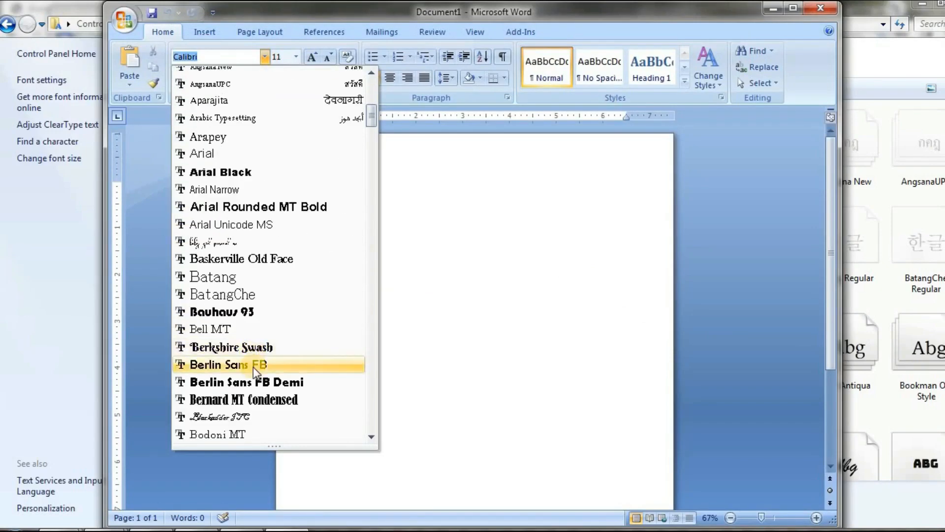
{"action": "scroll", "coordinate": [254, 364], "scroll_direction": "down", "scroll_amount": 2}
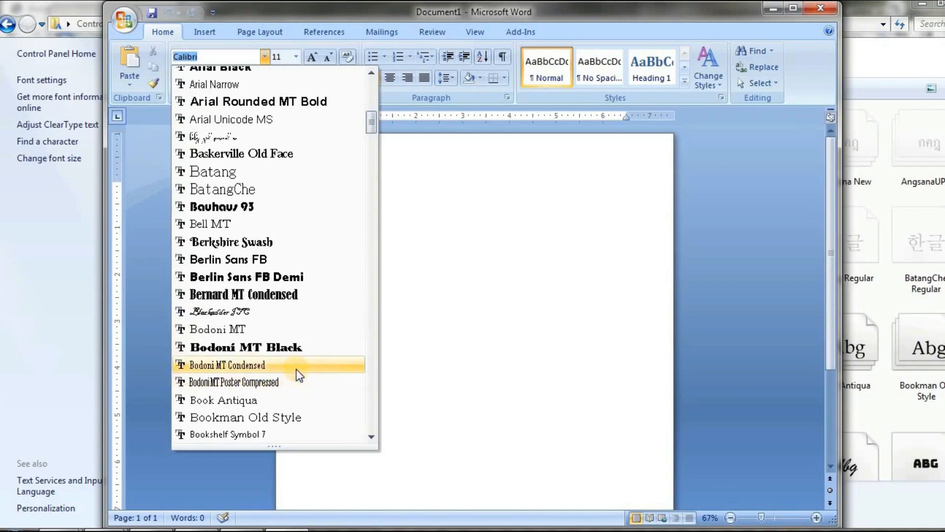
{"action": "scroll", "coordinate": [264, 377], "scroll_direction": "down", "scroll_amount": 2}
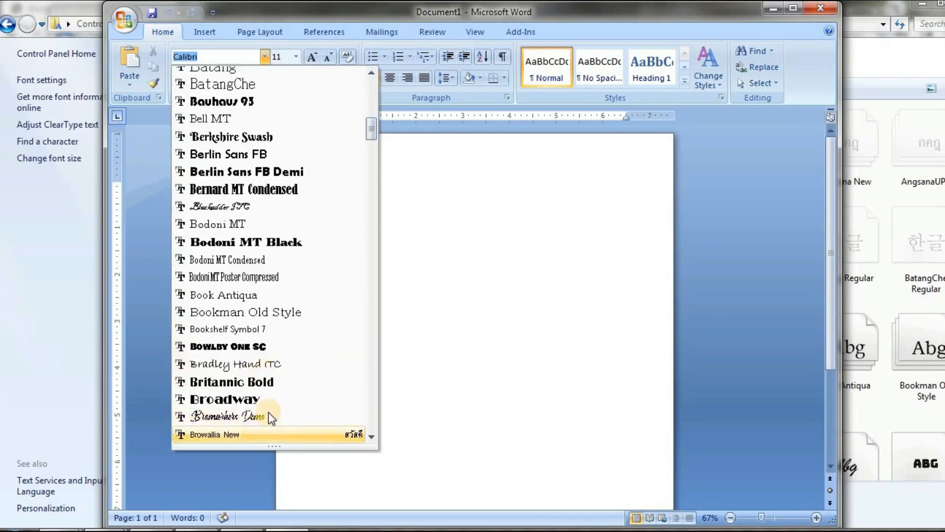
{"action": "scroll", "coordinate": [267, 375], "scroll_direction": "down", "scroll_amount": 2}
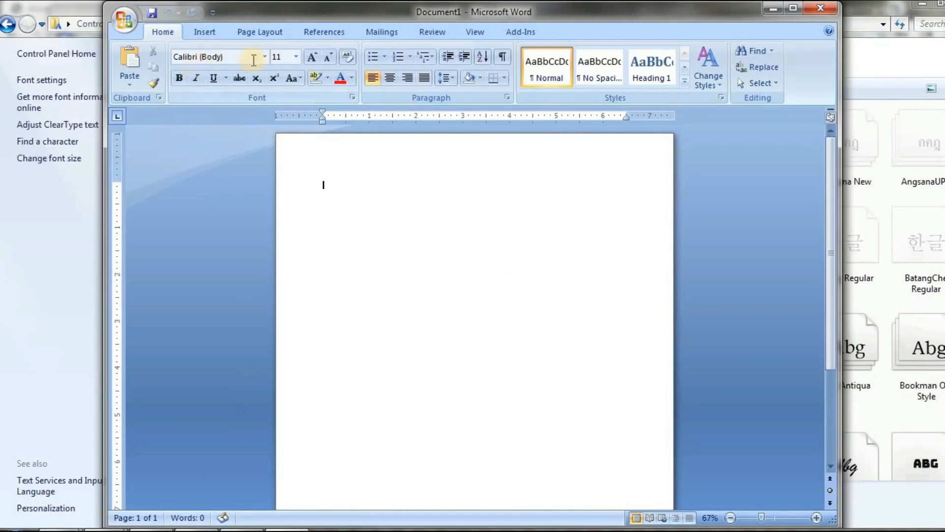
{"action": "left_click", "coordinate": [264, 58]}
{"action": "scroll", "coordinate": [278, 325], "scroll_direction": "down", "scroll_amount": 6}
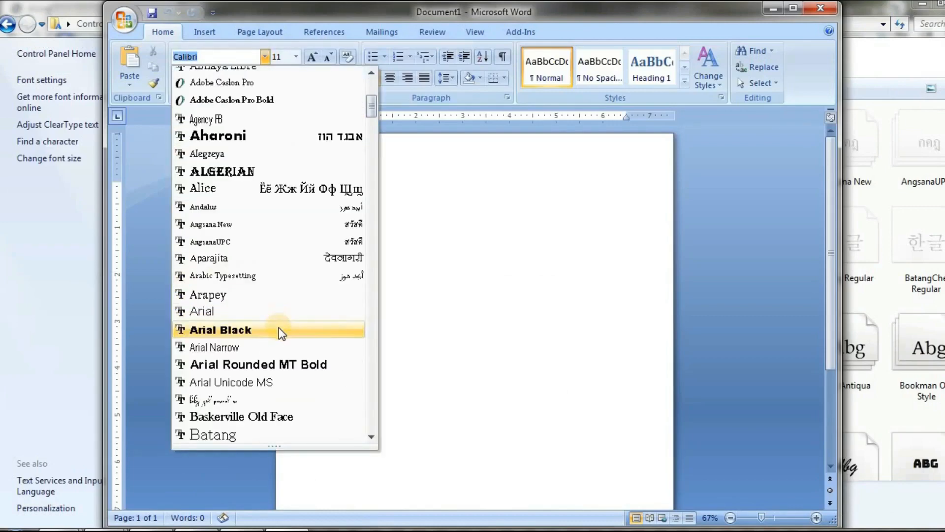
{"action": "scroll", "coordinate": [278, 327], "scroll_direction": "down", "scroll_amount": 10}
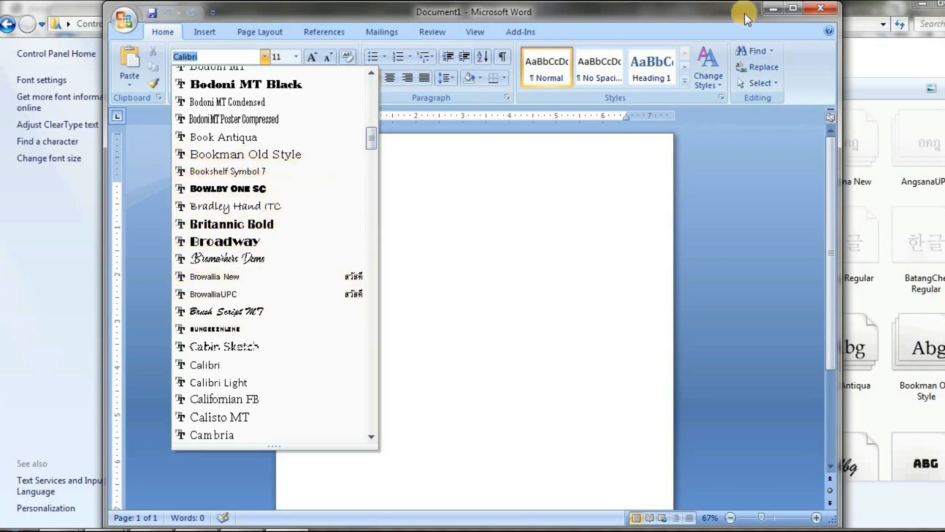
Maximize the Word window, check the font list again for Bromarkers Demo, and close the list without choosing a font
{"action": "left_click", "coordinate": [793, 8]}
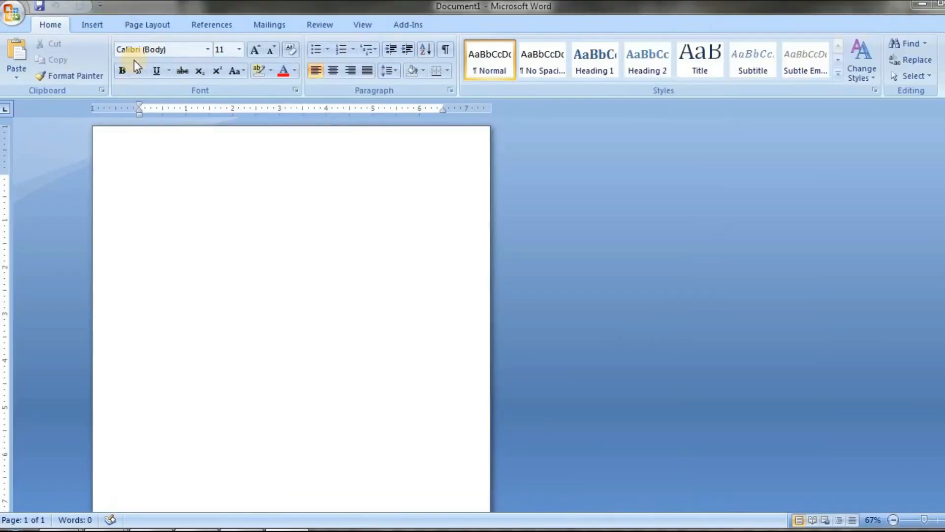
{"action": "left_click", "coordinate": [209, 49]}
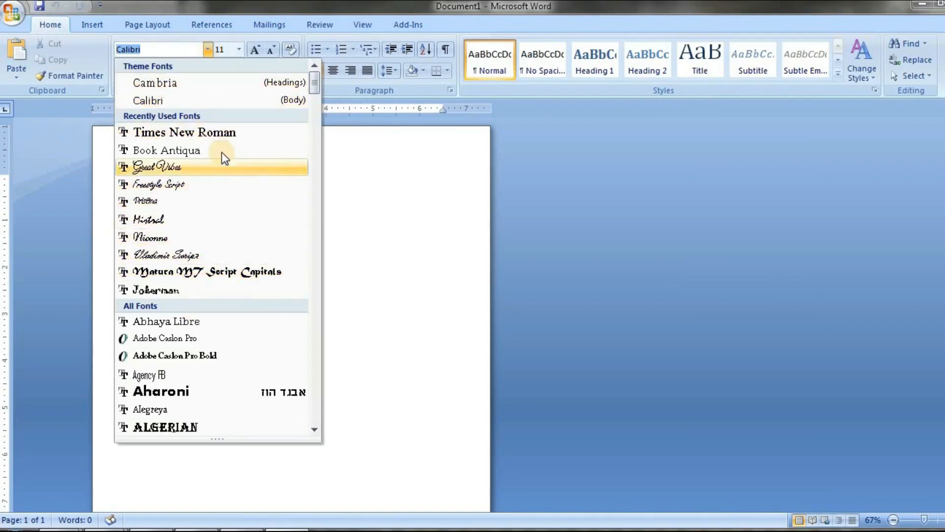
{"action": "scroll", "coordinate": [233, 320], "scroll_direction": "down", "scroll_amount": 5}
{"action": "scroll", "coordinate": [235, 325], "scroll_direction": "down", "scroll_amount": 9}
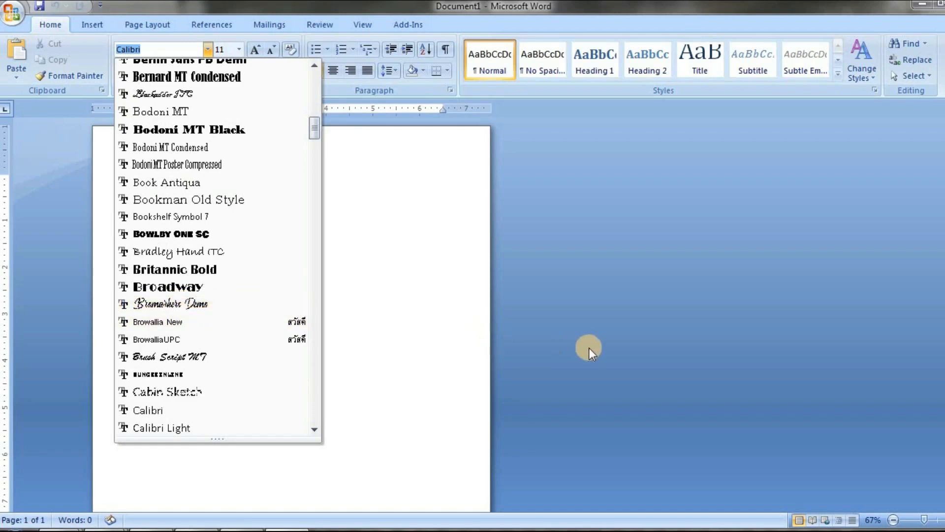
{"action": "left_click", "coordinate": [603, 385]}
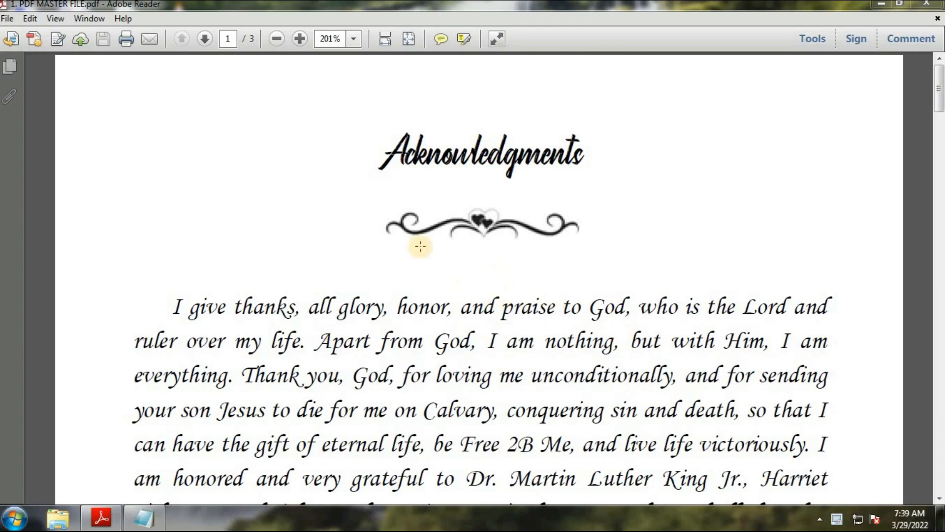
Switch to 1. PDF MASTER FILE in Adobe Reader and look through all its pages, returning to the first page
{"action": "left_click", "coordinate": [327, 209]}
{"action": "scroll", "coordinate": [371, 263], "scroll_direction": "down", "scroll_amount": 5}
{"action": "scroll", "coordinate": [371, 263], "scroll_direction": "down", "scroll_amount": 20}
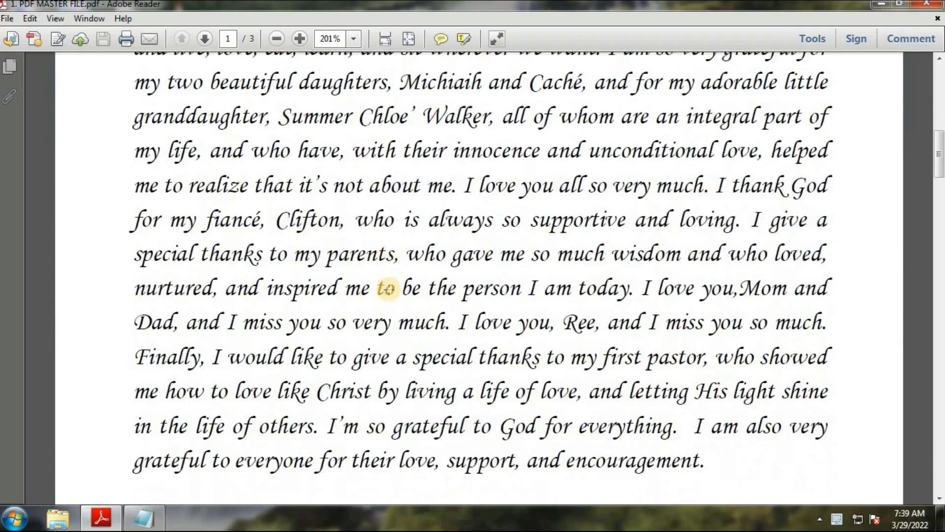
{"action": "scroll", "coordinate": [390, 290], "scroll_direction": "down", "scroll_amount": 20}
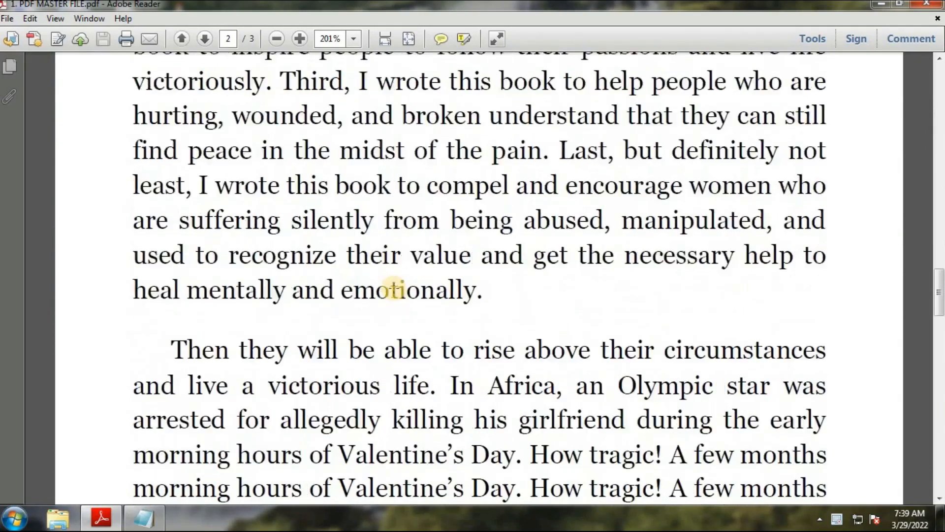
{"action": "scroll", "coordinate": [395, 290], "scroll_direction": "down", "scroll_amount": 20}
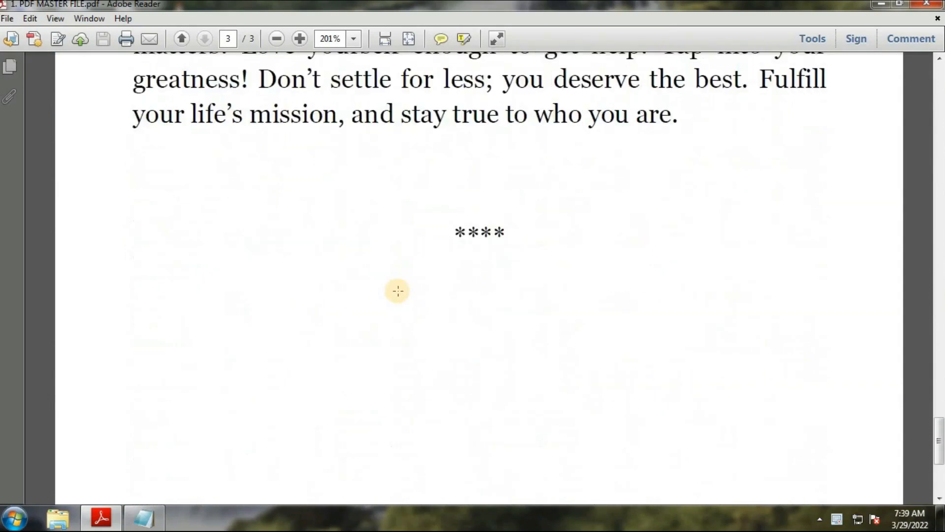
{"action": "scroll", "coordinate": [391, 290], "scroll_direction": "up", "scroll_amount": 14}
{"action": "scroll", "coordinate": [397, 291], "scroll_direction": "up", "scroll_amount": 8}
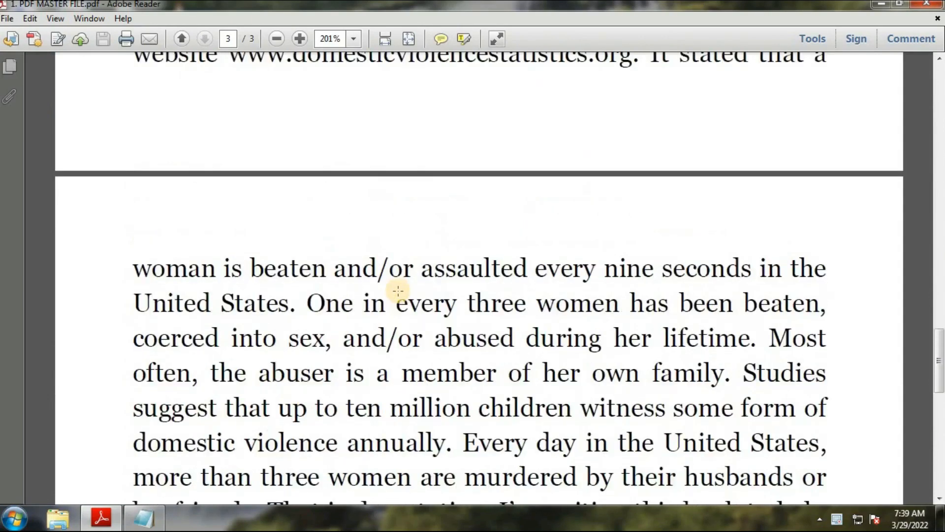
{"action": "scroll", "coordinate": [398, 291], "scroll_direction": "down", "scroll_amount": 5}
{"action": "scroll", "coordinate": [397, 291], "scroll_direction": "up", "scroll_amount": 20}
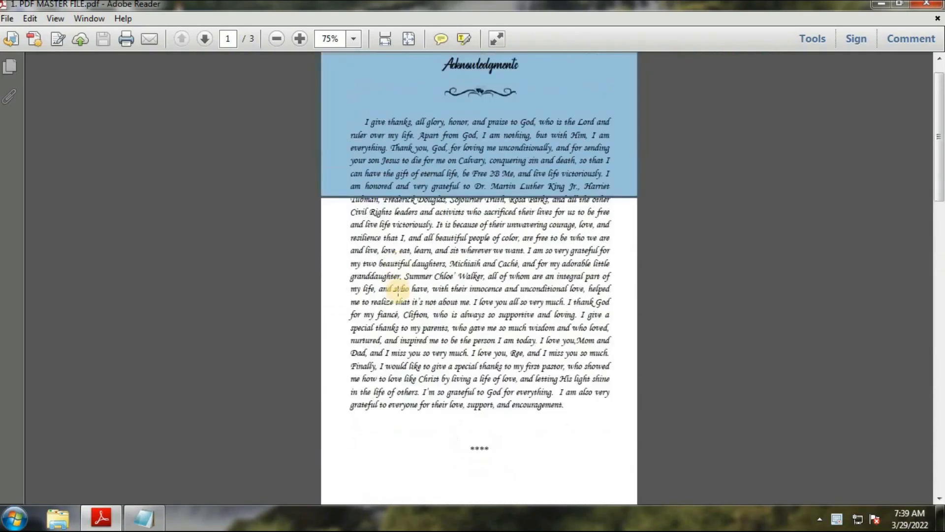
Examine the ornaments below the Chapter 1 Introduction and Acknowledgments headings, with the first page enlarged to 150%
{"action": "scroll", "coordinate": [418, 302], "scroll_direction": "down", "scroll_amount": 5}
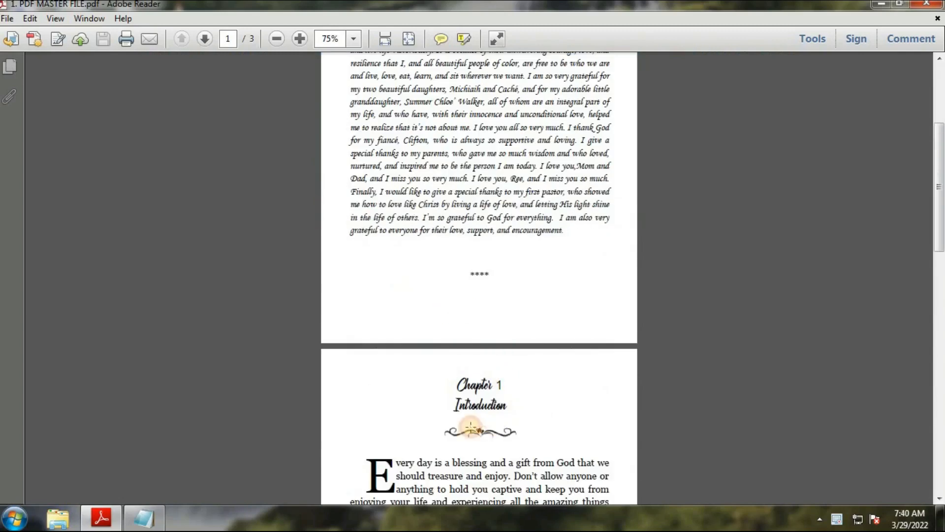
{"action": "left_click_drag", "start_coordinate": [431, 415], "coordinate": [547, 450]}
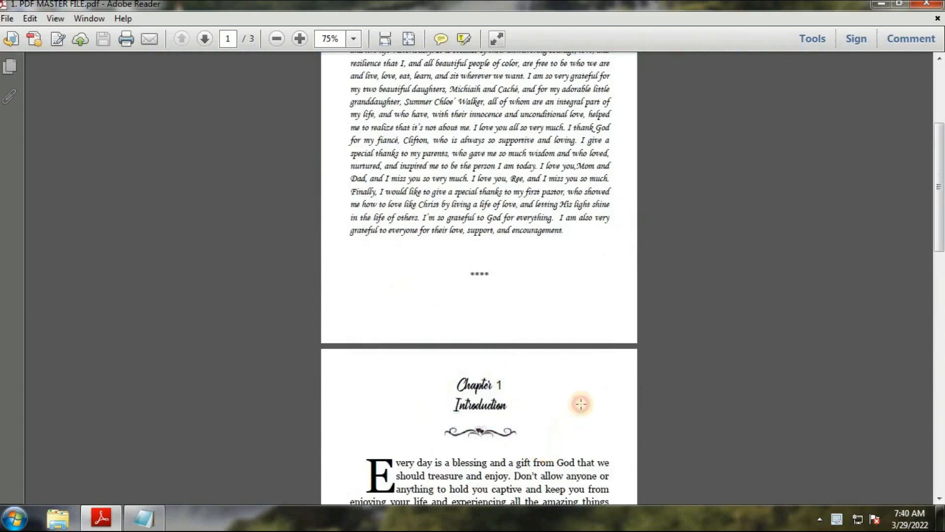
{"action": "scroll", "coordinate": [500, 339], "scroll_direction": "up", "scroll_amount": 6}
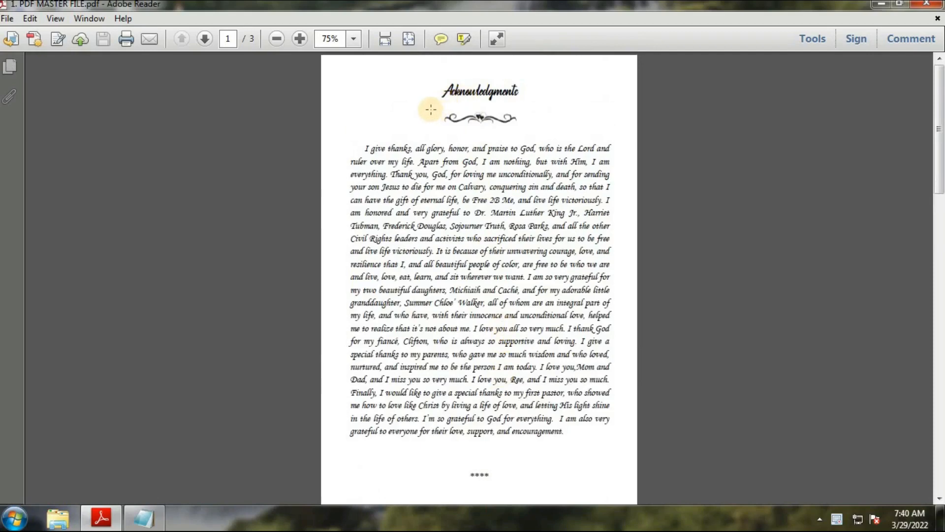
{"action": "left_click_drag", "start_coordinate": [431, 109], "coordinate": [535, 140]}
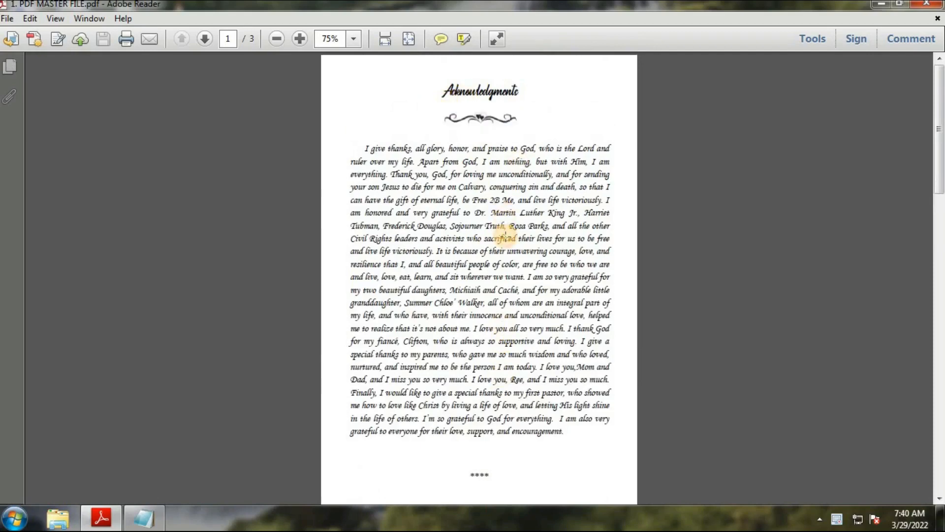
{"action": "left_click", "coordinate": [505, 236]}
{"action": "scroll", "coordinate": [505, 237], "scroll_direction": "up", "scroll_amount": 4}
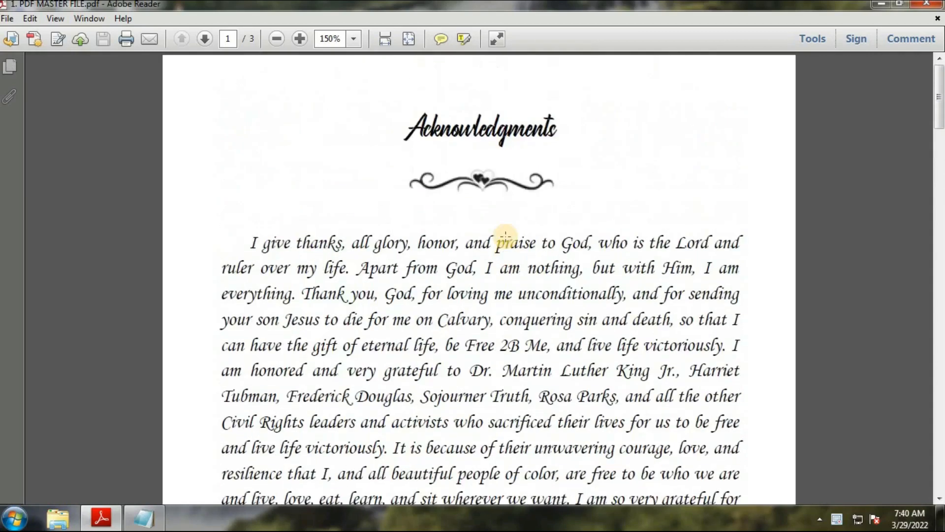
Take a snapshot of the ornament below the Acknowledgments heading with the page enlarged to 214%
{"action": "left_click", "coordinate": [505, 237]}
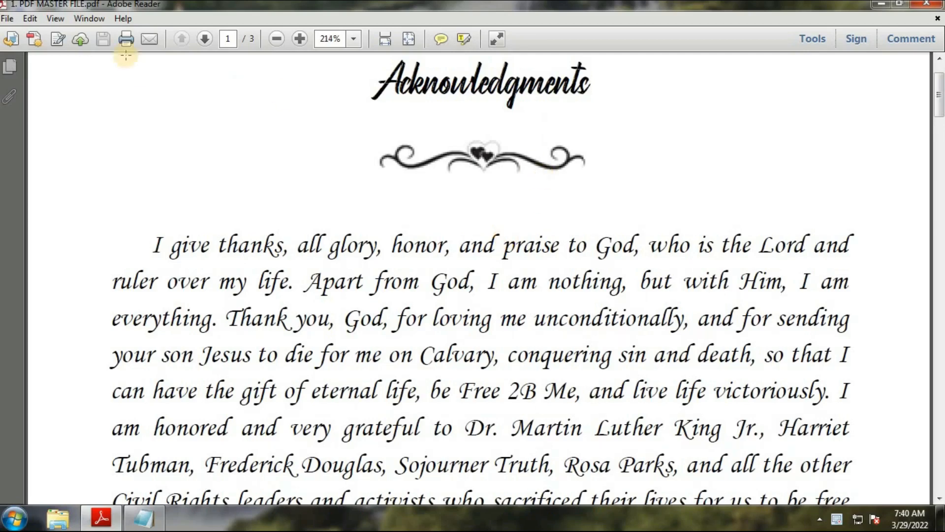
{"action": "left_click", "coordinate": [31, 18]}
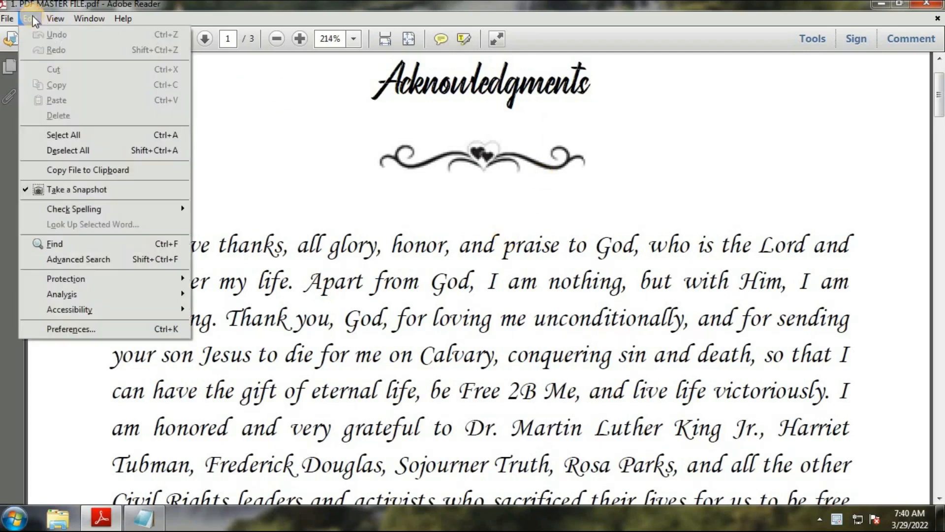
{"action": "left_click", "coordinate": [76, 190]}
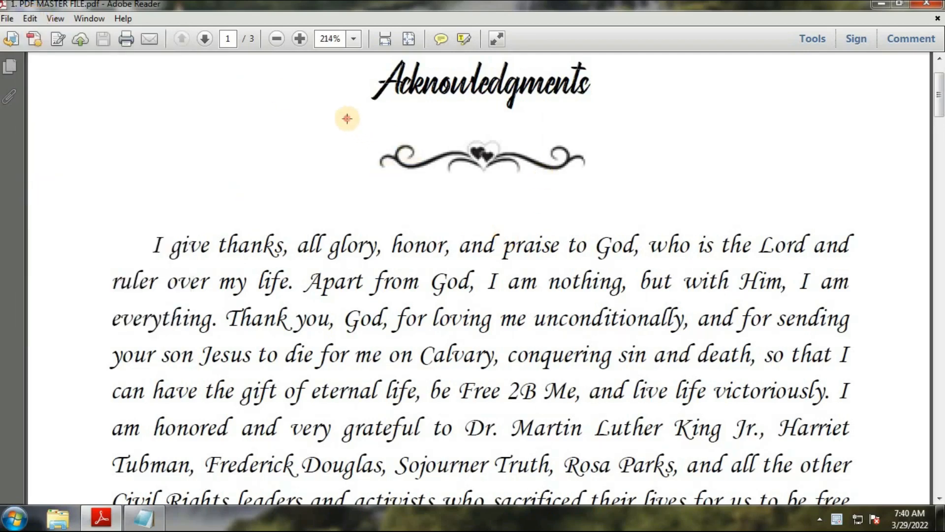
{"action": "left_click_drag", "start_coordinate": [347, 119], "coordinate": [630, 198]}
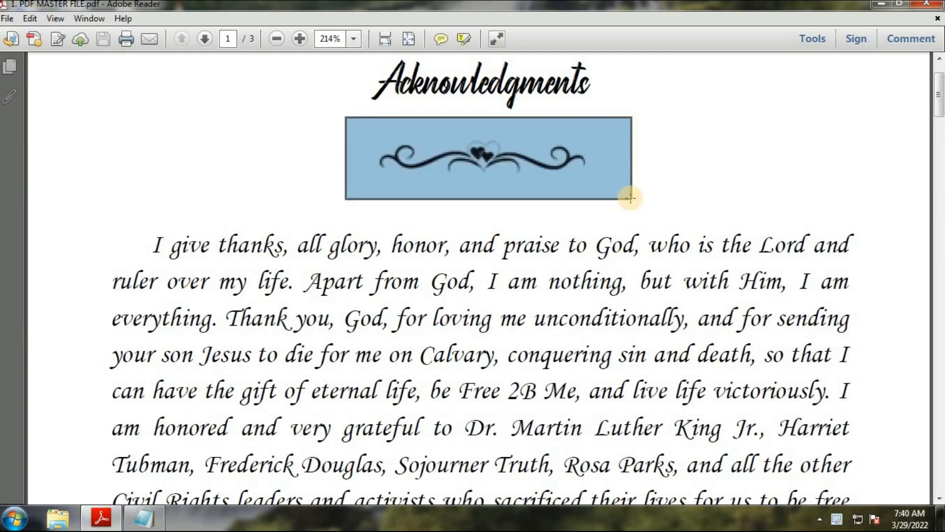
Open Paint, accept a canvas size of 50 × 50 pixels, and paste the copied Acknowledgments ornament
{"action": "left_click", "coordinate": [14, 518]}
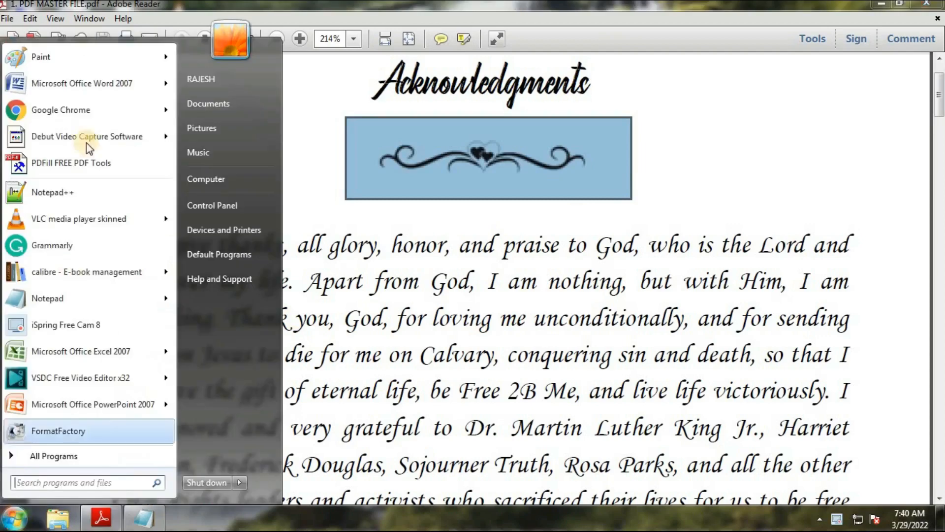
{"action": "left_click", "coordinate": [49, 57]}
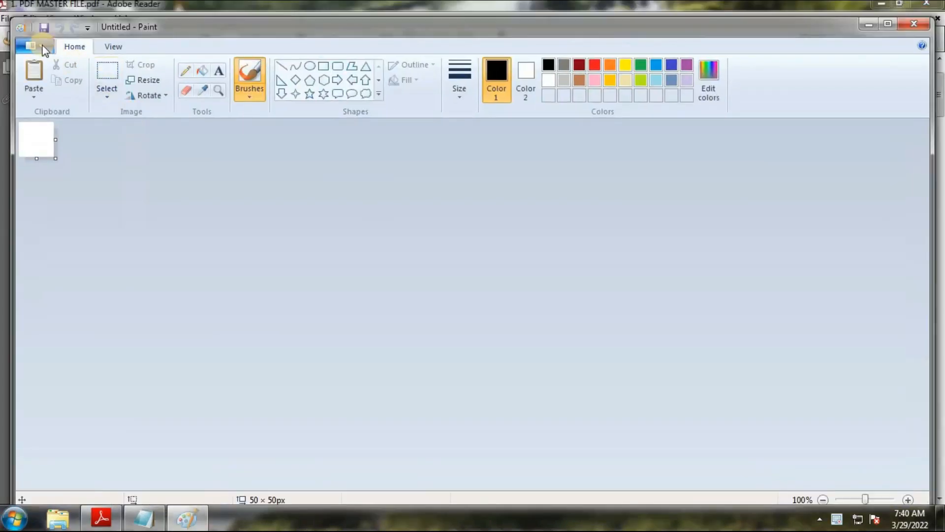
{"action": "left_click", "coordinate": [43, 48]}
{"action": "left_click", "coordinate": [60, 320]}
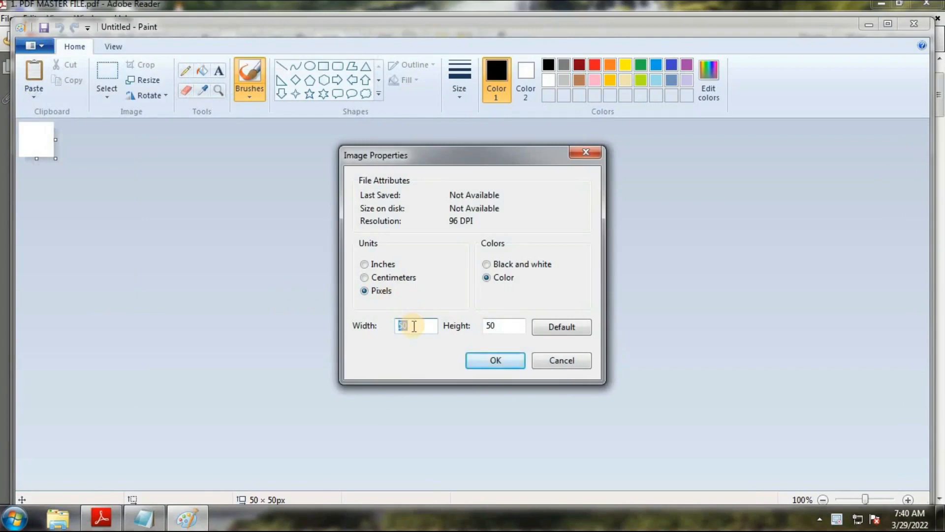
{"action": "left_click_drag", "start_coordinate": [502, 328], "coordinate": [394, 327]}
{"action": "left_click", "coordinate": [490, 359]}
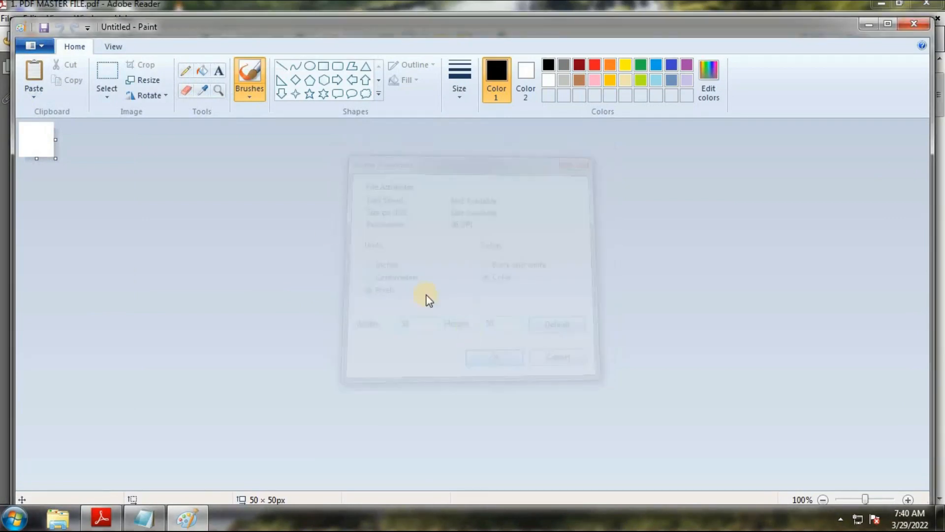
{"action": "key", "text": "ctrl+v"}
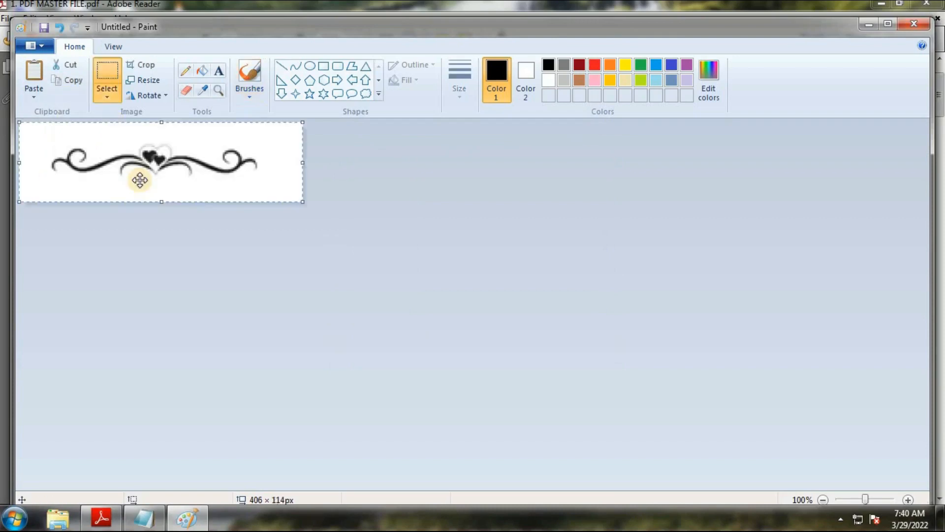
Save the picture as the PNG file IMAGE-1 in Downloads and close Paint
{"action": "left_click", "coordinate": [43, 28]}
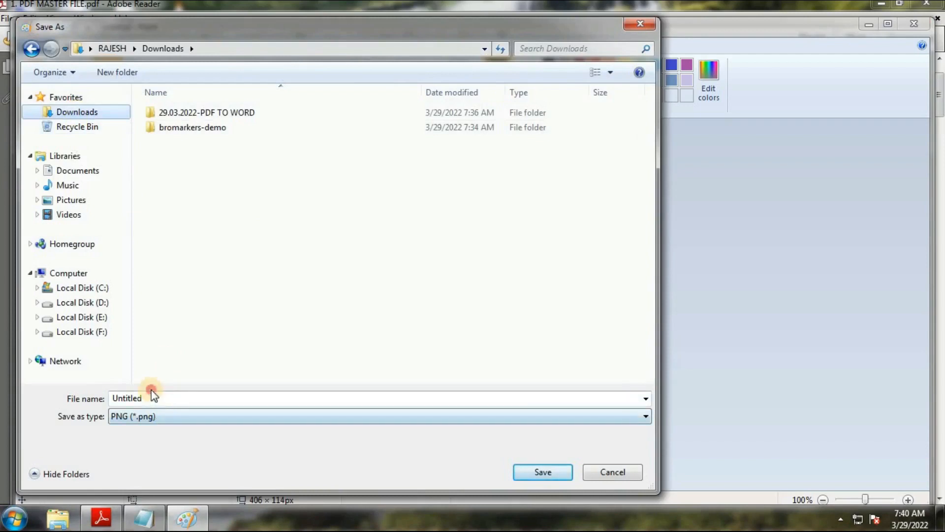
{"action": "double_click", "coordinate": [155, 398]}
{"action": "type", "text": "IMAGE-1"}
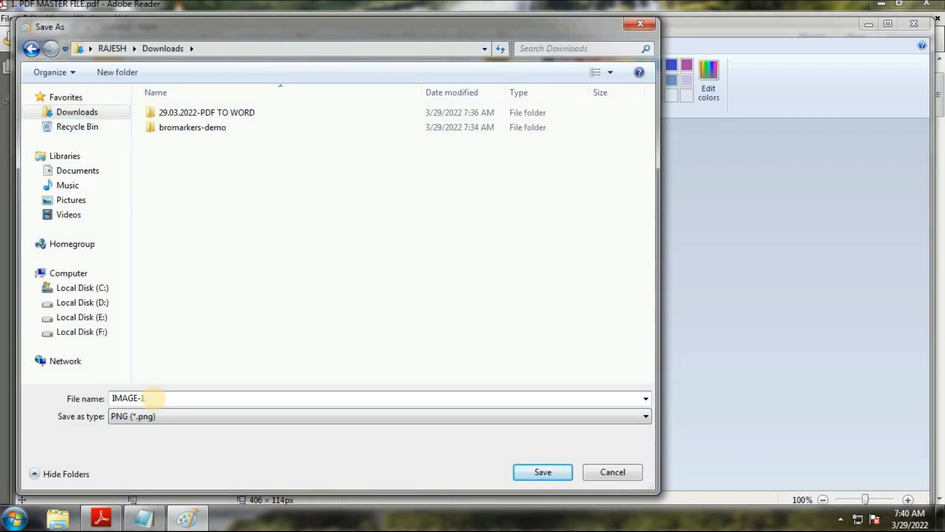
{"action": "key", "text": "Return"}
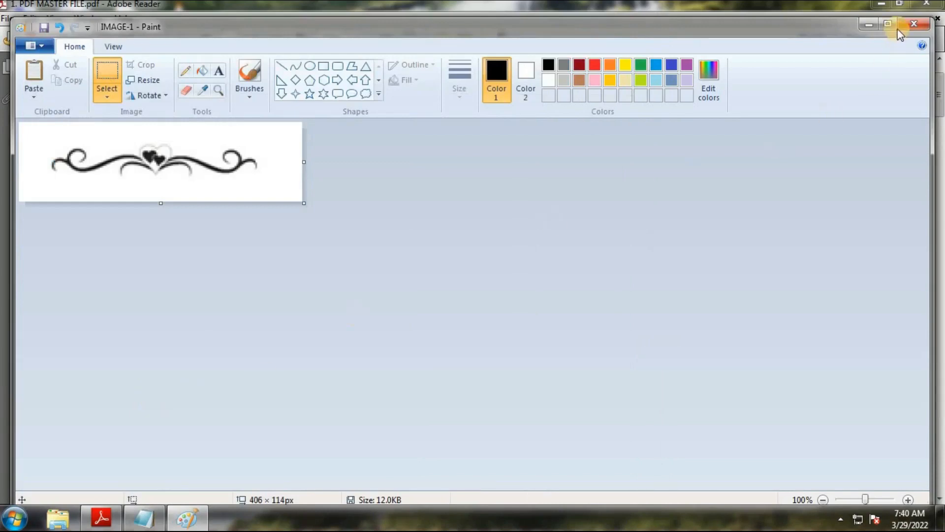
{"action": "left_click", "coordinate": [913, 24]}
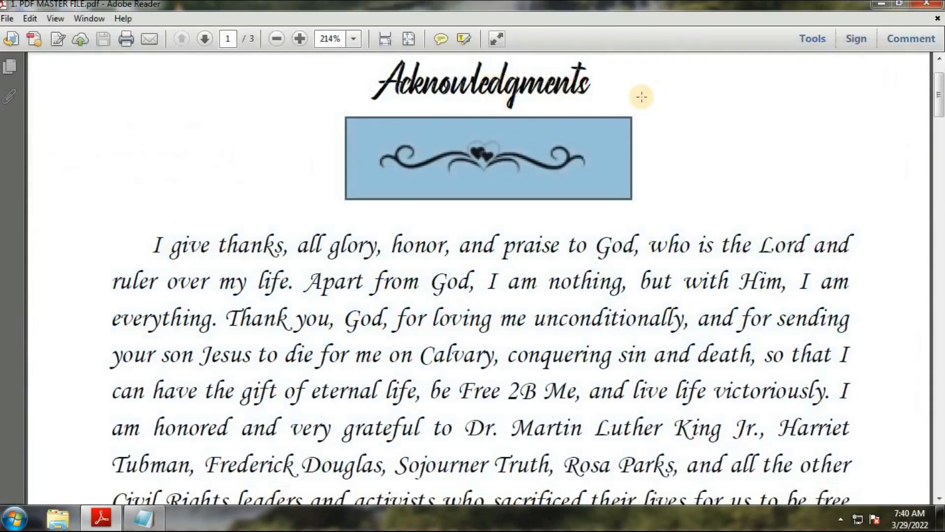
Take a snapshot of the ornament below the Chapter 1 Introduction heading on page 2 at 150% zoom
{"action": "left_click", "coordinate": [640, 266]}
{"action": "scroll", "coordinate": [602, 273], "scroll_direction": "down", "scroll_amount": 2, "text": "ctrl"}
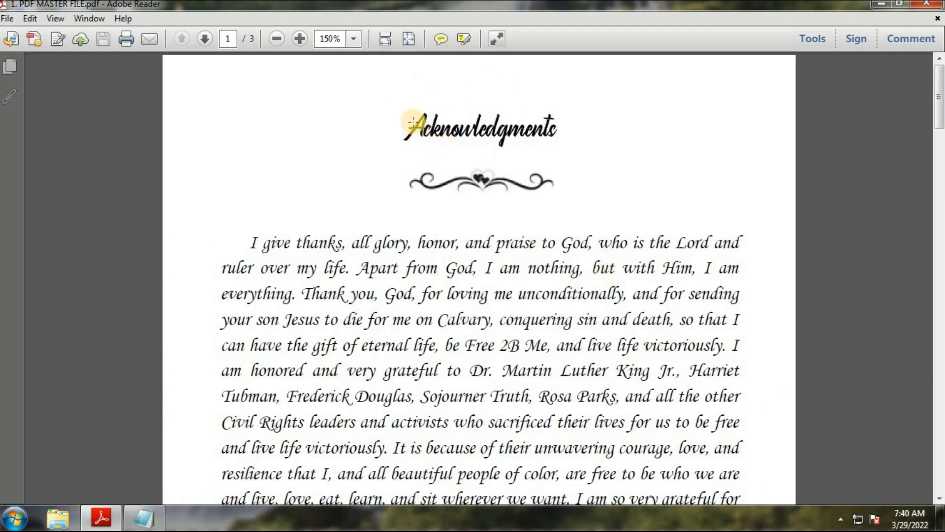
{"action": "left_click", "coordinate": [30, 20]}
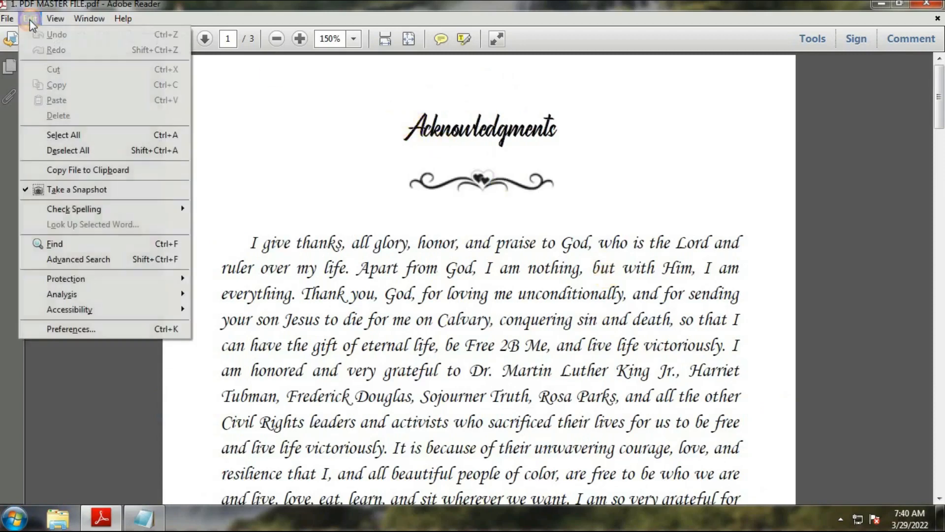
{"action": "left_click", "coordinate": [424, 427]}
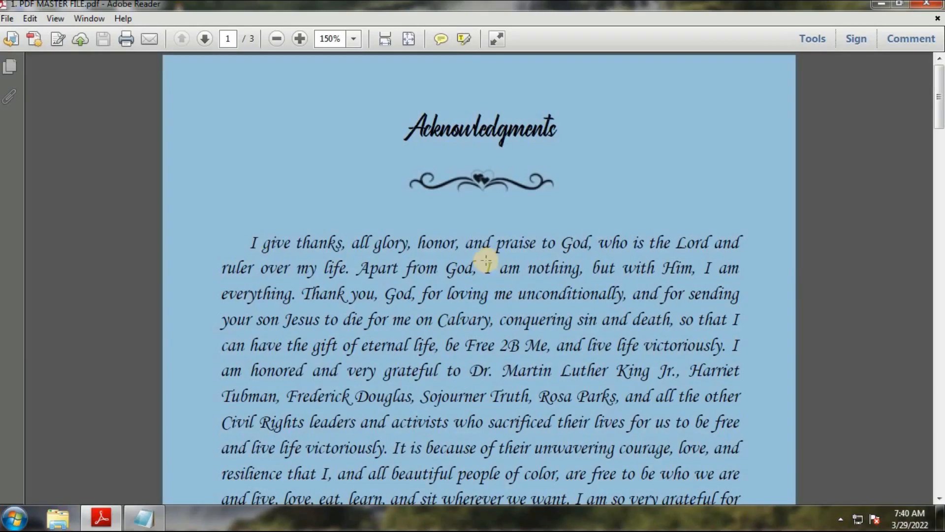
{"action": "scroll", "coordinate": [500, 327], "scroll_direction": "down", "scroll_amount": 1}
{"action": "scroll", "coordinate": [499, 328], "scroll_direction": "down", "scroll_amount": 15}
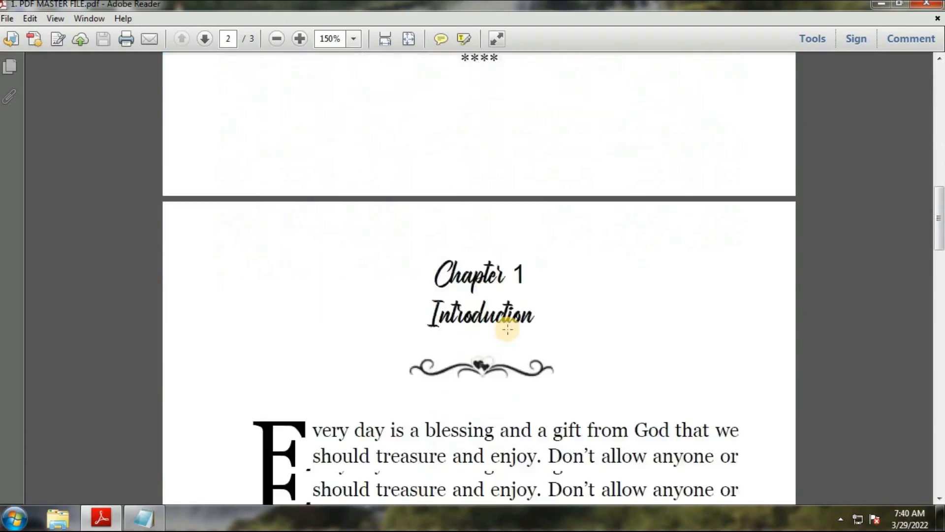
{"action": "scroll", "coordinate": [636, 312], "scroll_direction": "down", "scroll_amount": 3}
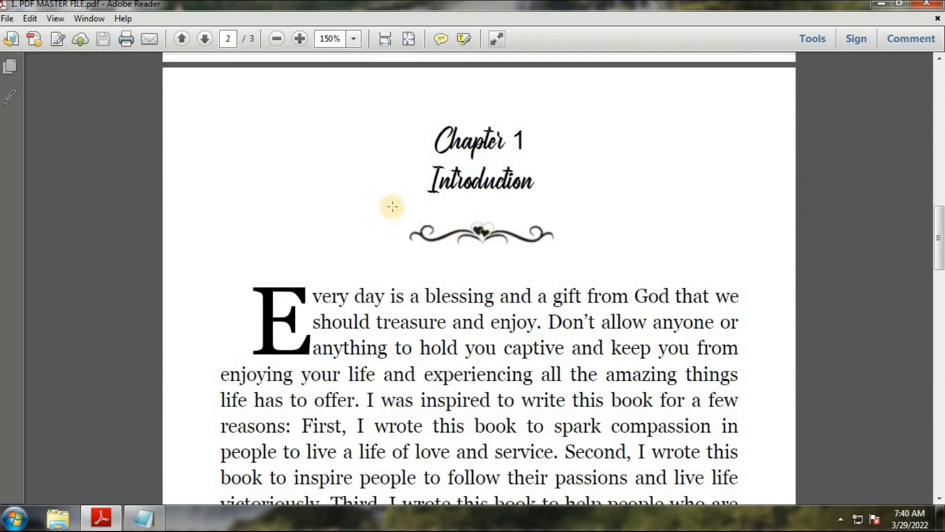
{"action": "left_click_drag", "start_coordinate": [384, 206], "coordinate": [582, 261]}
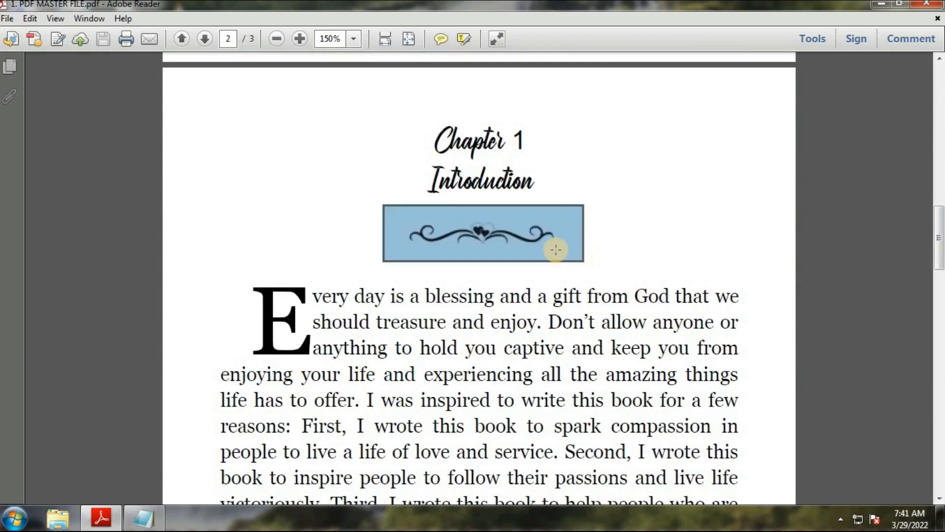
Open Paint and paste the copied Chapter 1 ornament into a new picture
{"action": "left_click", "coordinate": [14, 517]}
{"action": "left_click", "coordinate": [39, 57]}
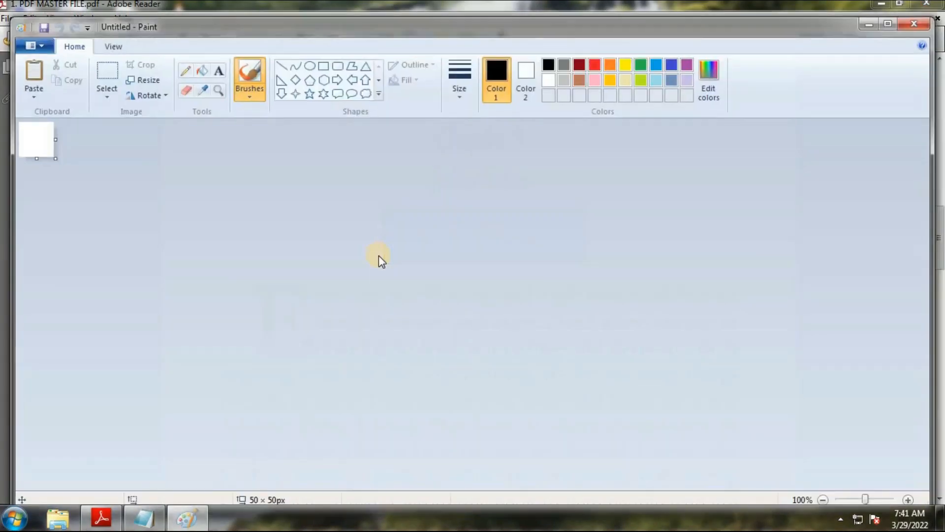
{"action": "key", "text": "ctrl+v"}
Save the Chapter 1 ornament as the PNG file IMAGE-2 in Downloads and close Paint
{"action": "left_click", "coordinate": [45, 27]}
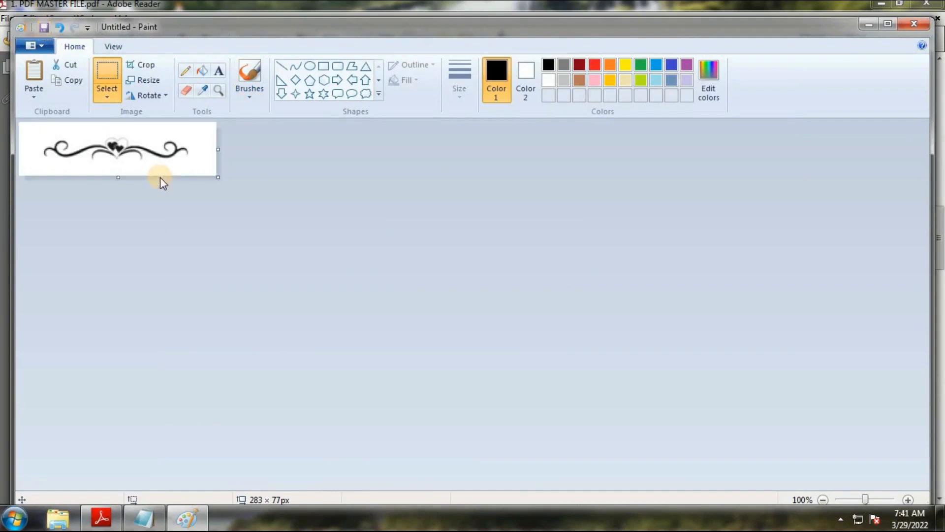
{"action": "left_click", "coordinate": [182, 143]}
{"action": "left_click", "coordinate": [154, 396]}
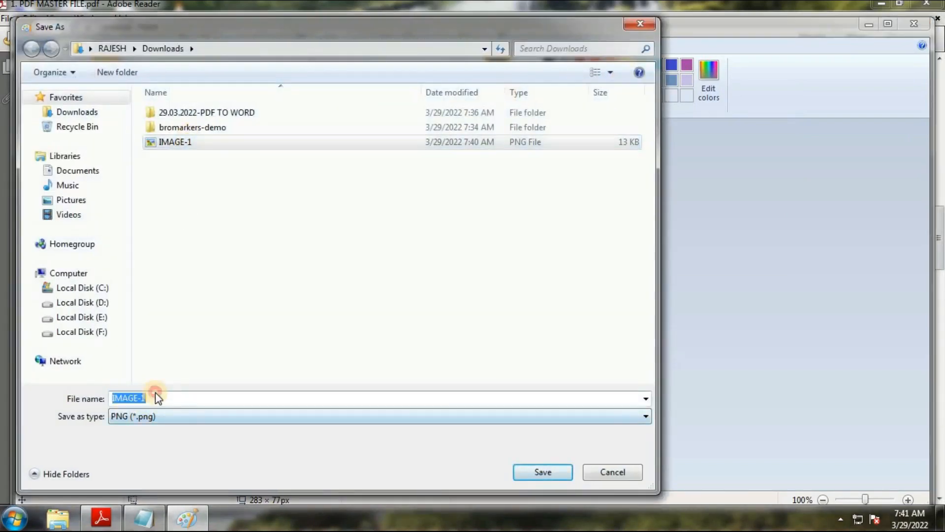
{"action": "left_click", "coordinate": [156, 402]}
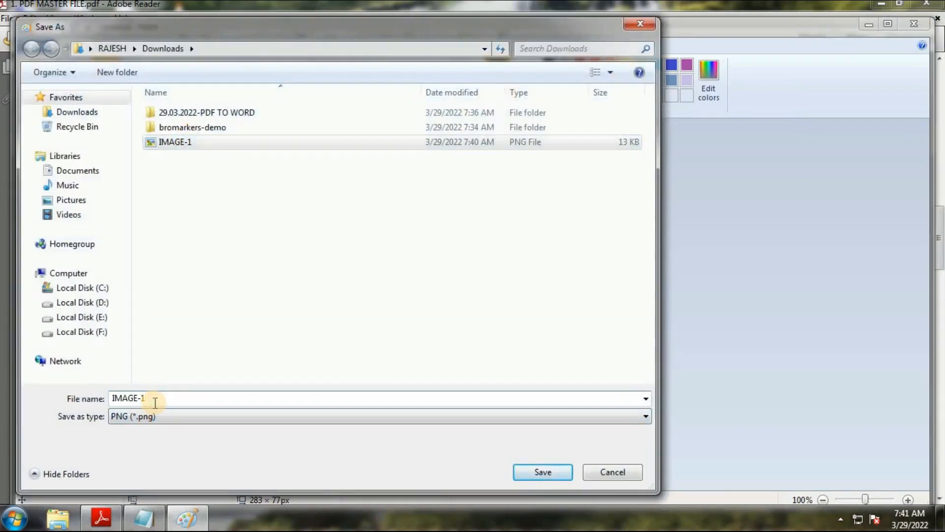
{"action": "key", "text": "BackSpace"}
{"action": "type", "text": "2"}
{"action": "key", "text": "Return"}
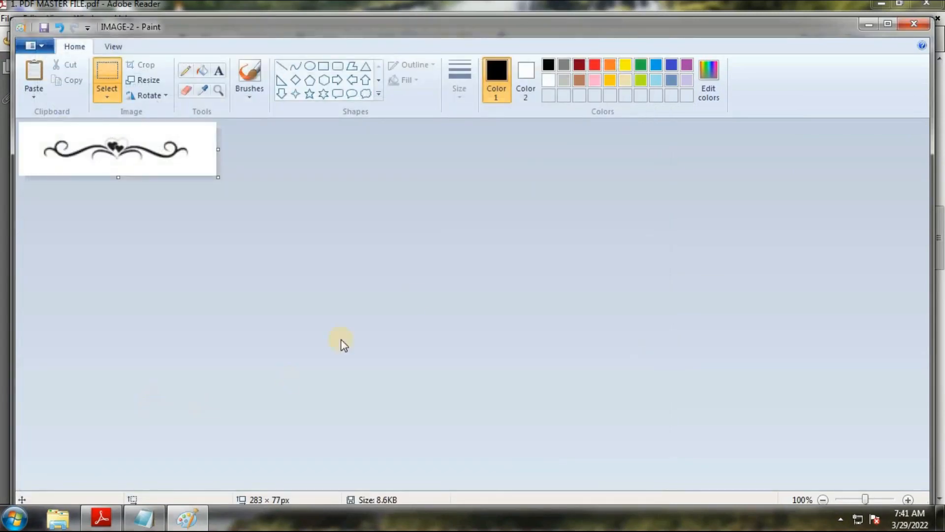
{"action": "left_click", "coordinate": [914, 24]}
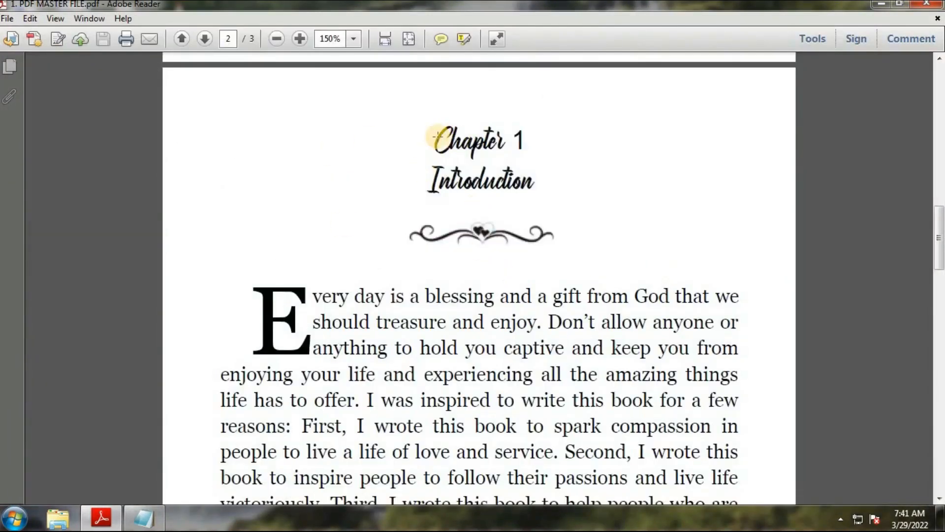
{"action": "left_click_drag", "start_coordinate": [435, 132], "coordinate": [565, 177]}
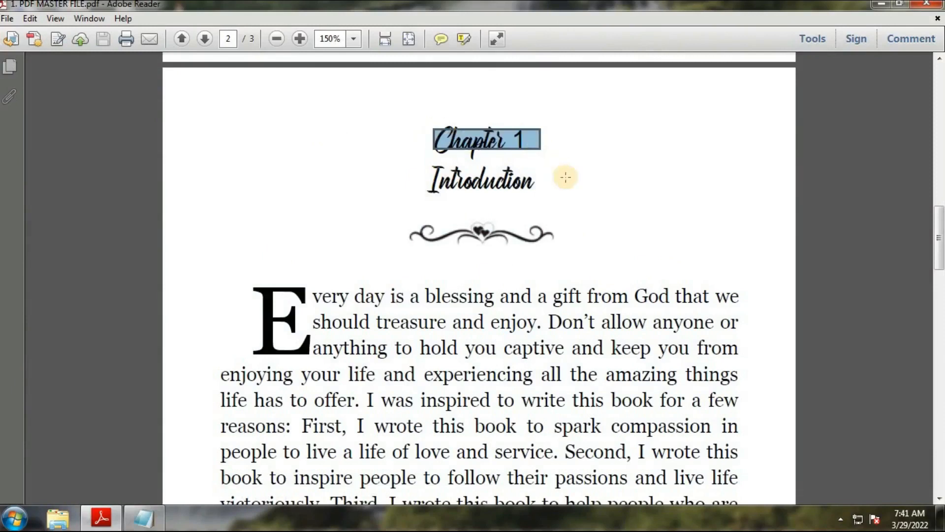
{"action": "left_click", "coordinate": [601, 188]}
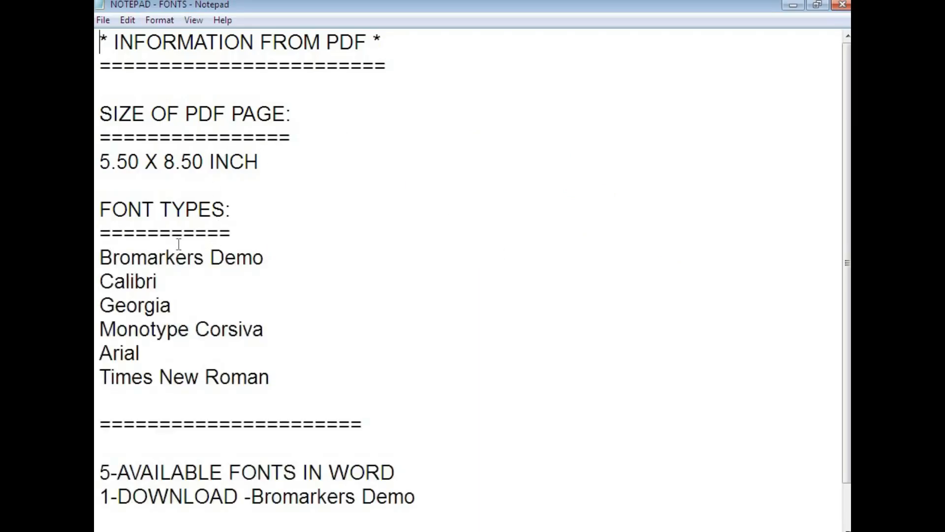
Check the PDF page size in the Notepad font notes and open 3. WORD FILE - BLANK in Word
{"action": "left_click_drag", "start_coordinate": [206, 163], "coordinate": [100, 163]}
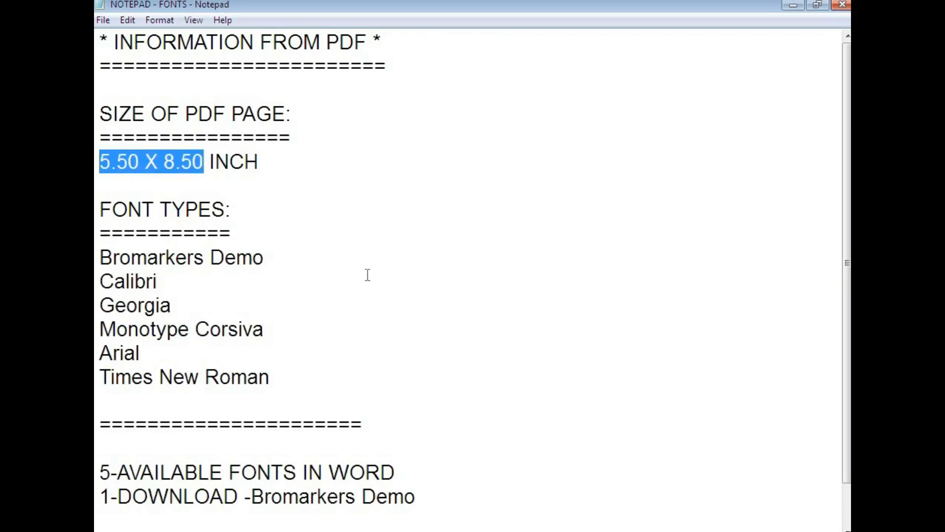
{"action": "left_click", "coordinate": [236, 530]}
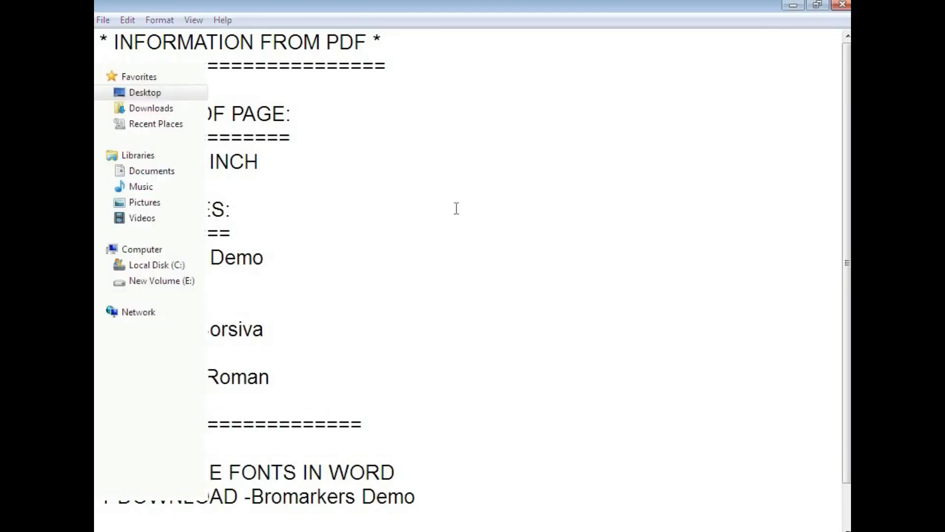
{"action": "double_click", "coordinate": [294, 144]}
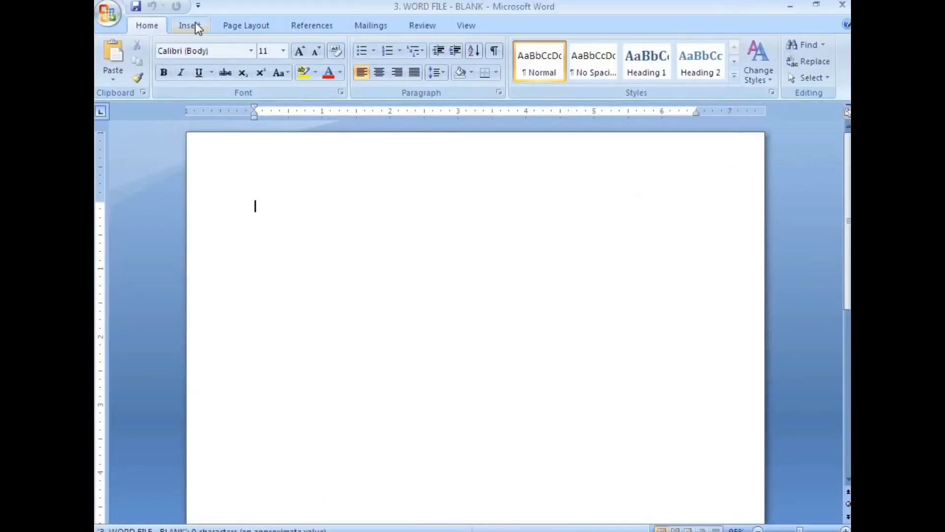
Open the page setup for the blank document and set the paper width to 5.5 inches
{"action": "left_click", "coordinate": [195, 22]}
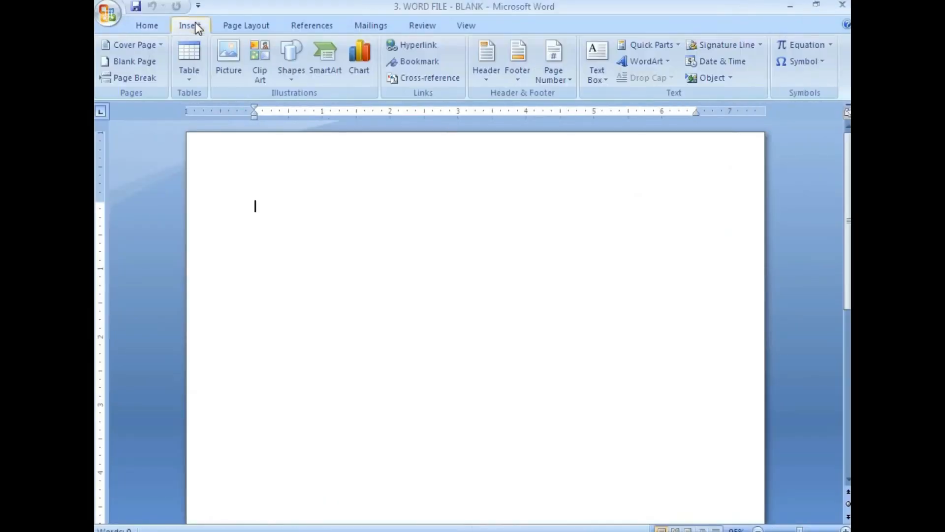
{"action": "left_click", "coordinate": [234, 25]}
{"action": "left_click", "coordinate": [176, 79]}
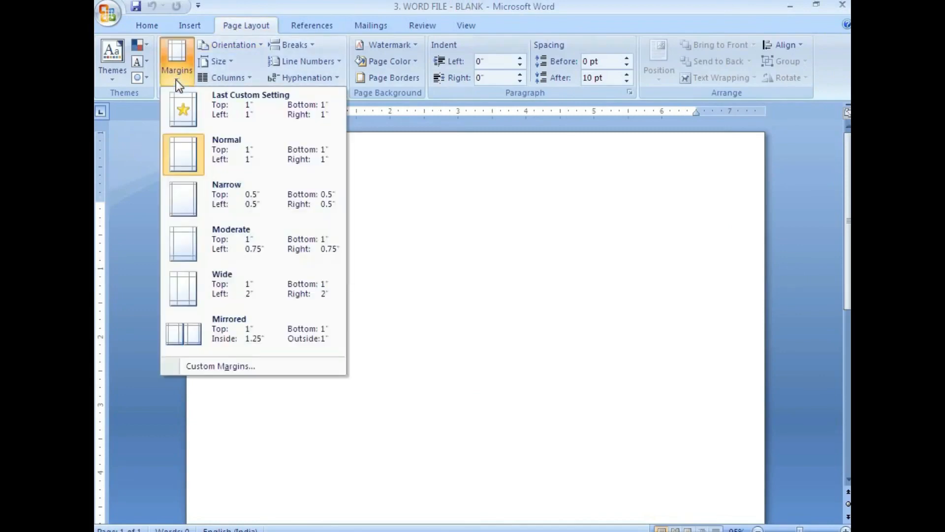
{"action": "left_click", "coordinate": [215, 362]}
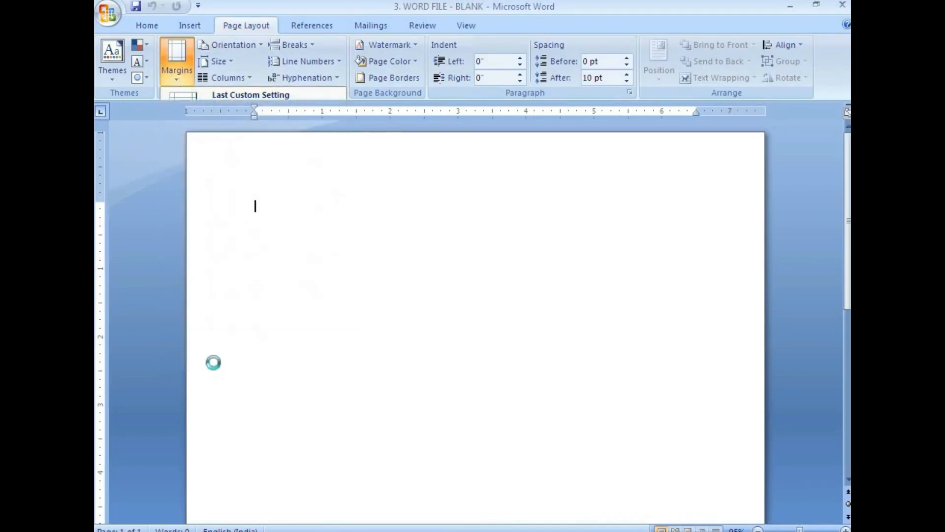
{"action": "left_click", "coordinate": [374, 89]}
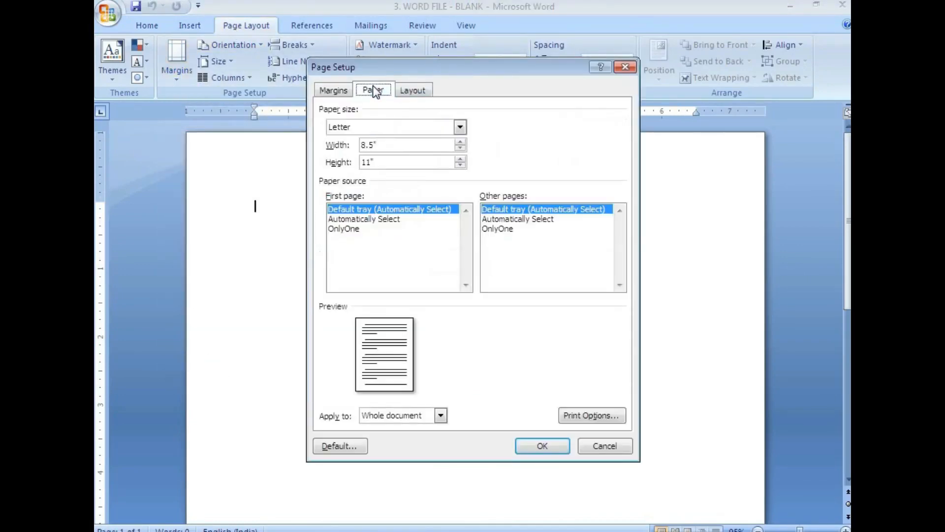
{"action": "left_click", "coordinate": [365, 144]}
{"action": "left_click_drag", "start_coordinate": [366, 144], "coordinate": [359, 146]}
{"action": "type", "text": "5"}
Set the paper height to 8.5 inches and apply the page size to the whole document
{"action": "left_click", "coordinate": [369, 161]}
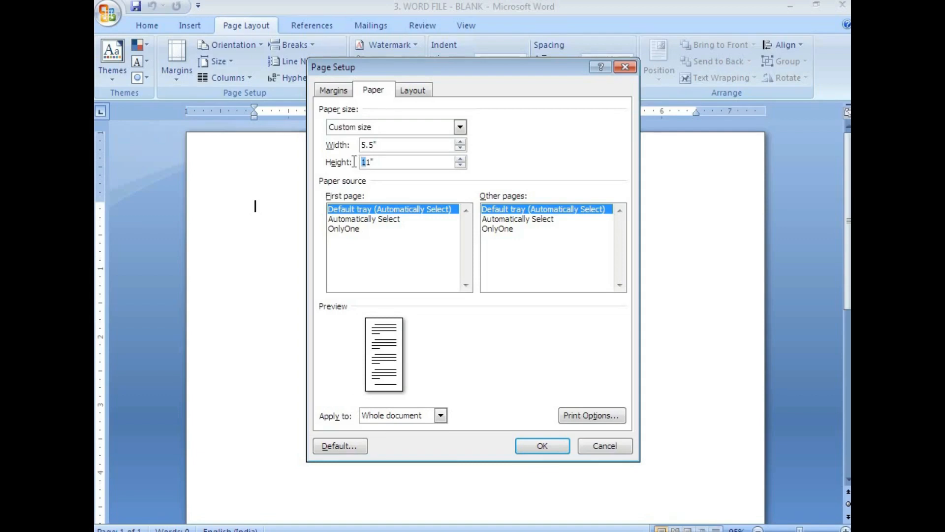
{"action": "left_click_drag", "start_coordinate": [379, 144], "coordinate": [356, 163]}
{"action": "type", "text": "5.5\""}
{"action": "type", "text": "8"}
{"action": "left_click", "coordinate": [388, 145]}
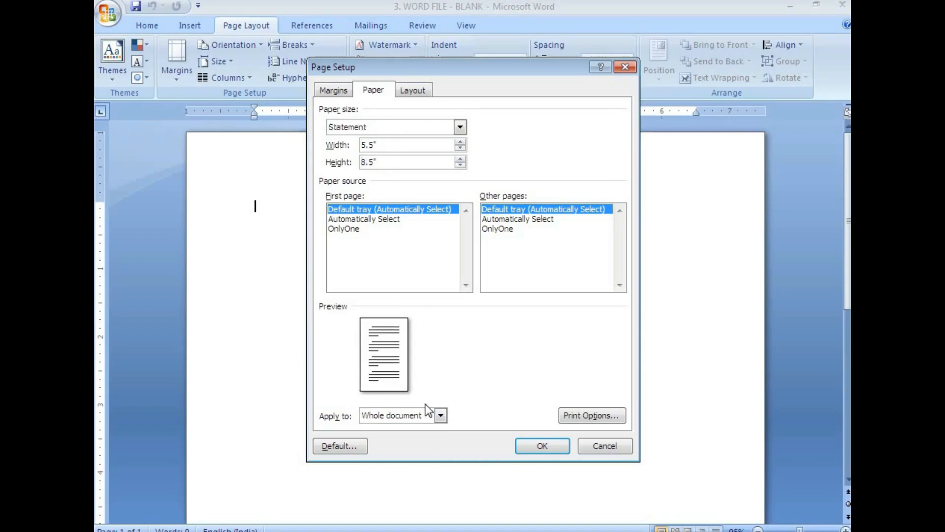
{"action": "left_click", "coordinate": [442, 415]}
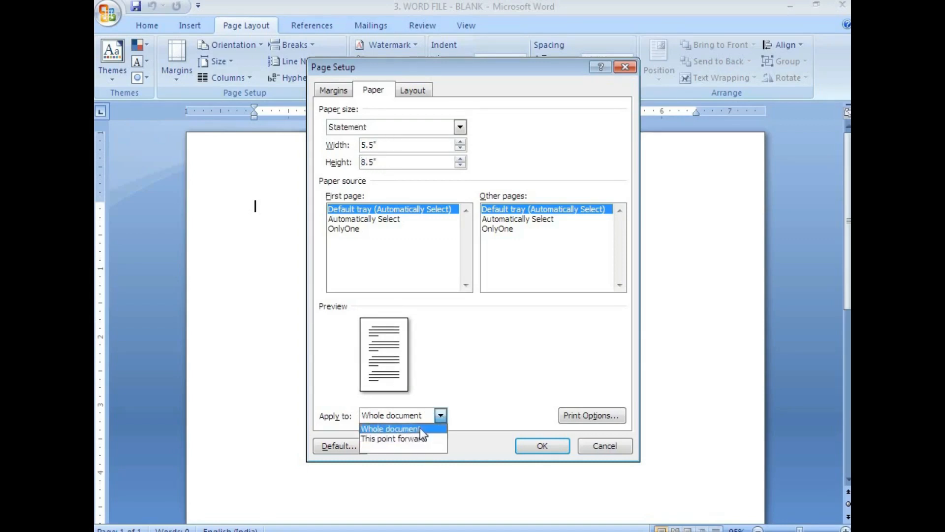
{"action": "left_click", "coordinate": [420, 428]}
{"action": "left_click", "coordinate": [531, 444]}
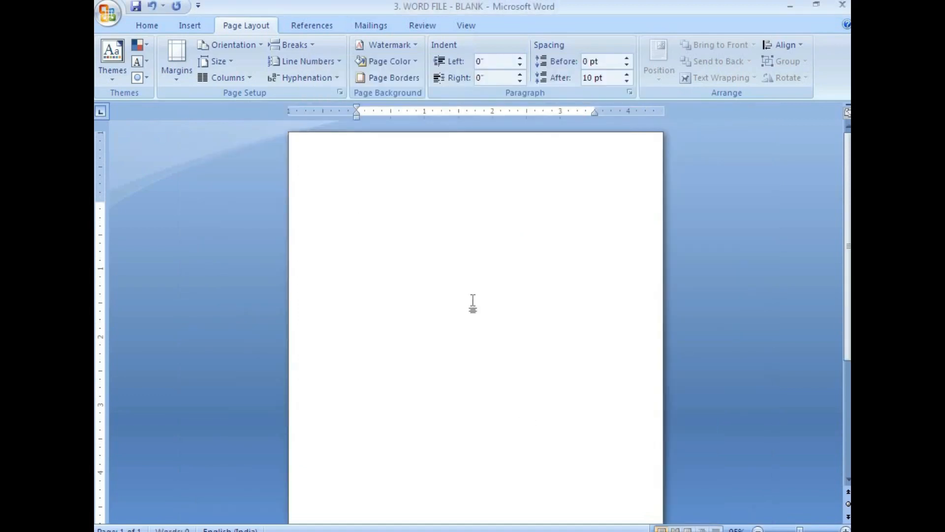
Set the top, bottom, left and right page margins to 0.5 inch and save the document
{"action": "left_click", "coordinate": [180, 81]}
{"action": "left_click", "coordinate": [208, 367]}
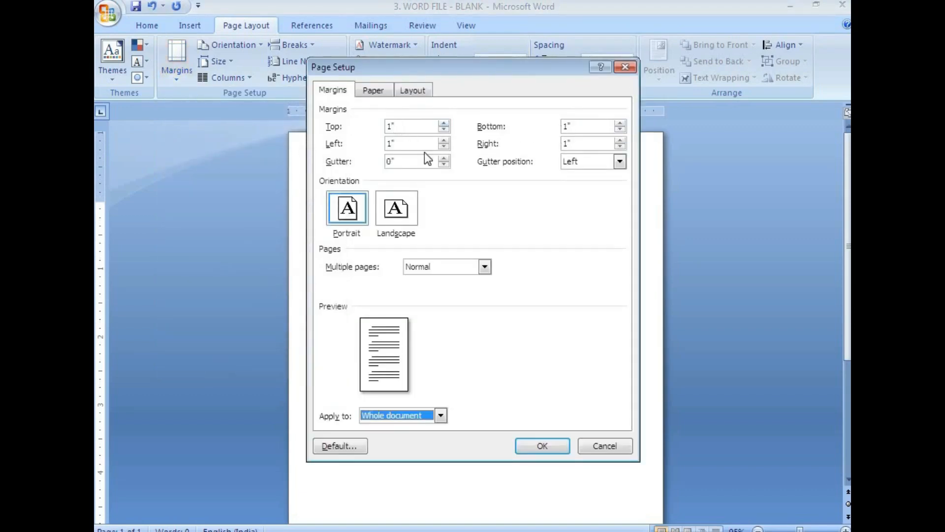
{"action": "double_click", "coordinate": [391, 127]}
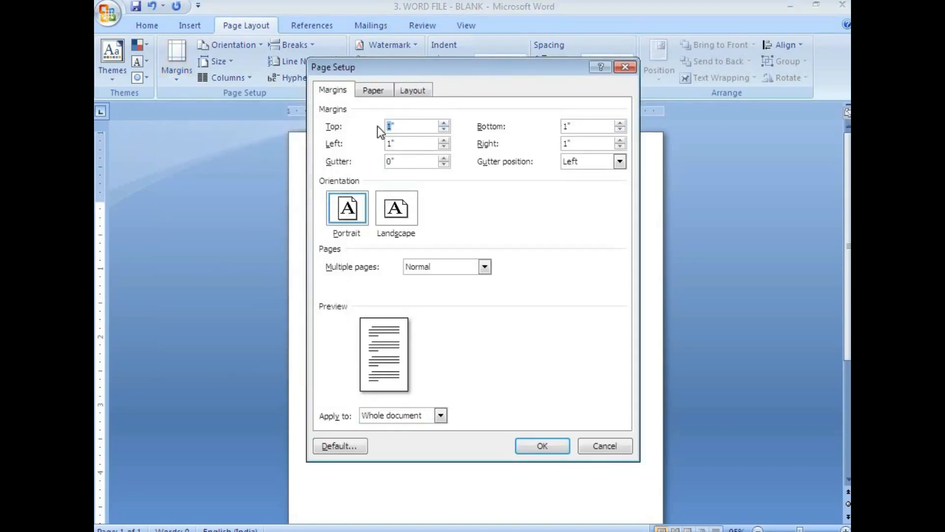
{"action": "type", "text": "0.5"}
{"action": "left_click_drag", "start_coordinate": [428, 130], "coordinate": [351, 127]}
{"action": "left_click_drag", "start_coordinate": [596, 129], "coordinate": [511, 126]}
{"action": "left_click_drag", "start_coordinate": [577, 144], "coordinate": [512, 147]}
{"action": "type", "text": "0.5\""}
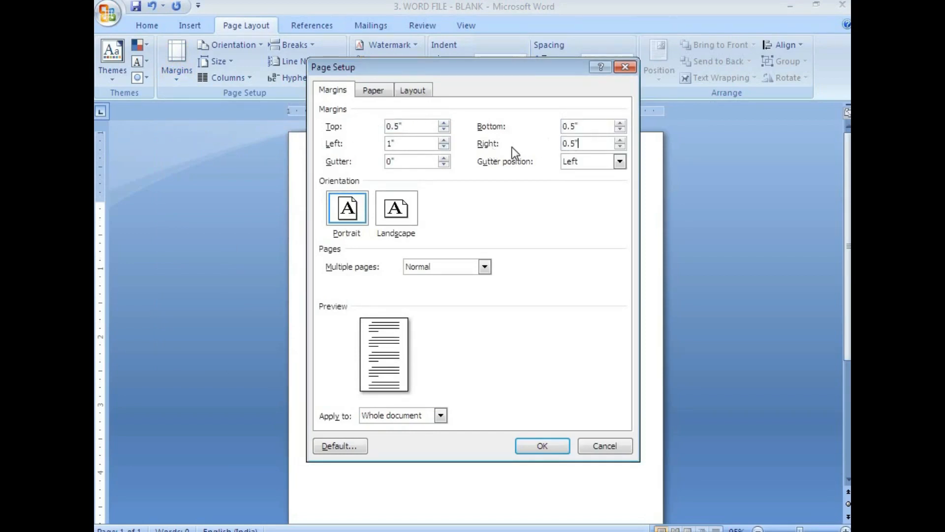
{"action": "left_click_drag", "start_coordinate": [415, 144], "coordinate": [354, 143]}
{"action": "type", "text": "0.5\""}
{"action": "left_click", "coordinate": [542, 446]}
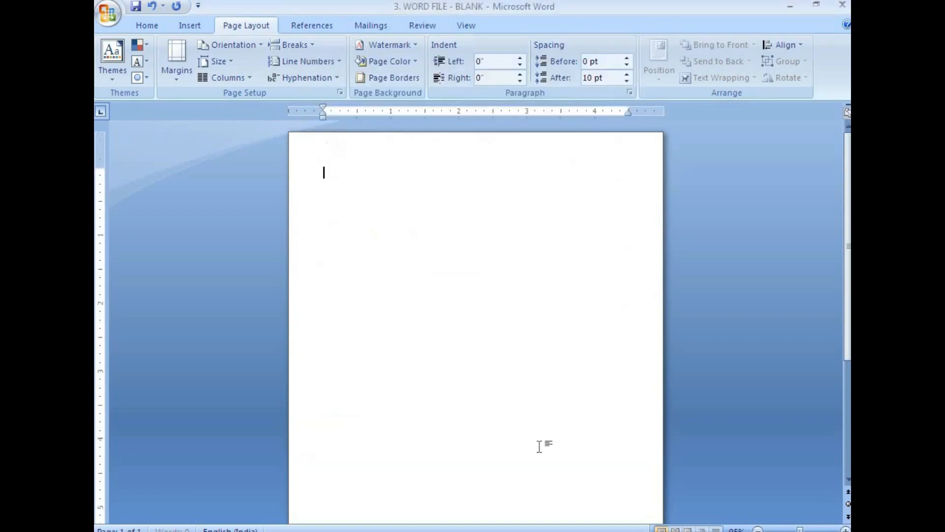
{"action": "left_click", "coordinate": [135, 6]}
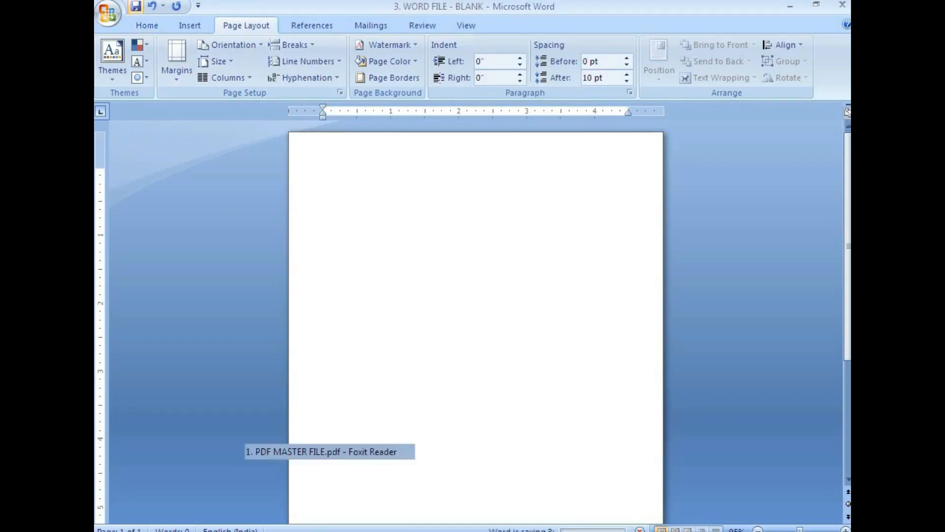
Switch to 1. PDF MASTER FILE in Foxit Reader and copy all text from the Acknowledgments heading to the closing asterisks
{"action": "left_click", "coordinate": [330, 530]}
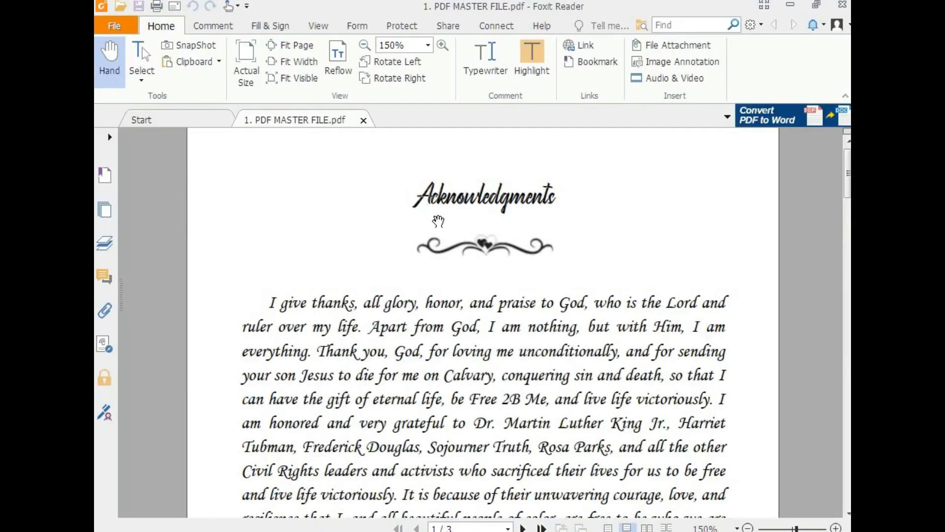
{"action": "scroll", "coordinate": [423, 199], "scroll_direction": "up", "scroll_amount": 1}
{"action": "left_click_drag", "start_coordinate": [413, 197], "coordinate": [640, 516]}
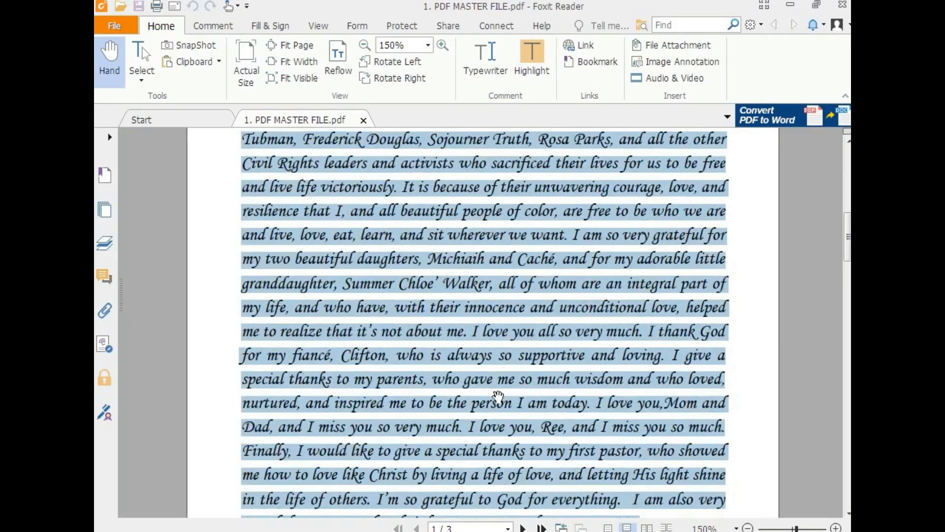
{"action": "scroll", "coordinate": [498, 396], "scroll_direction": "down", "scroll_amount": 15}
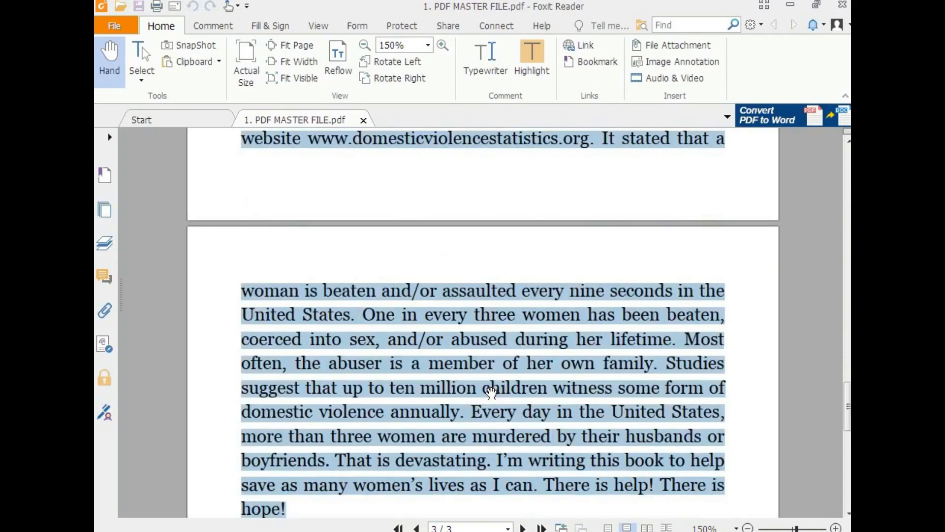
{"action": "scroll", "coordinate": [491, 391], "scroll_direction": "down", "scroll_amount": 8}
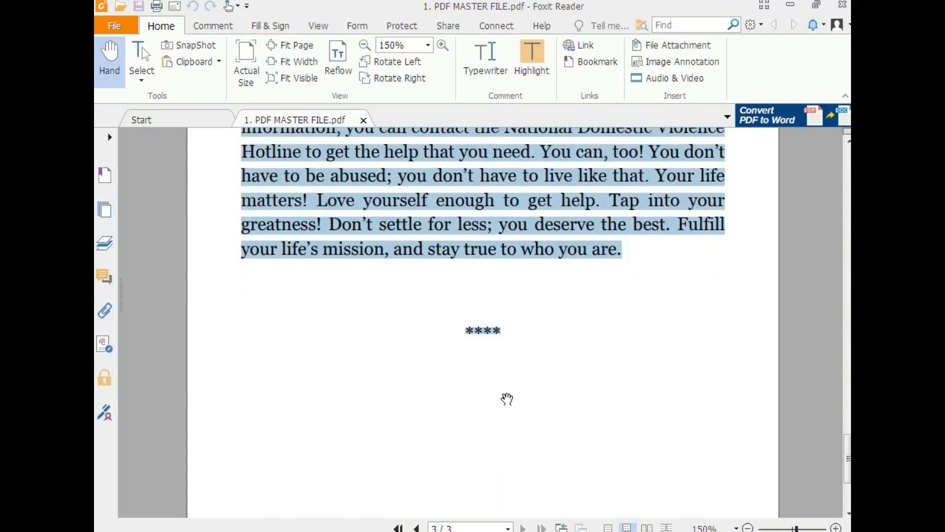
{"action": "key", "text": "ctrl+c"}
Switch to Notepad and paste the copied PDF text into a new file
{"action": "key", "text": "alt+Tab"}
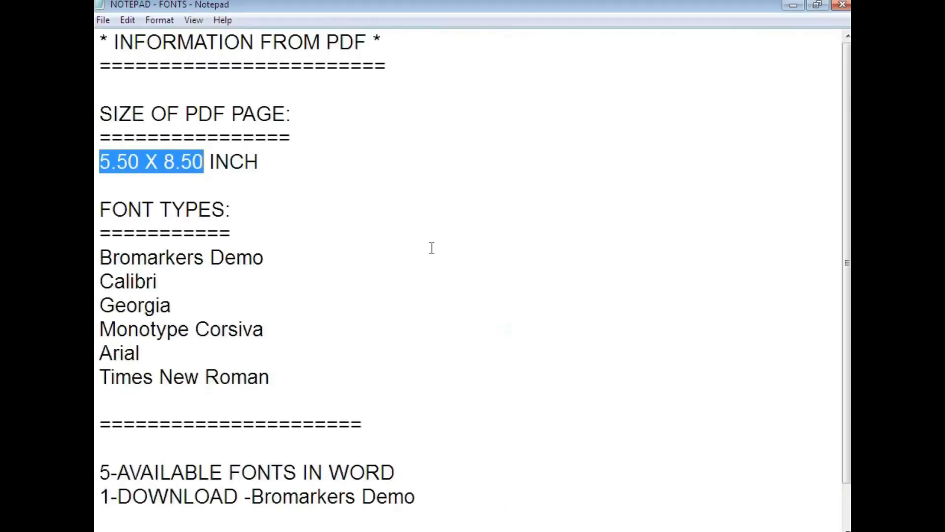
{"action": "left_click", "coordinate": [102, 20]}
{"action": "left_click", "coordinate": [123, 36]}
{"action": "key", "text": "ctrl+v"}
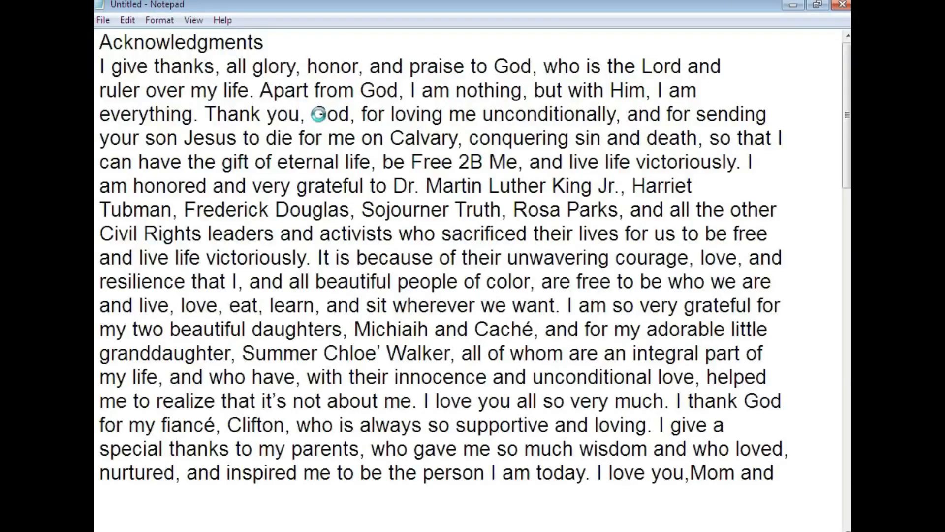
{"action": "scroll", "coordinate": [392, 279], "scroll_direction": "up", "scroll_amount": 15}
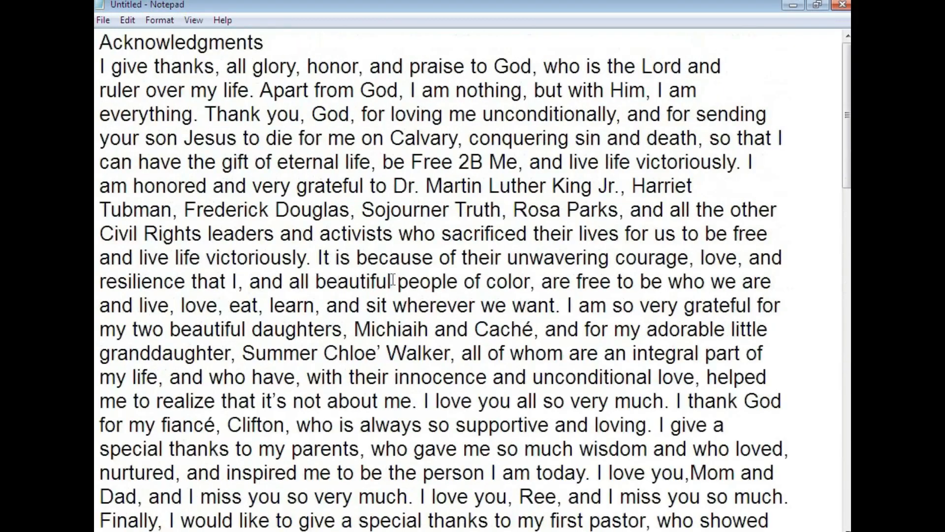
Copy the entire plain text from Notepad into the blank Word document and save it
{"action": "key", "text": "ctrl+a"}
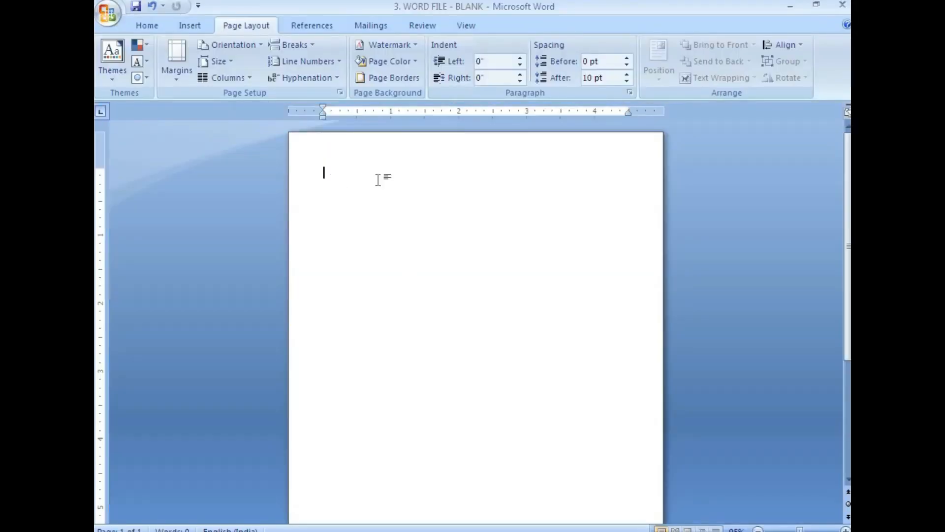
{"action": "key", "text": "ctrl+v"}
{"action": "scroll", "coordinate": [407, 309], "scroll_direction": "up", "scroll_amount": 7}
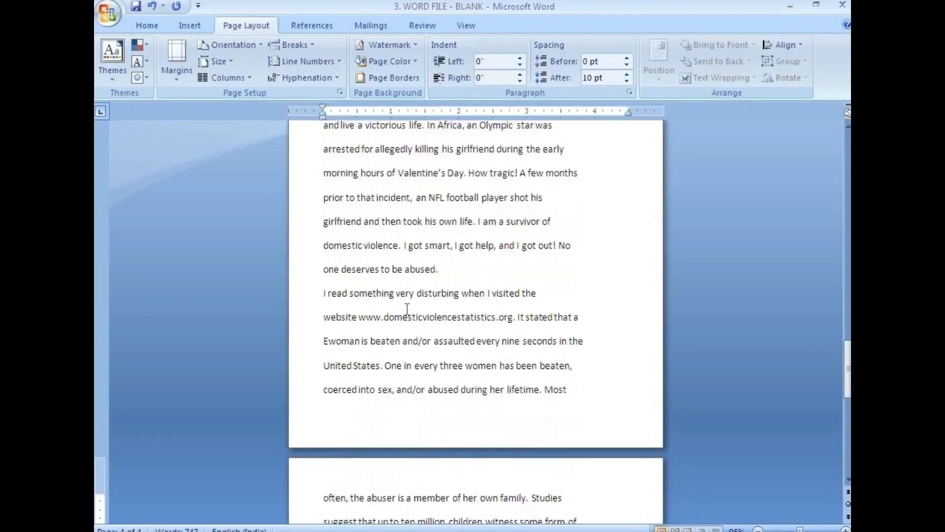
{"action": "scroll", "coordinate": [407, 309], "scroll_direction": "up", "scroll_amount": 15}
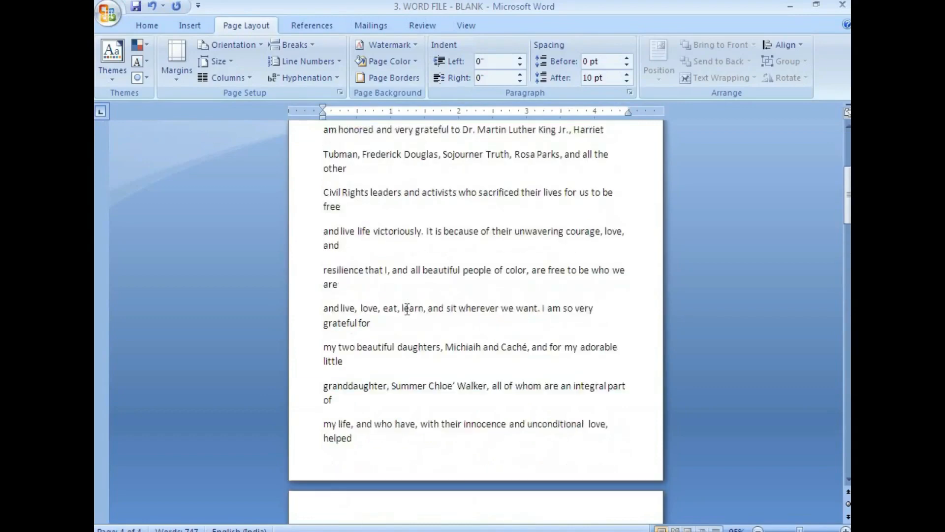
{"action": "scroll", "coordinate": [407, 309], "scroll_direction": "up", "scroll_amount": 5}
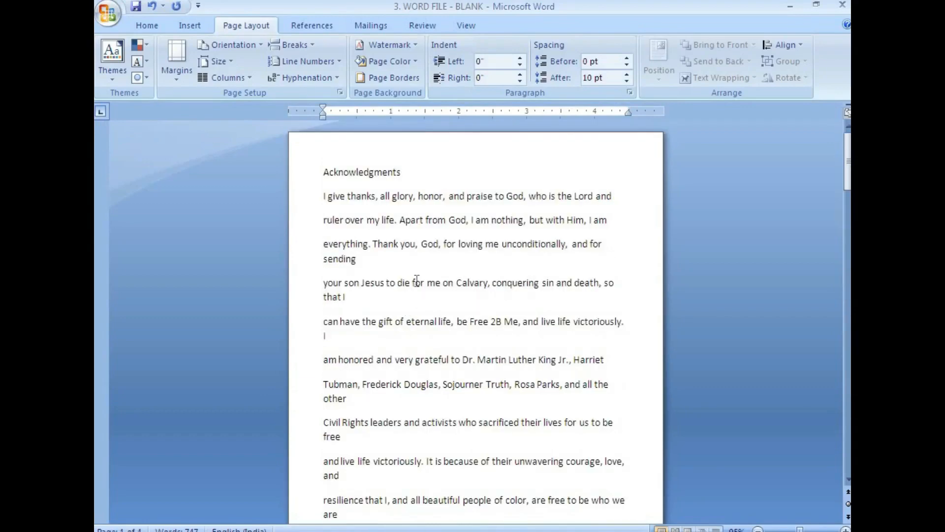
{"action": "left_click", "coordinate": [136, 6]}
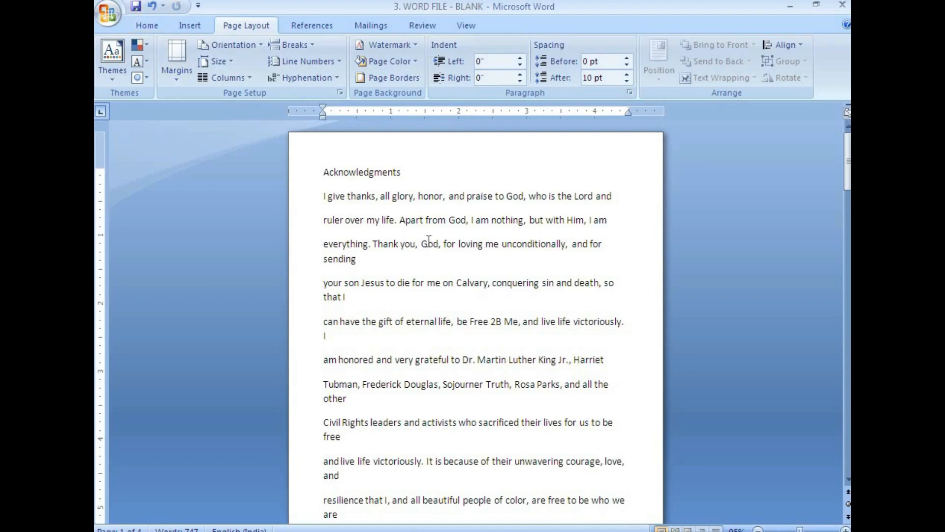
Justify all the text in the document
{"action": "key", "text": "ctrl+a"}
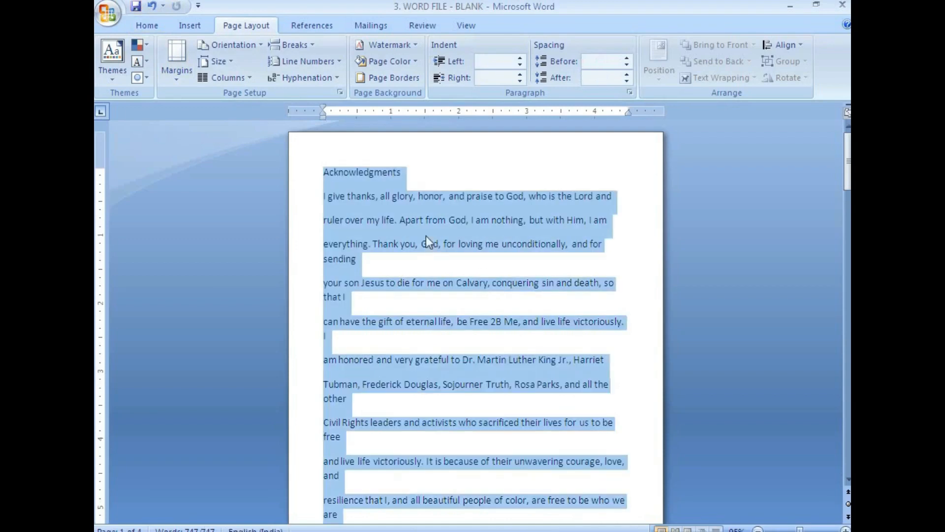
{"action": "right_click", "coordinate": [404, 207]}
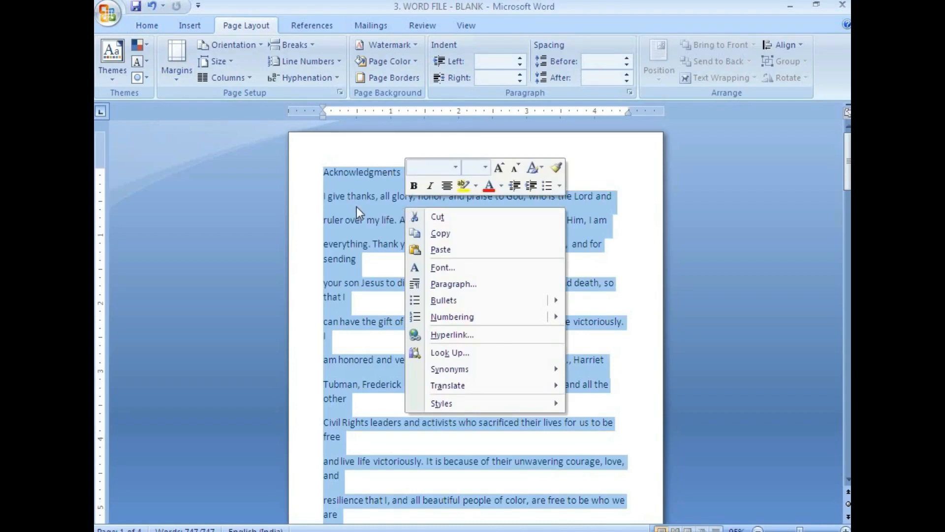
{"action": "left_click", "coordinate": [154, 27]}
{"action": "left_click", "coordinate": [413, 72]}
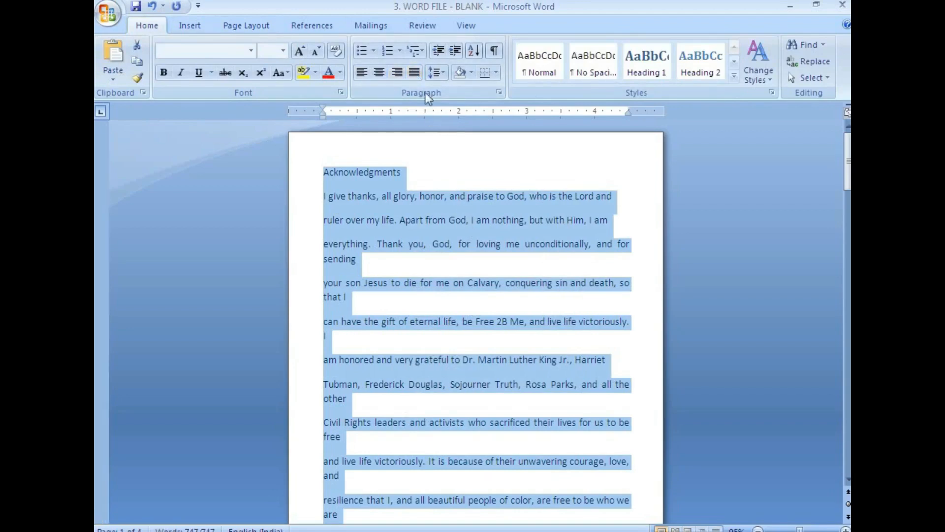
{"action": "left_click", "coordinate": [503, 220]}
Remove the line breaks inside the first Acknowledgments paragraph, joining its lines from "I give thanks" to "and I miss you so much."
{"action": "left_click", "coordinate": [619, 199]}
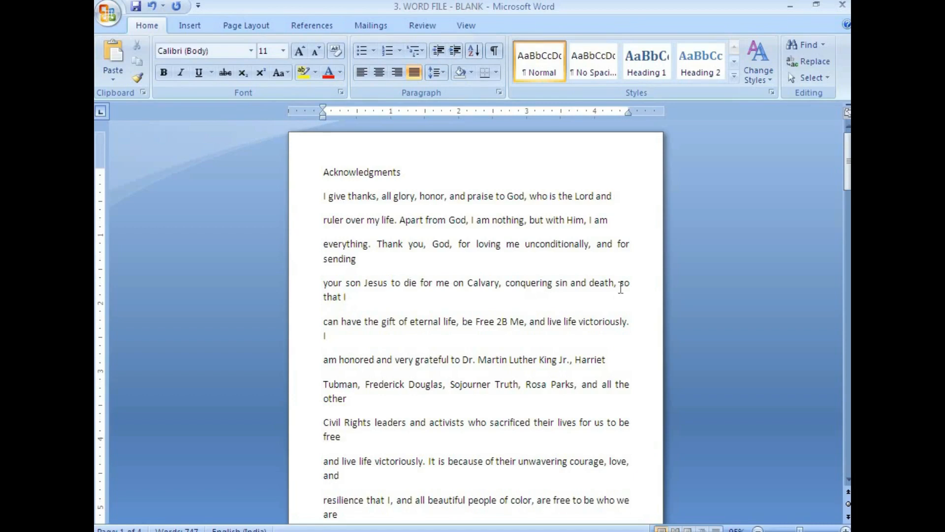
{"action": "key", "text": "Delete"}
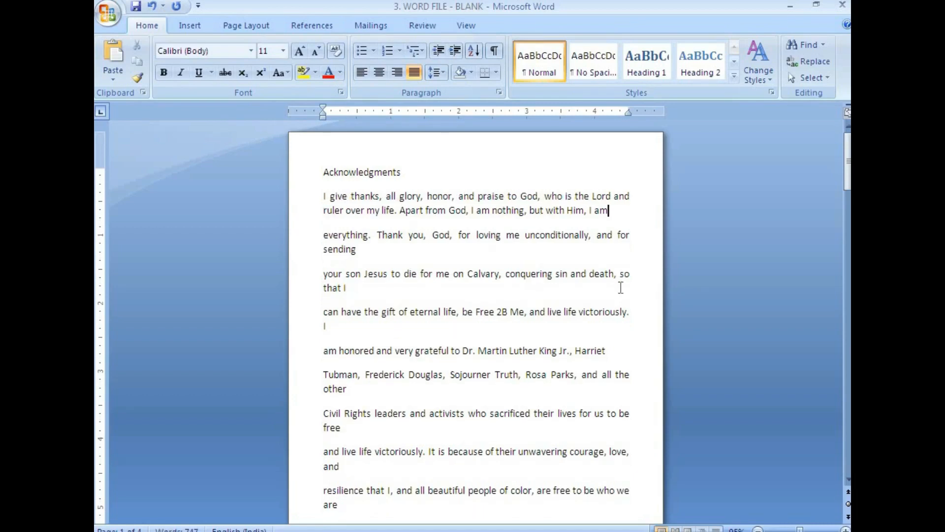
{"action": "key", "text": "Delete"}
{"action": "key", "text": "Delete"}
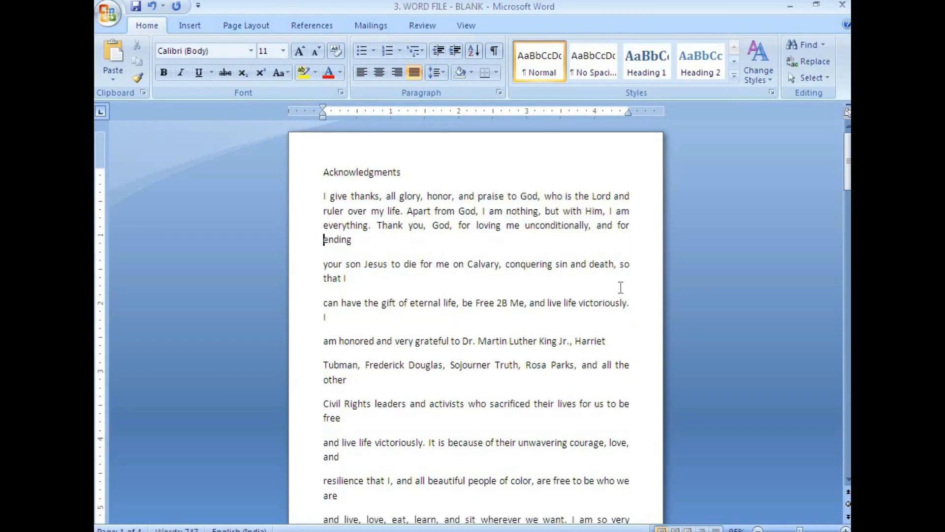
{"action": "key", "text": "ctrl+z"}
{"action": "key", "text": "Delete"}
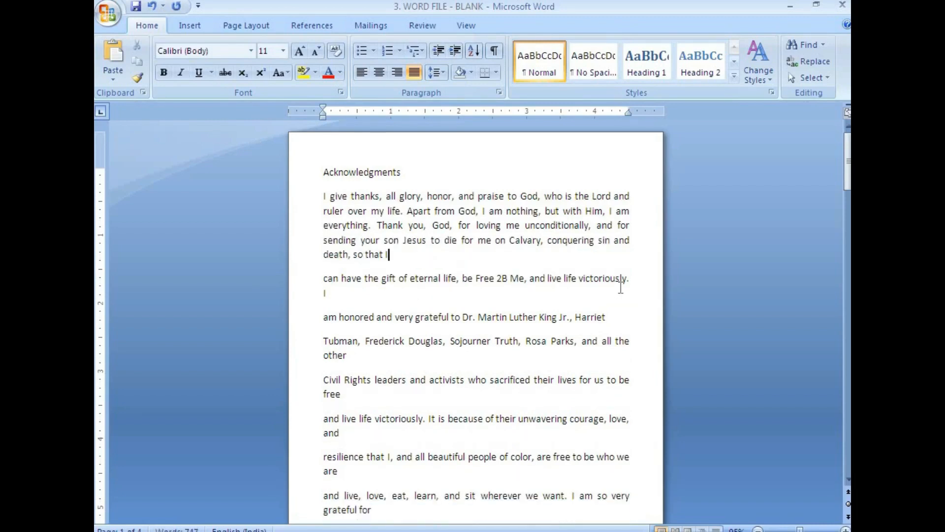
{"action": "key", "text": "Delete"}
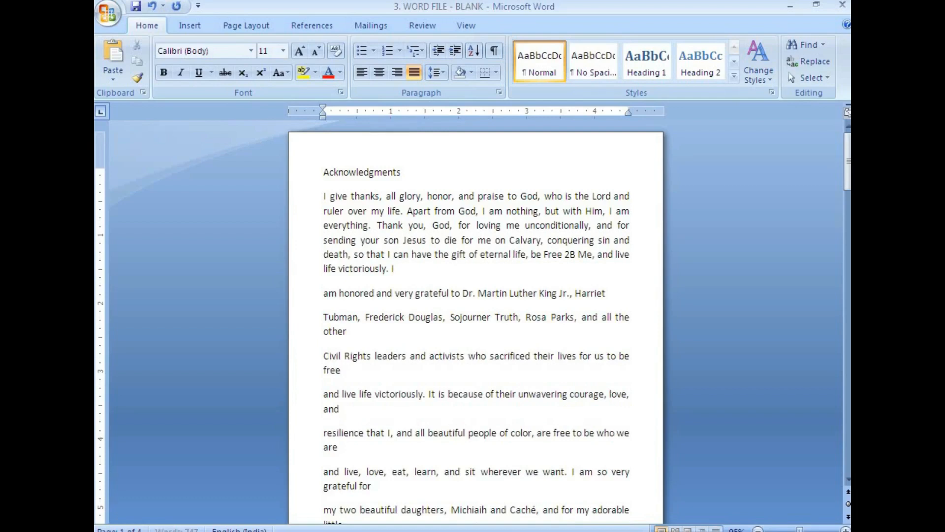
{"action": "key", "text": "Delete"}
{"action": "key", "text": "Delete"}
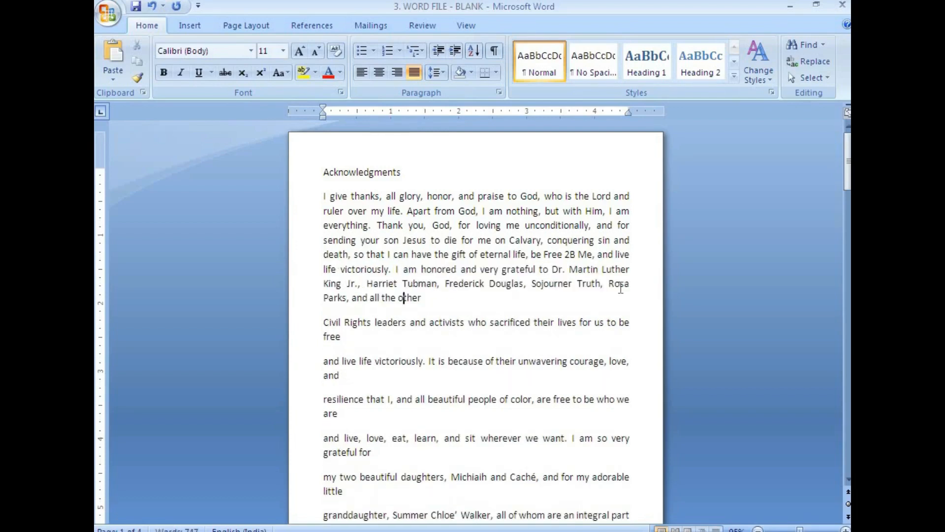
{"action": "key", "text": "Delete"}
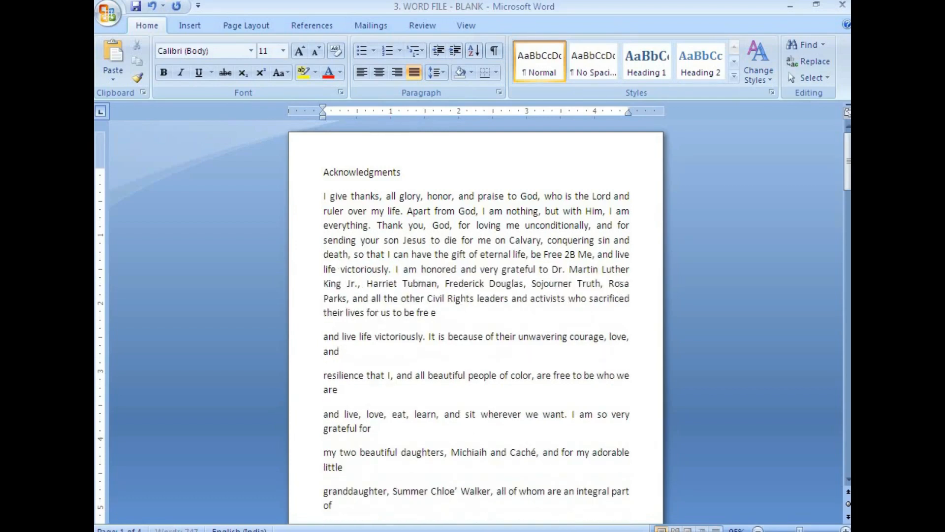
{"action": "key", "text": "ctrl+z"}
{"action": "key", "text": "Delete"}
{"action": "key", "text": "Delete"}
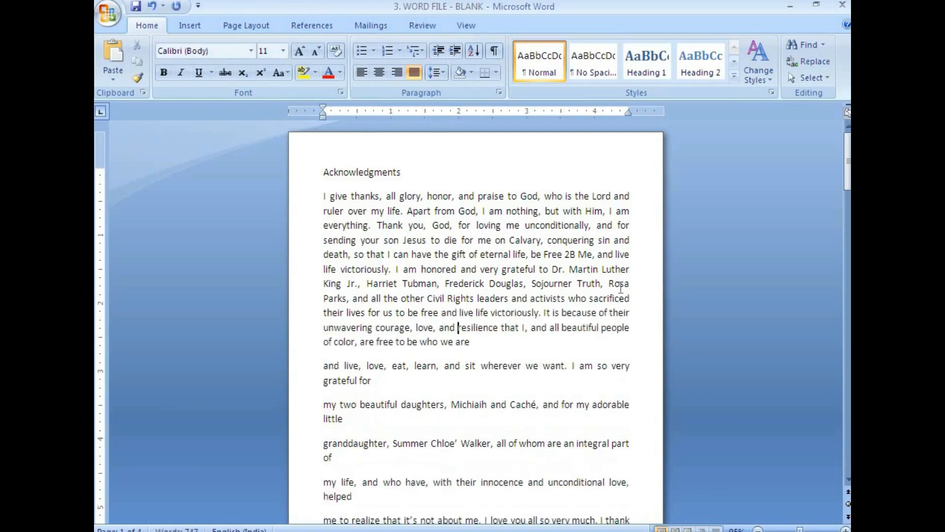
{"action": "key", "text": "End"}
{"action": "key", "text": "Delete"}
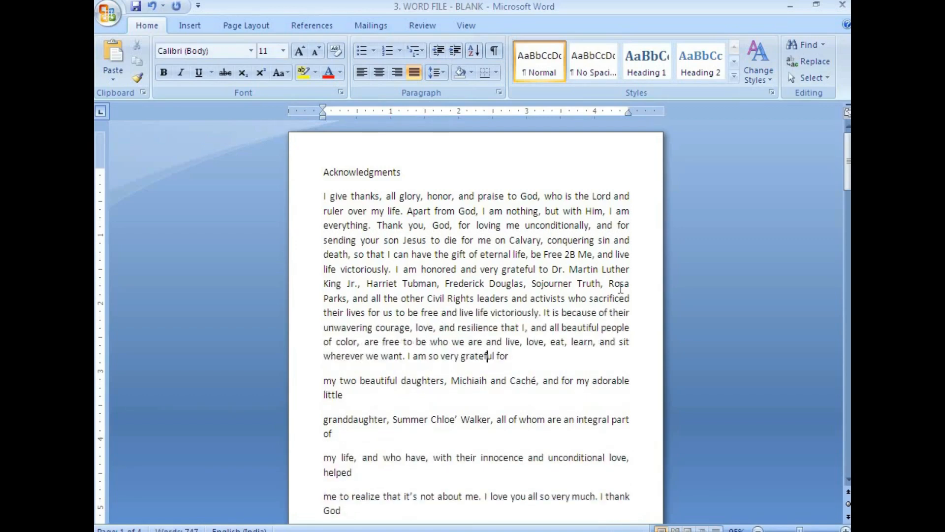
{"action": "key", "text": "Delete"}
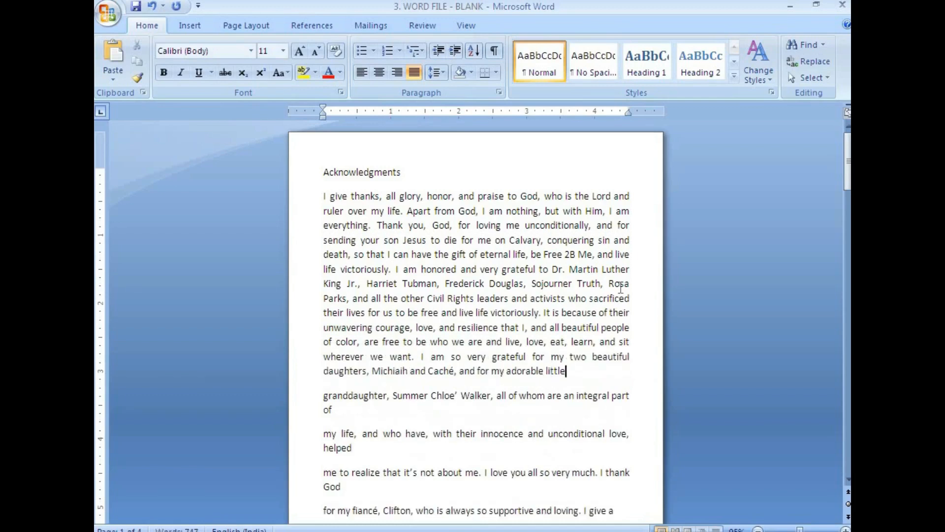
{"action": "key", "text": "Delete"}
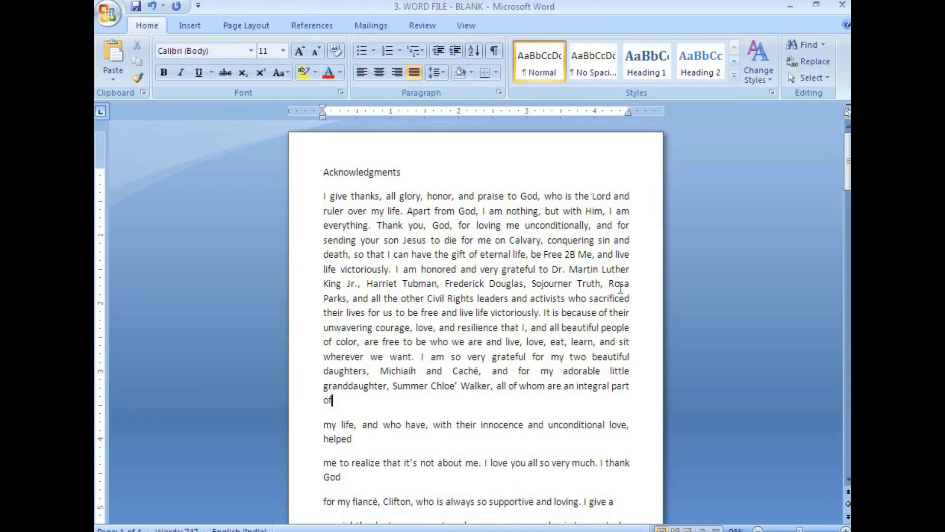
{"action": "key", "text": "Delete"}
{"action": "key", "text": "Delete"}
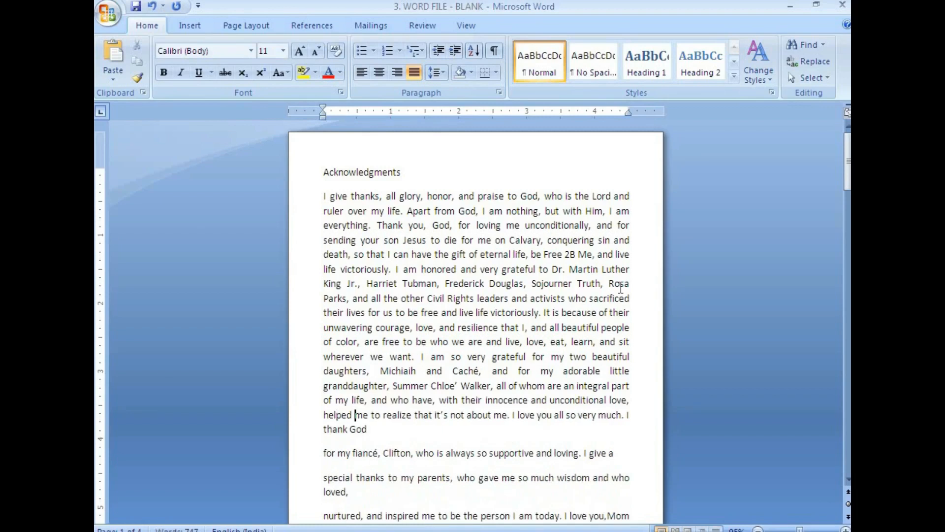
{"action": "key", "text": "Delete"}
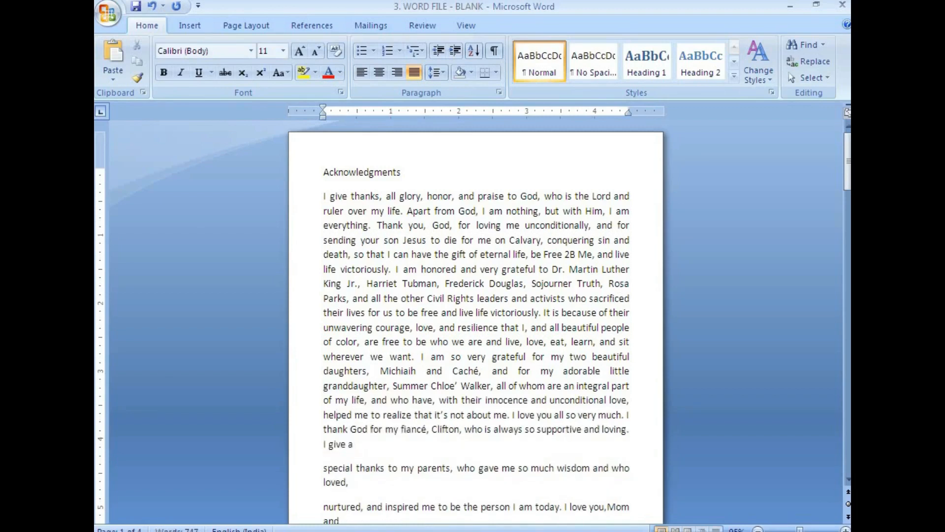
{"action": "key", "text": "Delete"}
{"action": "key", "text": "End"}
{"action": "key", "text": "Delete"}
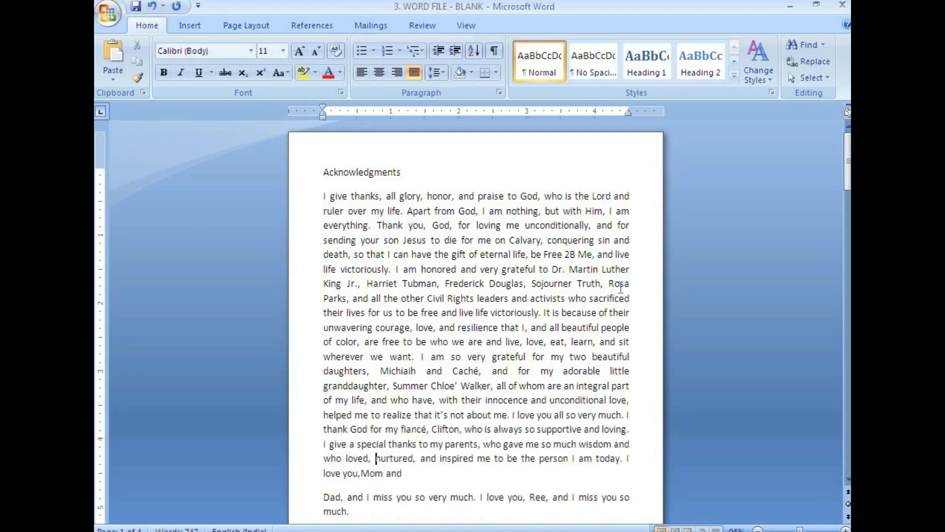
{"action": "key", "text": "Delete"}
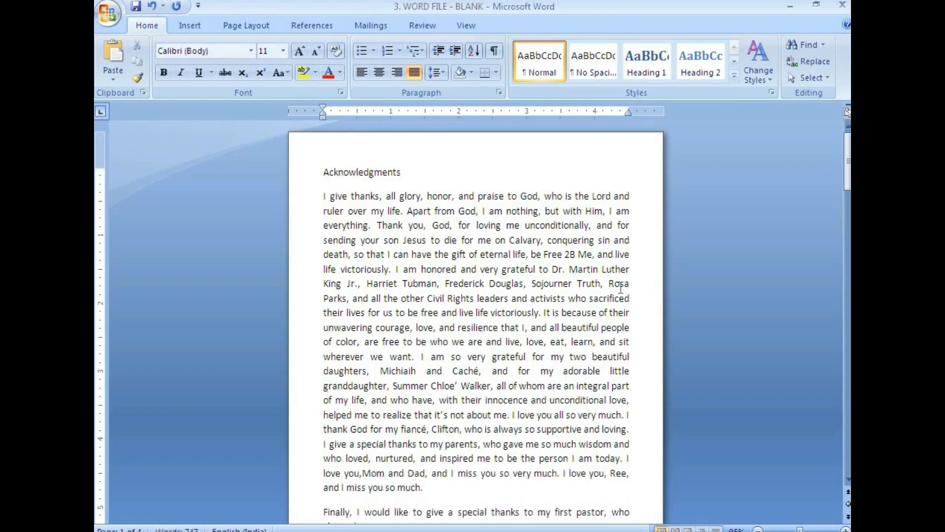
Join the broken lines of the paragraph from "Finally, I would like" to "encouragement.", leaving the asterisks line separate
{"action": "key", "text": "ctrl+v"}
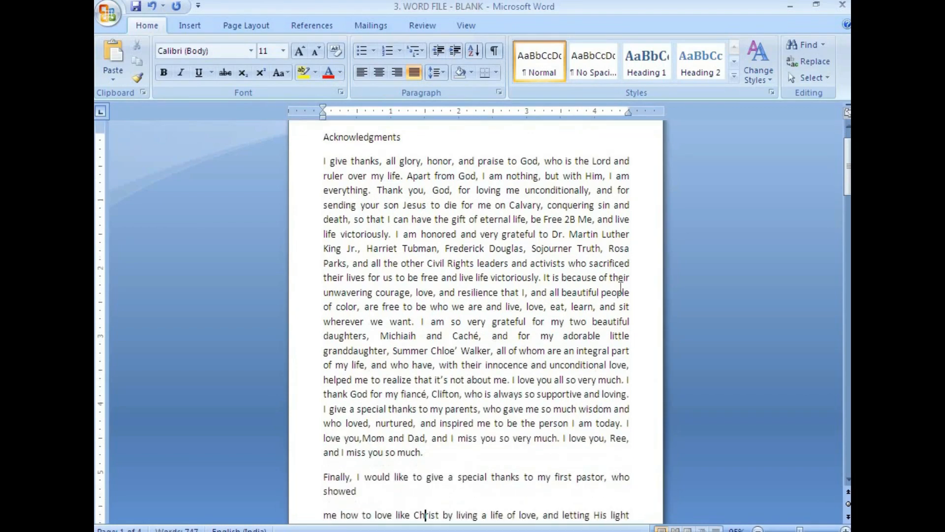
{"action": "key", "text": "Delete"}
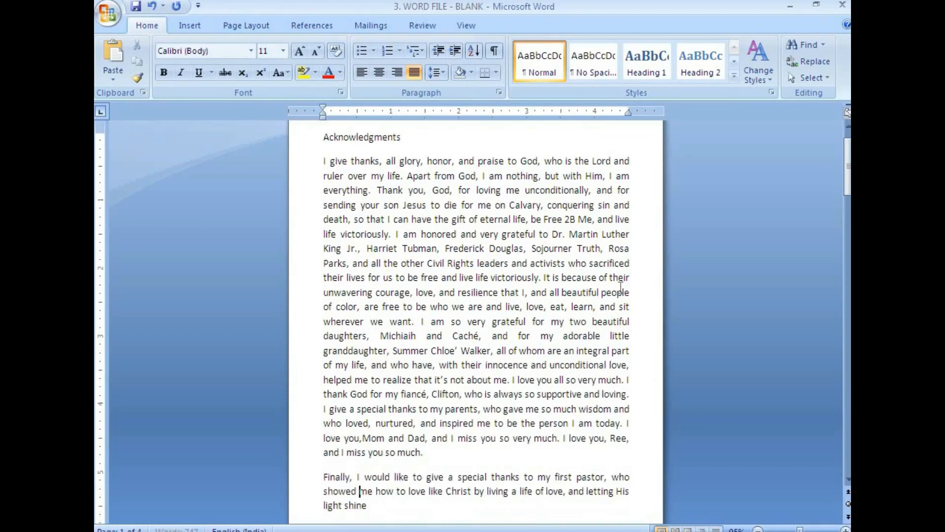
{"action": "key", "text": "End"}
{"action": "type", "text": "in the life of others. I'm so grateful to God for everything. I am also very"}
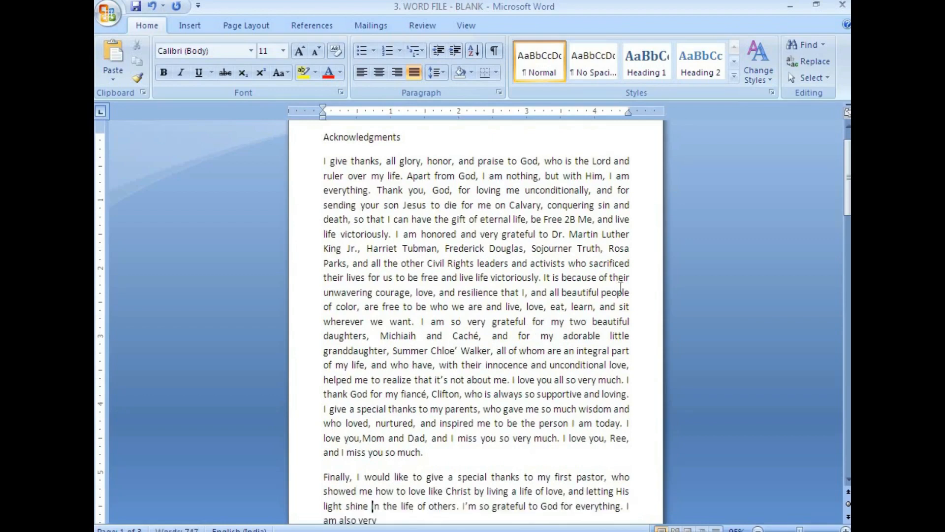
{"action": "type", "text": "grateful to everyone for their love, support, and encouragement."}
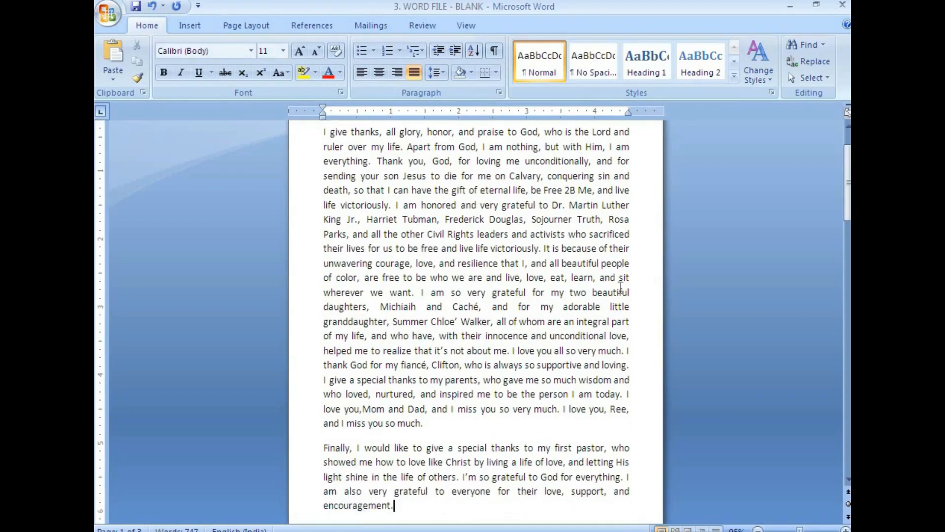
{"action": "type", "text": "****Chapter 1 Introduction"}
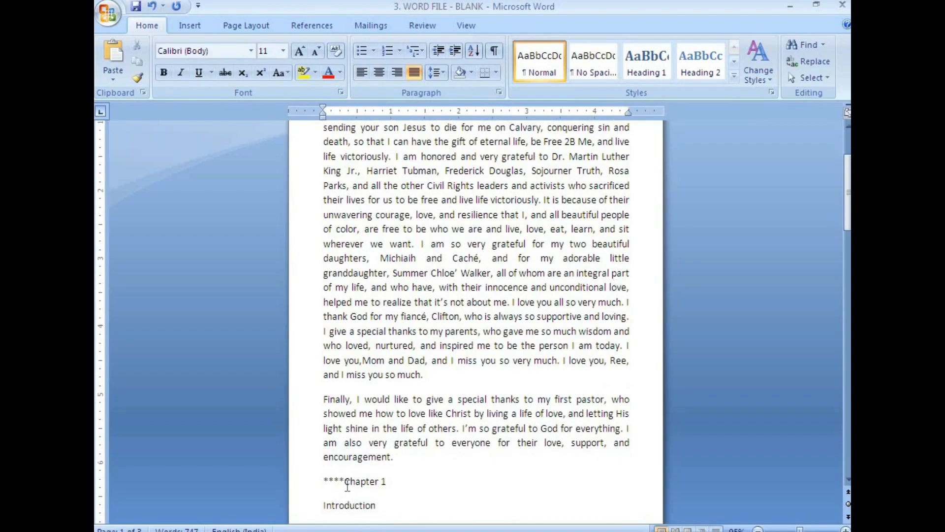
Switch to 1. PDF MASTER FILE in Foxit Reader and examine the Acknowledgments layout, from its heading to the closing asterisks
{"action": "left_click_drag", "start_coordinate": [401, 456], "coordinate": [336, 461]}
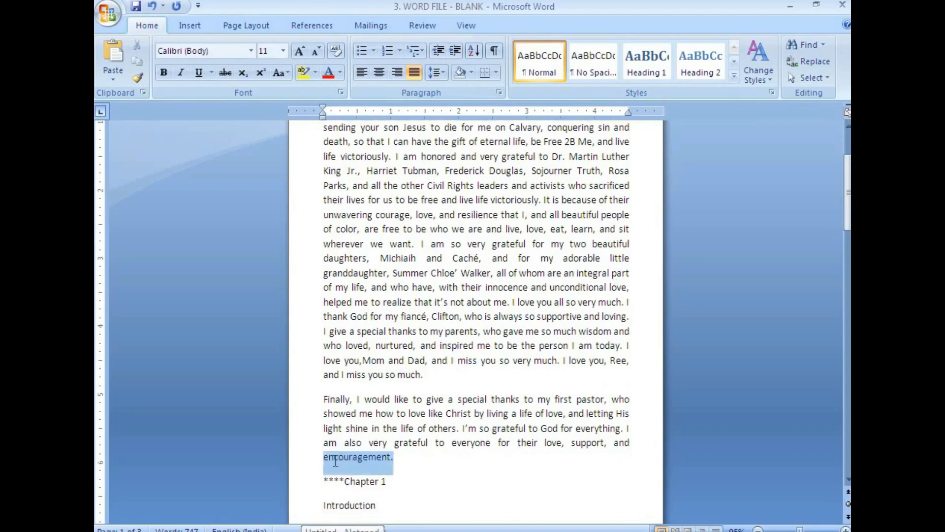
{"action": "left_click", "coordinate": [241, 531]}
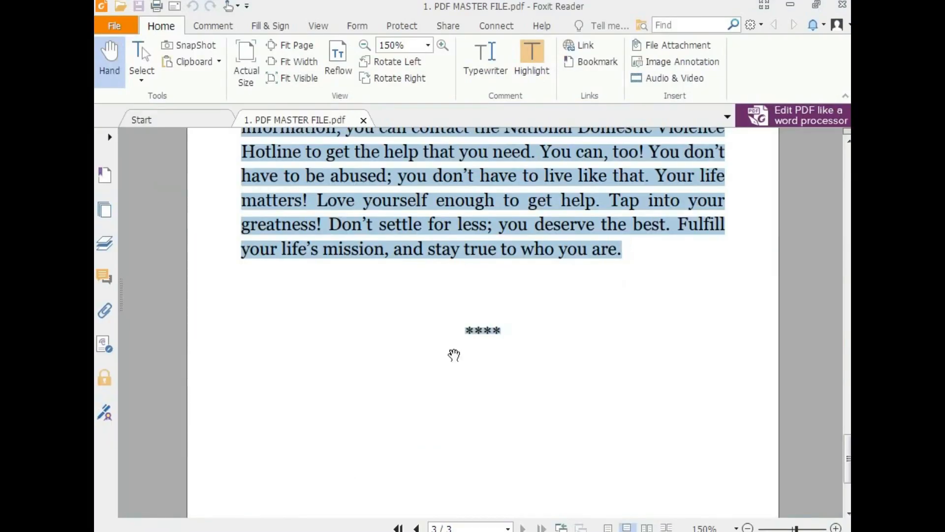
{"action": "scroll", "coordinate": [454, 354], "scroll_direction": "up", "scroll_amount": 15}
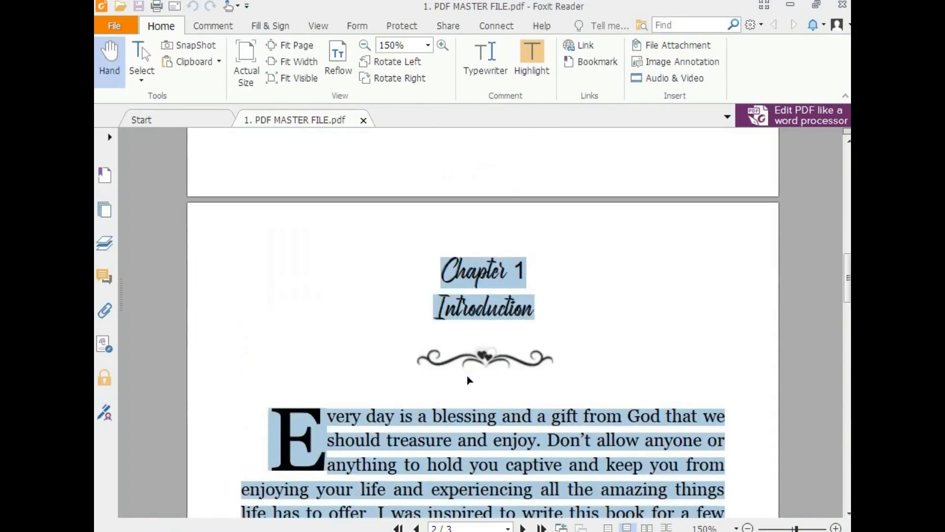
{"action": "scroll", "coordinate": [470, 380], "scroll_direction": "up", "scroll_amount": 10}
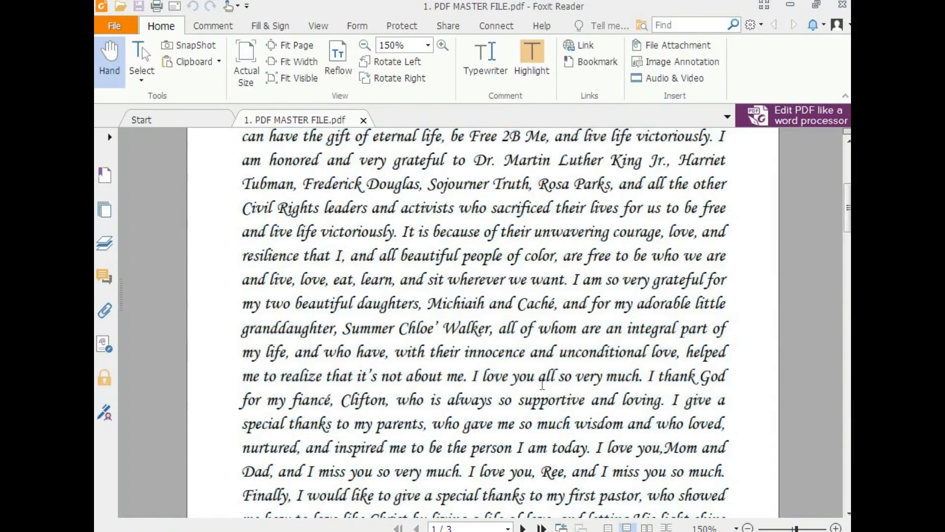
{"action": "scroll", "coordinate": [542, 384], "scroll_direction": "down", "scroll_amount": 2}
{"action": "scroll", "coordinate": [541, 394], "scroll_direction": "down", "scroll_amount": 8}
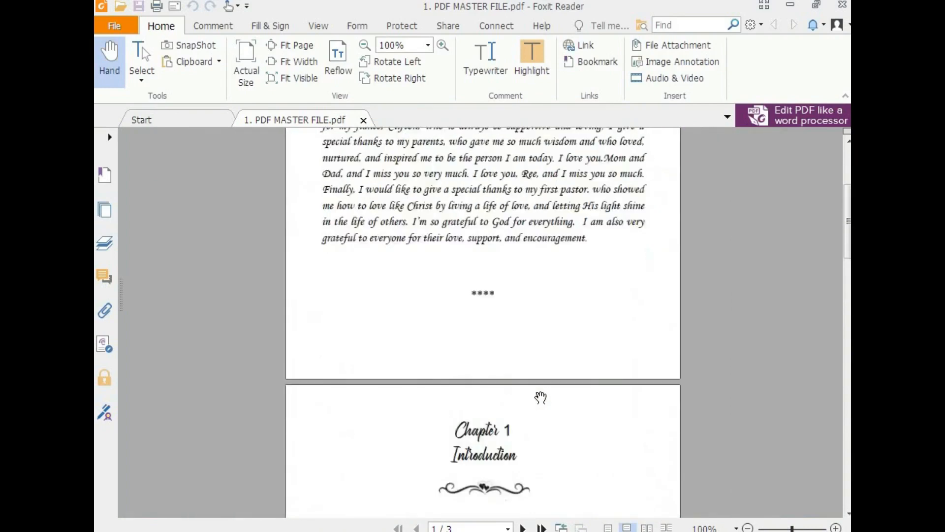
{"action": "scroll", "coordinate": [540, 394], "scroll_direction": "up", "scroll_amount": 10}
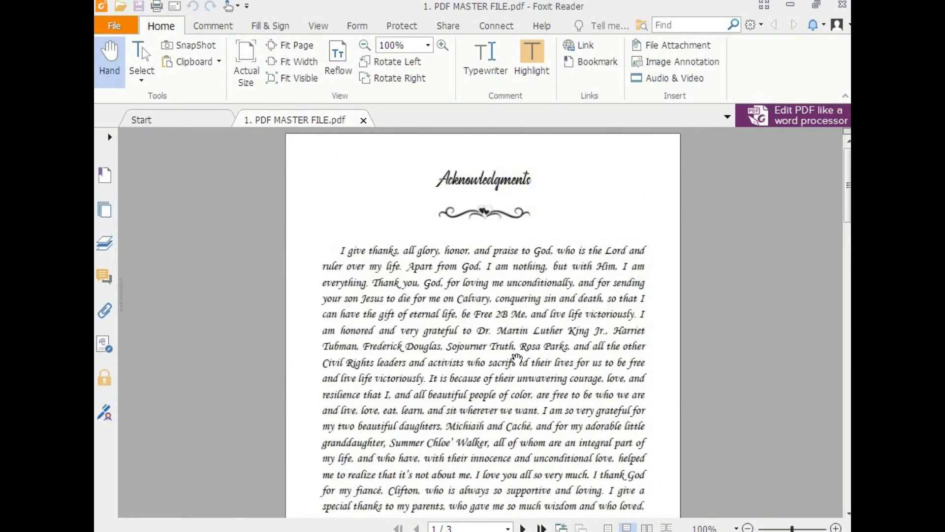
{"action": "scroll", "coordinate": [515, 367], "scroll_direction": "down", "scroll_amount": 5}
{"action": "scroll", "coordinate": [514, 370], "scroll_direction": "down", "scroll_amount": 3}
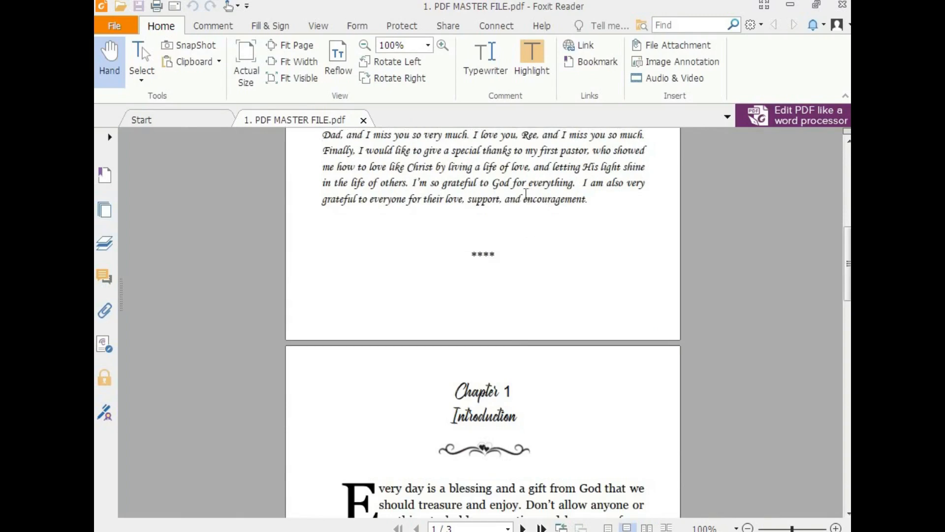
{"action": "left_click_drag", "start_coordinate": [526, 195], "coordinate": [520, 266]}
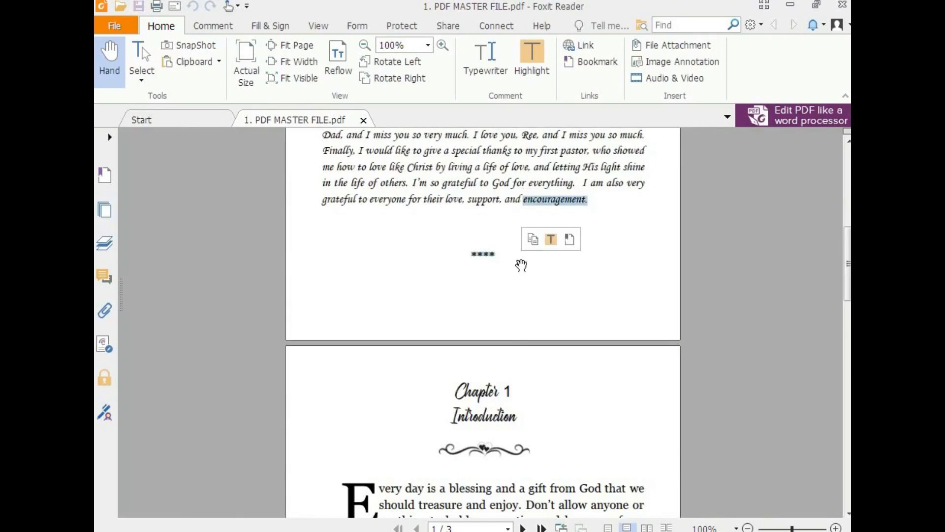
Switch back to the Word document and center the Acknowledgments heading
{"action": "left_click", "coordinate": [397, 530]}
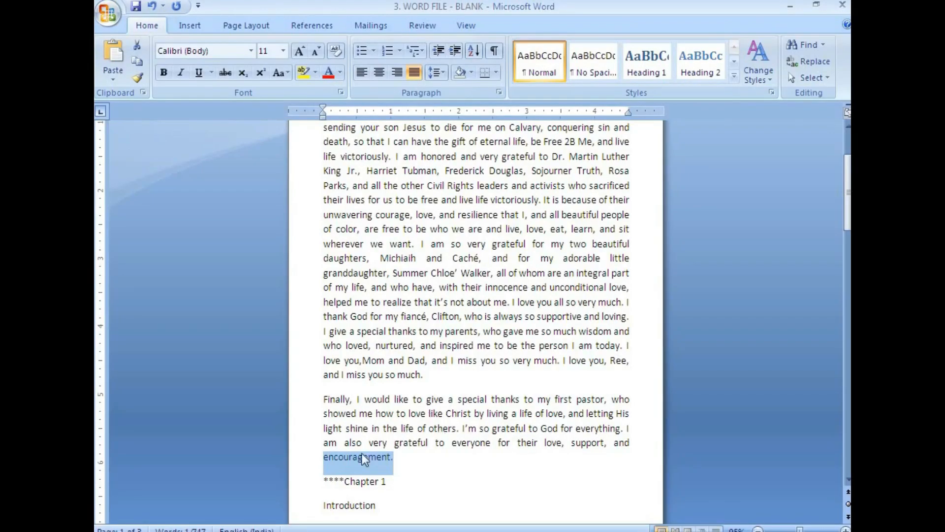
{"action": "left_click", "coordinate": [362, 453]}
{"action": "scroll", "coordinate": [363, 182], "scroll_direction": "up", "scroll_amount": 3}
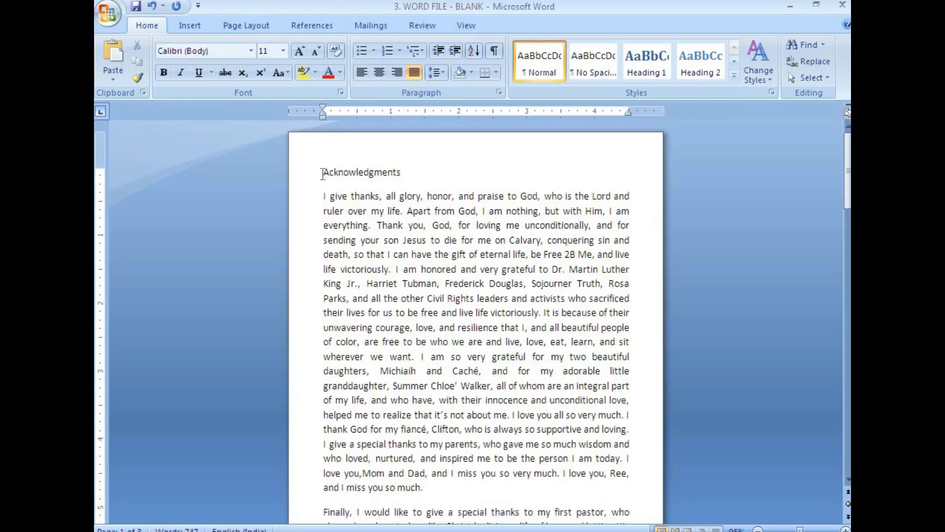
{"action": "left_click_drag", "start_coordinate": [323, 173], "coordinate": [405, 170]}
{"action": "left_click", "coordinate": [379, 72]}
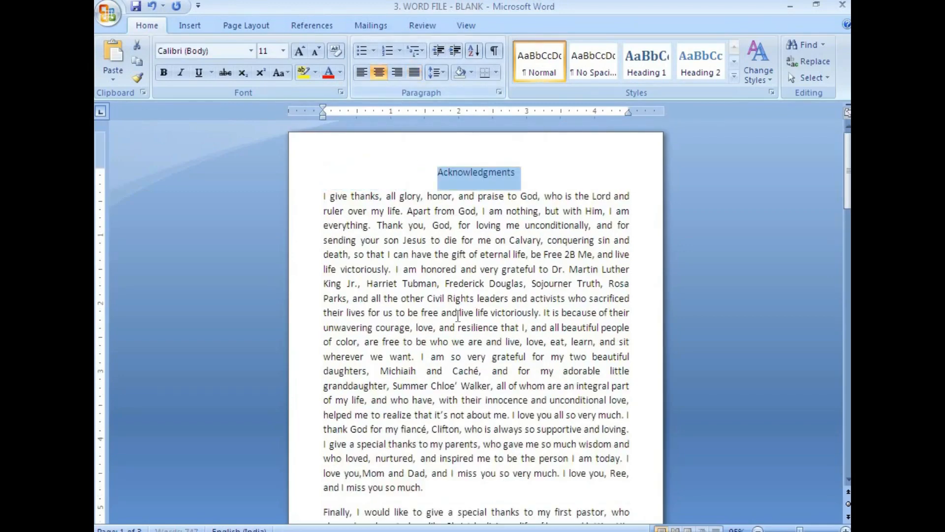
Separate the four asterisks from "Chapter 1" onto their own line, keeping them as plain characters instead of an automatic border
{"action": "scroll", "coordinate": [458, 315], "scroll_direction": "down", "scroll_amount": 6}
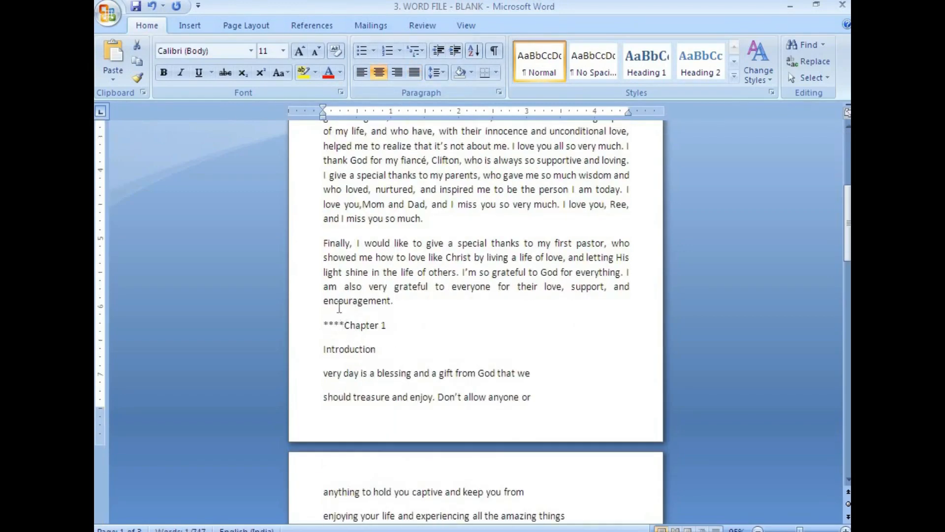
{"action": "left_click_drag", "start_coordinate": [323, 302], "coordinate": [400, 301]}
{"action": "left_click", "coordinate": [345, 325]}
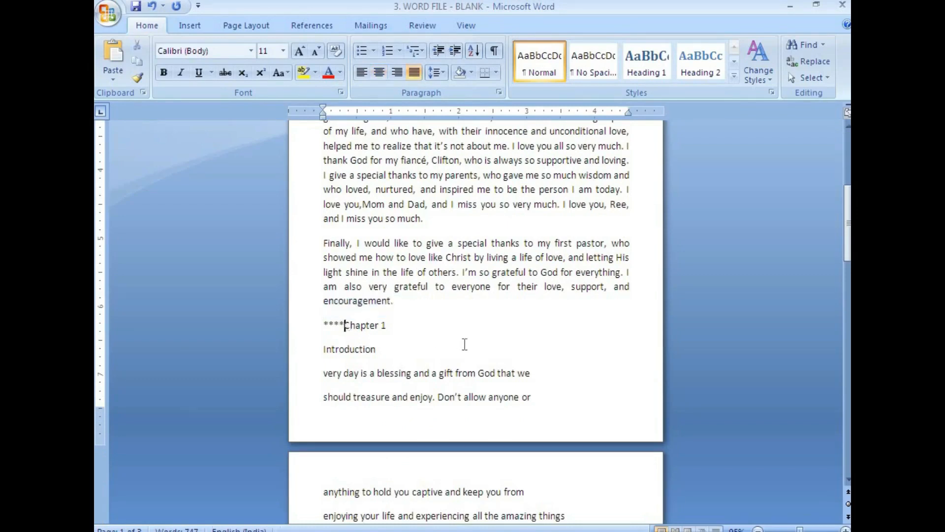
{"action": "key", "text": "Return"}
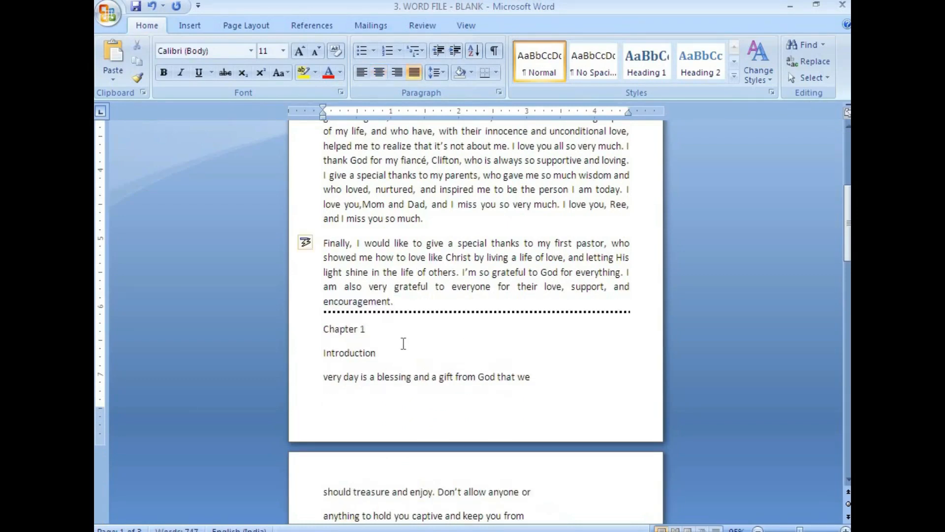
{"action": "key", "text": "ctrl+z"}
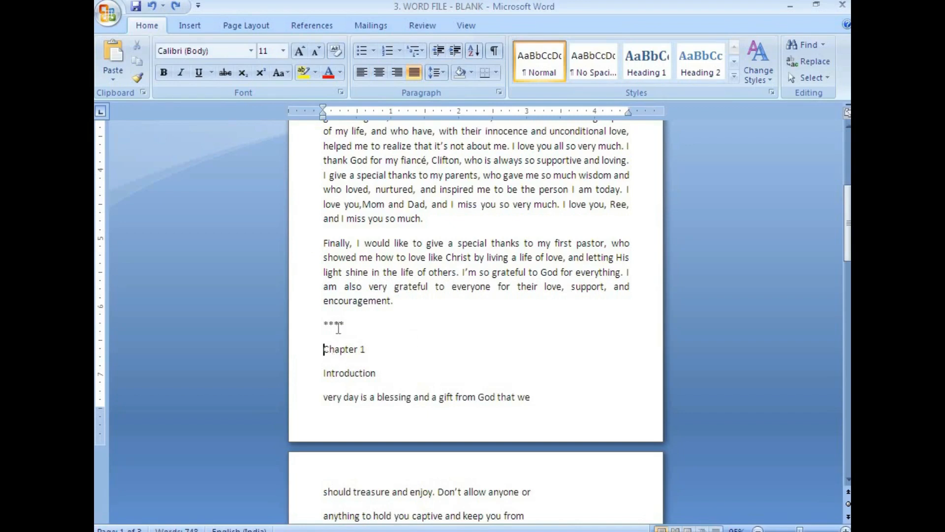
Push "Chapter 1" and the text after it onto the next page with blank lines below the asterisks
{"action": "key", "text": "Return"}
{"action": "key", "text": "Return"}
{"action": "key", "text": "Return"}
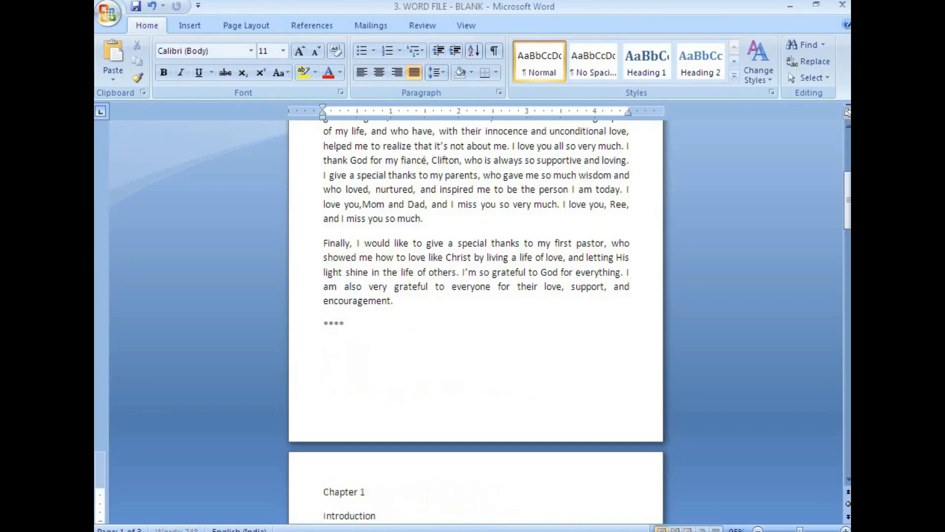
Center the line of four asterisks that closes the Acknowledgments and save the document
{"action": "left_click", "coordinate": [326, 323]}
{"action": "triple_click", "coordinate": [347, 321]}
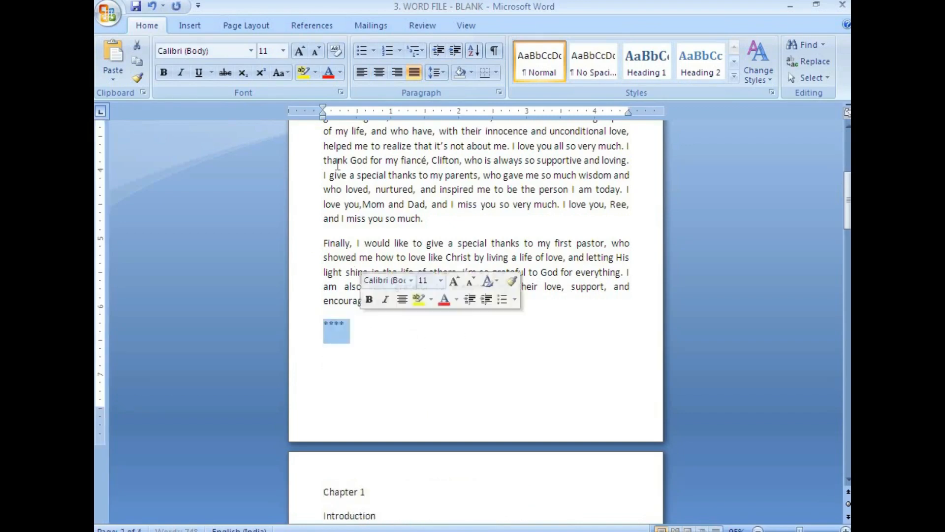
{"action": "left_click", "coordinate": [380, 73]}
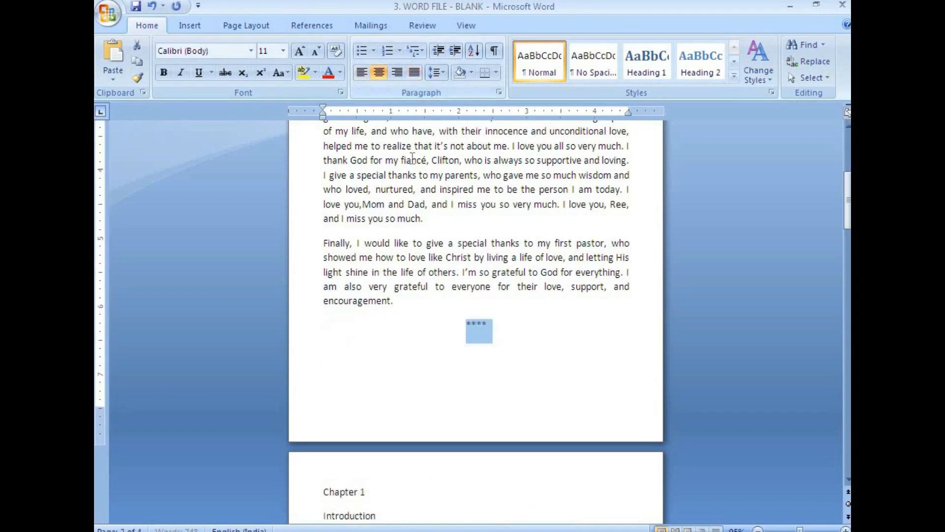
{"action": "left_click", "coordinate": [136, 7]}
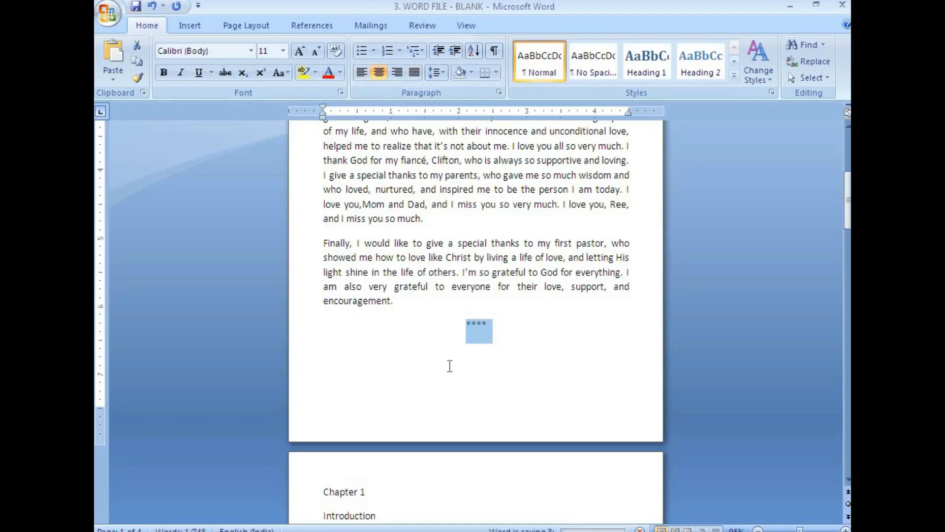
Center the "Chapter 1" and "Introduction" heading lines on the new page
{"action": "scroll", "coordinate": [446, 424], "scroll_direction": "down", "scroll_amount": 5}
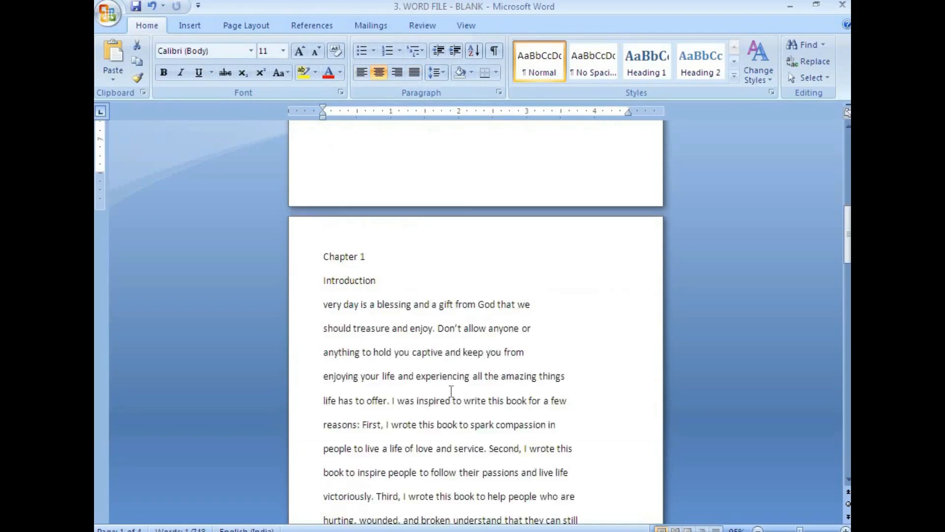
{"action": "left_click", "coordinate": [392, 281]}
{"action": "left_click_drag", "start_coordinate": [319, 253], "coordinate": [392, 276]}
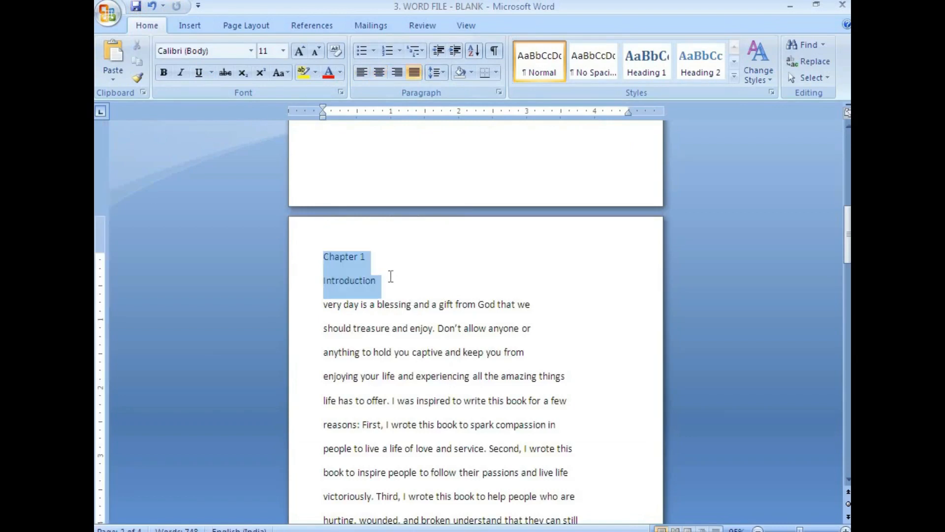
{"action": "key", "text": "ctrl+e"}
Join the broken lines of the first Introduction paragraph, from "very day is a blessing" to "heal mentally and emotionally."
{"action": "left_click", "coordinate": [585, 302]}
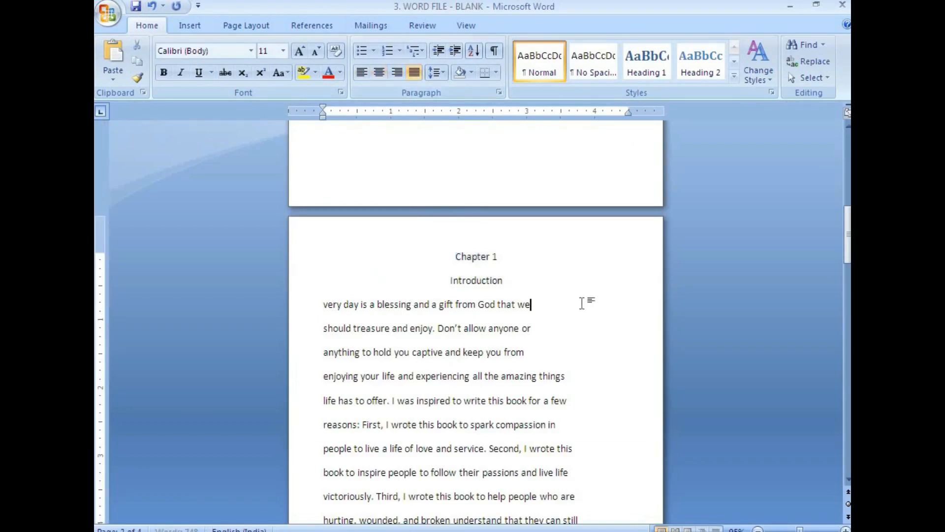
{"action": "key", "text": "Delete"}
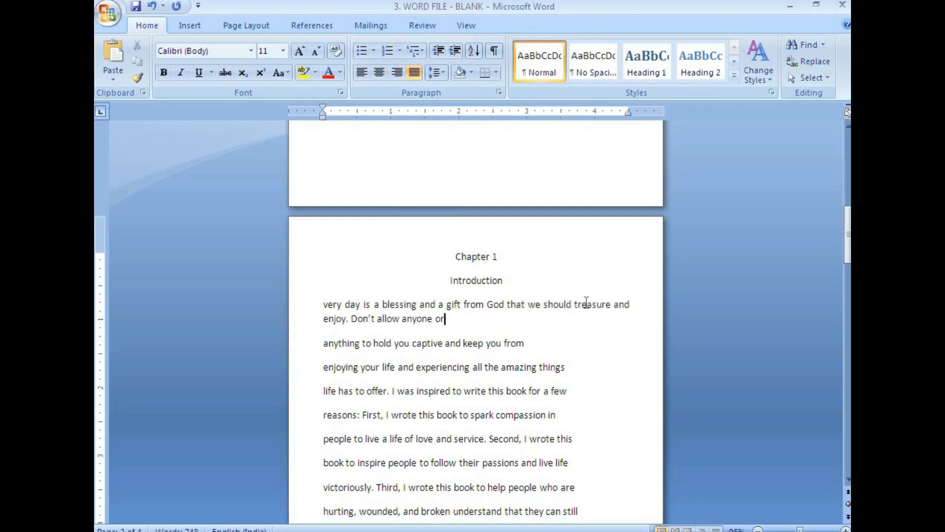
{"action": "key", "text": "Delete"}
{"action": "key", "text": "Down"}
{"action": "key", "text": "Delete"}
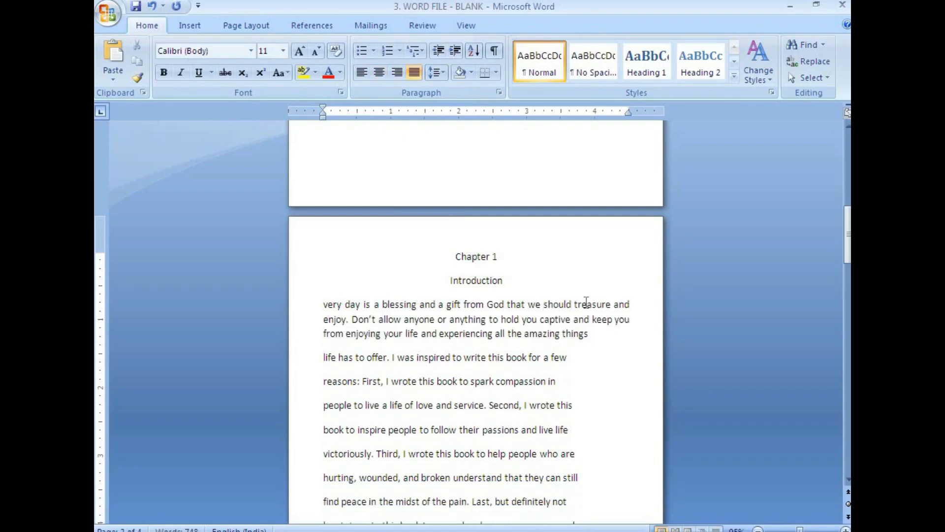
{"action": "key", "text": "Delete"}
{"action": "key", "text": "Down"}
{"action": "key", "text": "Delete"}
{"action": "key", "text": "Down"}
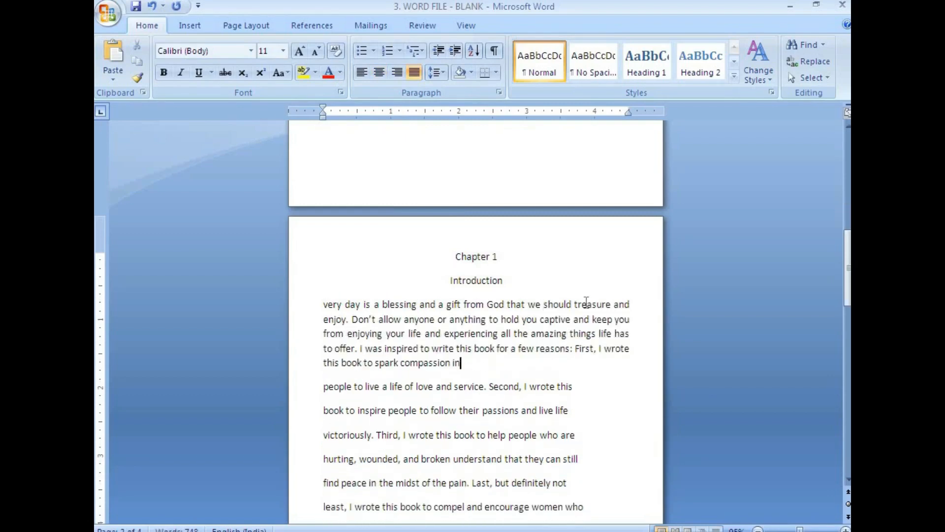
{"action": "key", "text": "Delete"}
{"action": "key", "text": "Delete"}
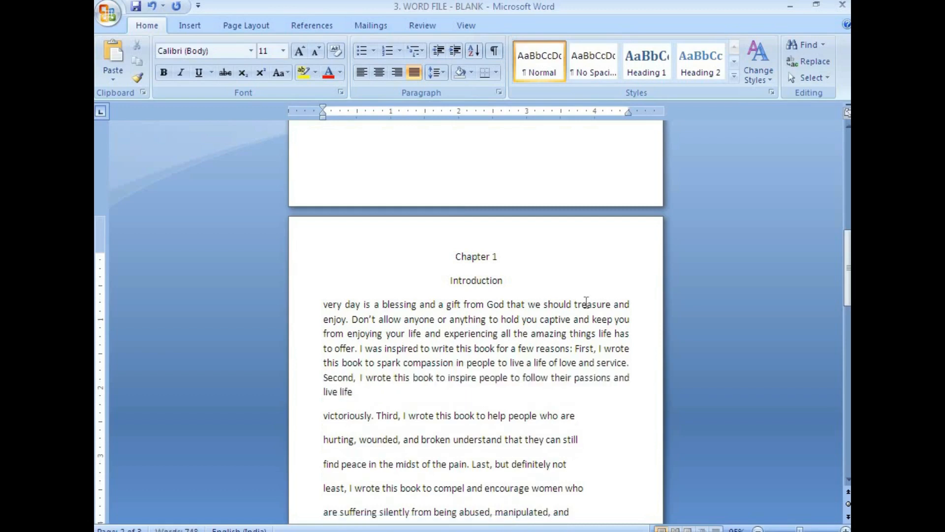
{"action": "key", "text": "Delete"}
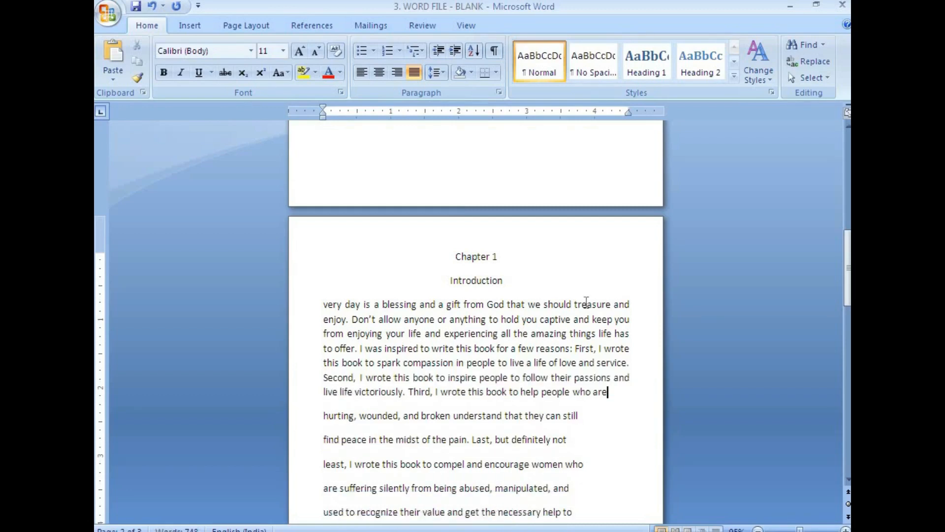
{"action": "key", "text": "Delete"}
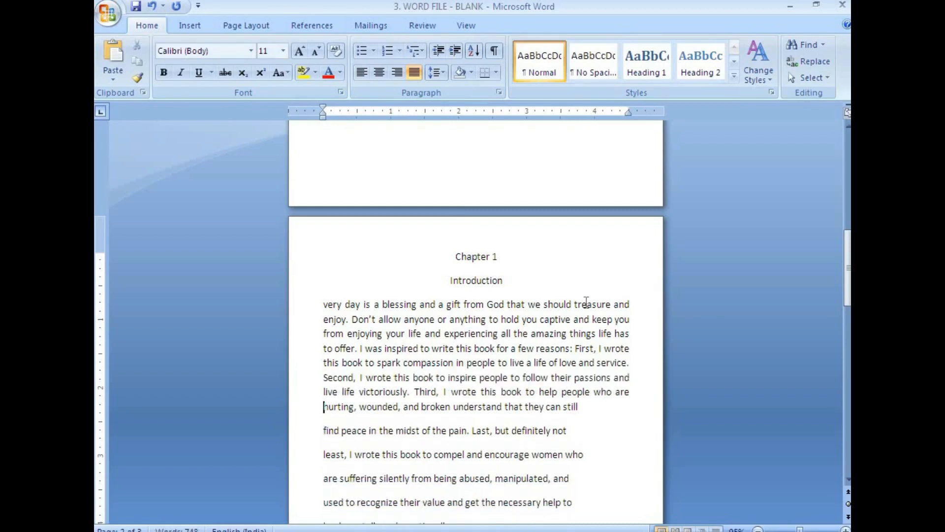
{"action": "key", "text": "Delete"}
{"action": "key", "text": "Delete"}
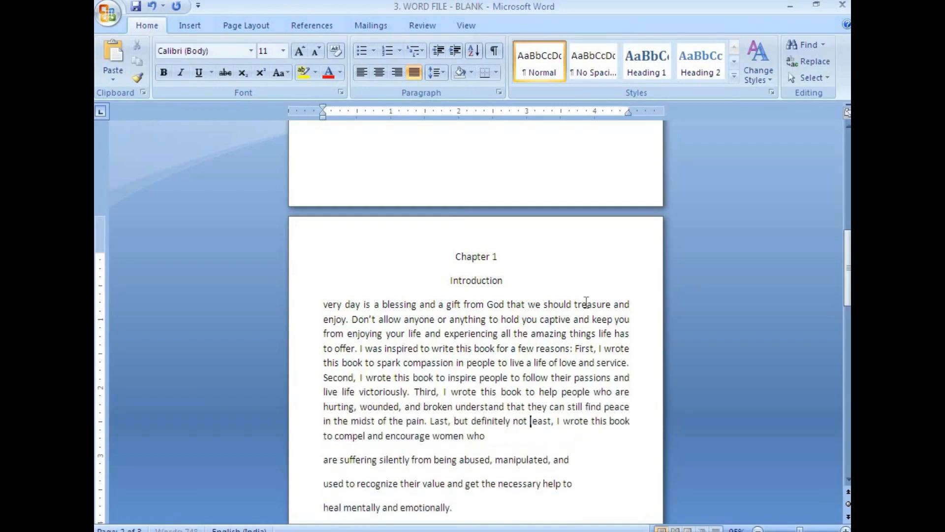
{"action": "key", "text": "Delete"}
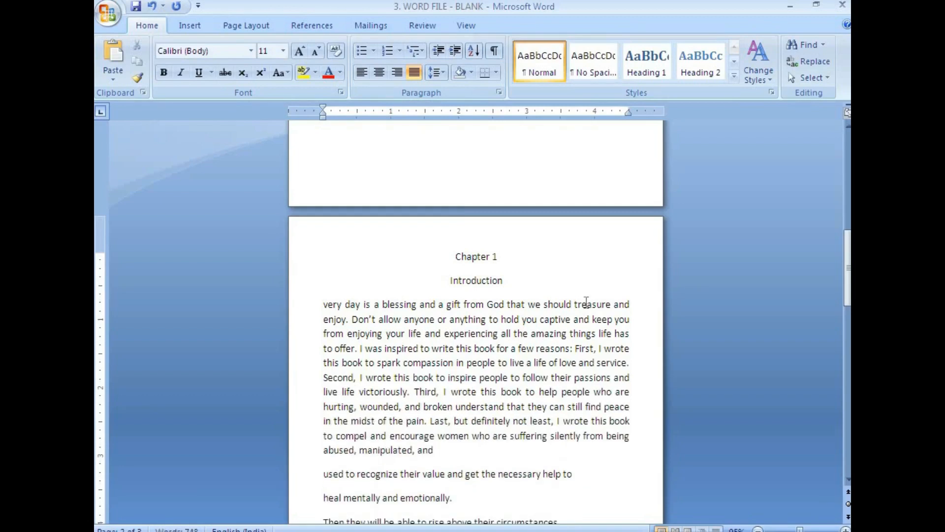
{"action": "key", "text": "Delete"}
{"action": "key", "text": "Delete"}
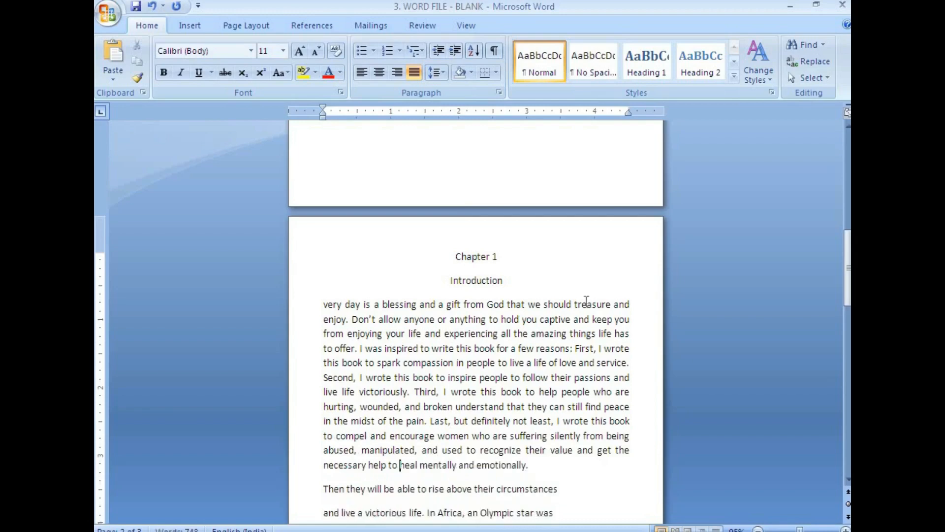
Join the broken lines of the second Introduction paragraph, from "Then they will be able" to "football player shot his"
{"action": "scroll", "coordinate": [585, 301], "scroll_direction": "down", "scroll_amount": 3}
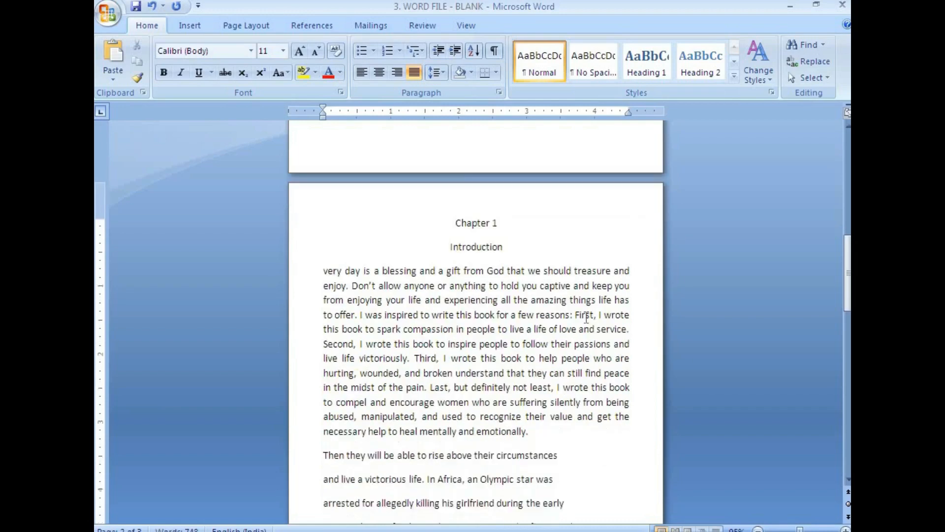
{"action": "left_click", "coordinate": [571, 388]}
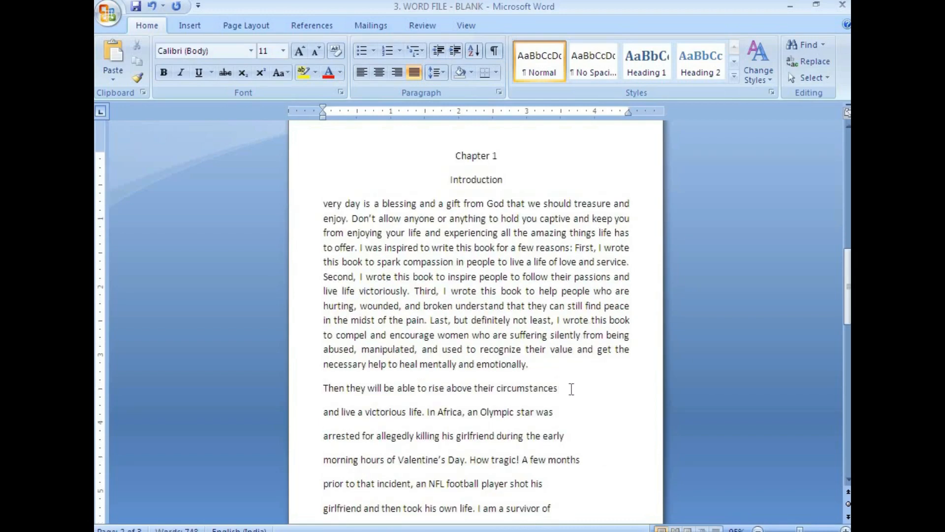
{"action": "key", "text": "Delete"}
{"action": "key", "text": "Delete"}
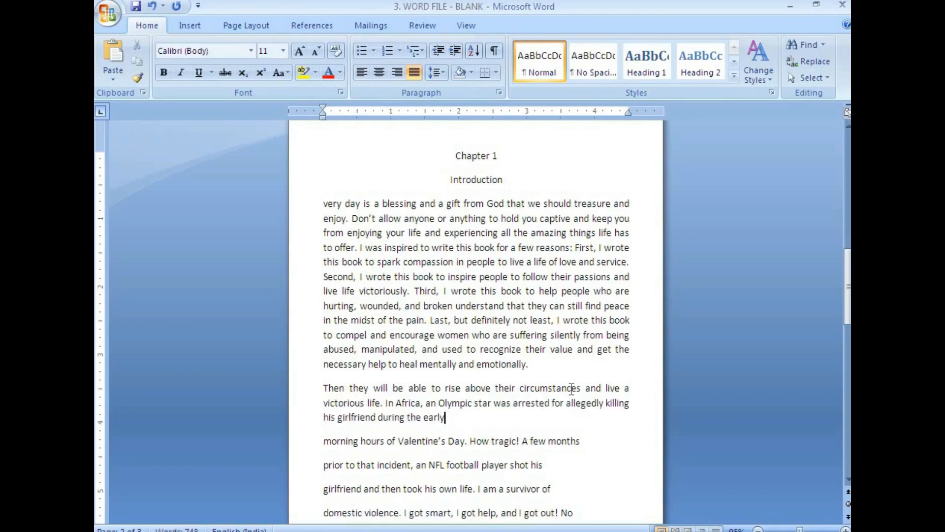
{"action": "key", "text": "Delete"}
{"action": "key", "text": "Delete"}
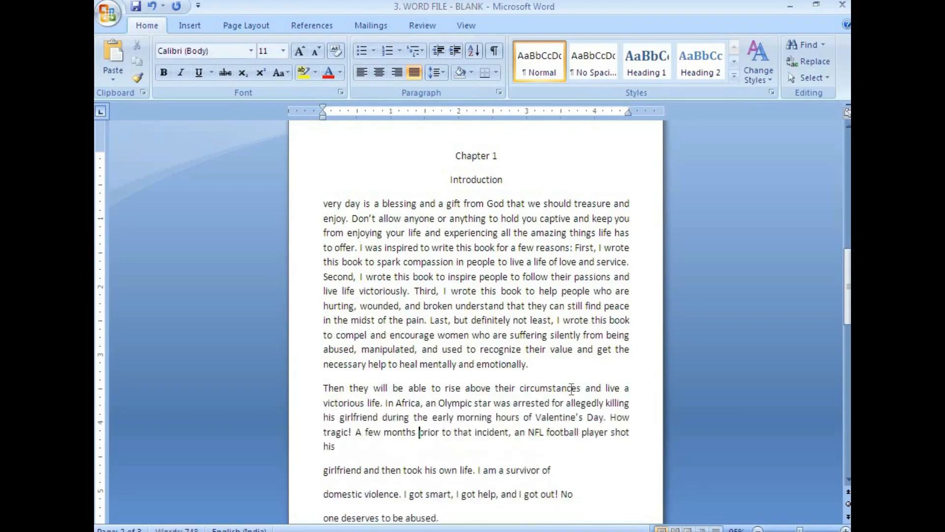
Join the broken lines of the Introduction's second paragraph, from "his" through "one deserves to be abused.", into one continuous paragraph
{"action": "key", "text": "Down"}
{"action": "key", "text": "Delete"}
{"action": "key", "text": "End"}
{"action": "key", "text": "Delete"}
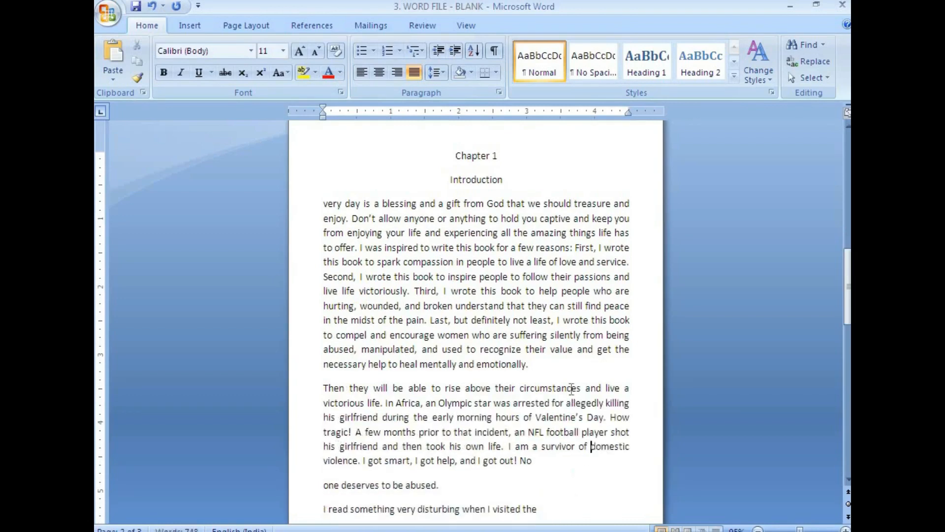
{"action": "key", "text": "Down"}
{"action": "key", "text": "Delete"}
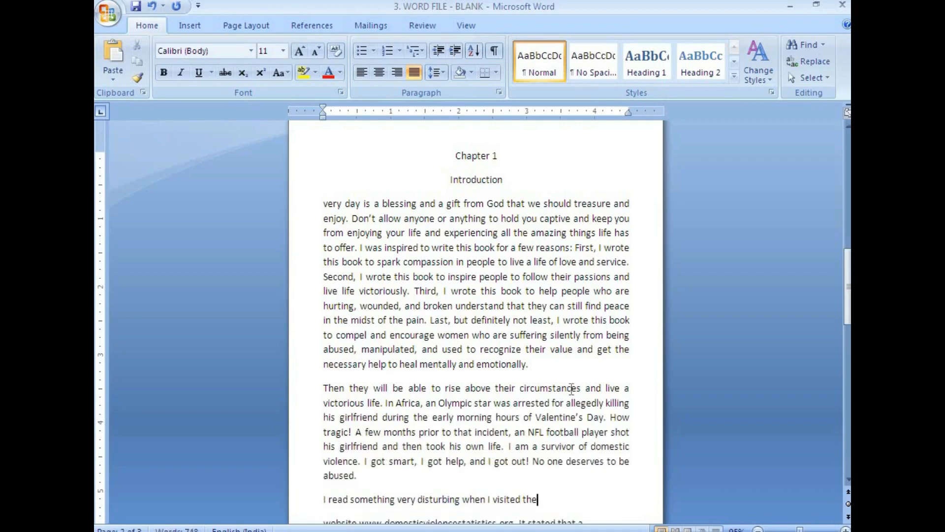
Merge the separate lines from "I read something very disturbing" through "There is hope!" into a single paragraph
{"action": "key", "text": "Delete"}
{"action": "key", "text": "Down"}
{"action": "key", "text": "Delete"}
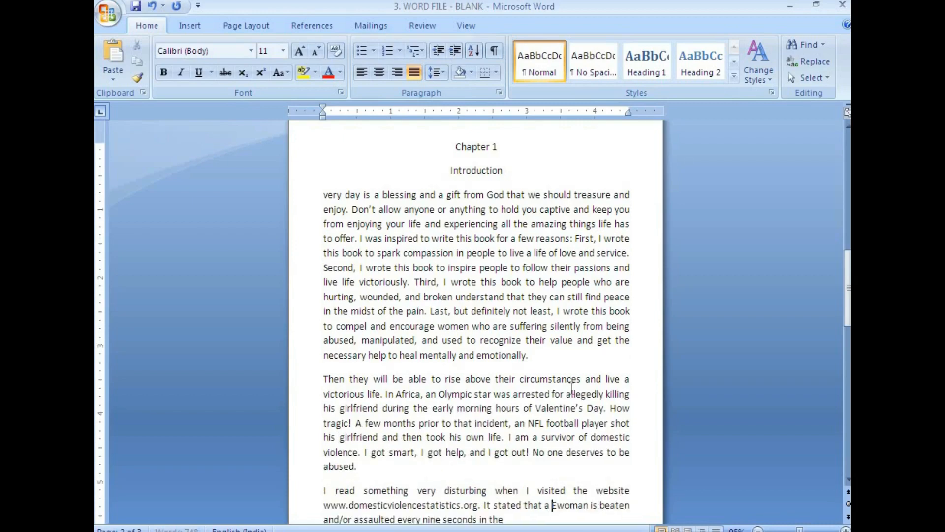
{"action": "key", "text": "Down"}
{"action": "scroll", "coordinate": [572, 389], "scroll_direction": "down", "scroll_amount": 3}
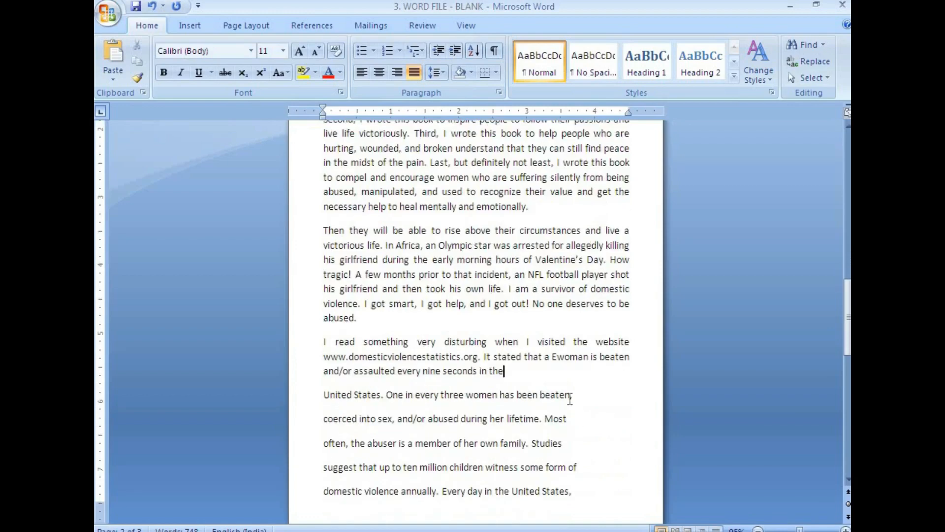
{"action": "key", "text": "Delete"}
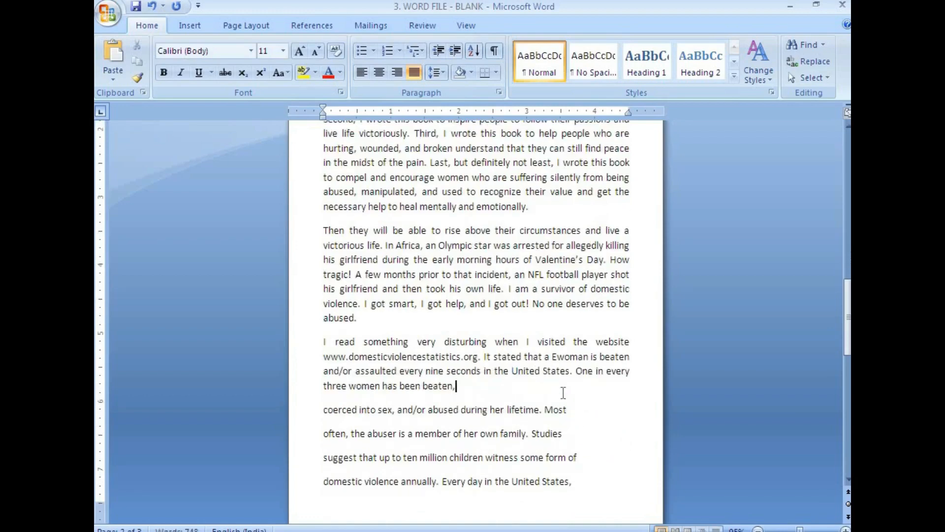
{"action": "key", "text": "Delete"}
{"action": "key", "text": "Delete"}
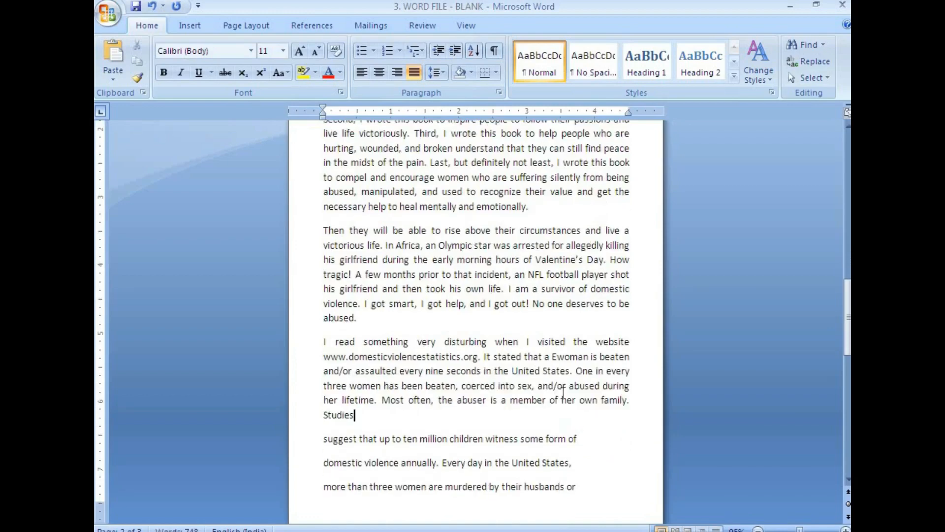
{"action": "key", "text": "Delete"}
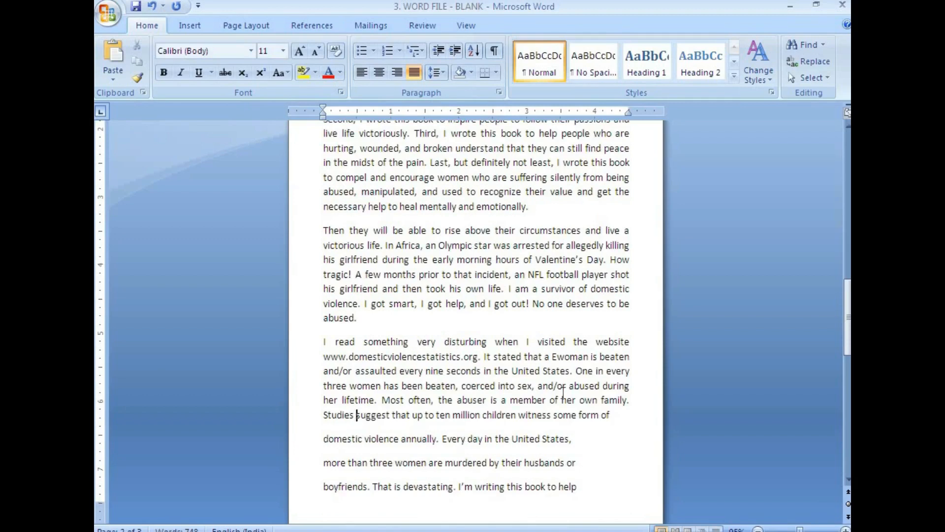
{"action": "key", "text": "Delete"}
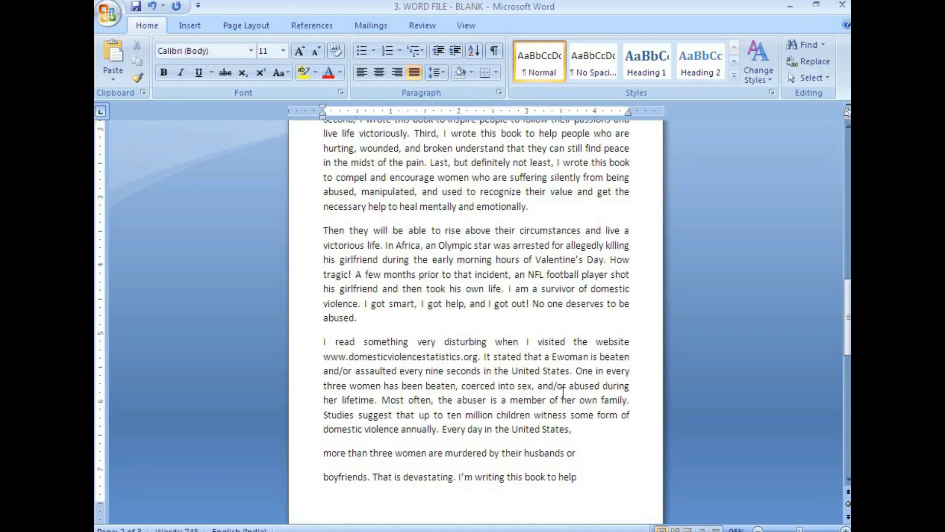
{"action": "key", "text": "Delete"}
{"action": "key", "text": "Down"}
{"action": "key", "text": "Delete"}
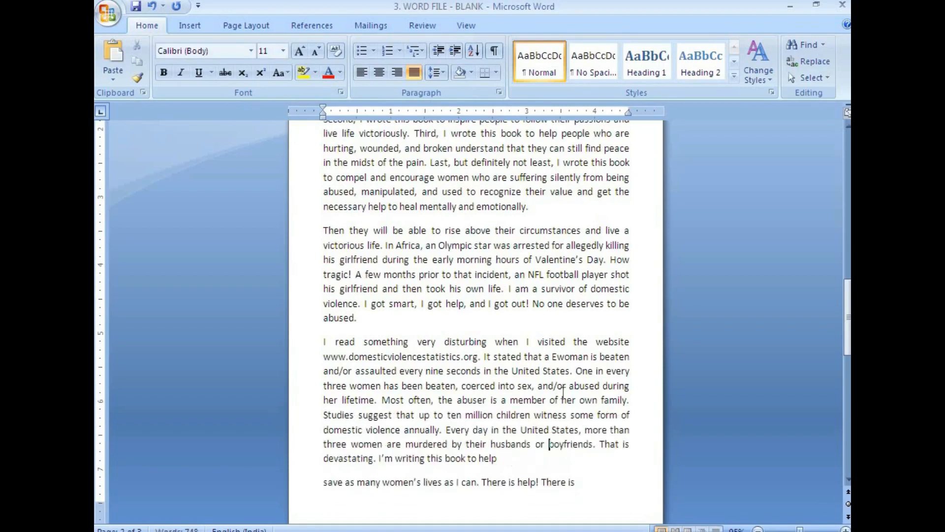
{"action": "key", "text": "Delete"}
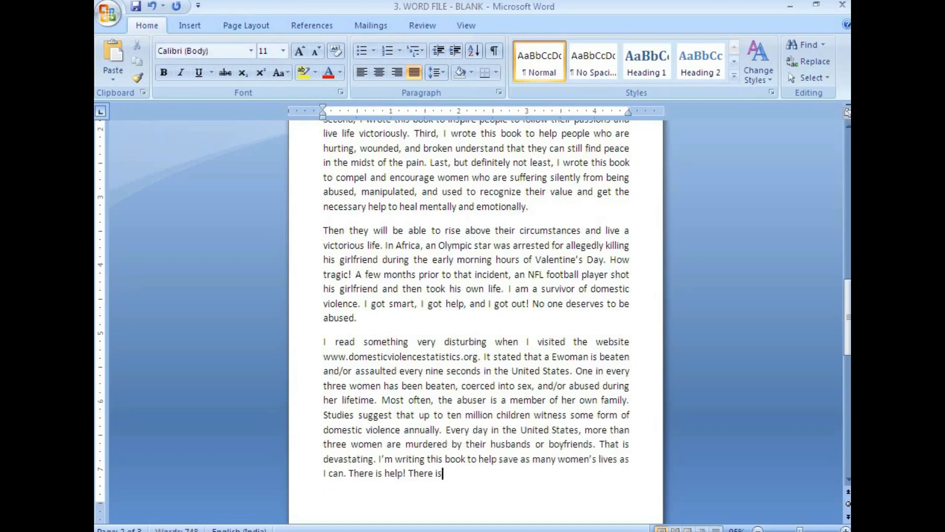
{"action": "key", "text": "Delete"}
Merge the lines from "If you are a victim of domestic violence" through "stay true to who you are." into one paragraph
{"action": "scroll", "coordinate": [544, 399], "scroll_direction": "down", "scroll_amount": 5}
{"action": "left_click", "coordinate": [538, 386]}
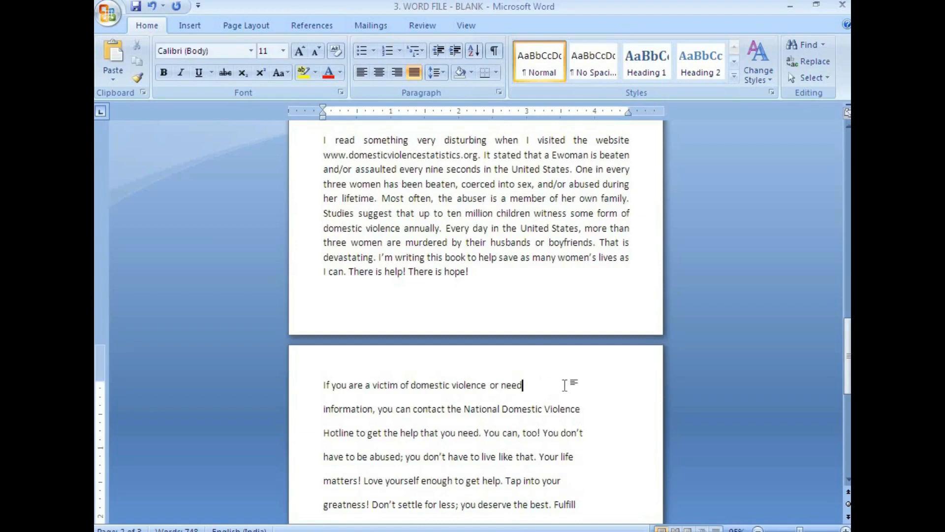
{"action": "key", "text": "Delete"}
{"action": "key", "text": "Delete"}
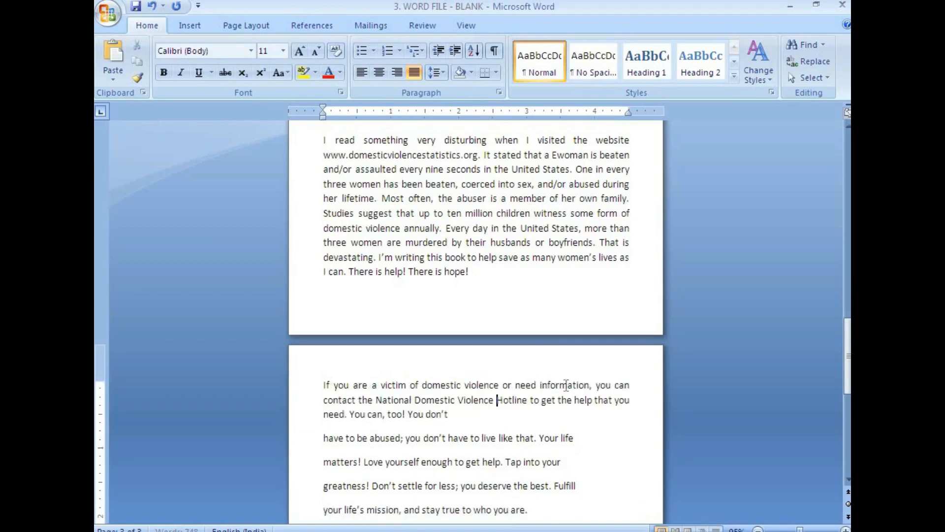
{"action": "key", "text": "Delete"}
{"action": "key", "text": "Delete"}
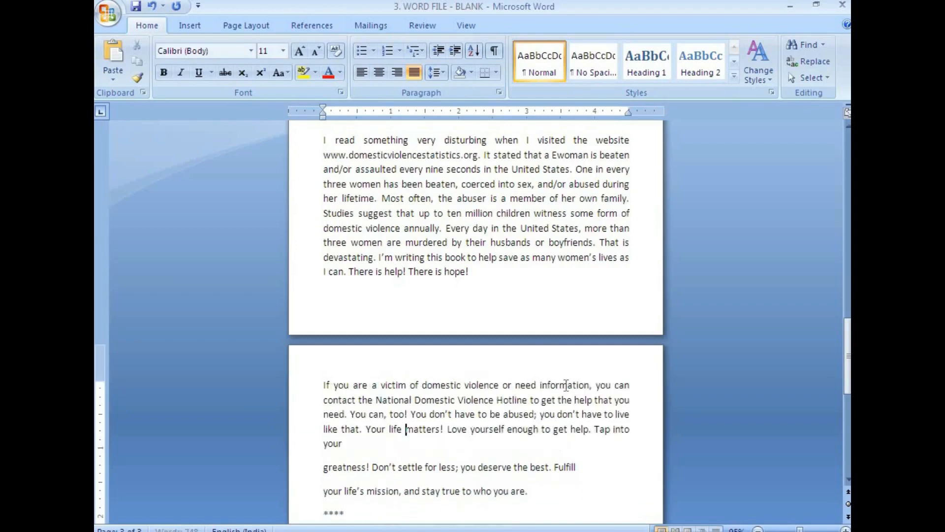
{"action": "key", "text": "Delete"}
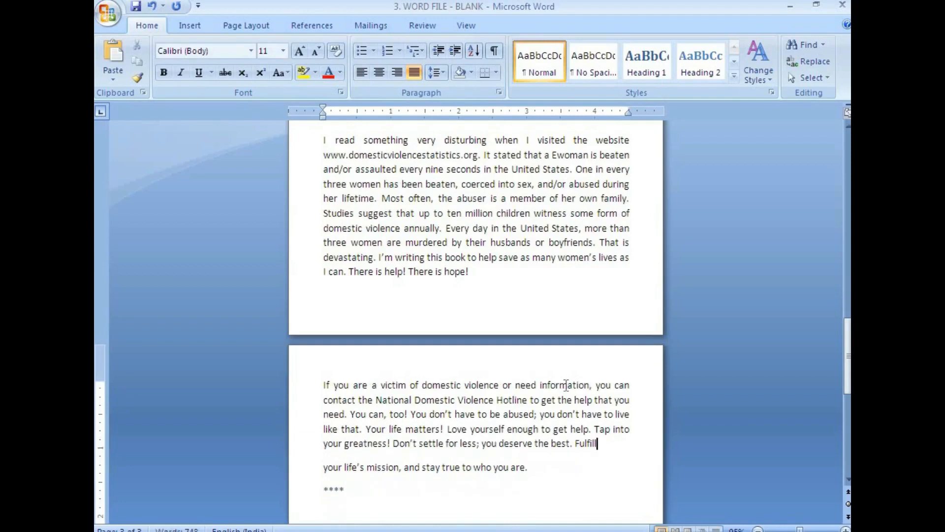
{"action": "key", "text": "Delete"}
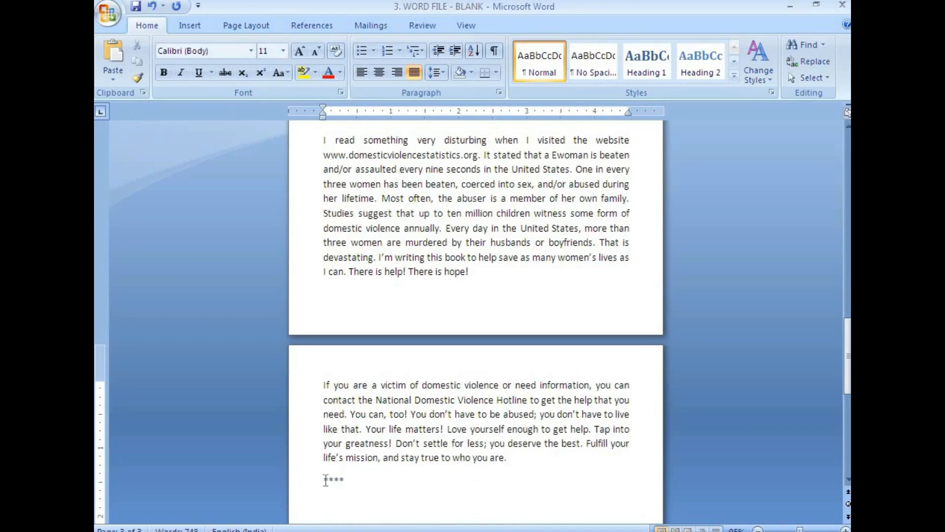
Center the line of four asterisks below the last paragraph and save the document
{"action": "left_click", "coordinate": [379, 73]}
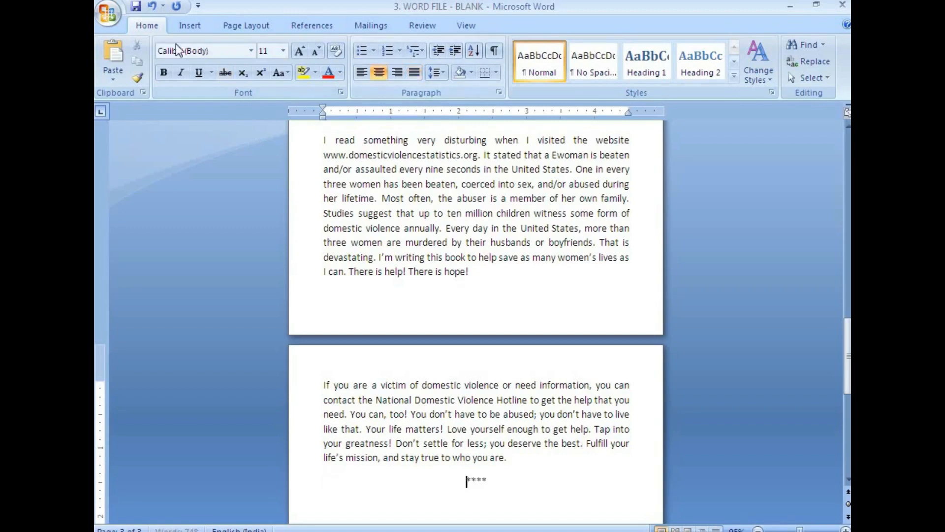
{"action": "left_click", "coordinate": [135, 8]}
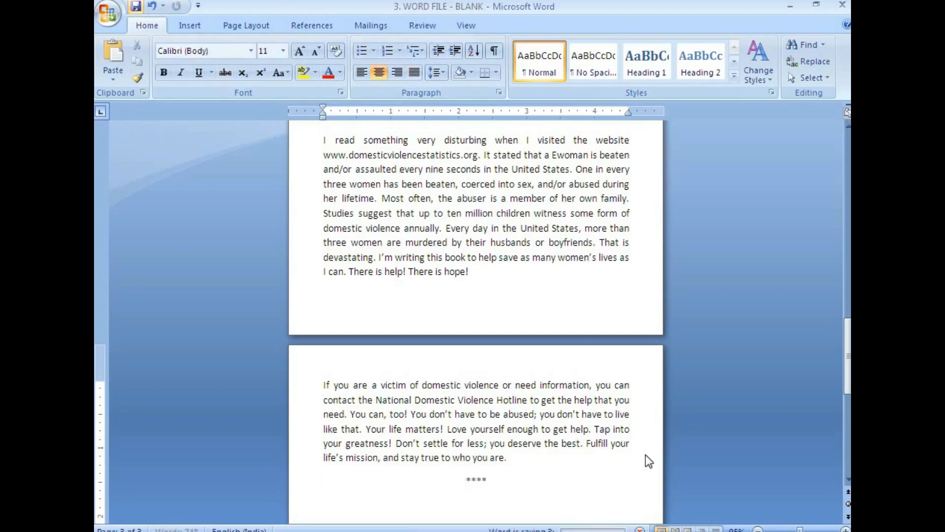
Insert the picture IMAGE-1 from the Downloads folder on a new line below the Acknowledgments heading
{"action": "scroll", "coordinate": [514, 467], "scroll_direction": "up", "scroll_amount": 15}
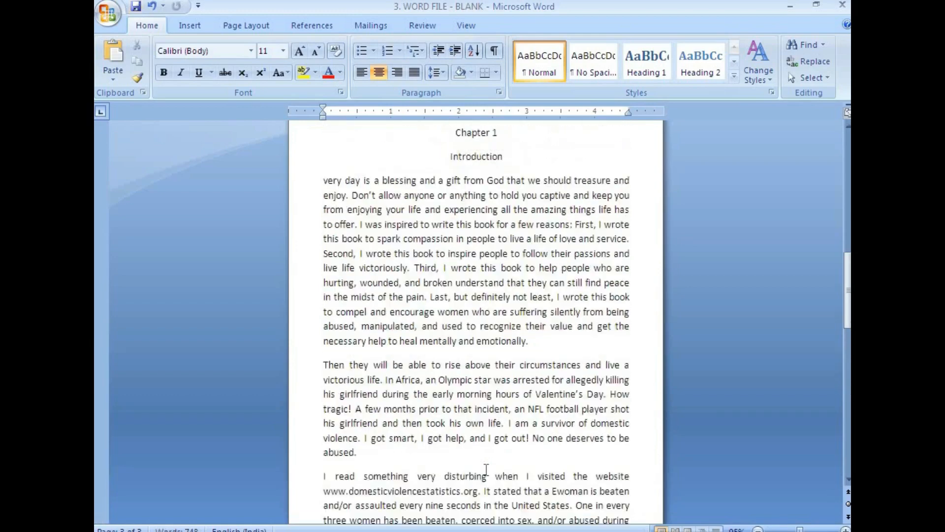
{"action": "scroll", "coordinate": [486, 470], "scroll_direction": "up", "scroll_amount": 4}
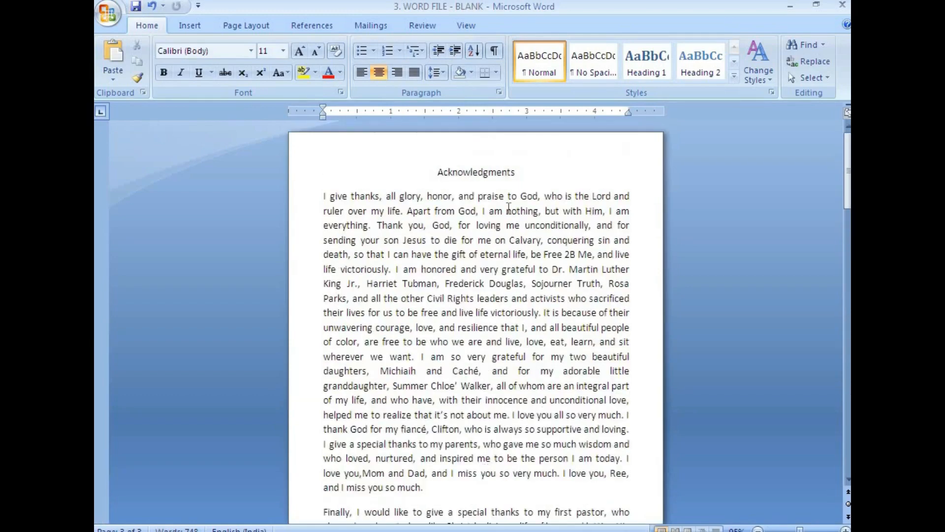
{"action": "scroll", "coordinate": [498, 333], "scroll_direction": "down", "scroll_amount": 10}
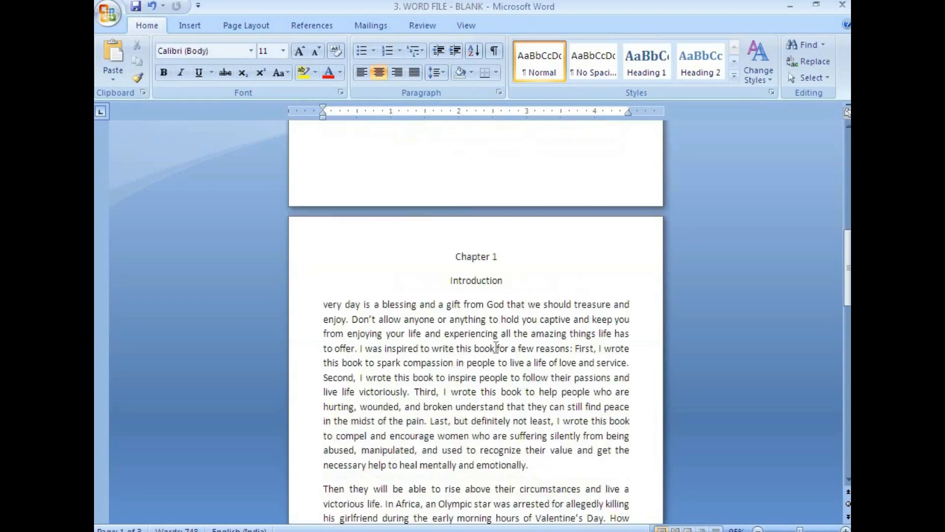
{"action": "scroll", "coordinate": [487, 356], "scroll_direction": "up", "scroll_amount": 10}
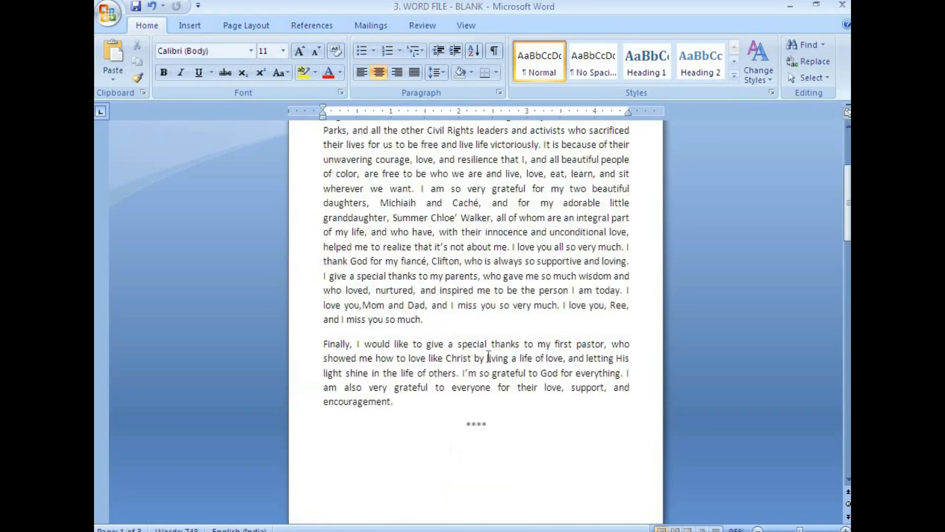
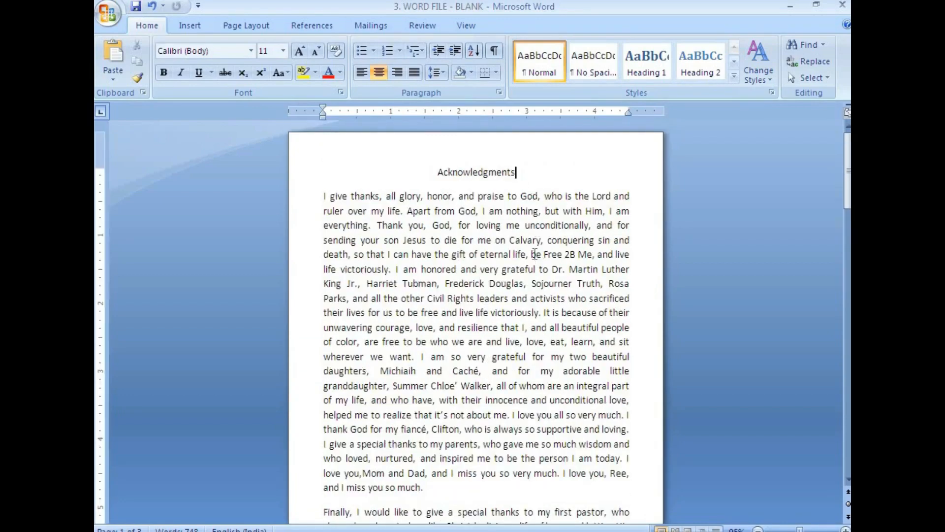
{"action": "key", "text": "Return"}
{"action": "left_click", "coordinate": [188, 27]}
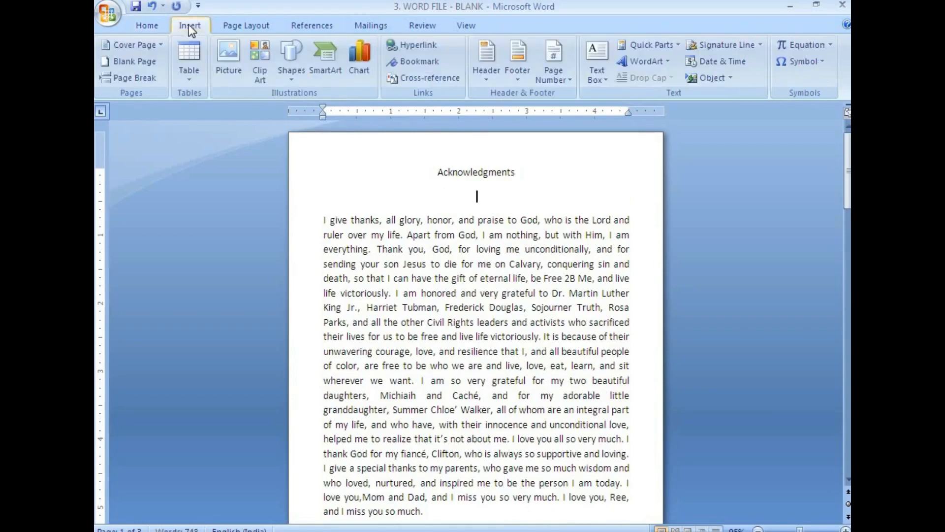
{"action": "left_click", "coordinate": [227, 67]}
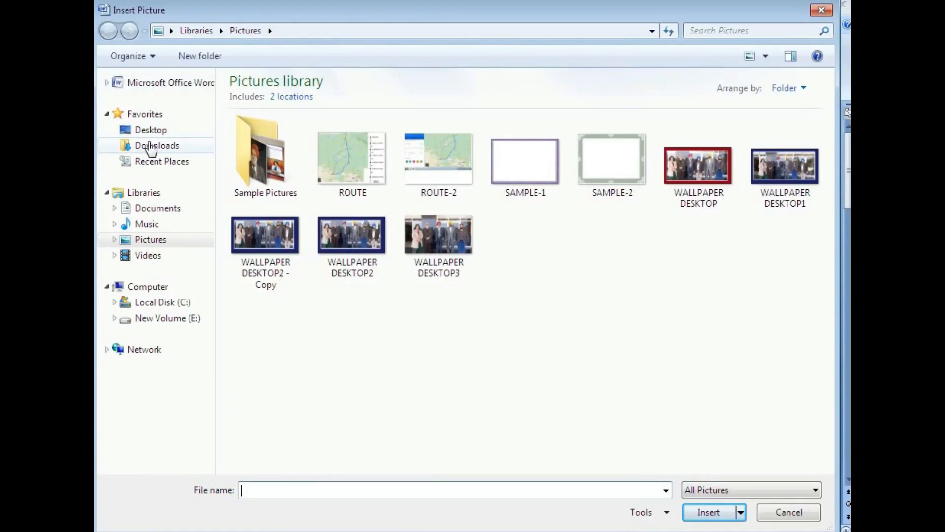
{"action": "left_click", "coordinate": [150, 145]}
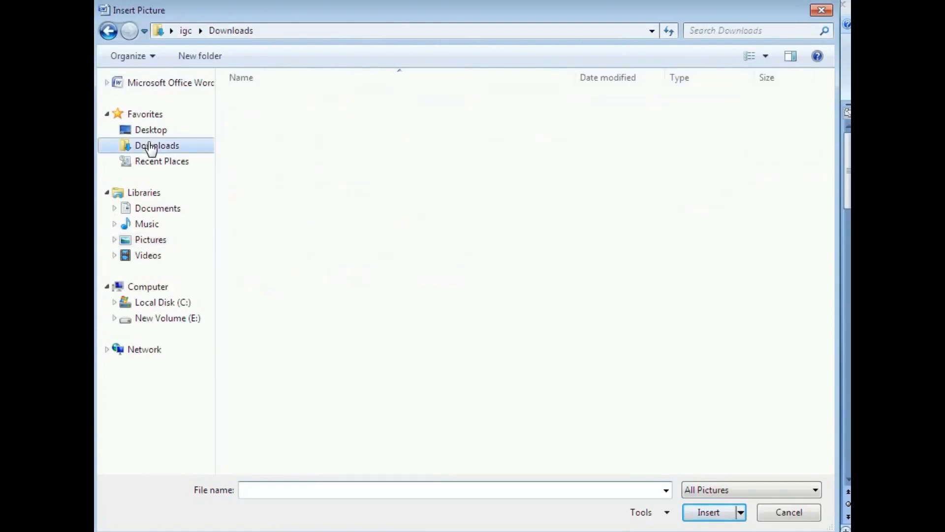
{"action": "left_click", "coordinate": [261, 120]}
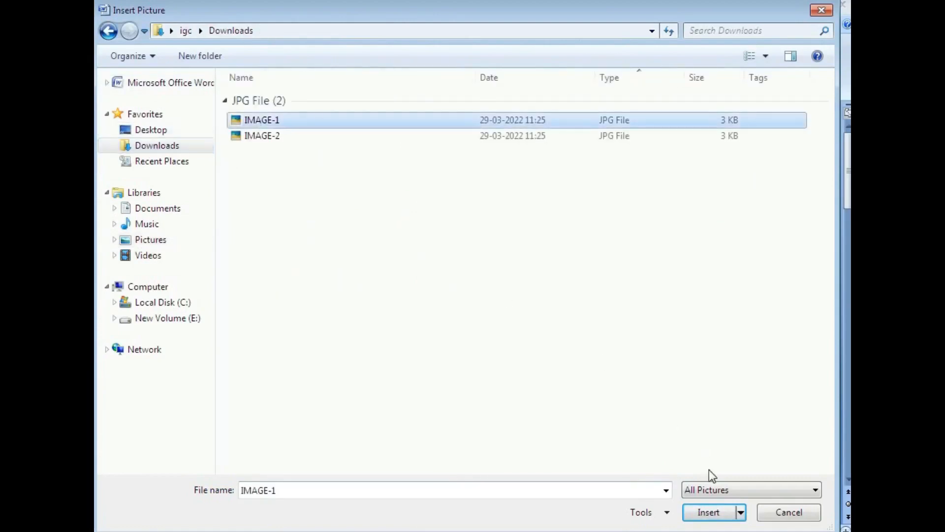
{"action": "left_click", "coordinate": [699, 512]}
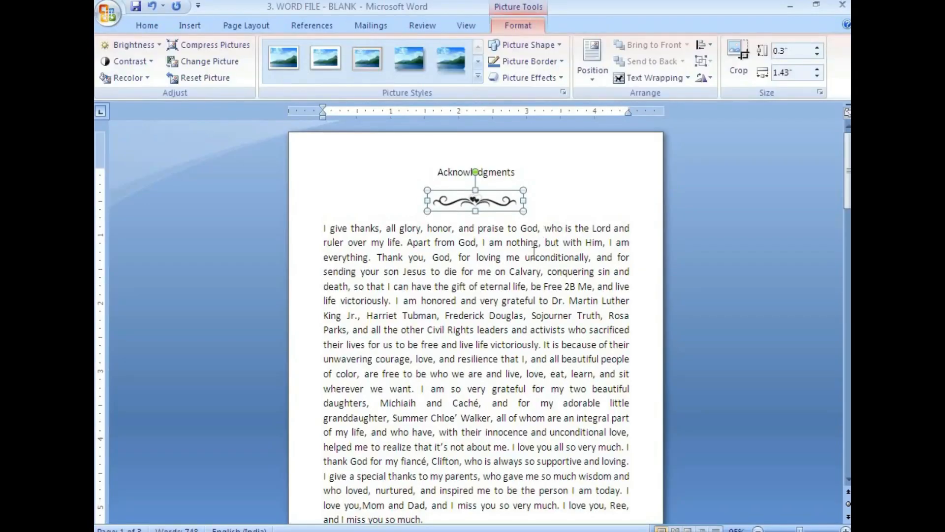
Insert the picture IMAGE-2 from the Downloads folder on a new line below the Chapter 1 Introduction heading
{"action": "scroll", "coordinate": [525, 325], "scroll_direction": "down", "scroll_amount": 15}
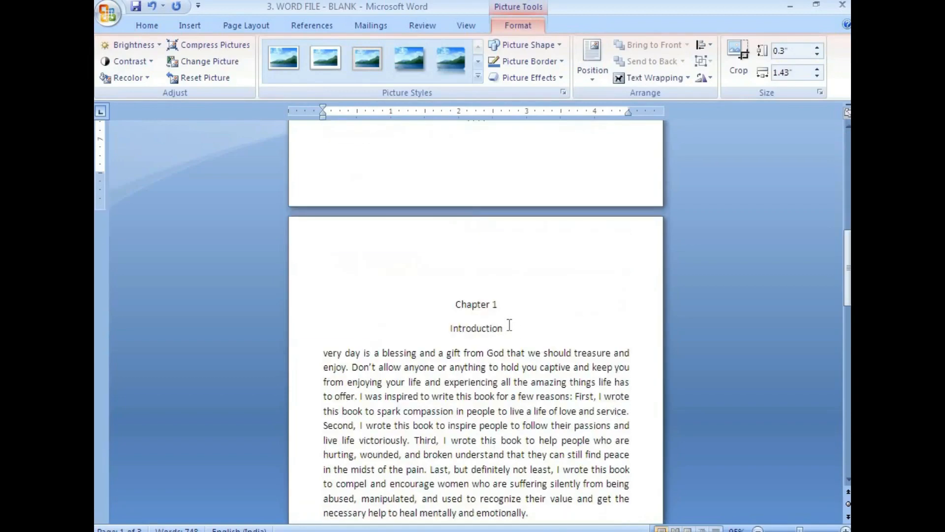
{"action": "left_click", "coordinate": [509, 329]}
{"action": "key", "text": "Return"}
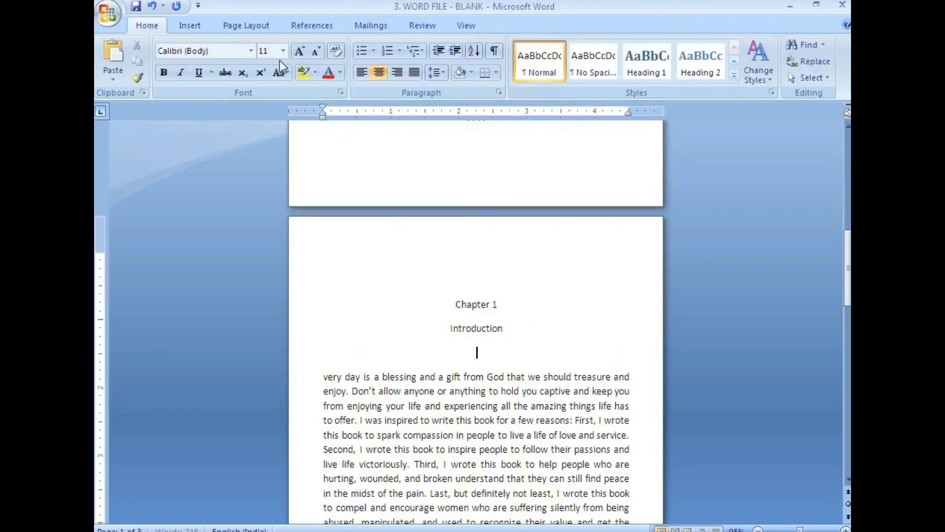
{"action": "left_click", "coordinate": [189, 25]}
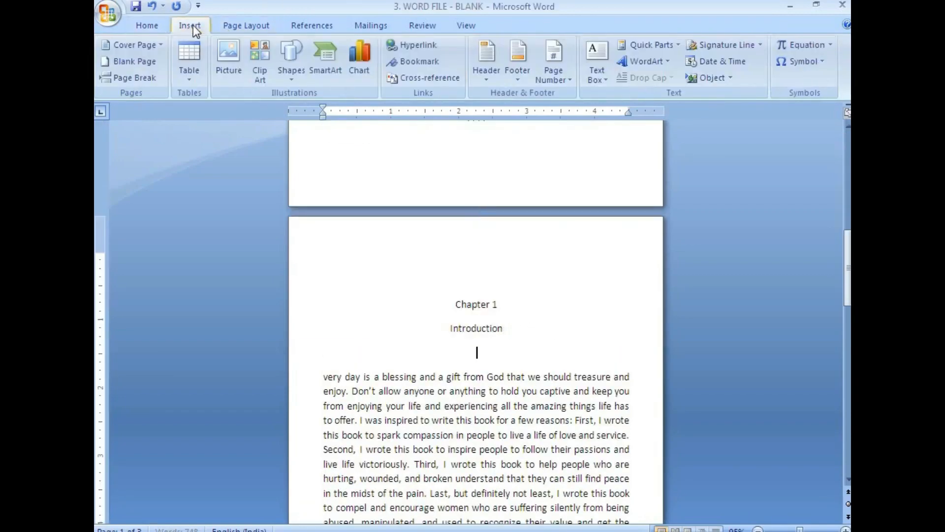
{"action": "left_click", "coordinate": [231, 62]}
{"action": "left_click", "coordinate": [350, 93]}
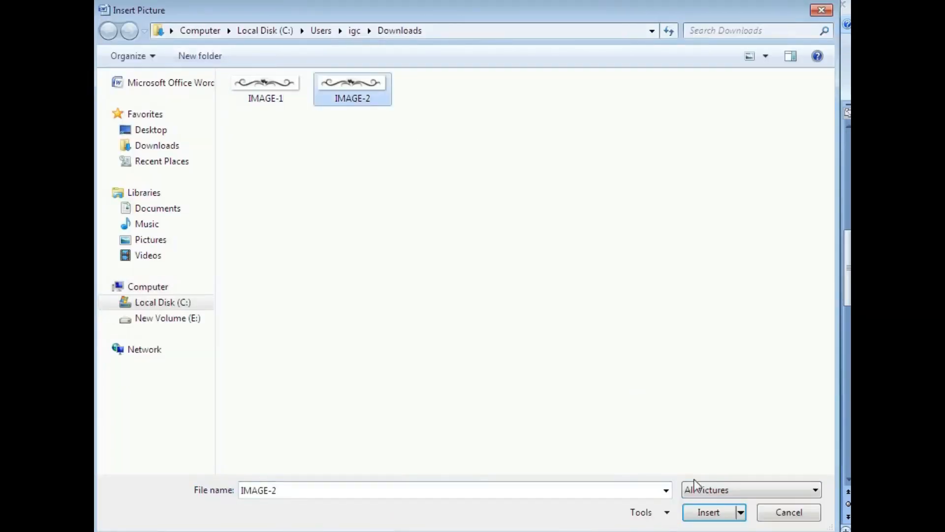
{"action": "left_click", "coordinate": [709, 515]}
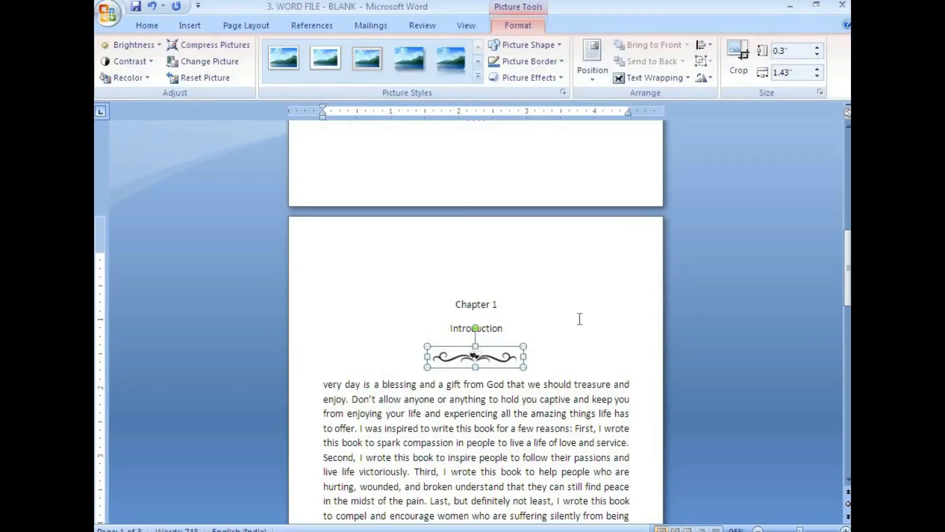
{"action": "scroll", "coordinate": [582, 332], "scroll_direction": "down", "scroll_amount": 3}
{"action": "left_click", "coordinate": [561, 308]}
{"action": "scroll", "coordinate": [562, 308], "scroll_direction": "down", "scroll_amount": 12}
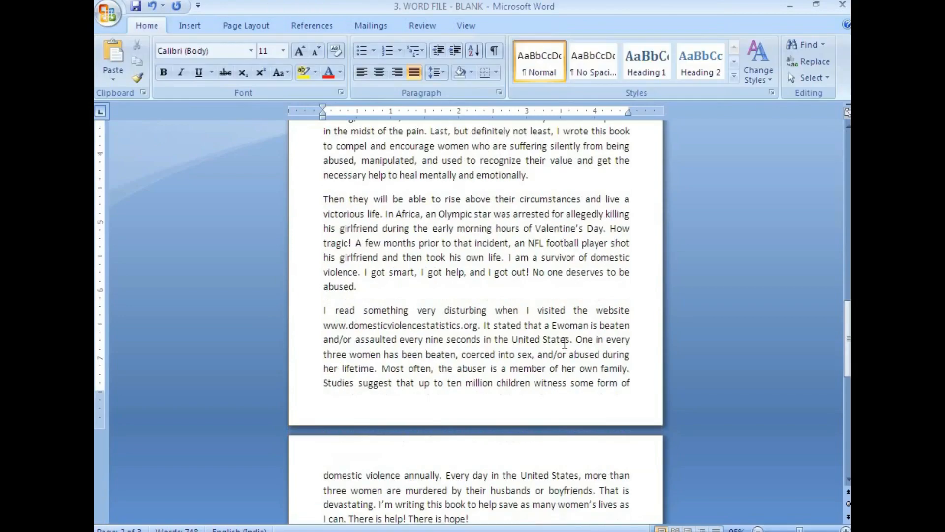
{"action": "scroll", "coordinate": [525, 365], "scroll_direction": "up", "scroll_amount": 15}
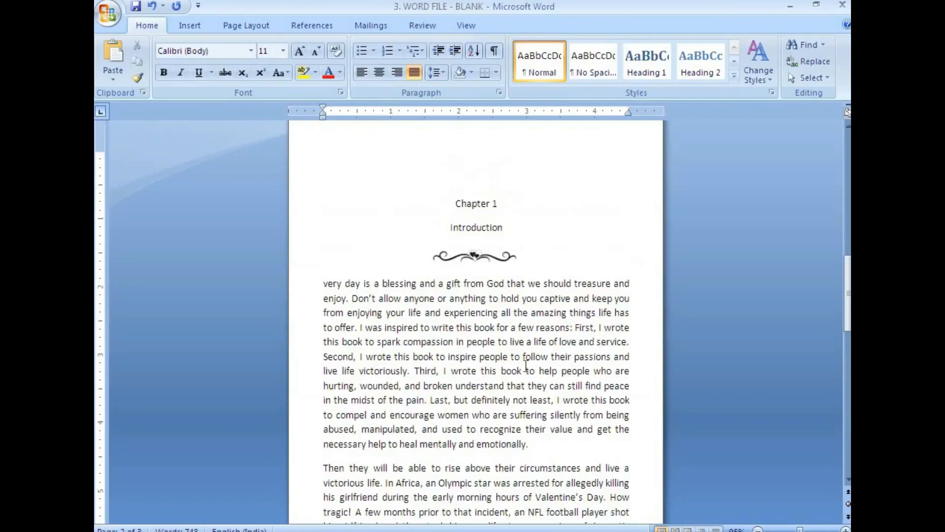
{"action": "scroll", "coordinate": [525, 366], "scroll_direction": "down", "scroll_amount": 2}
{"action": "scroll", "coordinate": [534, 368], "scroll_direction": "up", "scroll_amount": 10}
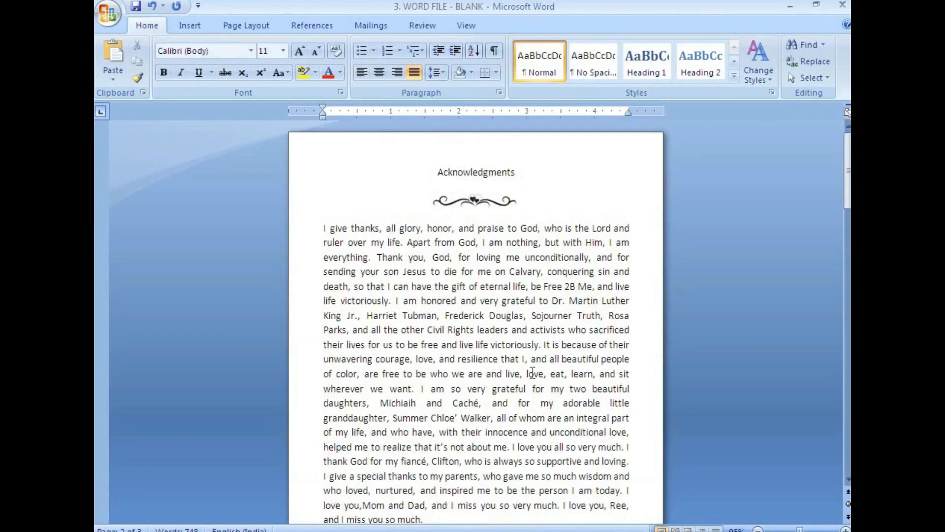
Set the font of the Acknowledgments heading to Bromarkers Demo
{"action": "left_click", "coordinate": [579, 271]}
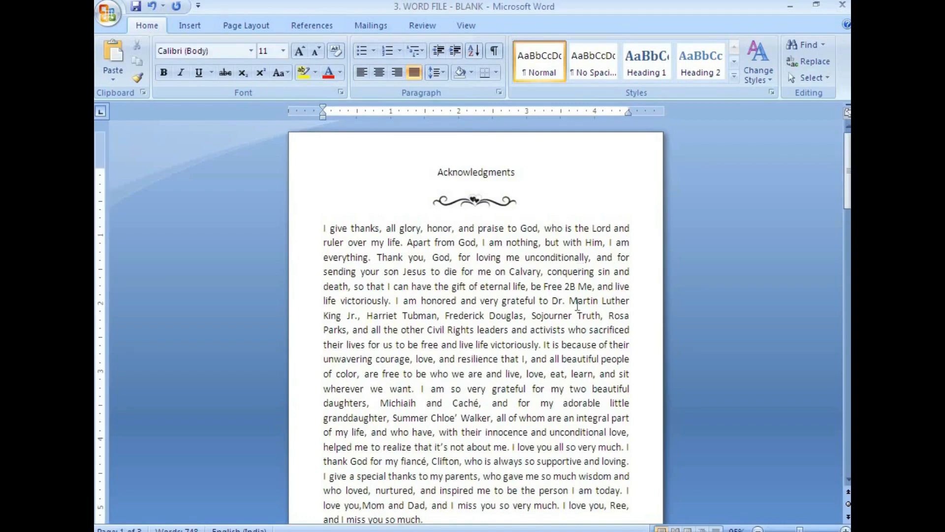
{"action": "triple_click", "coordinate": [438, 172]}
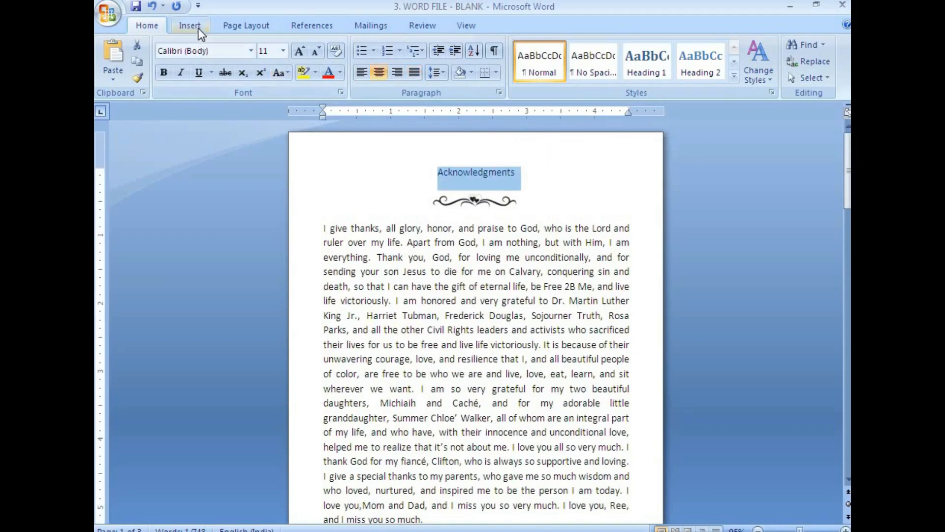
{"action": "left_click", "coordinate": [251, 51]}
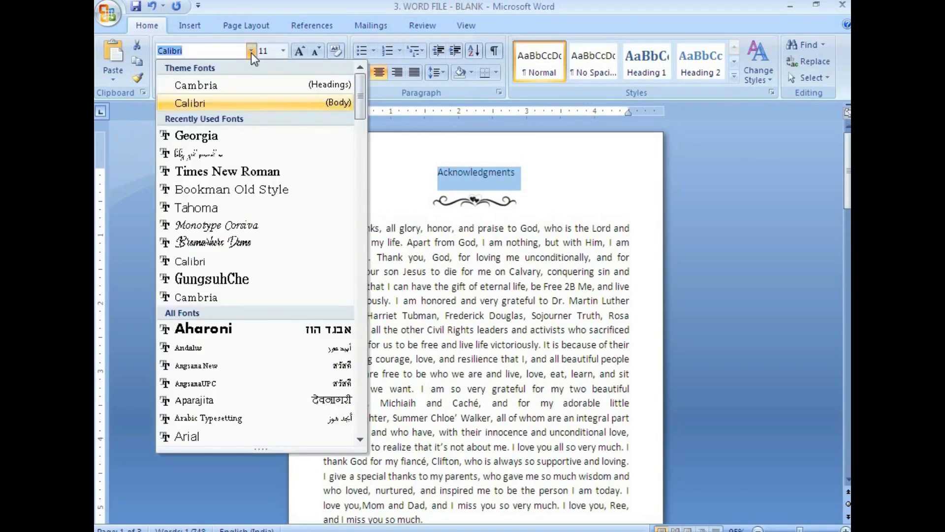
{"action": "left_click", "coordinate": [240, 242]}
{"action": "left_click", "coordinate": [457, 261]}
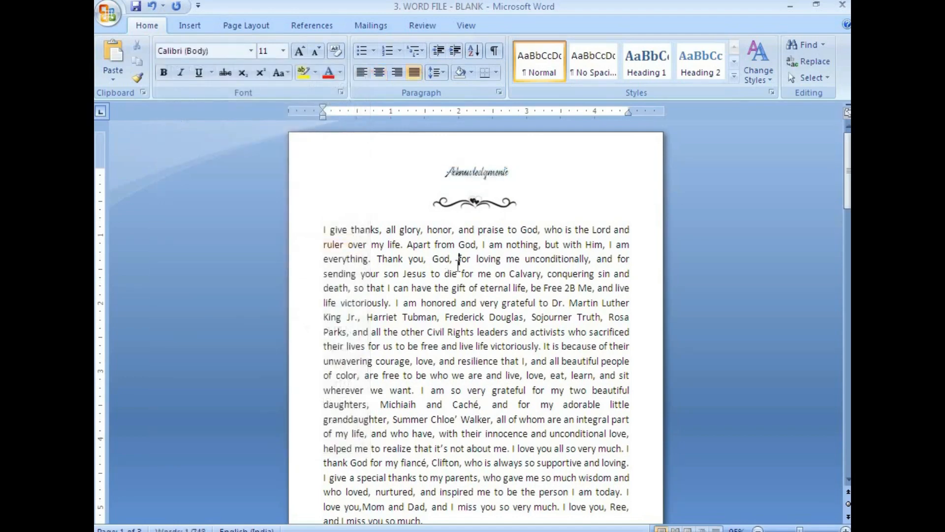
Compare the Acknowledgments heading with its original in the PDF master file in Foxit Reader, and return to Word
{"action": "left_click", "coordinate": [293, 521]}
{"action": "scroll", "coordinate": [469, 310], "scroll_direction": "up", "scroll_amount": 10}
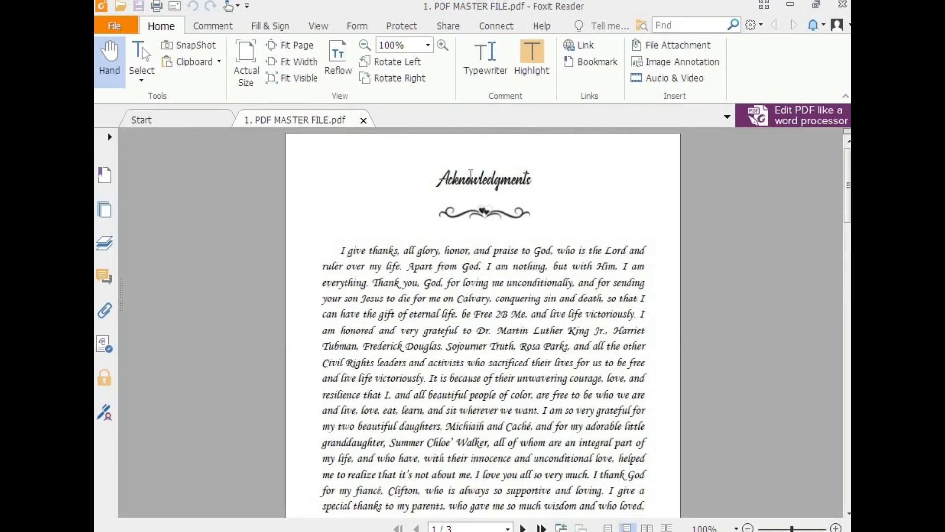
{"action": "left_click_drag", "start_coordinate": [436, 181], "coordinate": [540, 178]}
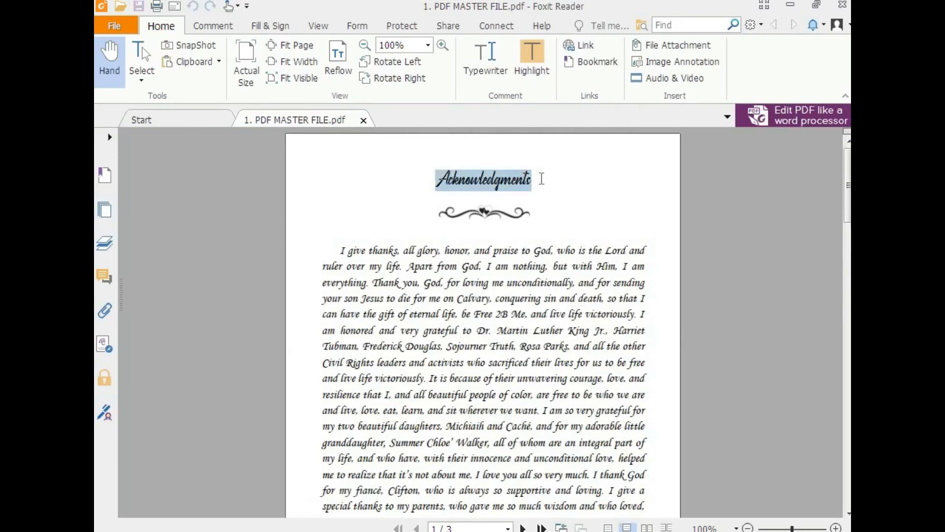
{"action": "key", "text": "alt+Tab"}
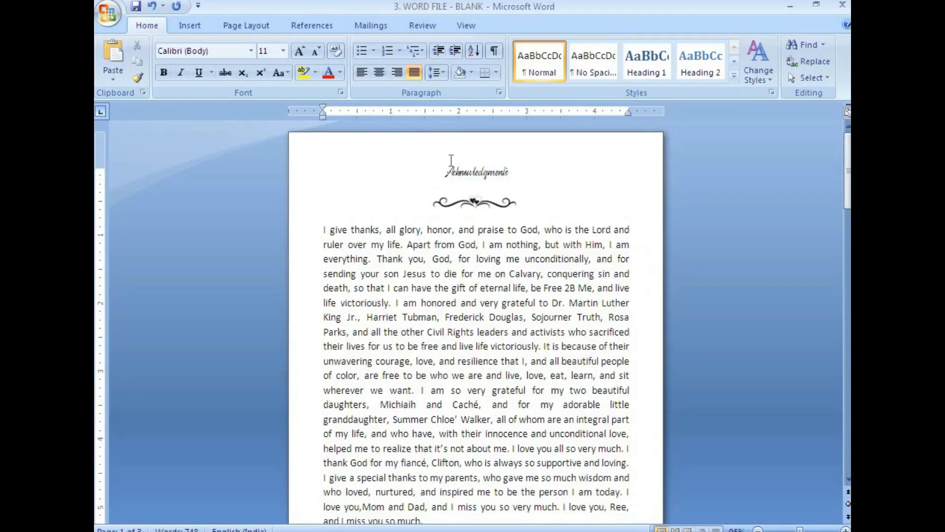
Try bold on the Acknowledgments heading, remove it again, and set the heading's font size to 14
{"action": "left_click_drag", "start_coordinate": [445, 172], "coordinate": [525, 170]}
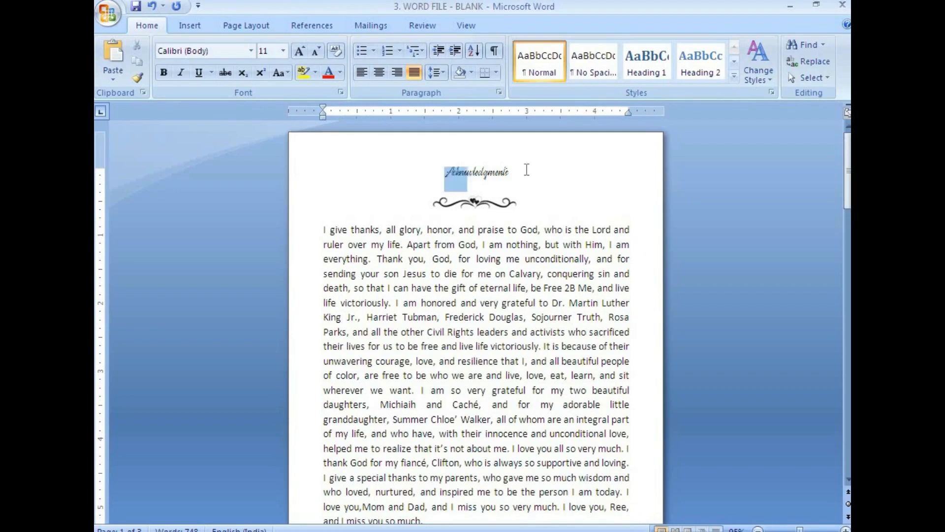
{"action": "left_click", "coordinate": [163, 70]}
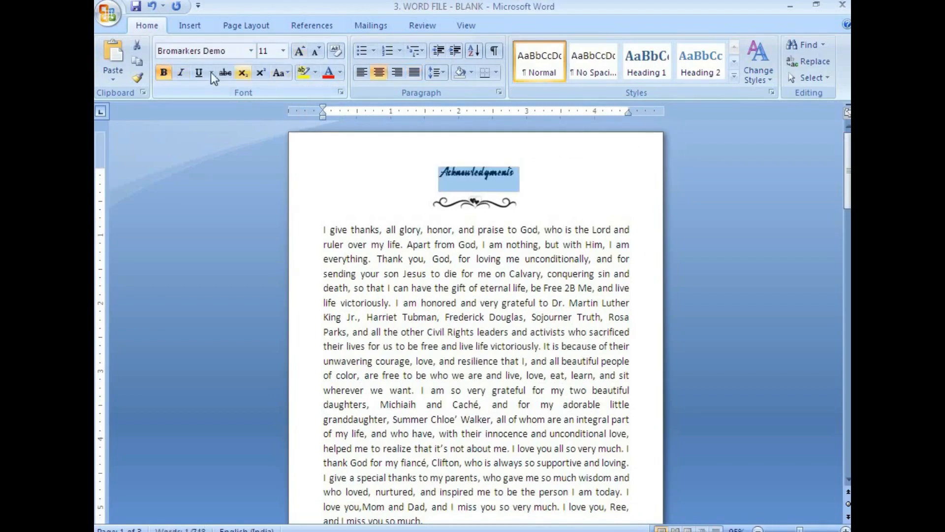
{"action": "left_click", "coordinate": [163, 73]}
{"action": "left_click", "coordinate": [283, 50]}
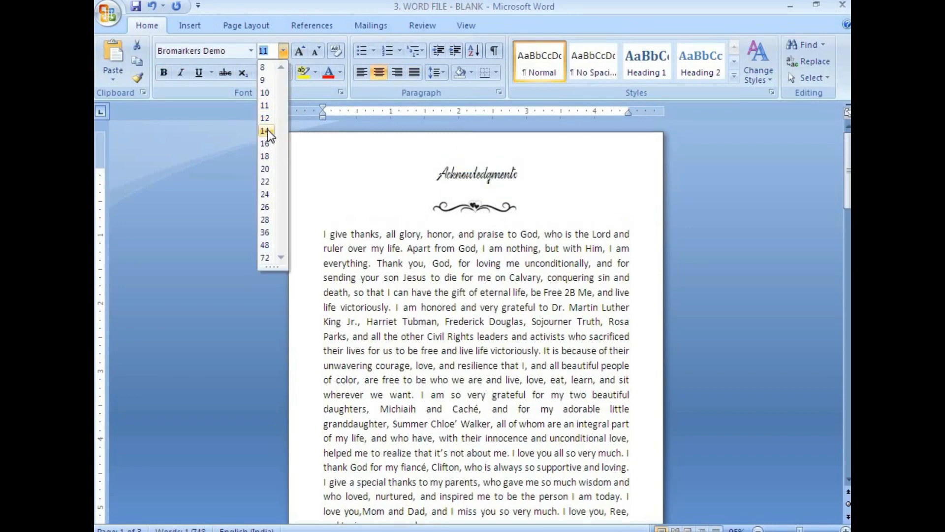
{"action": "left_click", "coordinate": [268, 131]}
{"action": "left_click", "coordinate": [449, 280]}
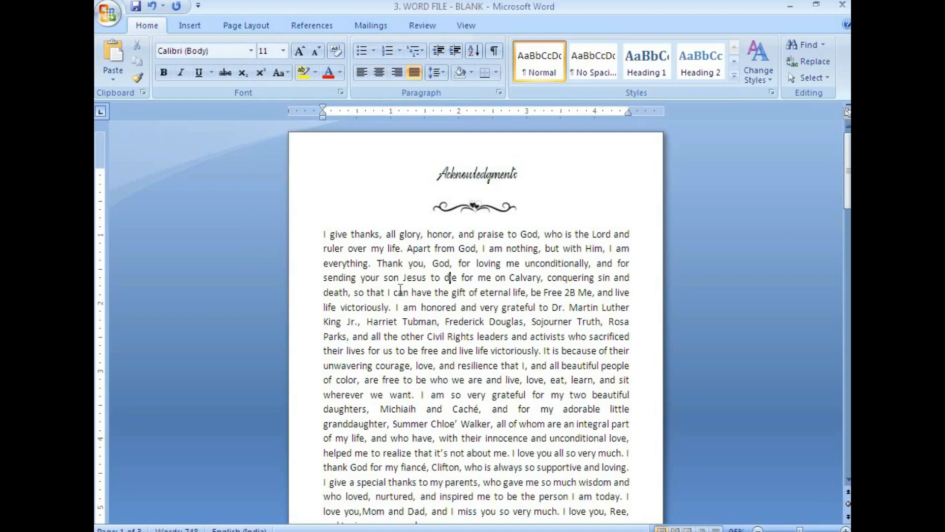
Set the font size of the whole document to 12 and the Acknowledgments heading to 14
{"action": "key", "text": "ctrl+a"}
{"action": "left_click", "coordinate": [283, 51]}
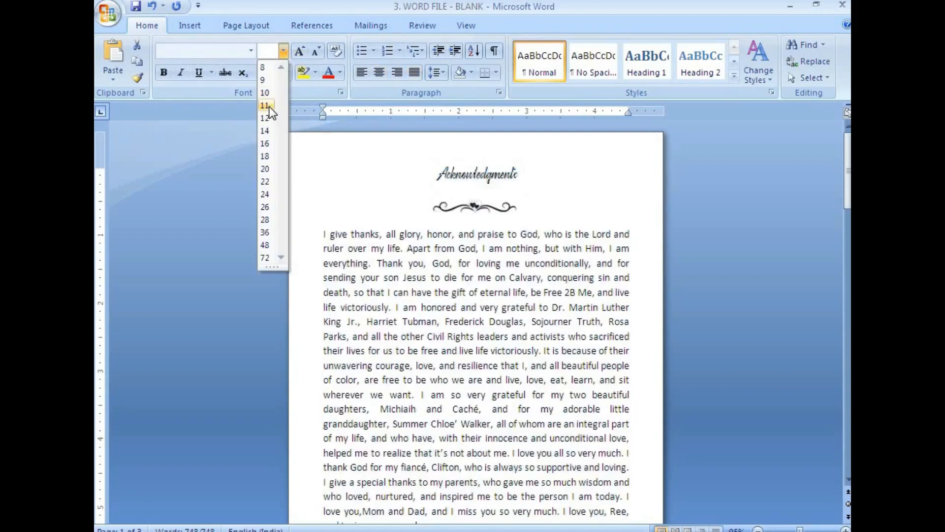
{"action": "left_click", "coordinate": [268, 118]}
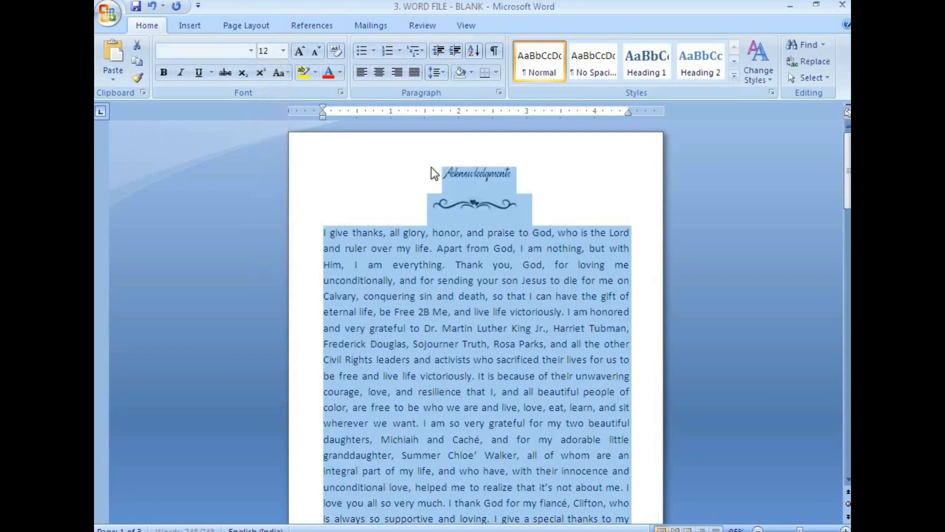
{"action": "left_click", "coordinate": [473, 176]}
{"action": "left_click_drag", "start_coordinate": [443, 173], "coordinate": [515, 178]}
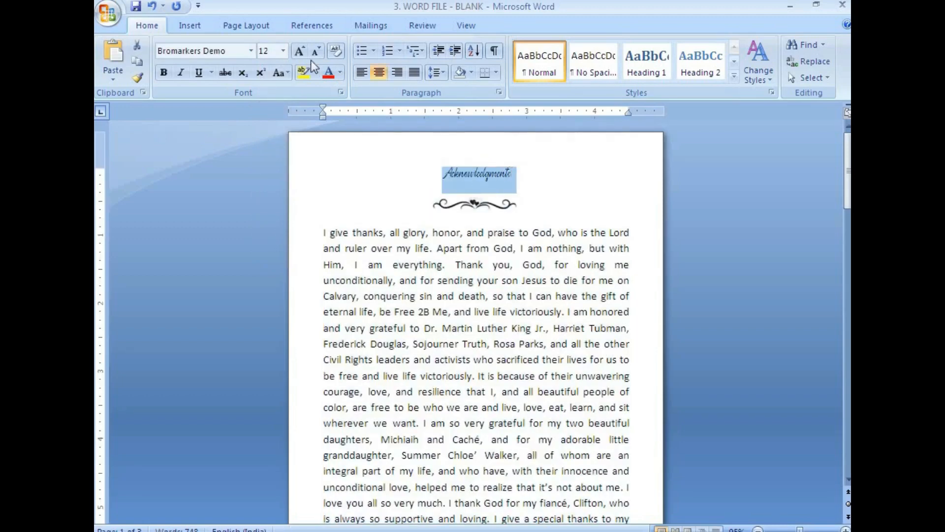
{"action": "left_click", "coordinate": [283, 51]}
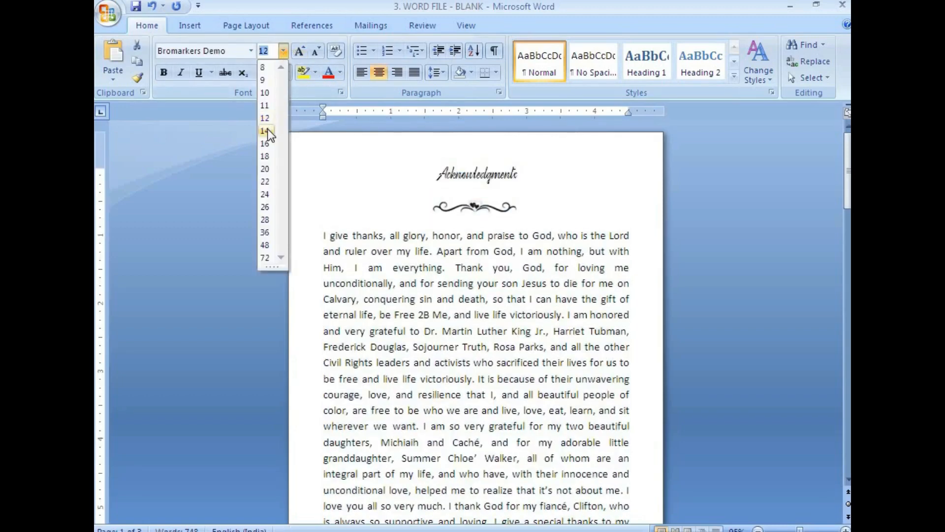
{"action": "left_click", "coordinate": [268, 128]}
{"action": "left_click", "coordinate": [471, 300]}
Check where the Acknowledgments page ends in the Word document against the PDF master file, and return to Word
{"action": "scroll", "coordinate": [474, 315], "scroll_direction": "down", "scroll_amount": 15}
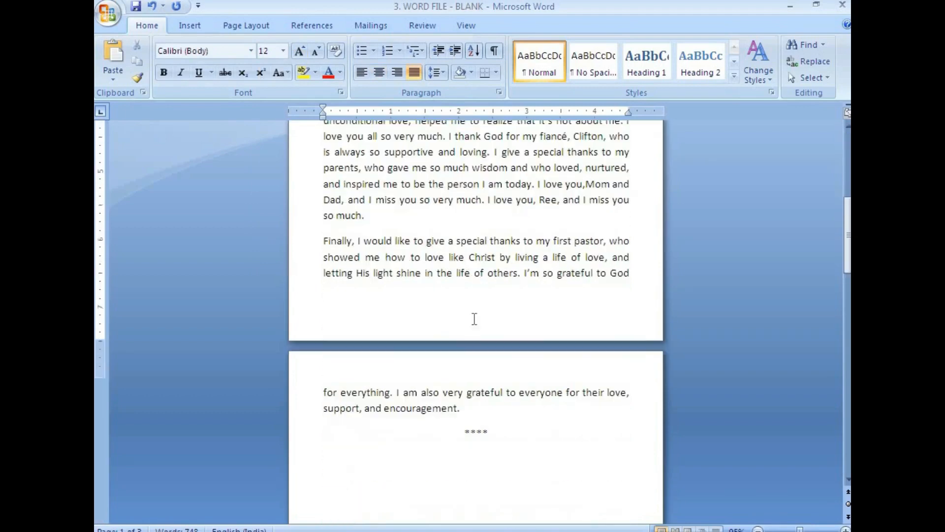
{"action": "scroll", "coordinate": [480, 285], "scroll_direction": "up", "scroll_amount": 3}
{"action": "scroll", "coordinate": [482, 268], "scroll_direction": "up", "scroll_amount": 10}
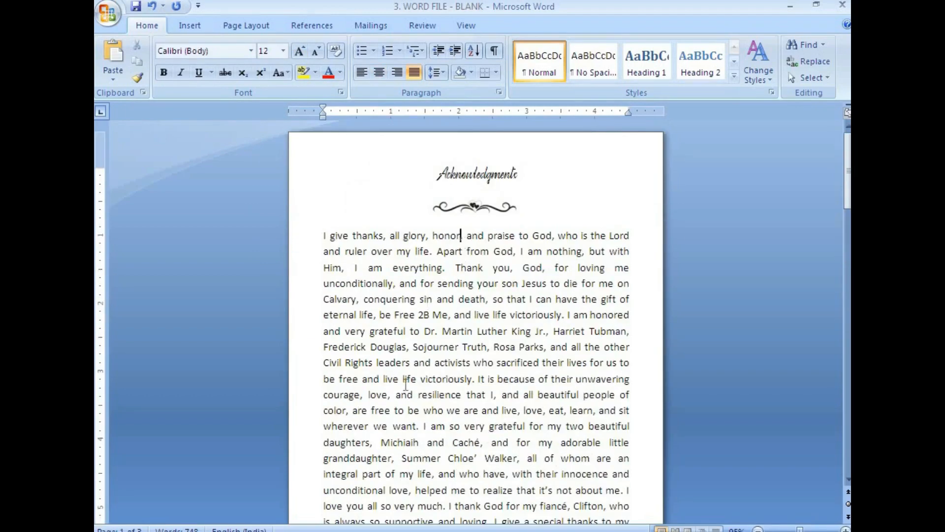
{"action": "key", "text": "alt+Tab"}
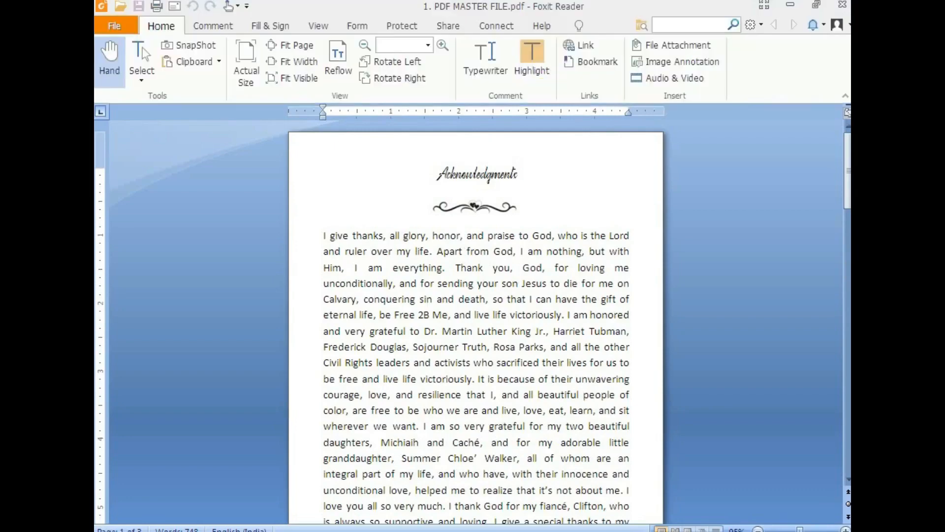
{"action": "scroll", "coordinate": [477, 379], "scroll_direction": "down", "scroll_amount": 7}
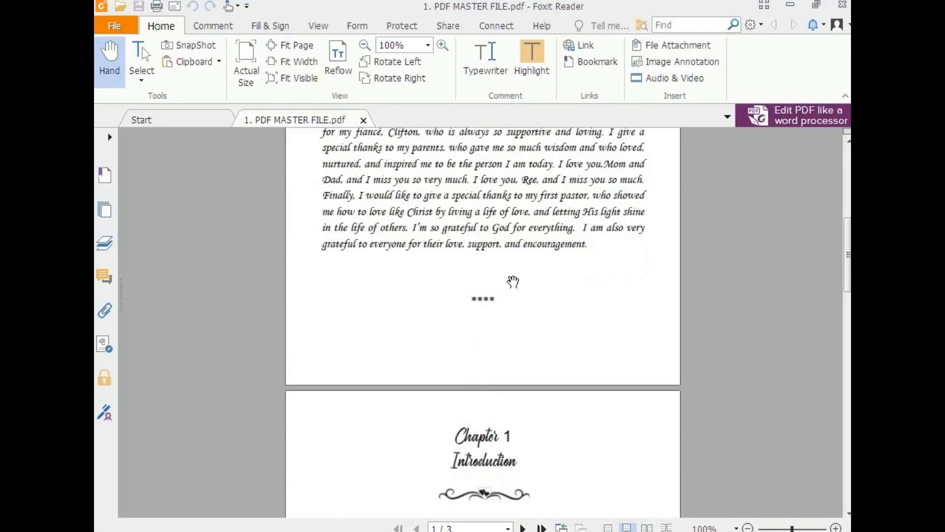
{"action": "key", "text": "alt+Tab"}
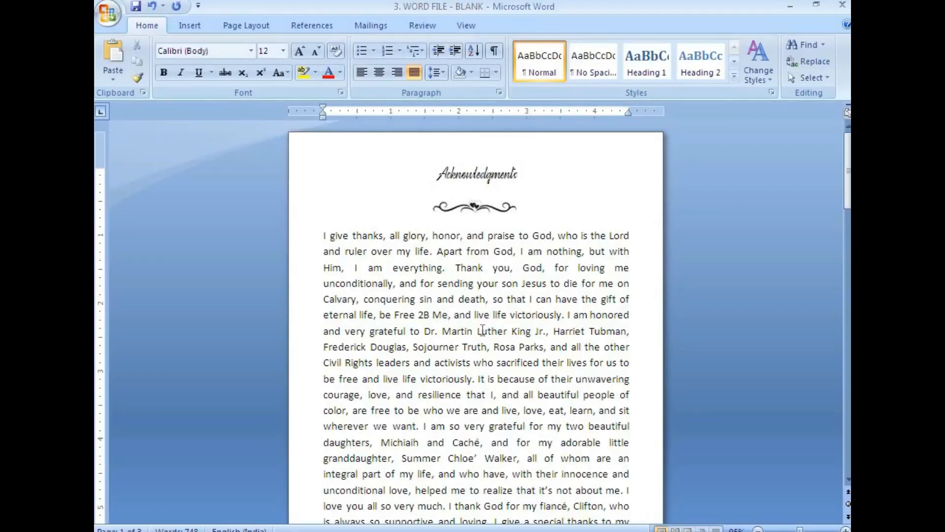
Set the font size of the entire document to 11 and check where the Acknowledgments text ends
{"action": "key", "text": "ctrl+a"}
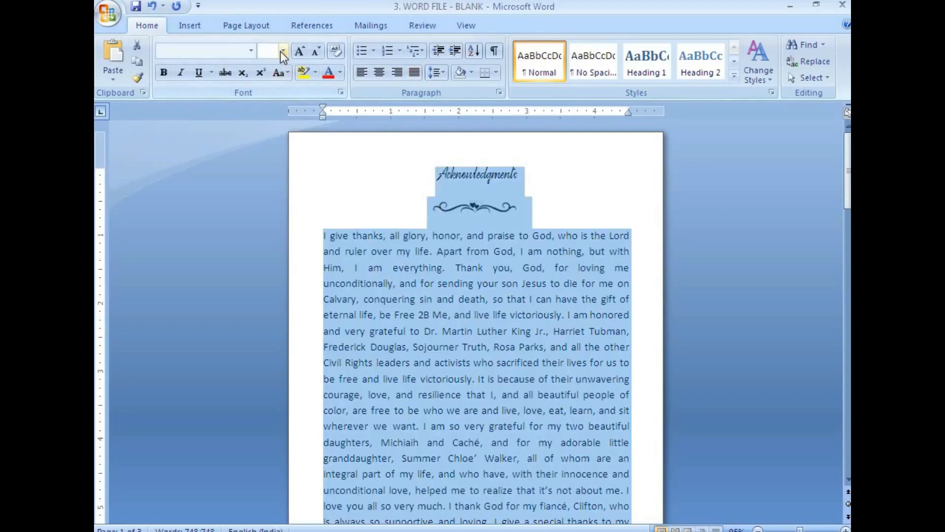
{"action": "left_click", "coordinate": [284, 52]}
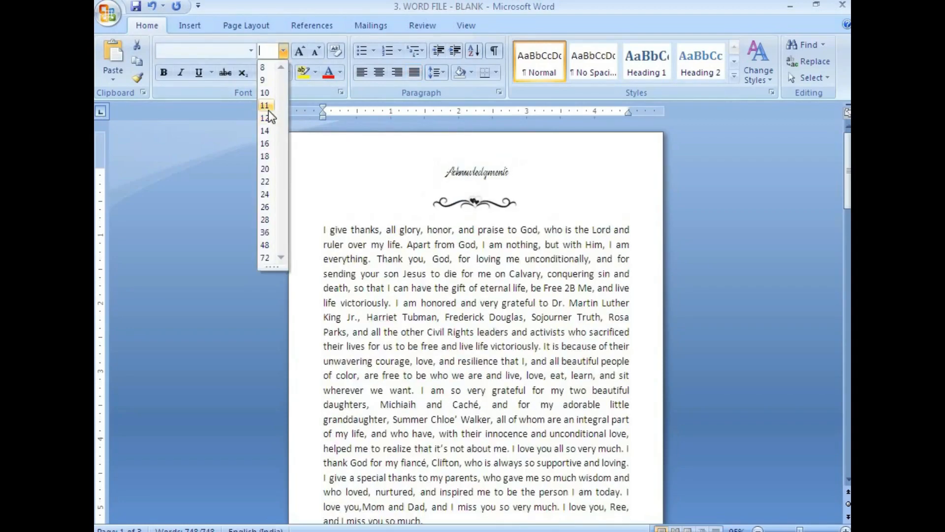
{"action": "left_click", "coordinate": [267, 110]}
{"action": "scroll", "coordinate": [463, 256], "scroll_direction": "down", "scroll_amount": 5}
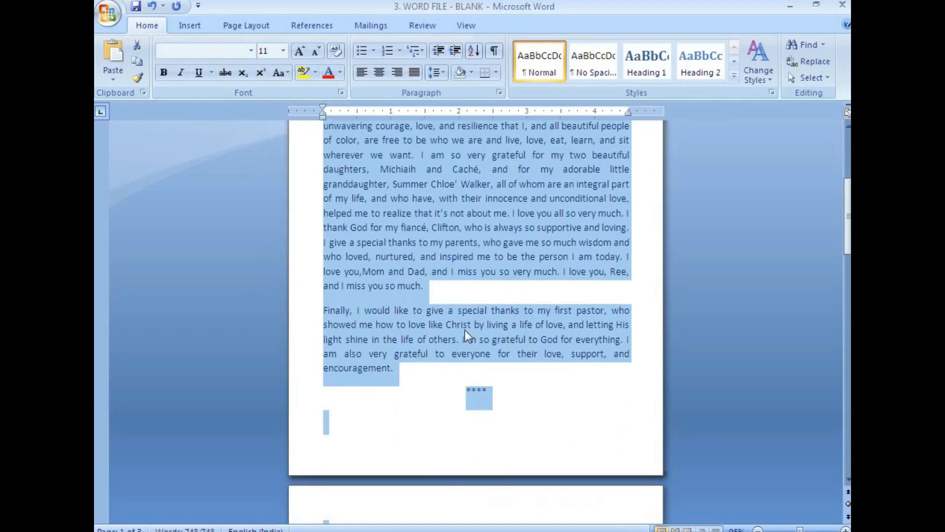
{"action": "left_click", "coordinate": [437, 367]}
Delete the two empty lines above the Chapter 1 heading
{"action": "scroll", "coordinate": [480, 291], "scroll_direction": "down", "scroll_amount": 6}
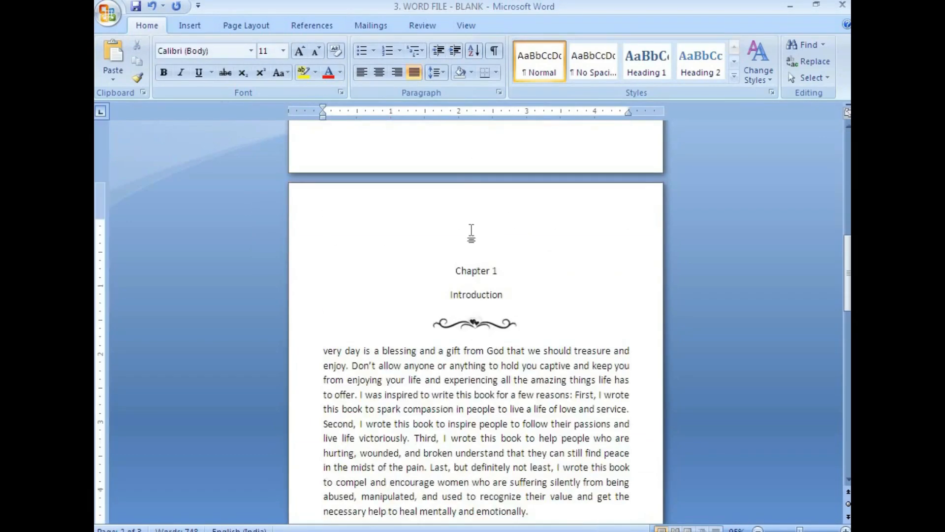
{"action": "key", "text": "Delete"}
{"action": "key", "text": "Delete"}
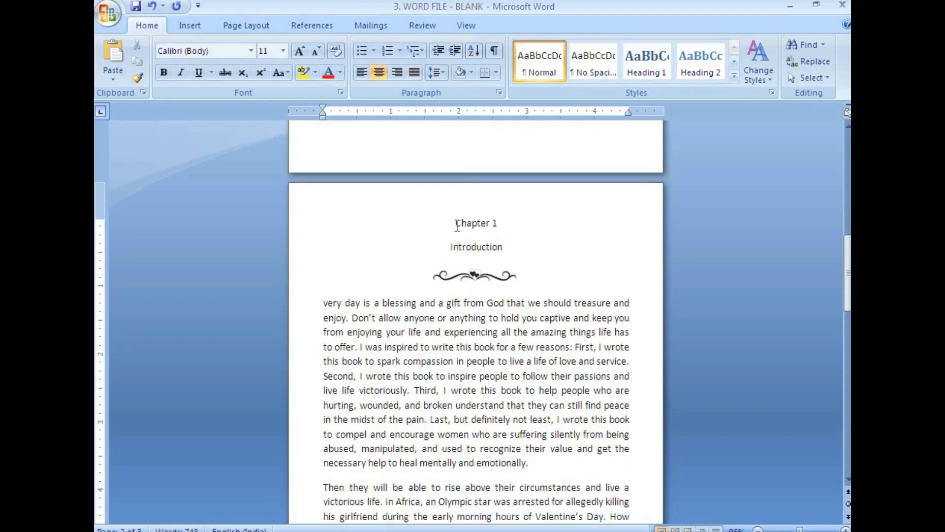
Format the Chapter 1 and Introduction headings in Bromarkers Demo at size 14 and save the document
{"action": "left_click_drag", "start_coordinate": [457, 226], "coordinate": [506, 250]}
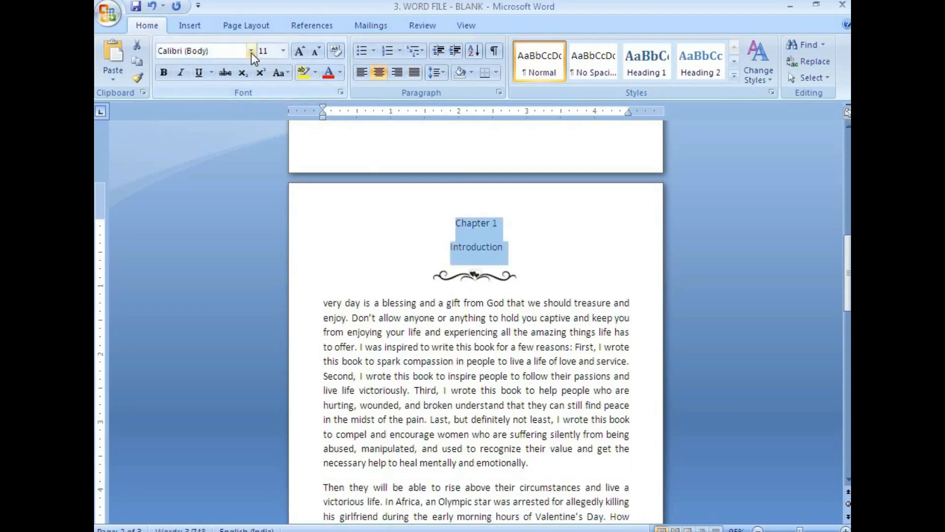
{"action": "left_click", "coordinate": [251, 52]}
{"action": "left_click", "coordinate": [243, 134]}
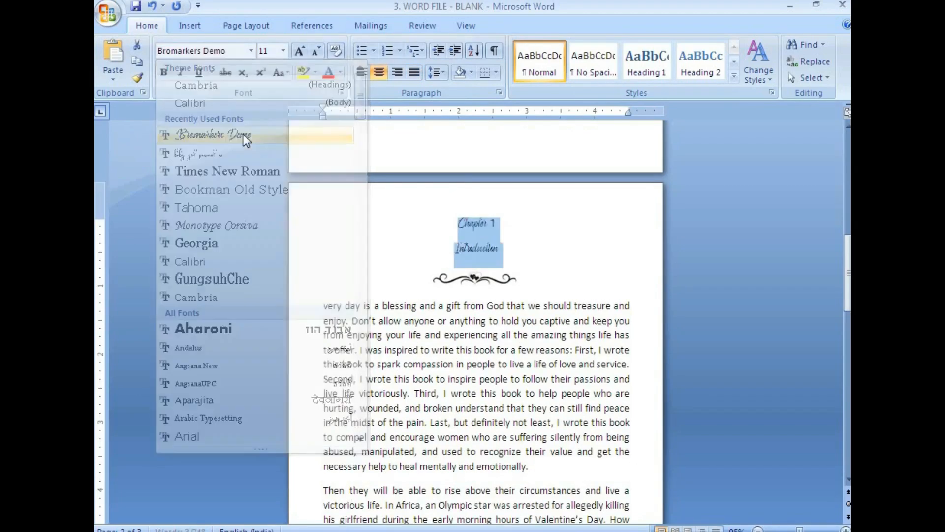
{"action": "left_click", "coordinate": [284, 50]}
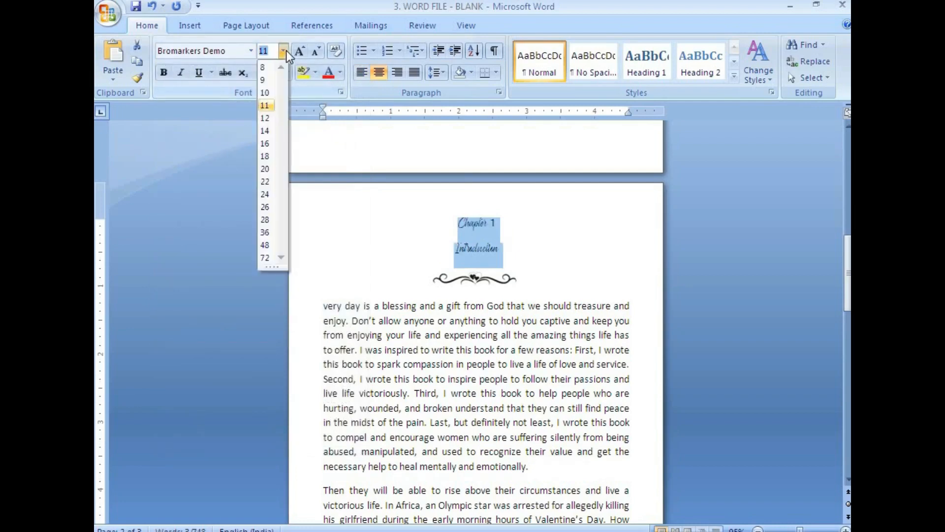
{"action": "left_click", "coordinate": [266, 130]}
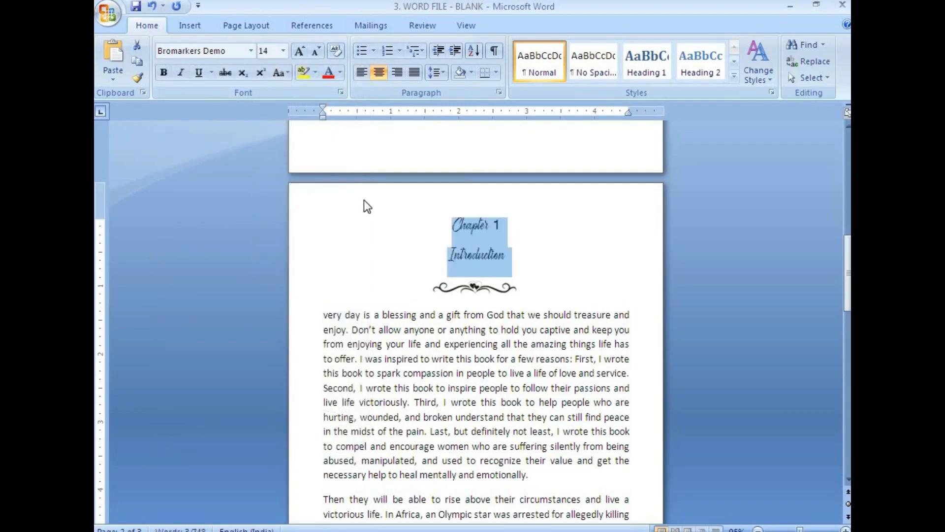
{"action": "key", "text": "ctrl+s"}
{"action": "scroll", "coordinate": [525, 374], "scroll_direction": "up", "scroll_amount": 10}
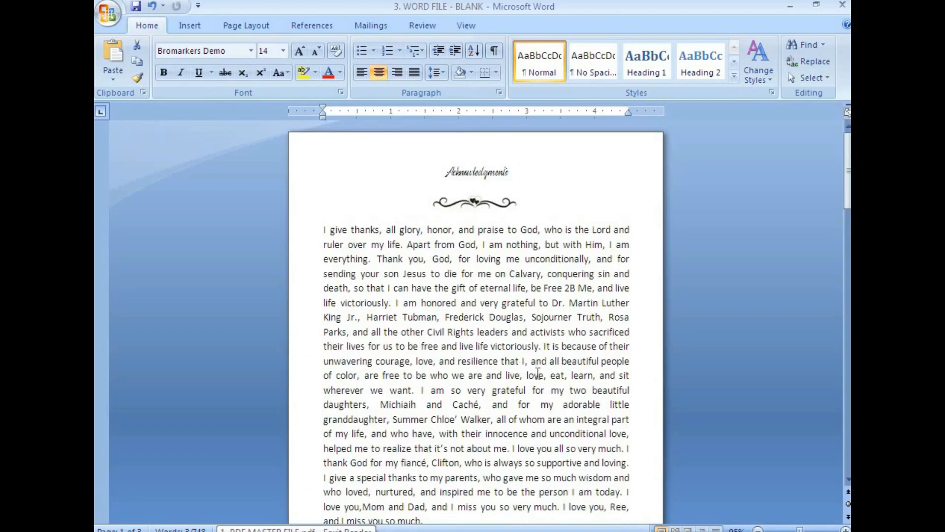
{"action": "left_click", "coordinate": [547, 385]}
{"action": "scroll", "coordinate": [548, 385], "scroll_direction": "down", "scroll_amount": 3}
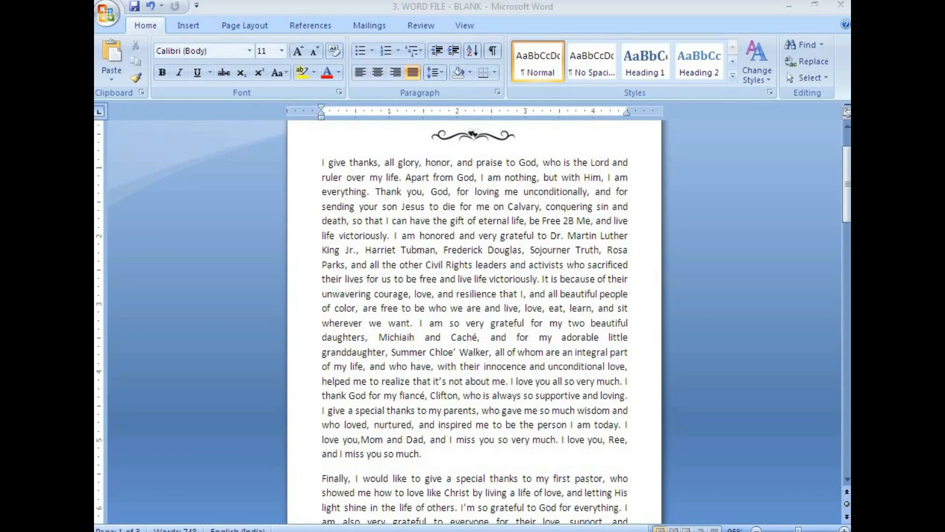
{"action": "scroll", "coordinate": [516, 420], "scroll_direction": "up", "scroll_amount": 3}
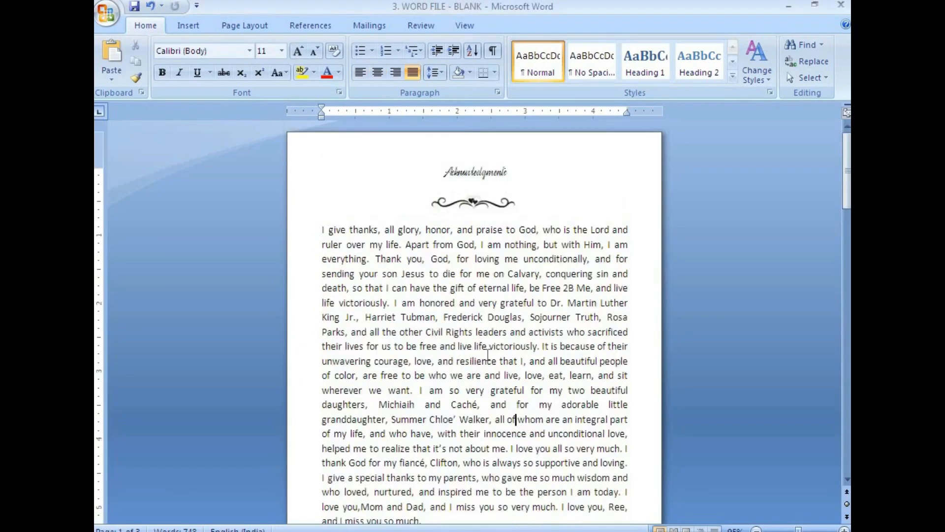
{"action": "left_click", "coordinate": [444, 171]}
{"action": "left_click", "coordinate": [450, 273]}
Switch to the PDF master file in Foxit Reader and select the Acknowledgments body text to examine its formatting
{"action": "left_click", "coordinate": [294, 530]}
{"action": "left_click", "coordinate": [291, 521]}
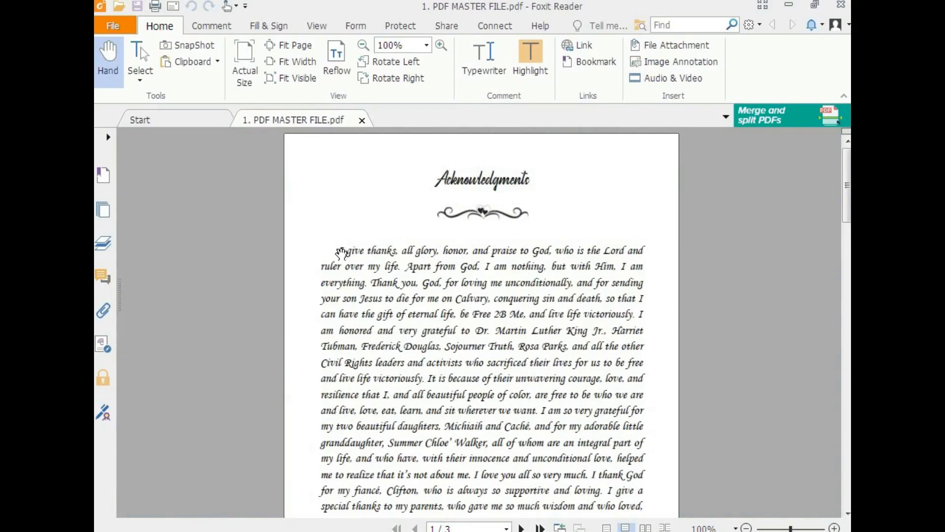
{"action": "left_click_drag", "start_coordinate": [340, 251], "coordinate": [595, 382]}
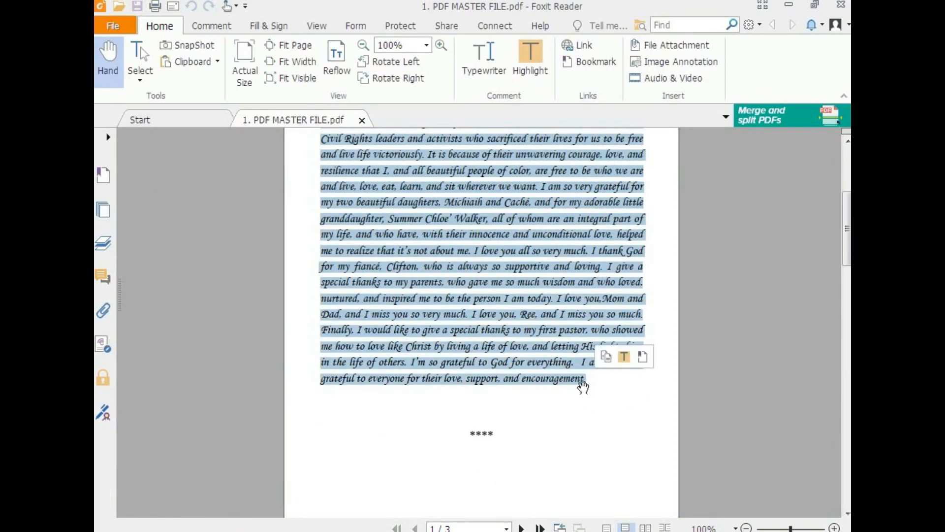
{"action": "scroll", "coordinate": [532, 383], "scroll_direction": "up", "scroll_amount": 5}
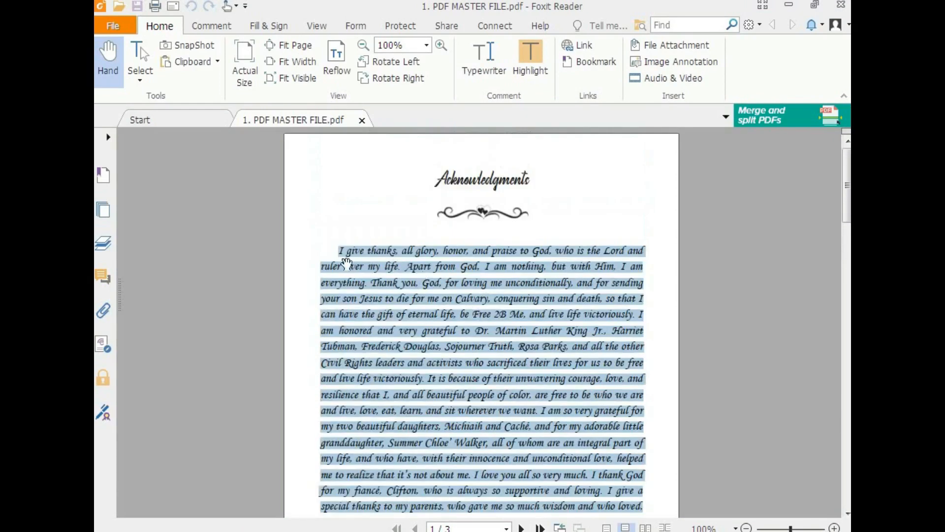
In the Word document, join the paragraph starting with "Finally" to the end of the preceding Acknowledgments paragraph and save the document
{"action": "left_click", "coordinate": [276, 523]}
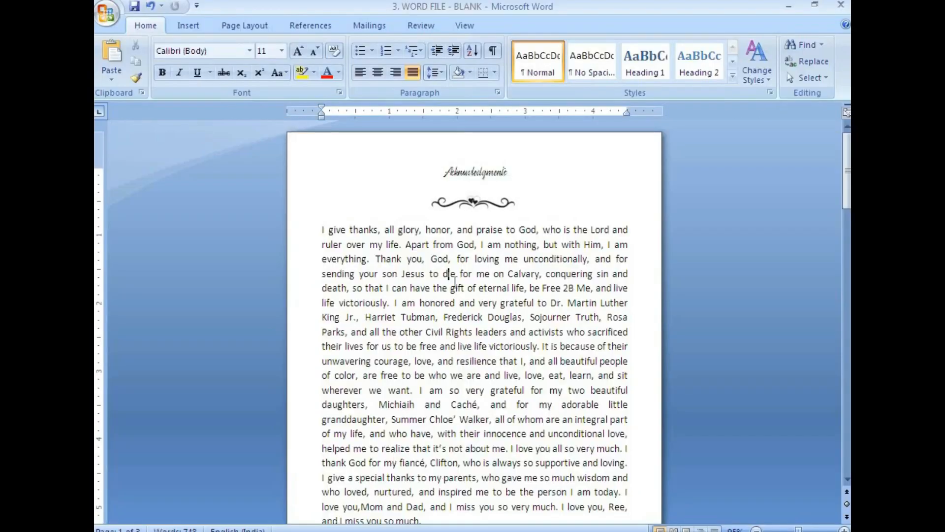
{"action": "left_click_drag", "start_coordinate": [318, 227], "coordinate": [399, 229]}
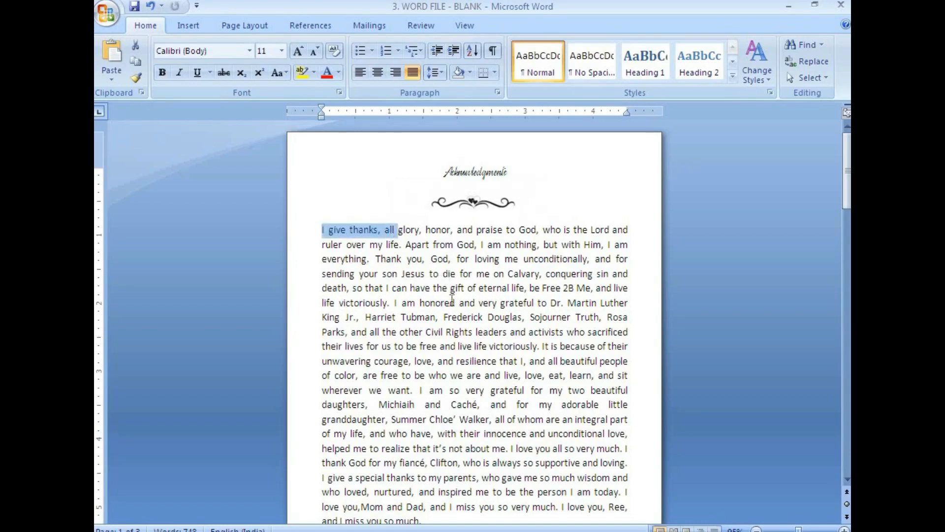
{"action": "scroll", "coordinate": [439, 453], "scroll_direction": "down", "scroll_amount": 3}
{"action": "left_click_drag", "start_coordinate": [402, 470], "coordinate": [374, 427]}
{"action": "left_click", "coordinate": [427, 387]}
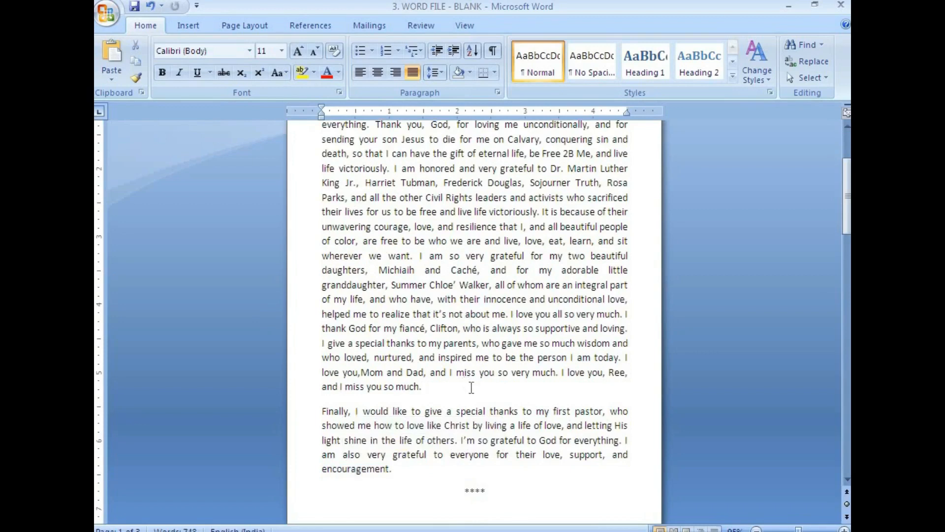
{"action": "key", "text": "Delete"}
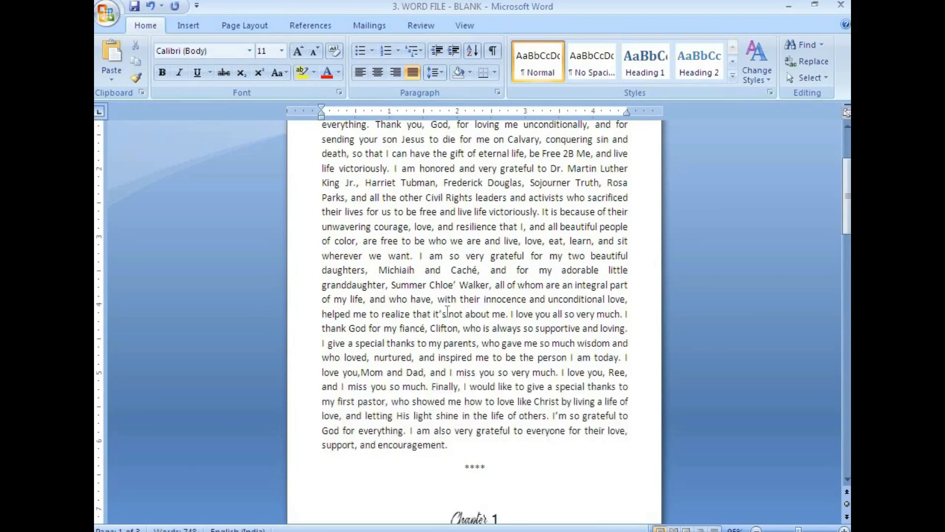
{"action": "left_click", "coordinate": [134, 6]}
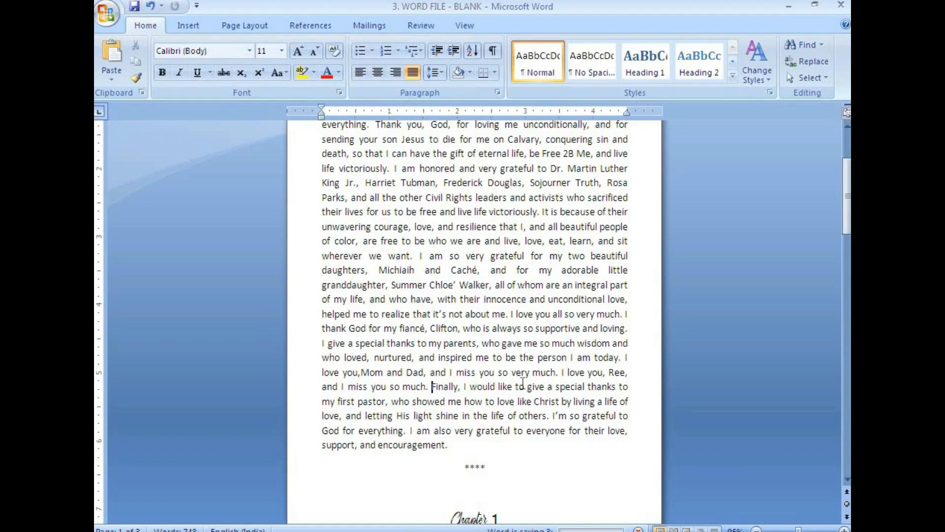
Insert a page break before the Chapter 1 heading so it starts on a new page
{"action": "scroll", "coordinate": [523, 383], "scroll_direction": "down", "scroll_amount": 3}
{"action": "left_click", "coordinate": [452, 384]}
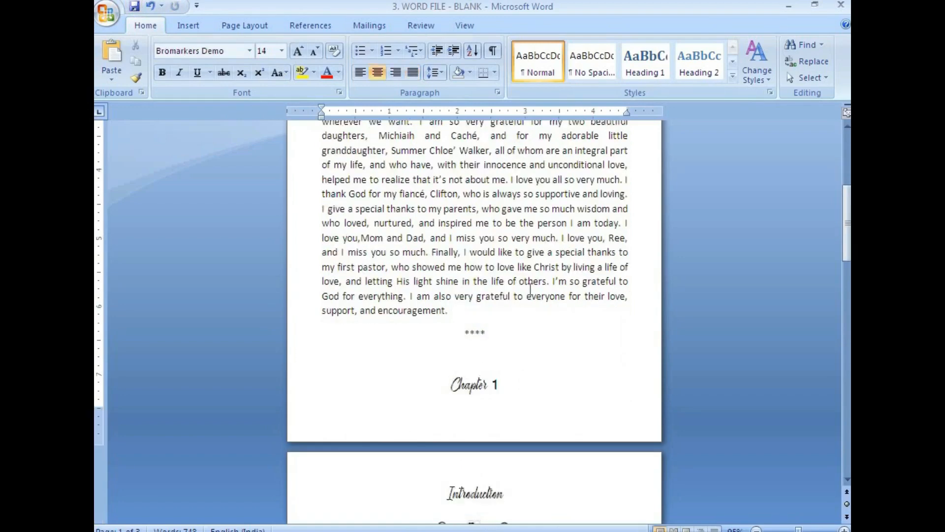
{"action": "key", "text": "ctrl+Return"}
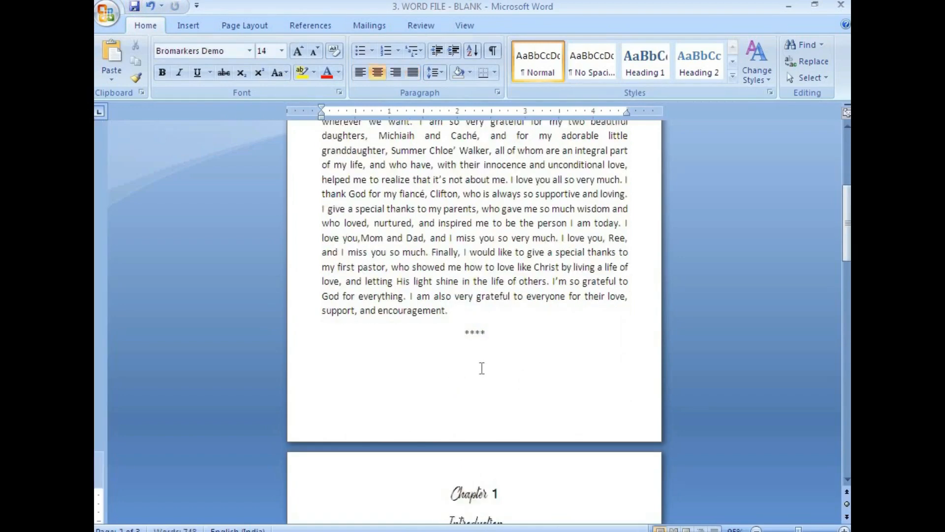
Check the Chapter 1 opening in the PDF master file, add the missing capital "E" before "very day" in Word, and save
{"action": "scroll", "coordinate": [483, 369], "scroll_direction": "down", "scroll_amount": 7}
{"action": "left_click", "coordinate": [322, 282]}
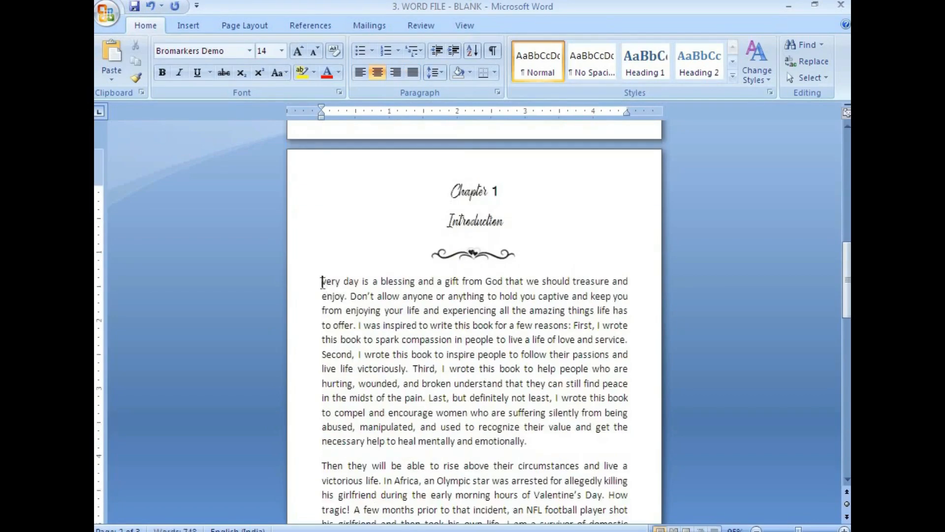
{"action": "left_click", "coordinate": [291, 520]}
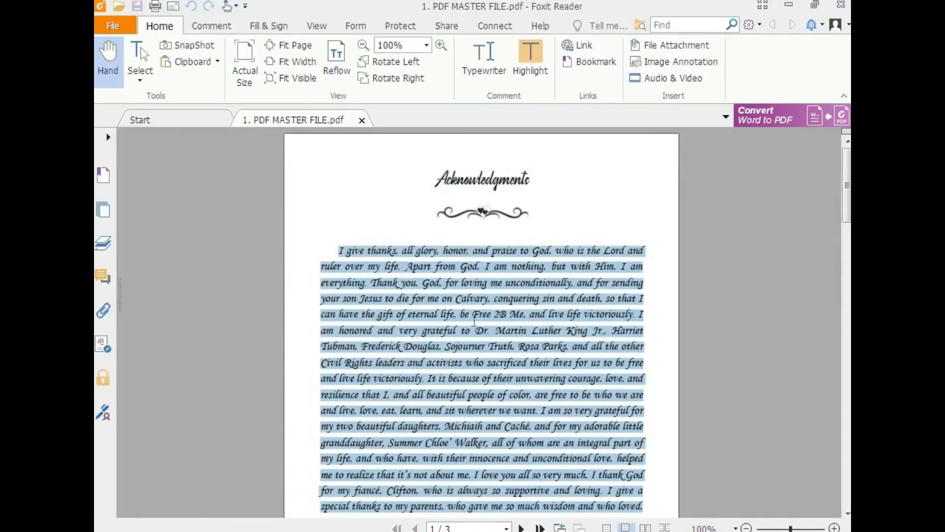
{"action": "scroll", "coordinate": [474, 320], "scroll_direction": "down", "scroll_amount": 10}
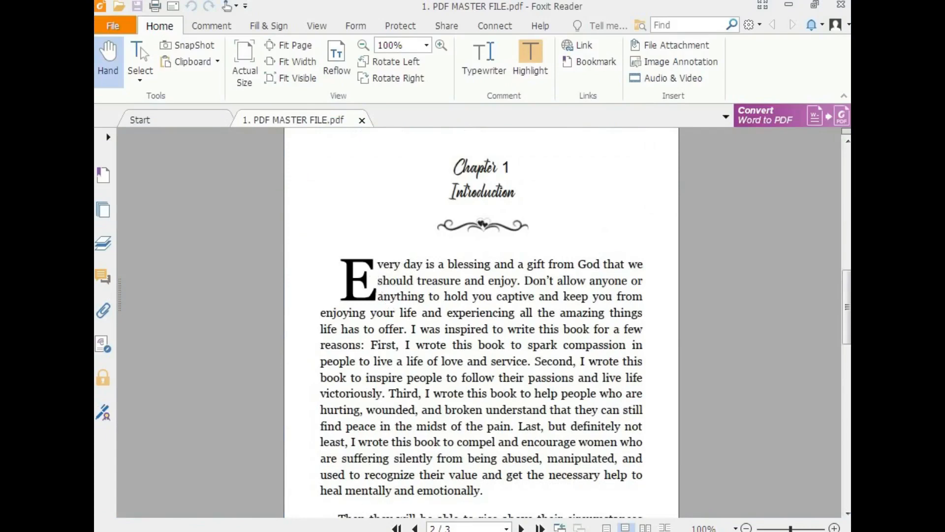
{"action": "left_click", "coordinate": [320, 531]}
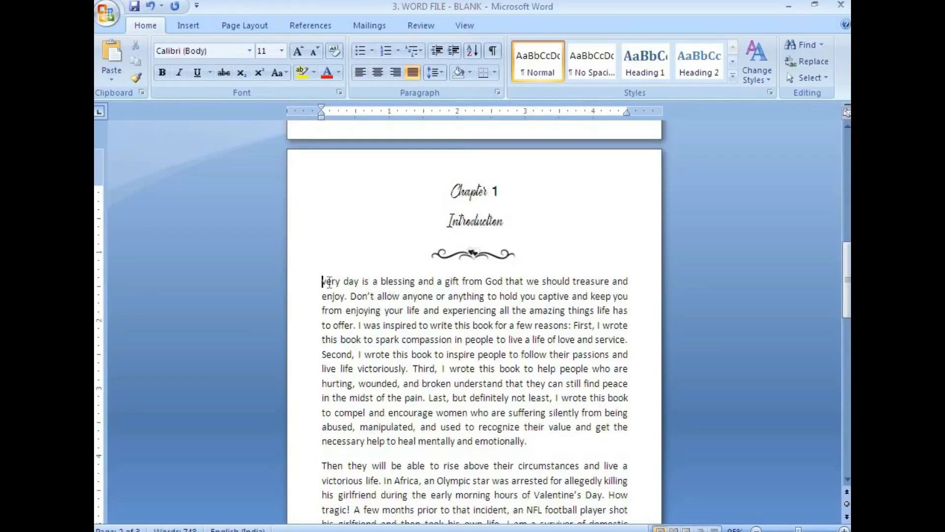
{"action": "type", "text": "e"}
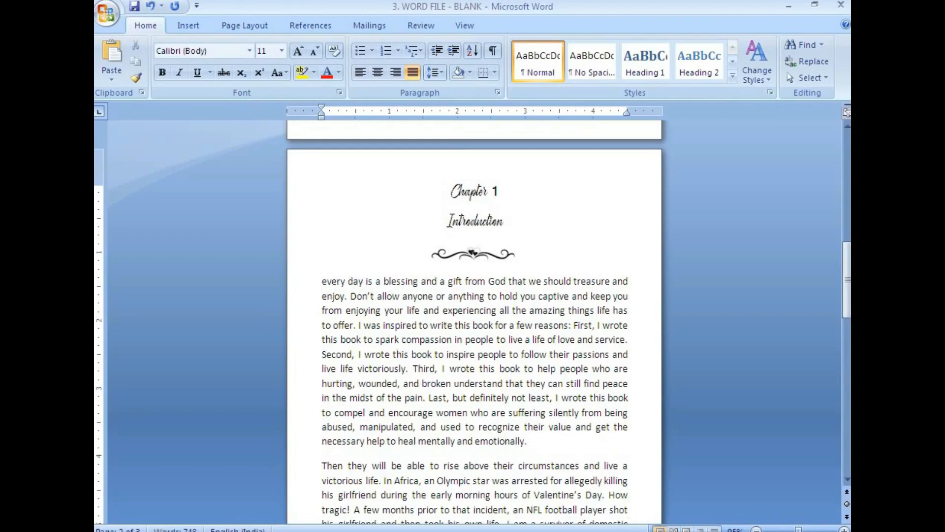
{"action": "key", "text": "BackSpace"}
{"action": "type", "text": "E"}
{"action": "left_click", "coordinate": [423, 296]}
{"action": "left_click", "coordinate": [133, 6]}
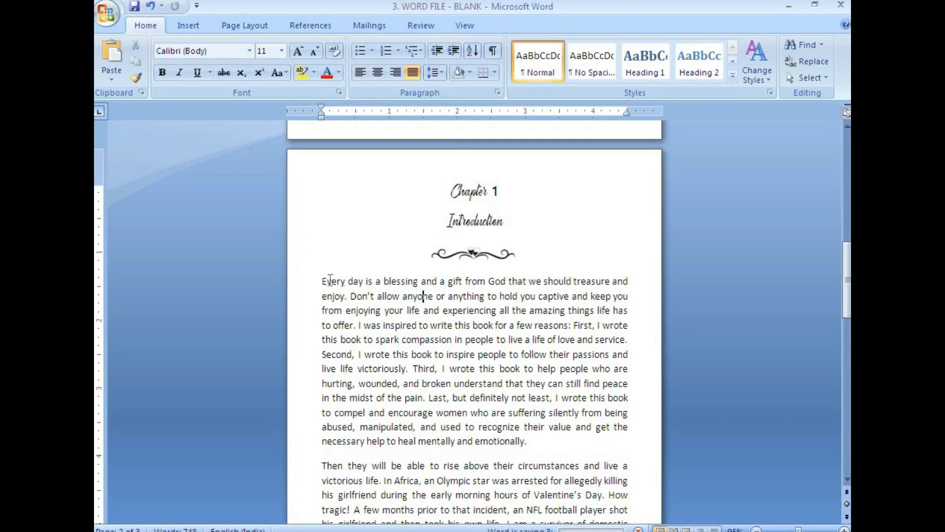
Compare the first two Chapter 1 paragraphs in Word with those in the PDF master file by selecting each one in both
{"action": "left_click_drag", "start_coordinate": [321, 281], "coordinate": [530, 441]}
{"action": "key", "text": "ctrl+z"}
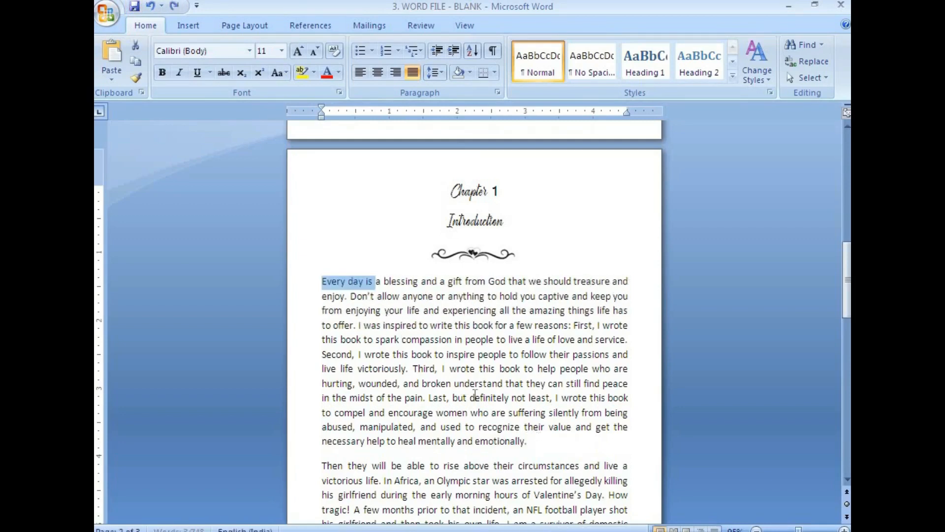
{"action": "left_click", "coordinate": [324, 279]}
{"action": "left_click_drag", "start_coordinate": [322, 281], "coordinate": [407, 462]}
{"action": "left_click", "coordinate": [295, 529]}
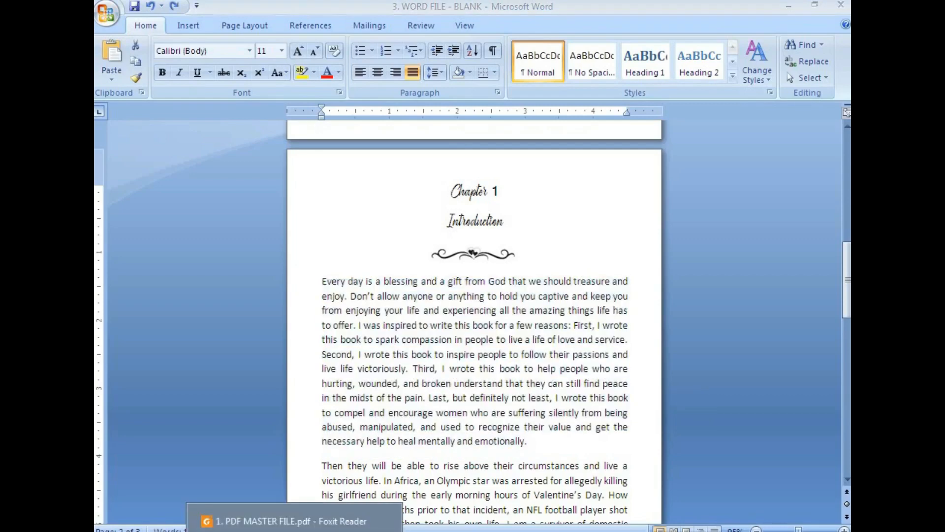
{"action": "left_click_drag", "start_coordinate": [376, 262], "coordinate": [486, 494]}
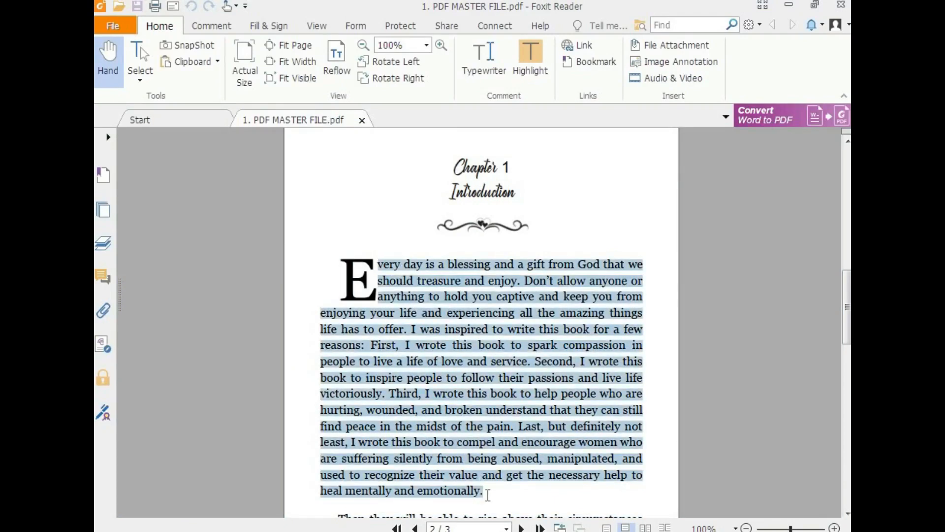
{"action": "scroll", "coordinate": [509, 393], "scroll_direction": "down", "scroll_amount": 5}
{"action": "scroll", "coordinate": [503, 365], "scroll_direction": "down", "scroll_amount": 1}
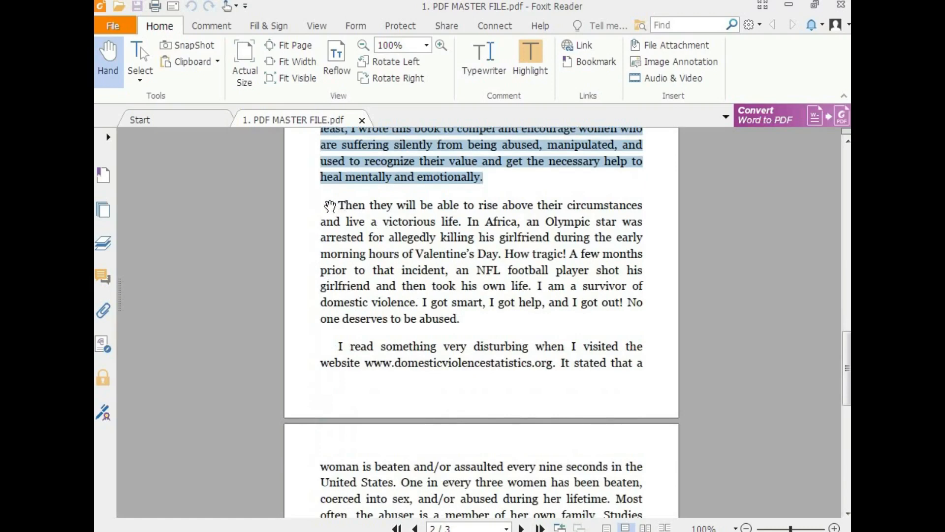
{"action": "left_click_drag", "start_coordinate": [339, 201], "coordinate": [461, 321]}
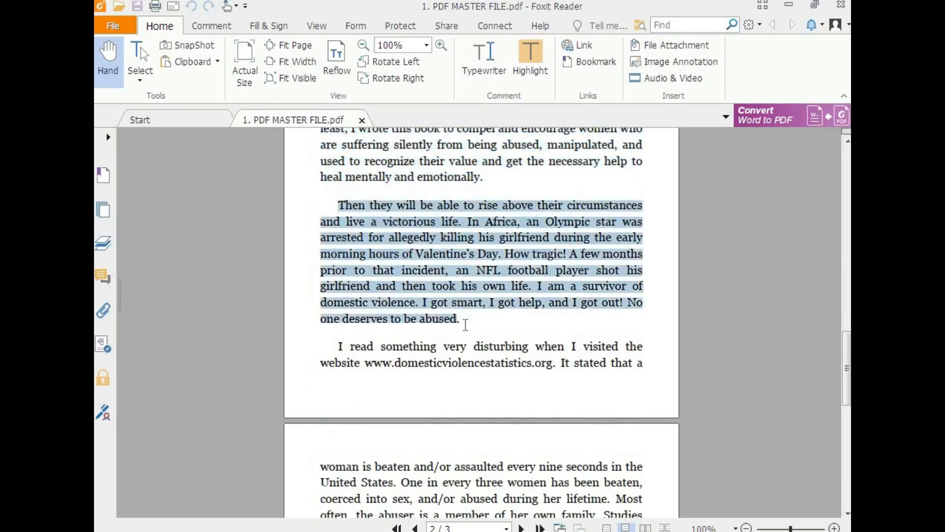
{"action": "left_click", "coordinate": [329, 521]}
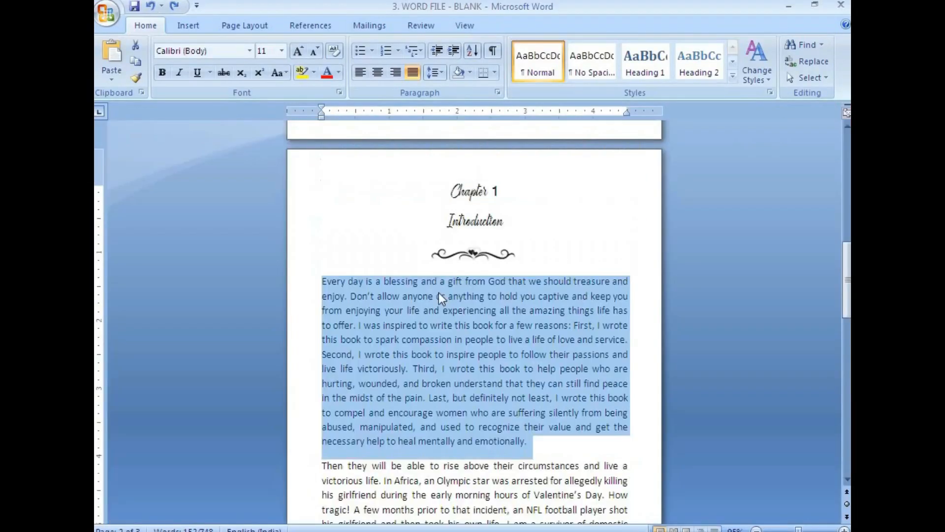
{"action": "scroll", "coordinate": [439, 293], "scroll_direction": "down", "scroll_amount": 5}
{"action": "left_click_drag", "start_coordinate": [324, 263], "coordinate": [368, 351]}
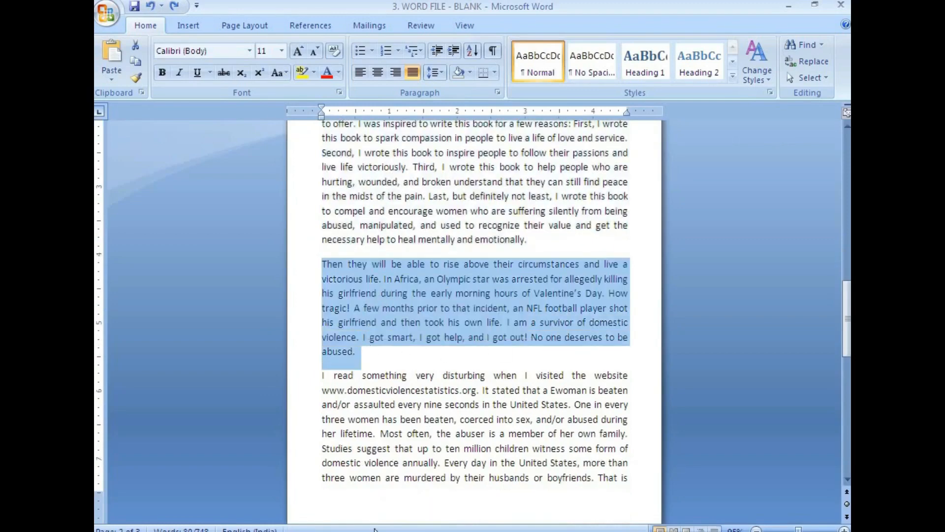
Compare the paragraph starting "I read something very disturbing" in the PDF master file with its Word version by selecting both
{"action": "left_click", "coordinate": [319, 527]}
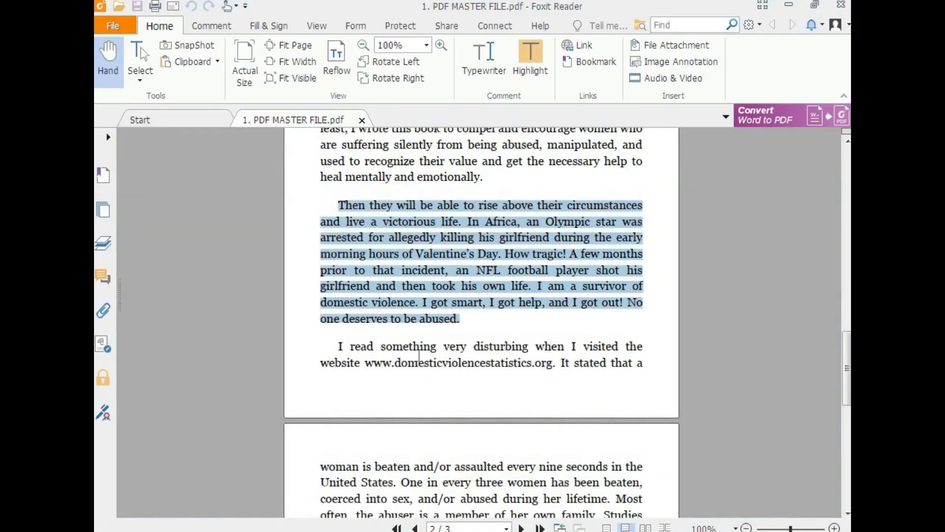
{"action": "scroll", "coordinate": [419, 356], "scroll_direction": "down", "scroll_amount": 3}
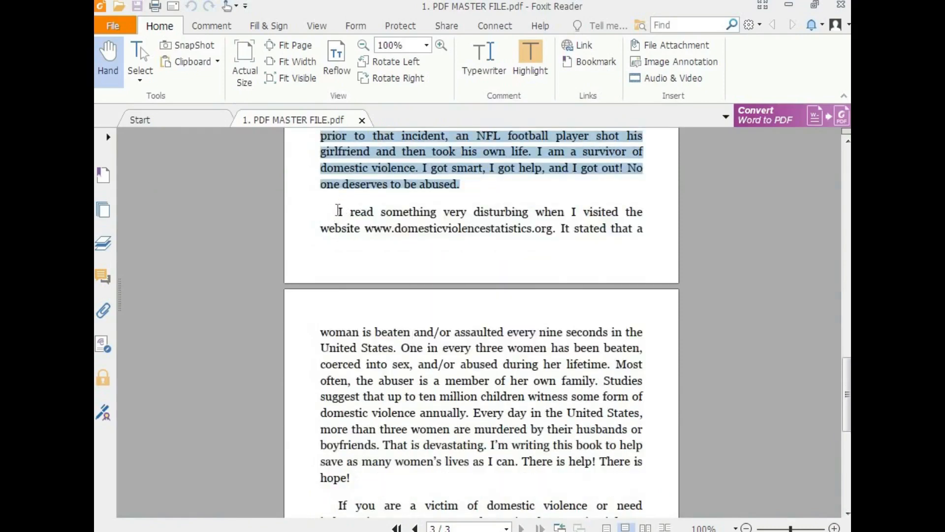
{"action": "left_click_drag", "start_coordinate": [338, 212], "coordinate": [370, 473]}
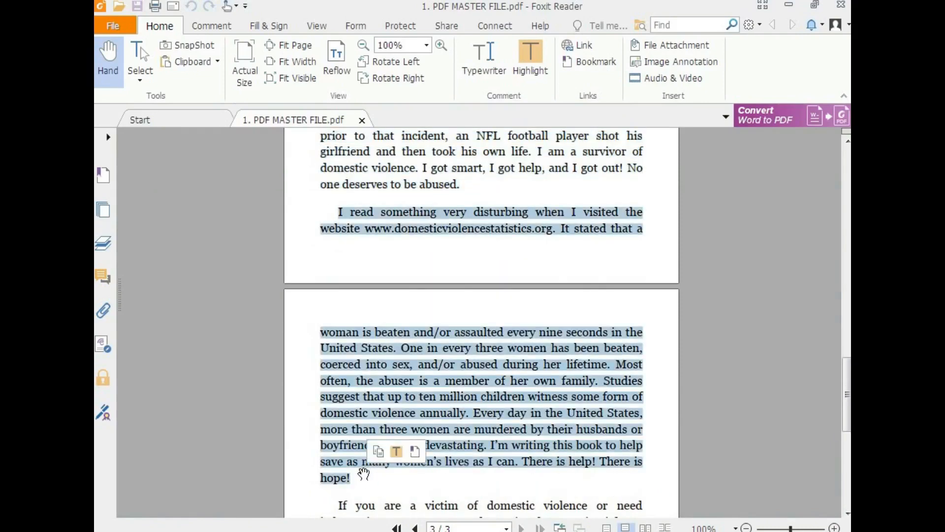
{"action": "key", "text": "alt+Tab"}
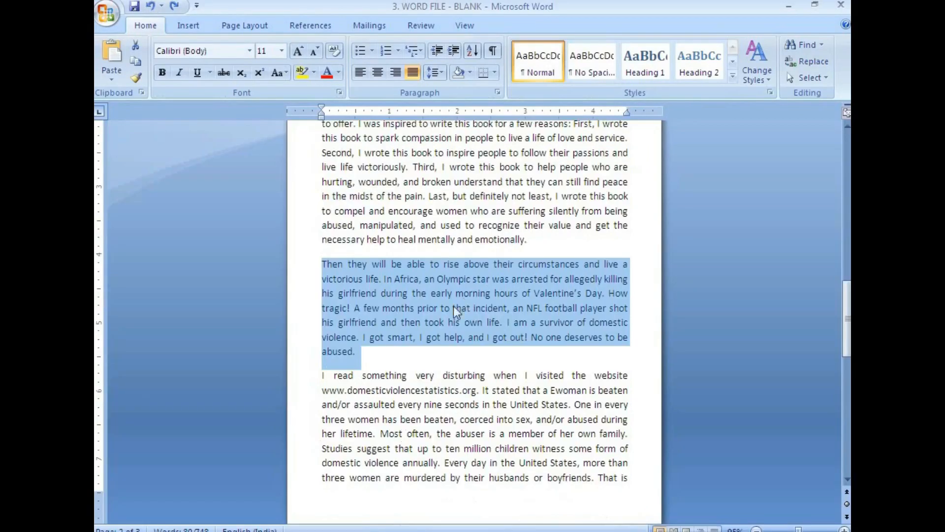
{"action": "scroll", "coordinate": [365, 279], "scroll_direction": "down", "scroll_amount": 4}
{"action": "left_click_drag", "start_coordinate": [319, 274], "coordinate": [472, 422]}
{"action": "scroll", "coordinate": [443, 334], "scroll_direction": "down", "scroll_amount": 2}
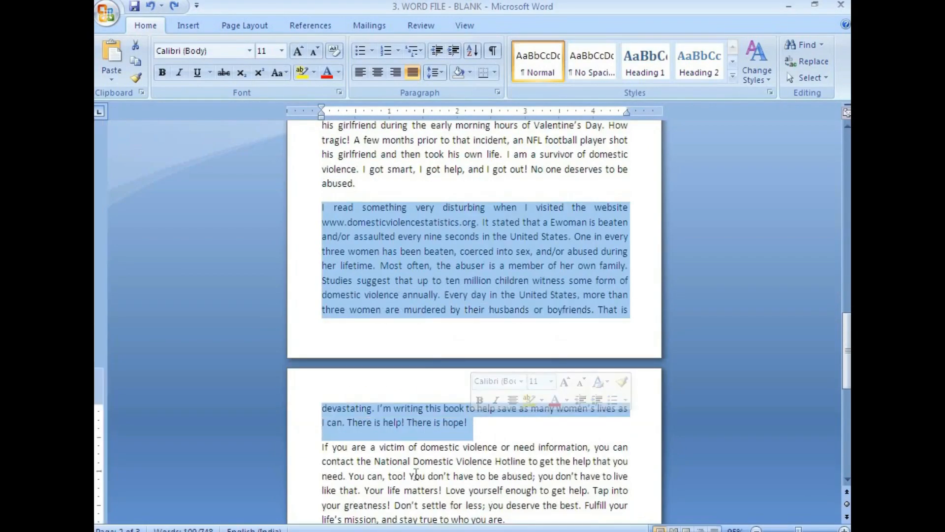
Compare the final paragraph starting "If you are a victim" in the PDF master file with its Word version by selecting both
{"action": "key", "text": "alt+Tab"}
{"action": "scroll", "coordinate": [449, 287], "scroll_direction": "down", "scroll_amount": 5}
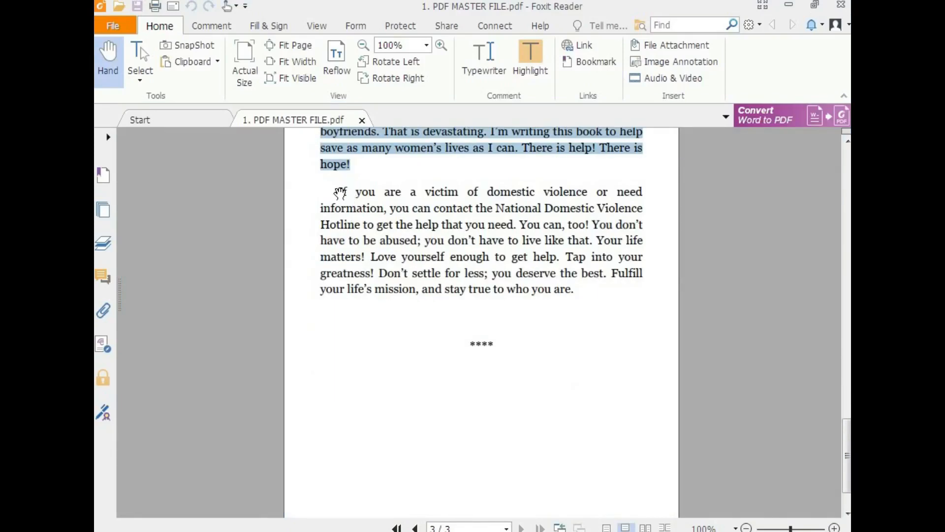
{"action": "left_click_drag", "start_coordinate": [337, 191], "coordinate": [571, 294]}
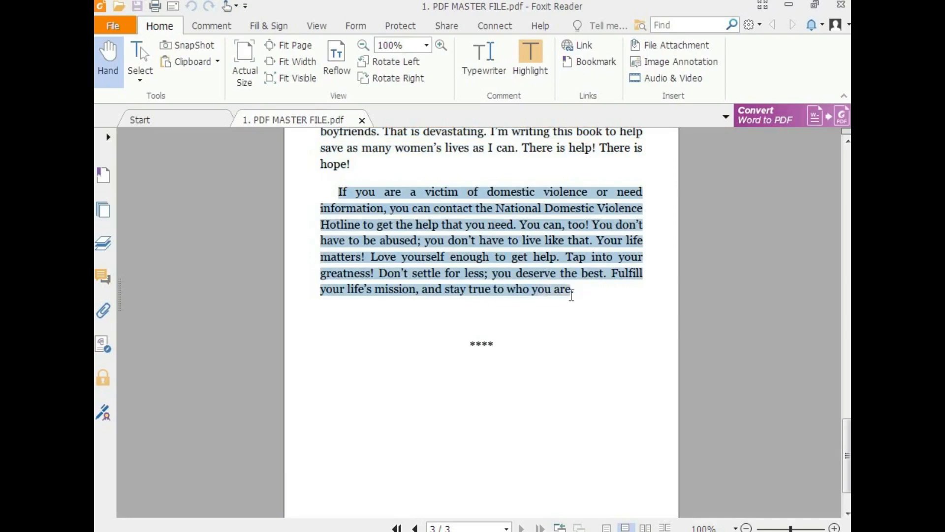
{"action": "key", "text": "alt+Tab"}
{"action": "triple_click", "coordinate": [401, 270]}
{"action": "scroll", "coordinate": [403, 304], "scroll_direction": "down", "scroll_amount": 4}
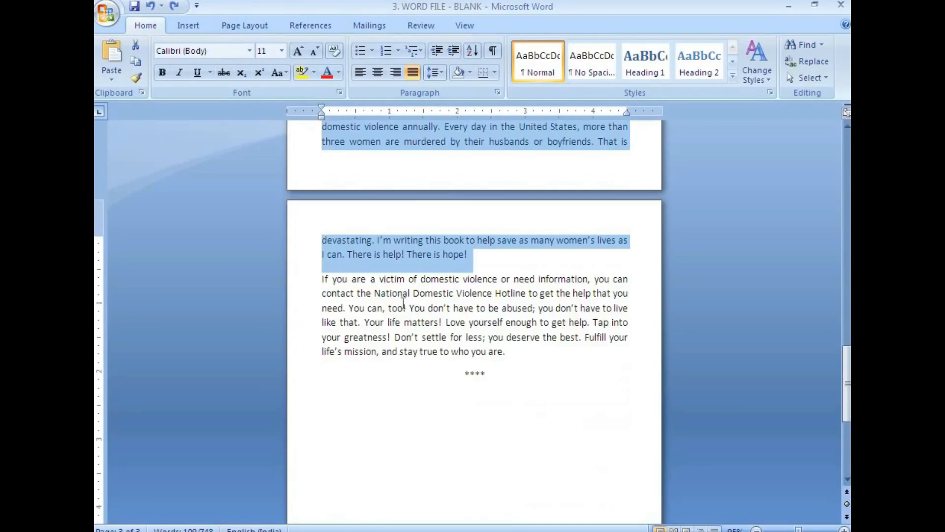
{"action": "left_click_drag", "start_coordinate": [320, 279], "coordinate": [521, 351]}
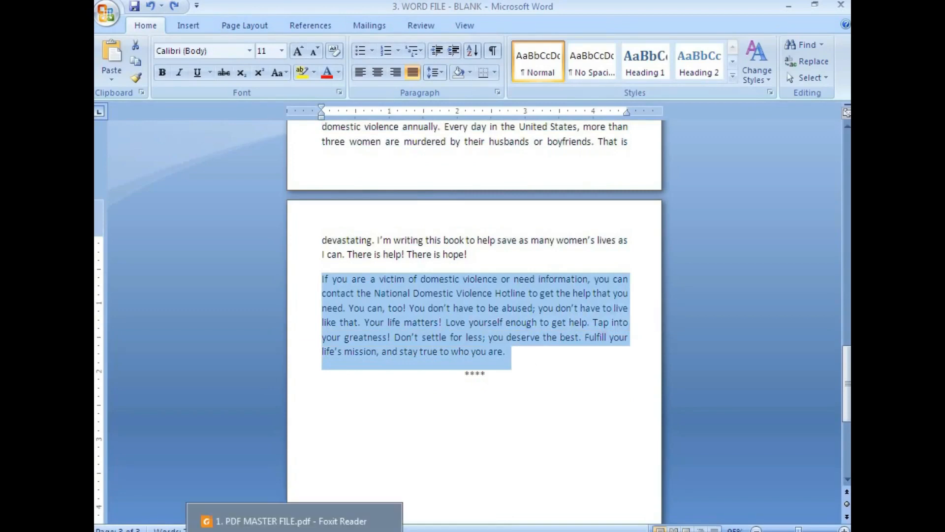
Check the spacing above the closing asterisks in the PDF master file and insert an empty line after the final paragraph in Word
{"action": "left_click", "coordinate": [290, 521]}
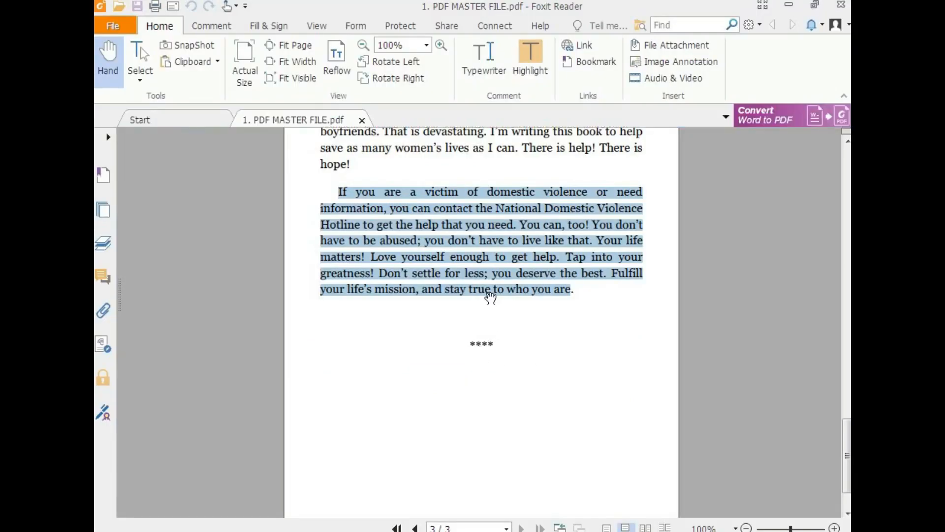
{"action": "key", "text": "alt+Tab"}
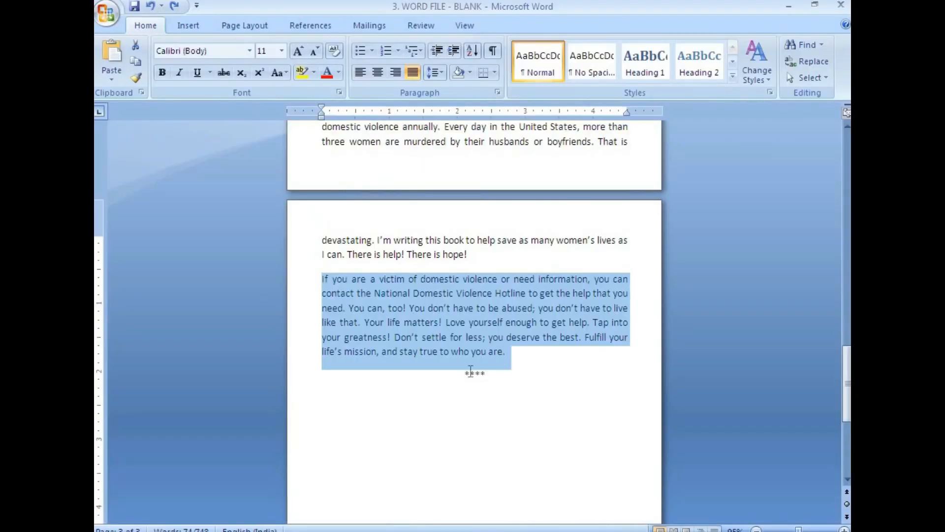
{"action": "left_click", "coordinate": [512, 353]}
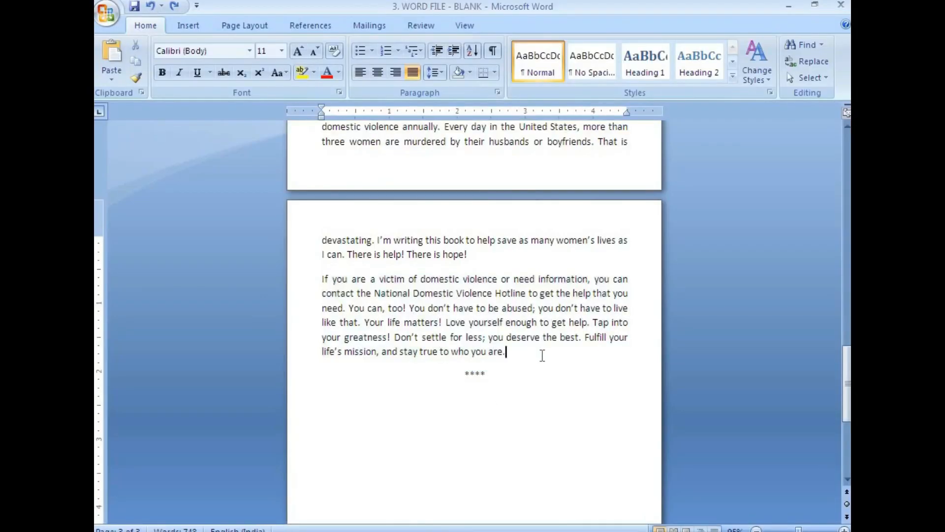
{"action": "key", "text": "Return"}
Check the spacing above the Acknowledgments asterisks in the PDF master file, insert an empty line above them in Word, and save the document
{"action": "scroll", "coordinate": [499, 347], "scroll_direction": "up", "scroll_amount": 20}
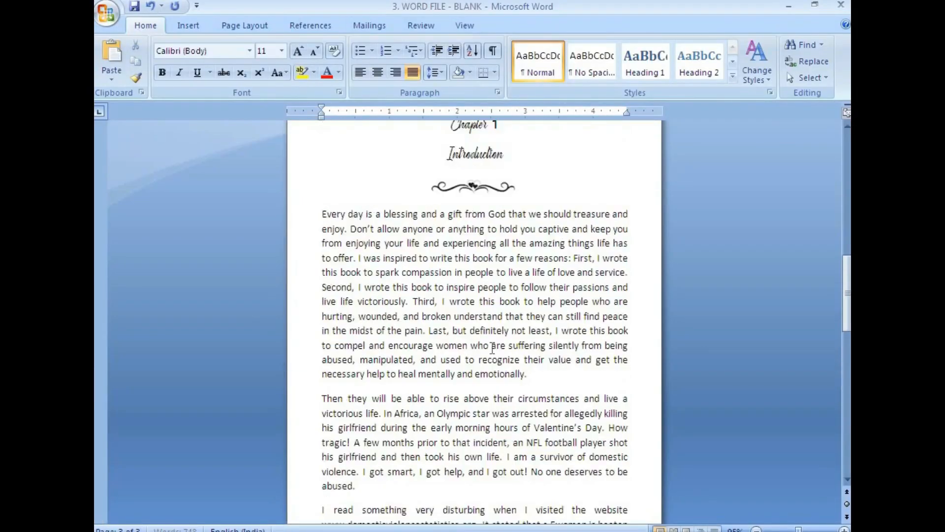
{"action": "left_click", "coordinate": [459, 344]}
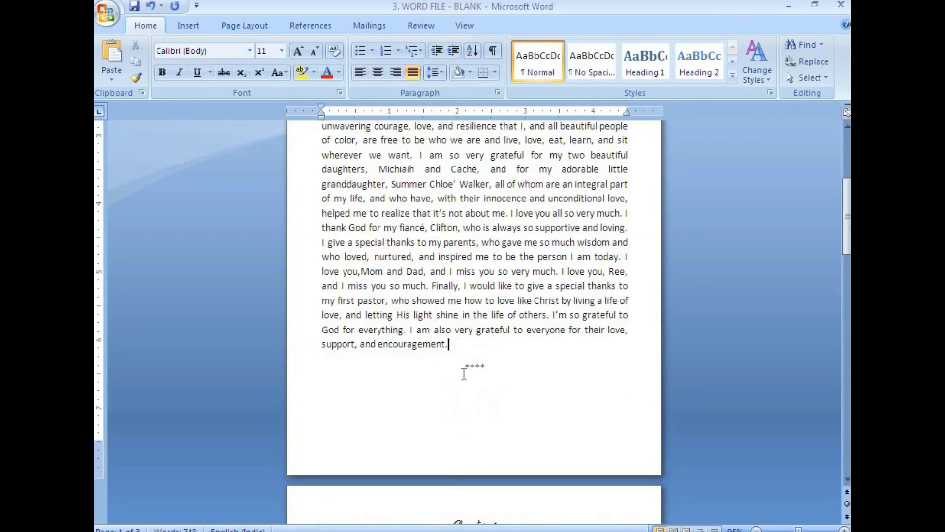
{"action": "key", "text": "alt+Tab"}
{"action": "scroll", "coordinate": [473, 323], "scroll_direction": "up", "scroll_amount": 15}
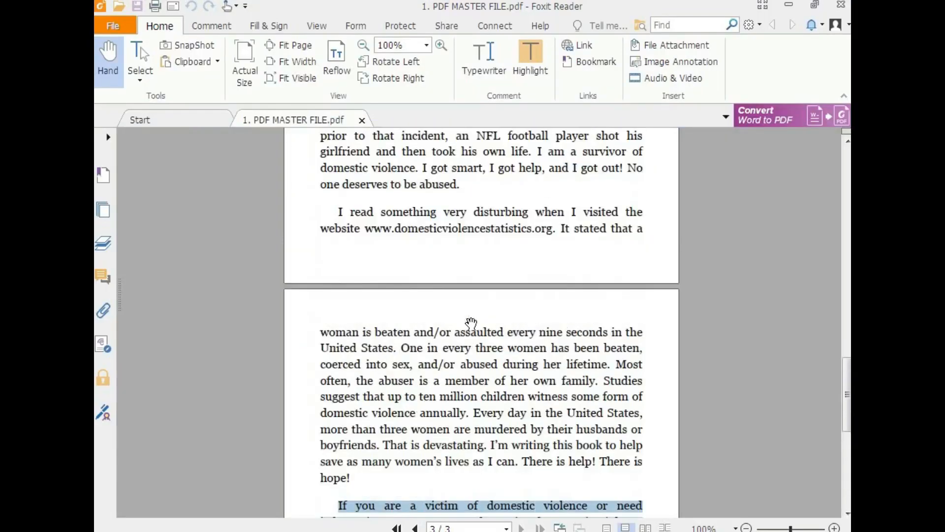
{"action": "scroll", "coordinate": [473, 318], "scroll_direction": "up", "scroll_amount": 10}
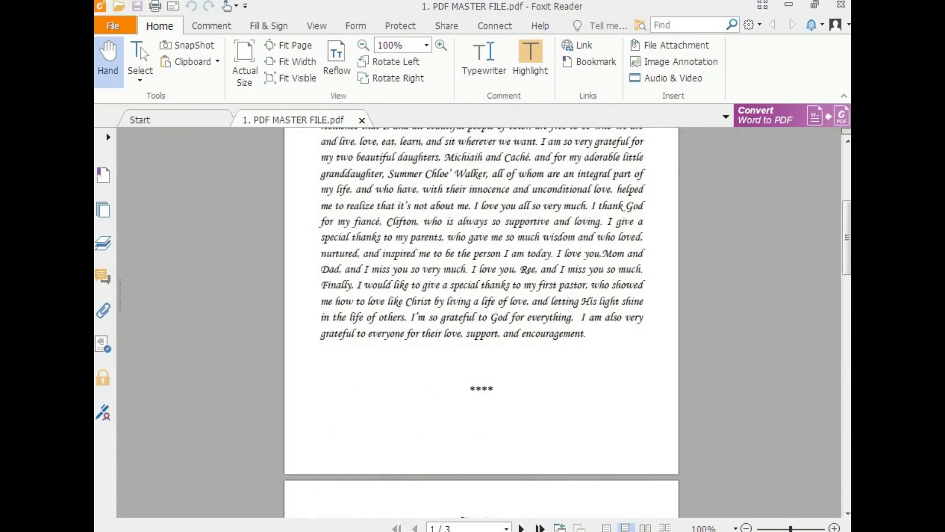
{"action": "key", "text": "alt+Tab"}
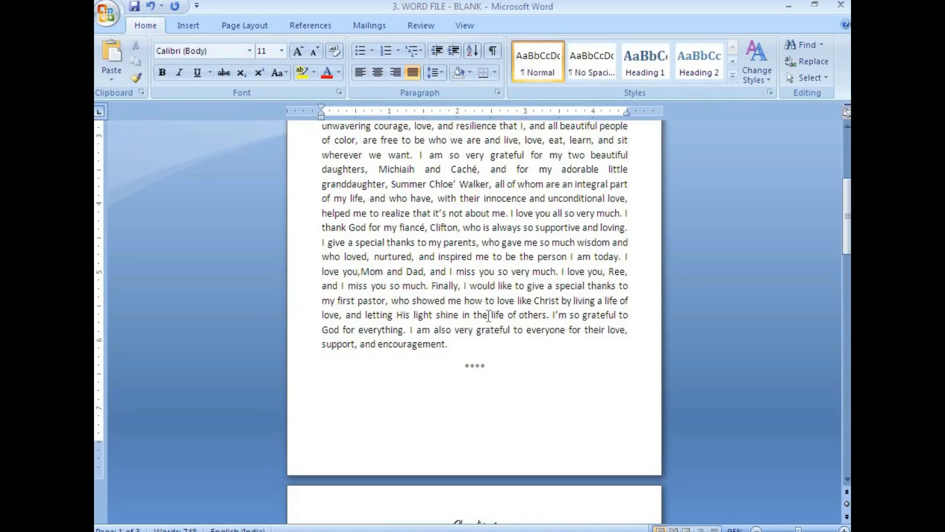
{"action": "key", "text": "Return"}
{"action": "scroll", "coordinate": [488, 311], "scroll_direction": "up", "scroll_amount": 5}
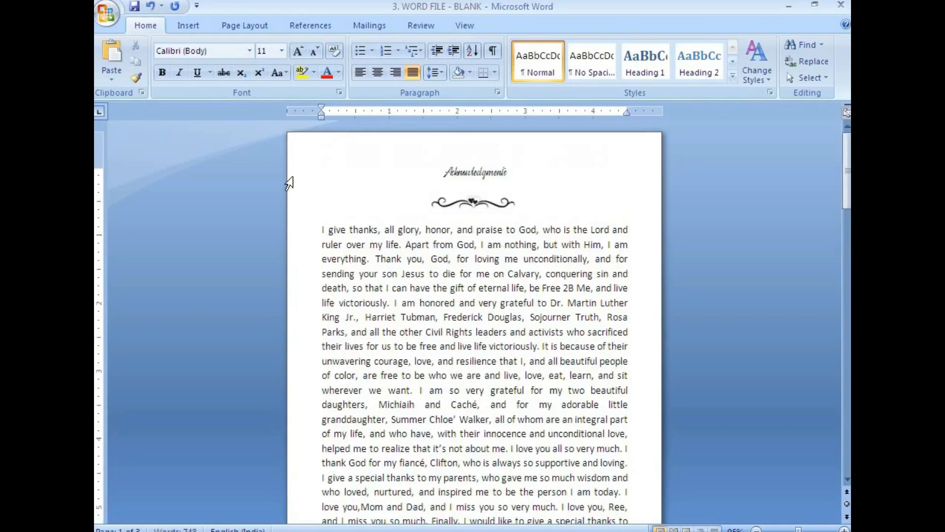
{"action": "left_click", "coordinate": [134, 7]}
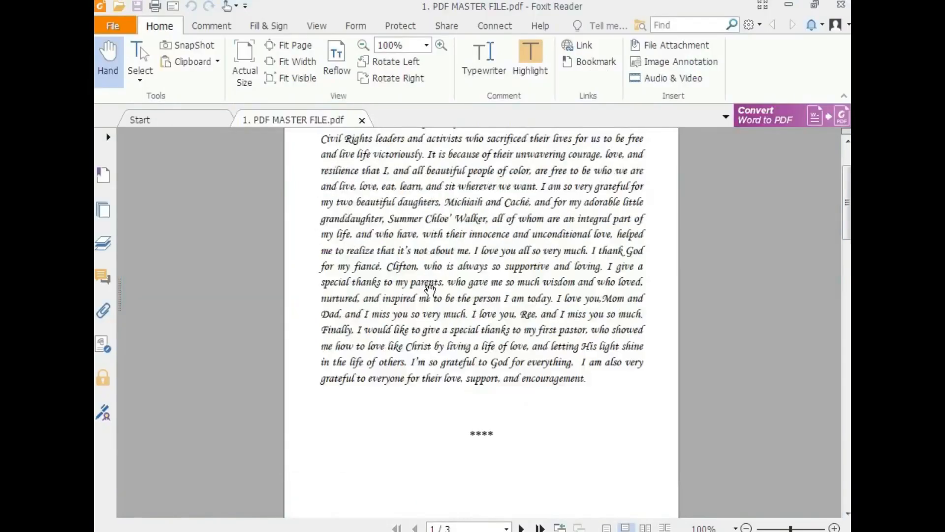
Examine the body text styling of the Acknowledgments and Chapter 1 pages in the PDF master file, selecting the paragraphs on both pages
{"action": "scroll", "coordinate": [429, 290], "scroll_direction": "up", "scroll_amount": 3}
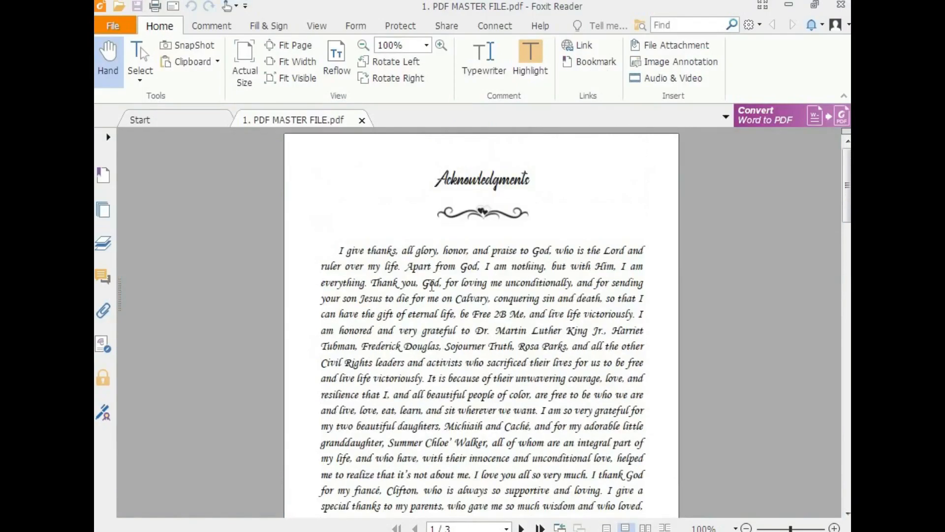
{"action": "scroll", "coordinate": [428, 291], "scroll_direction": "down", "scroll_amount": 10}
{"action": "scroll", "coordinate": [427, 292], "scroll_direction": "down", "scroll_amount": 2}
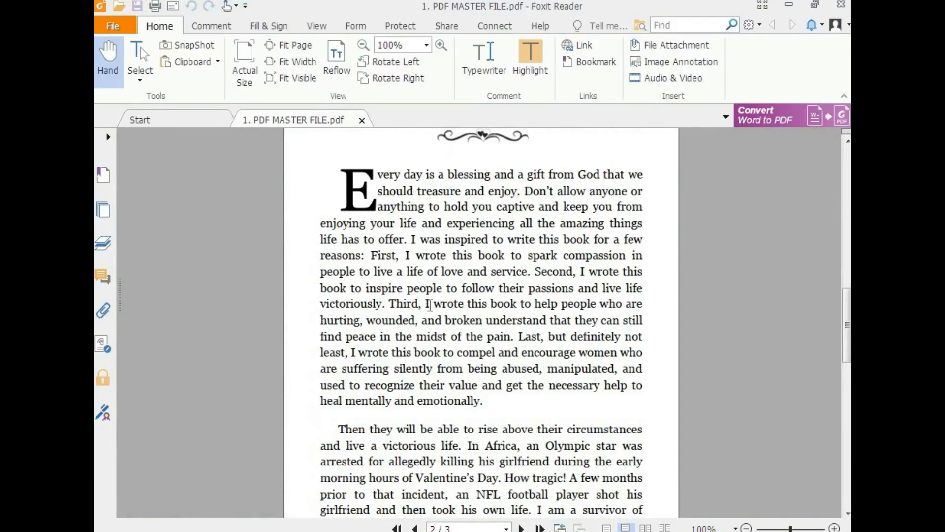
{"action": "left_click_drag", "start_coordinate": [377, 174], "coordinate": [442, 272]}
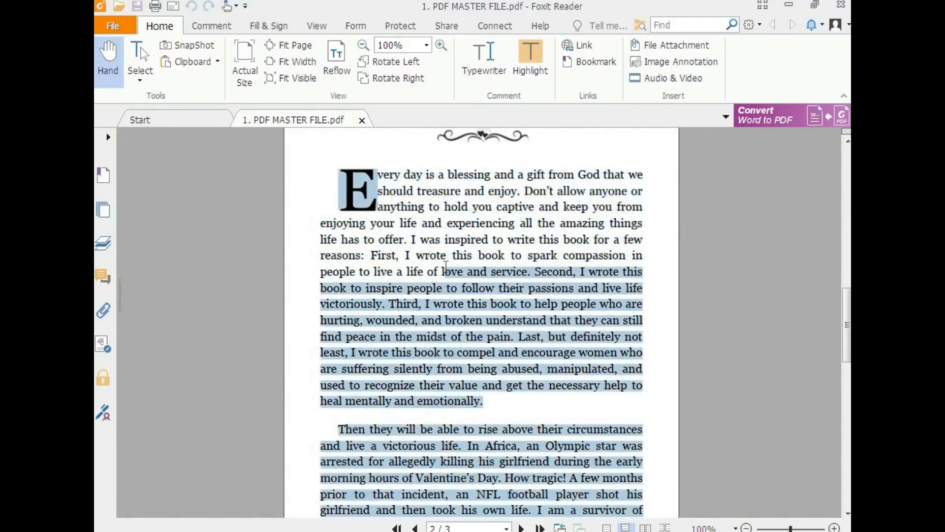
{"action": "scroll", "coordinate": [453, 309], "scroll_direction": "up", "scroll_amount": 10}
{"action": "scroll", "coordinate": [453, 309], "scroll_direction": "up", "scroll_amount": 3}
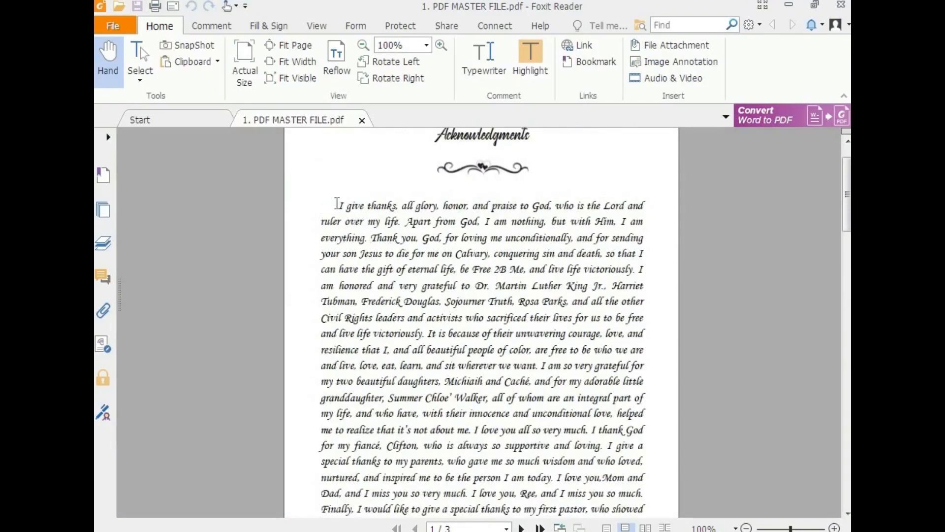
{"action": "left_click_drag", "start_coordinate": [337, 204], "coordinate": [596, 481]}
{"action": "scroll", "coordinate": [469, 302], "scroll_direction": "up", "scroll_amount": 3}
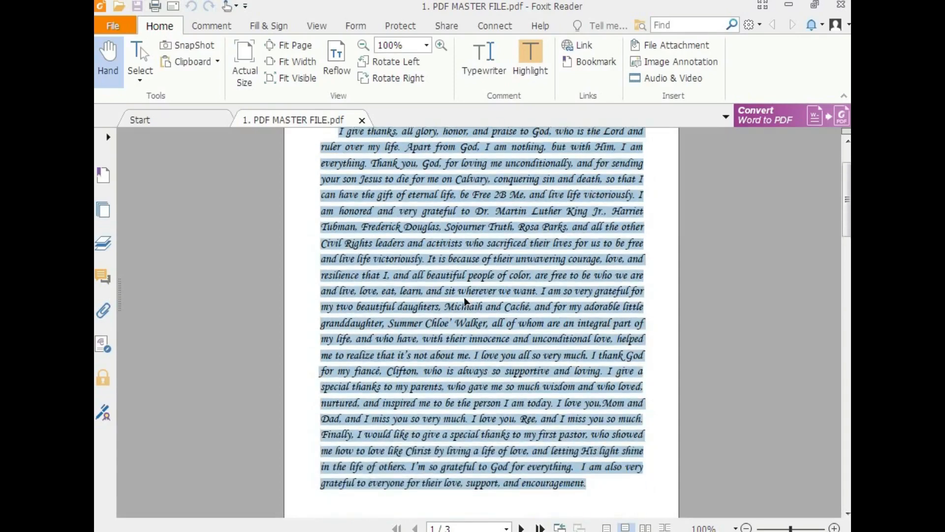
{"action": "left_click", "coordinate": [426, 298]}
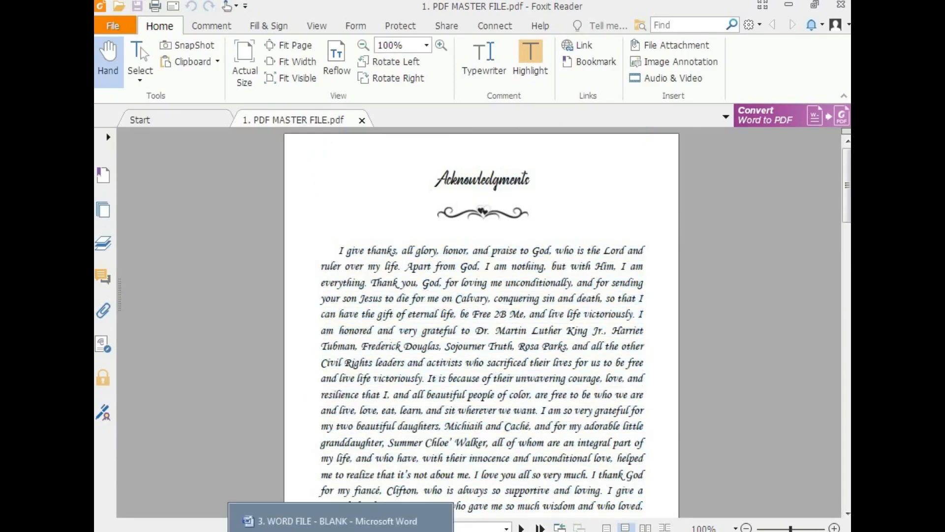
Switch to Word and apply the Monotype Corsiva font to the whole Acknowledgments paragraph
{"action": "left_click", "coordinate": [328, 524]}
{"action": "left_click_drag", "start_coordinate": [321, 226], "coordinate": [486, 400]}
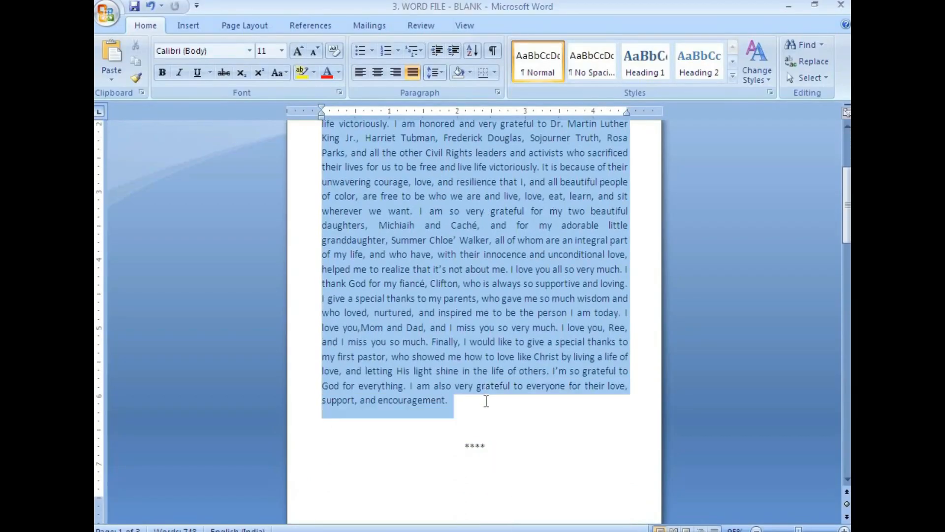
{"action": "left_click", "coordinate": [249, 50]}
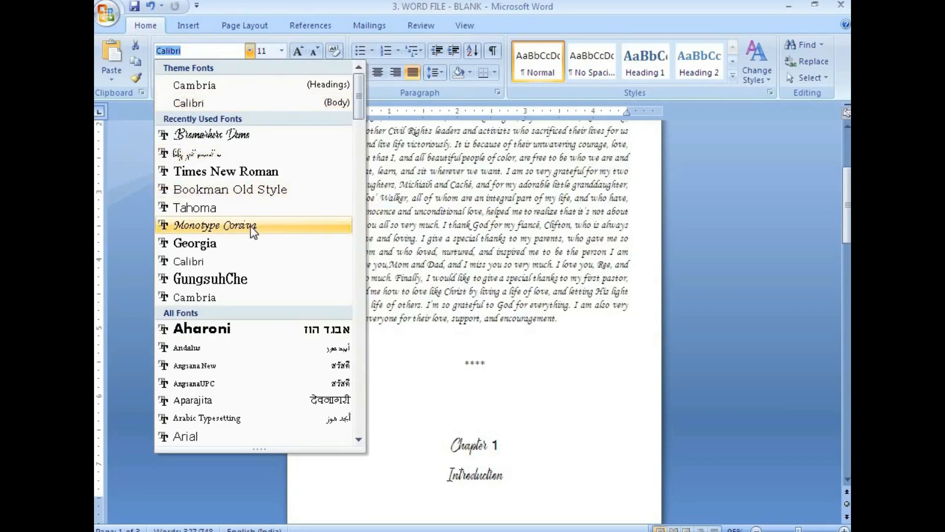
{"action": "left_click", "coordinate": [250, 226]}
{"action": "scroll", "coordinate": [477, 232], "scroll_direction": "up", "scroll_amount": 4}
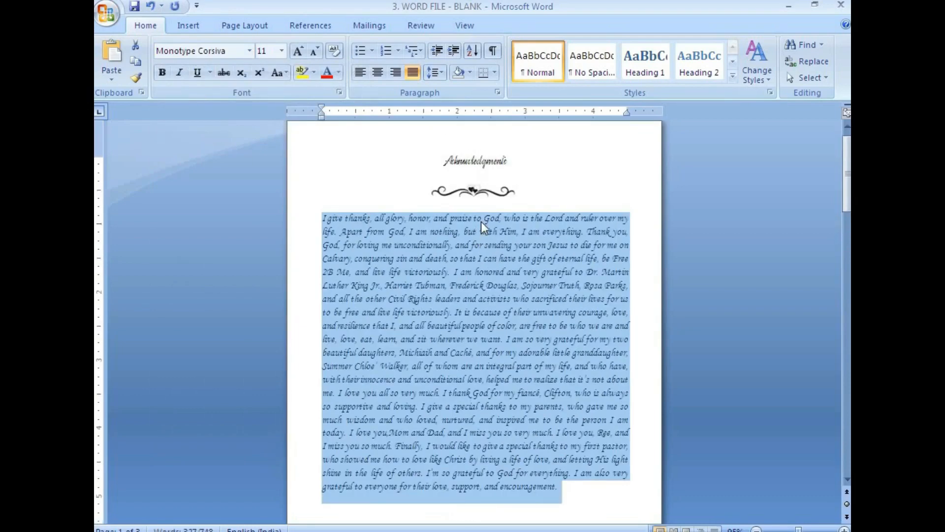
{"action": "left_click", "coordinate": [491, 292]}
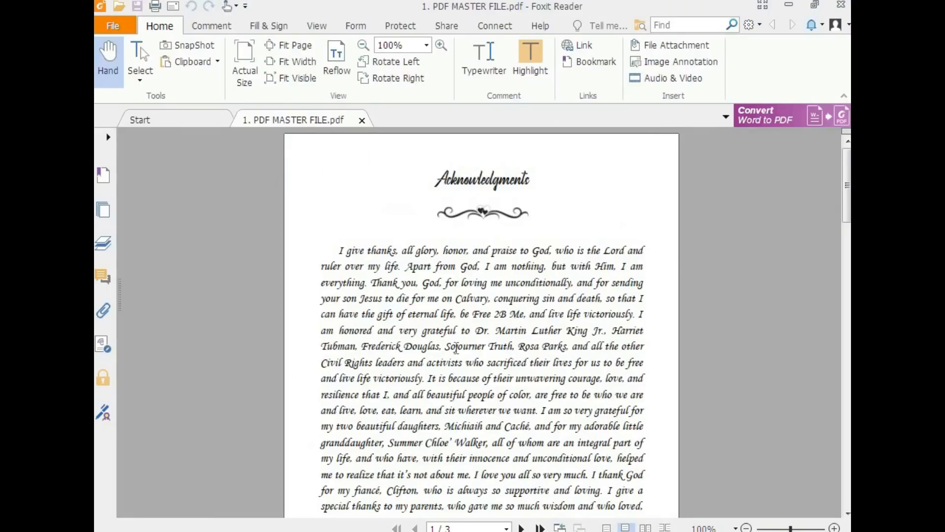
Compare the first Acknowledgments line in the PDF and Word, and enlarge the Word paragraph's text to size 12, followed by 12.5
{"action": "left_click_drag", "start_coordinate": [340, 250], "coordinate": [646, 250]}
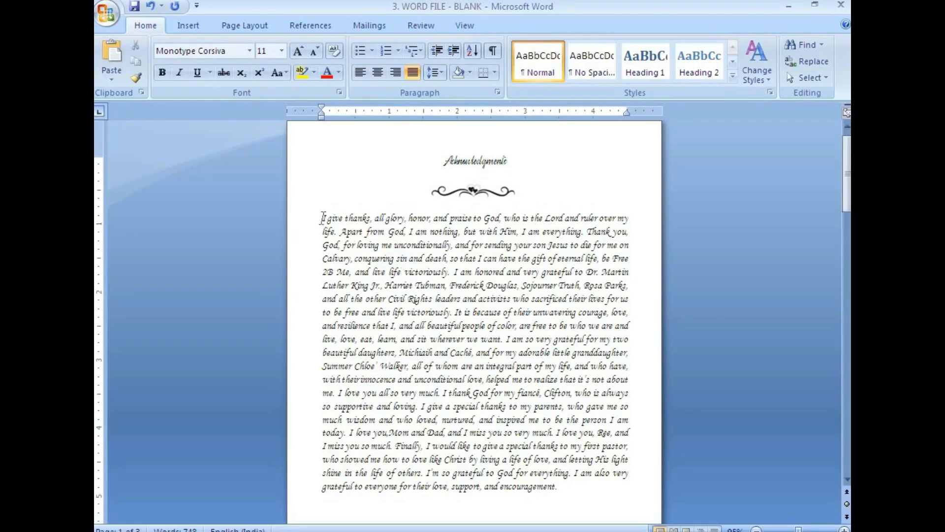
{"action": "left_click_drag", "start_coordinate": [323, 218], "coordinate": [632, 218]}
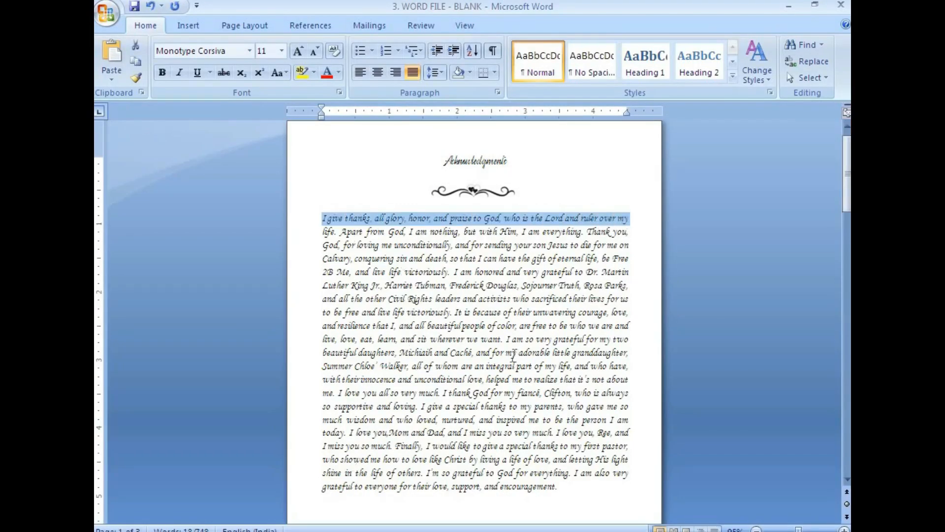
{"action": "left_click", "coordinate": [321, 217]}
{"action": "left_click_drag", "start_coordinate": [320, 217], "coordinate": [565, 492]}
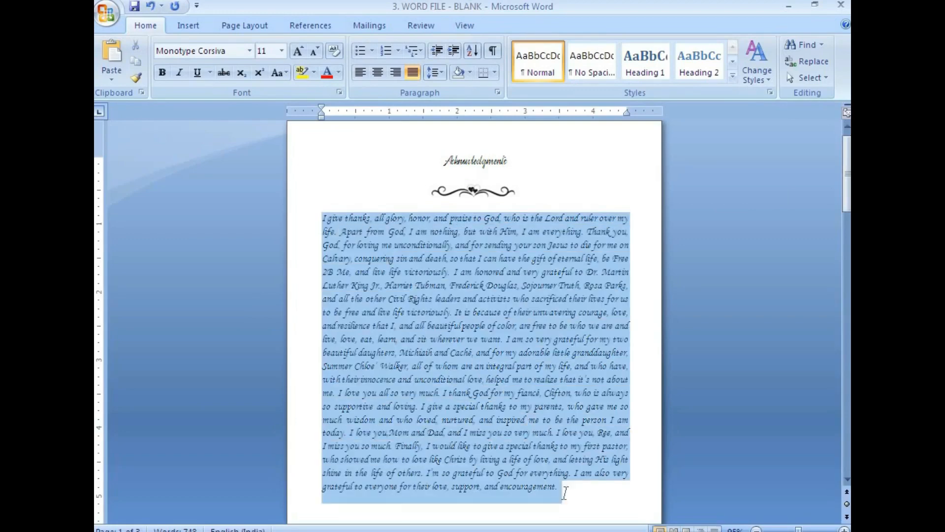
{"action": "left_click", "coordinate": [281, 51]}
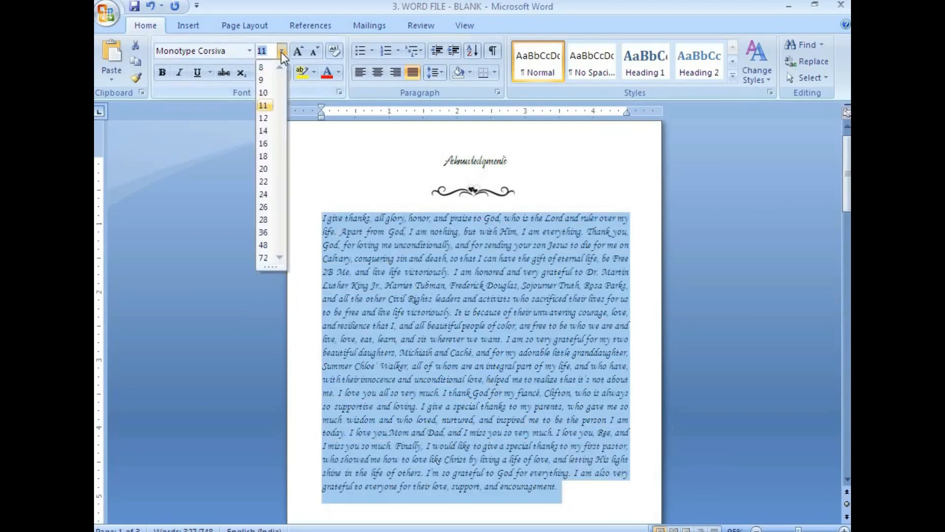
{"action": "left_click", "coordinate": [264, 117]}
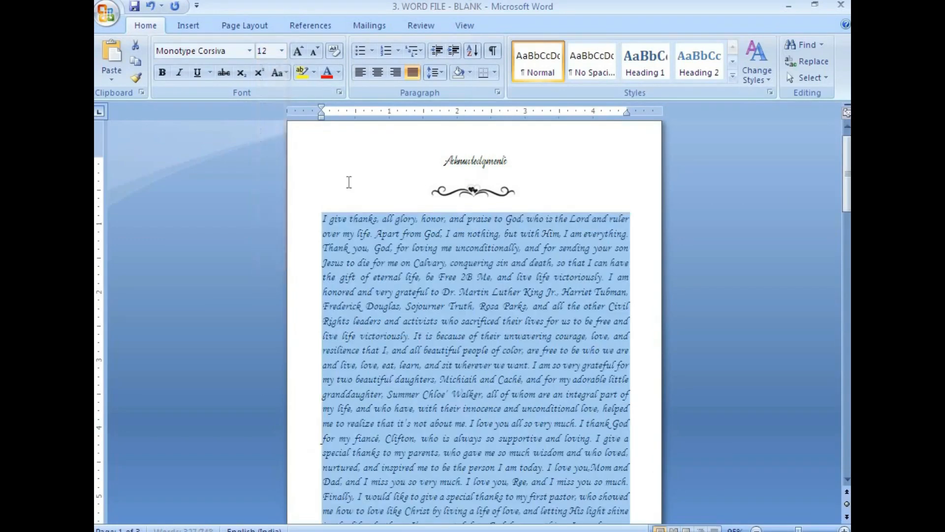
{"action": "left_click", "coordinate": [270, 51]}
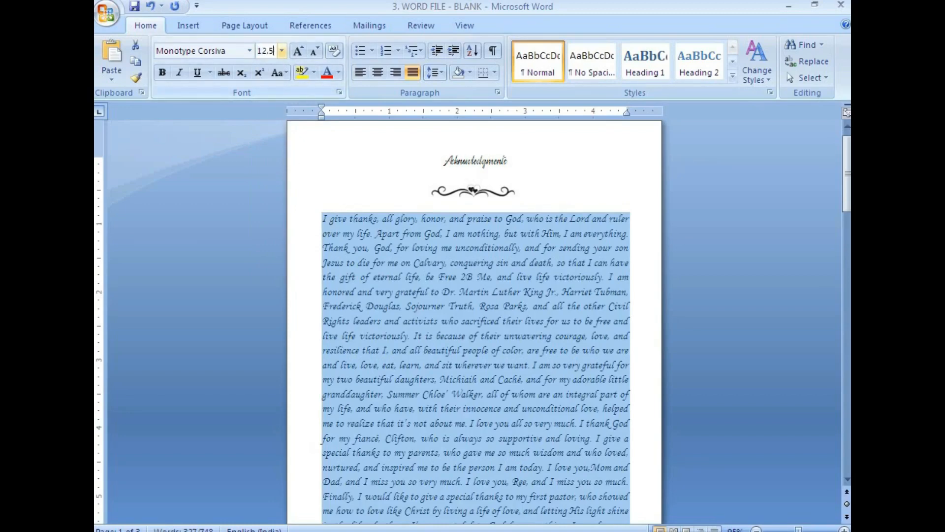
{"action": "key", "text": "Return"}
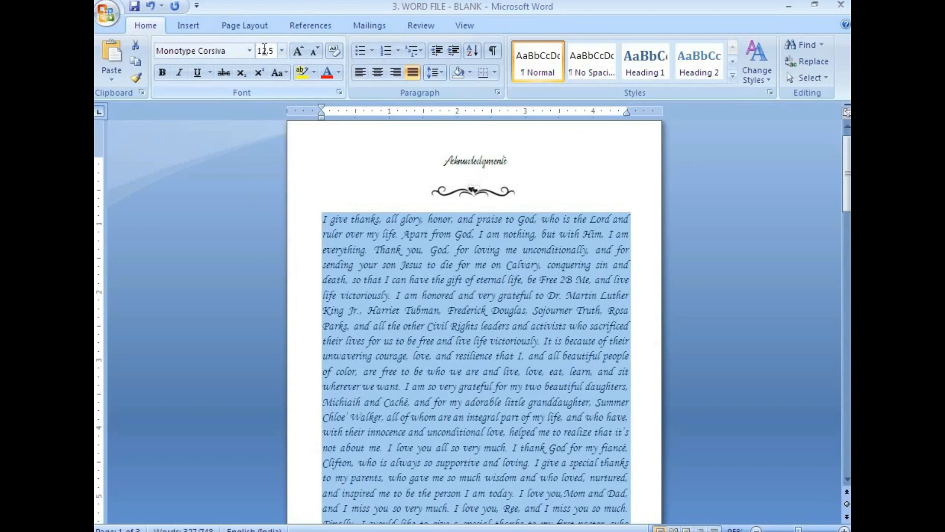
Indent the first line of the Acknowledgments paragraph by about 0.25 inch in Word, matching the indent in the PDF master file
{"action": "left_click", "coordinate": [322, 222]}
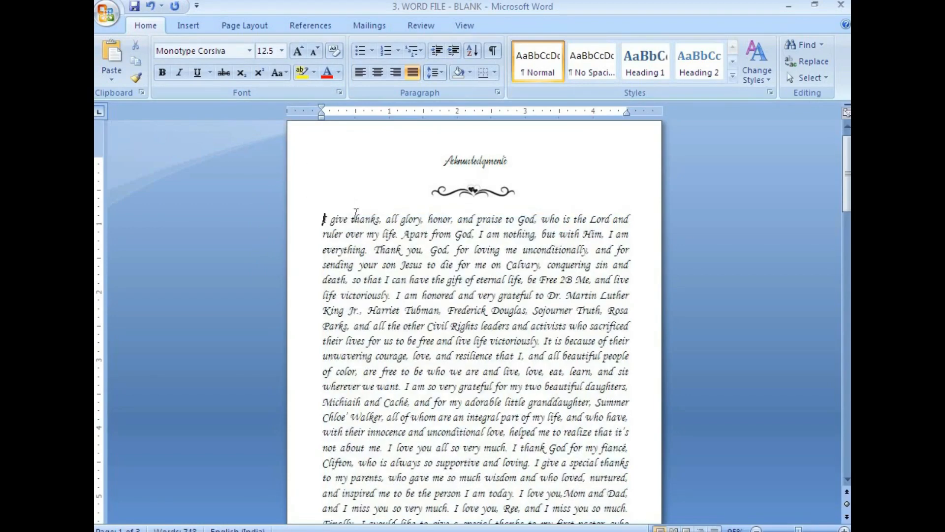
{"action": "key", "text": "Tab"}
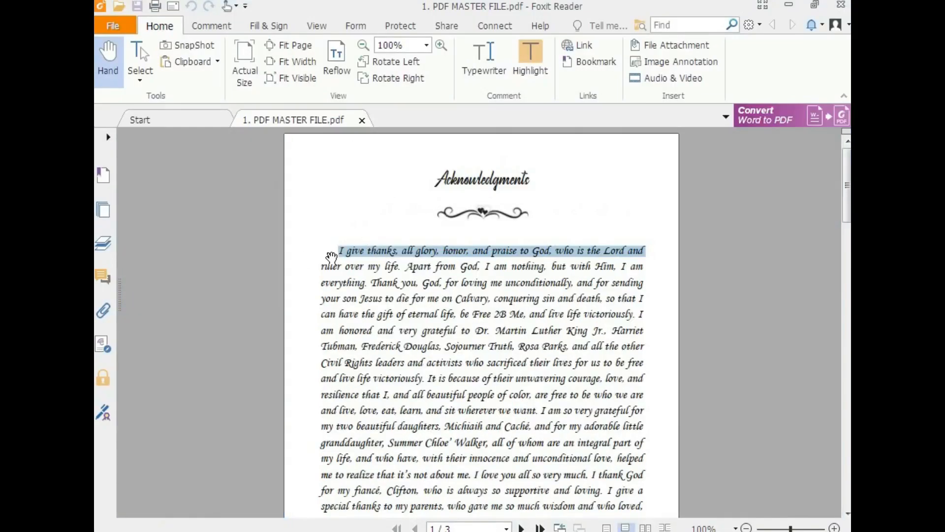
{"action": "left_click", "coordinate": [332, 255]}
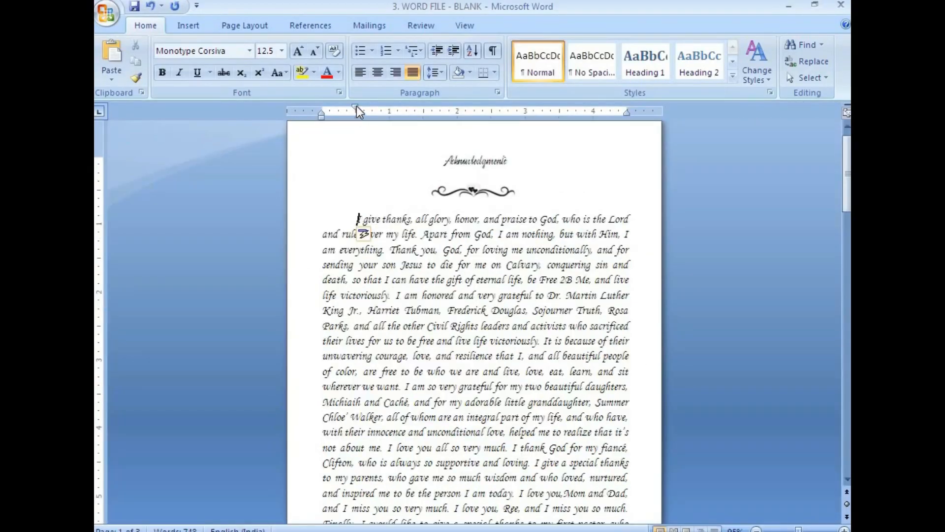
{"action": "left_click_drag", "start_coordinate": [357, 105], "coordinate": [338, 106]}
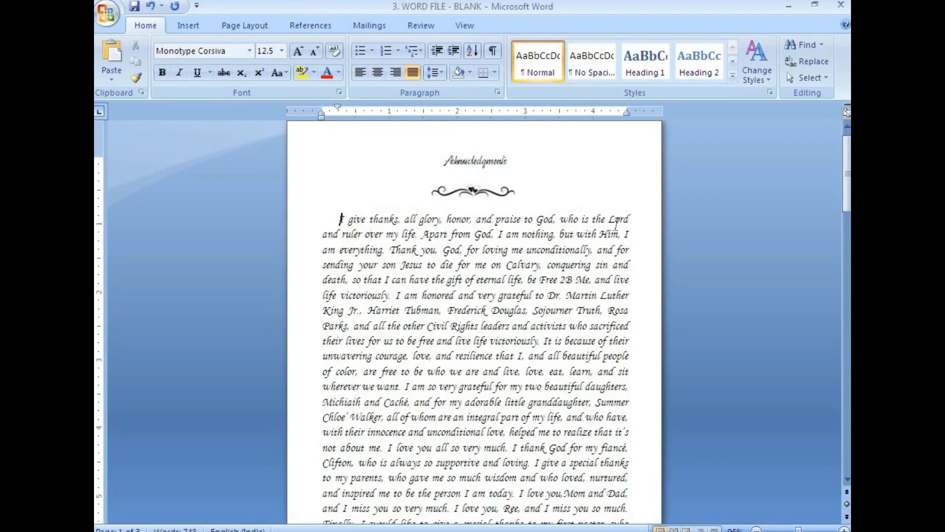
Set the text size of the whole Acknowledgments paragraph to 12
{"action": "left_click_drag", "start_coordinate": [339, 218], "coordinate": [407, 451]}
{"action": "left_click", "coordinate": [280, 52]}
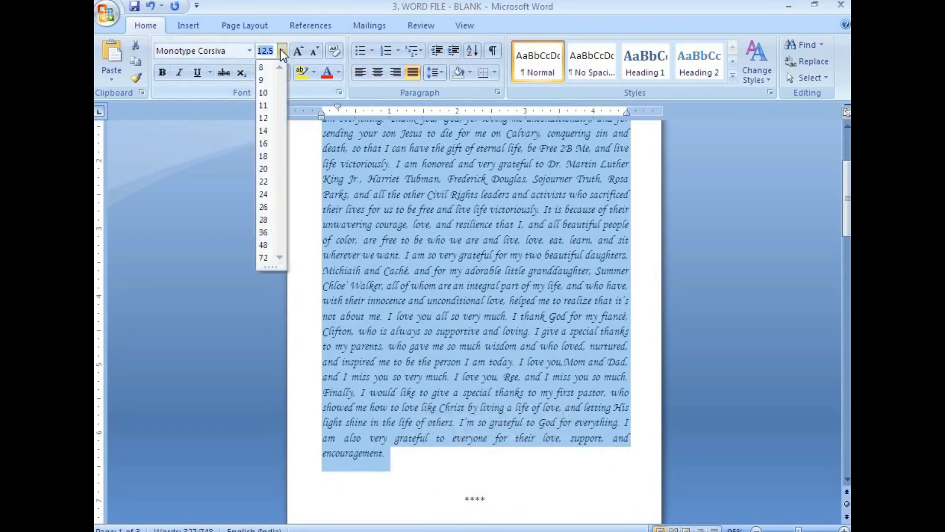
{"action": "left_click", "coordinate": [264, 115]}
{"action": "scroll", "coordinate": [478, 229], "scroll_direction": "up", "scroll_amount": 3}
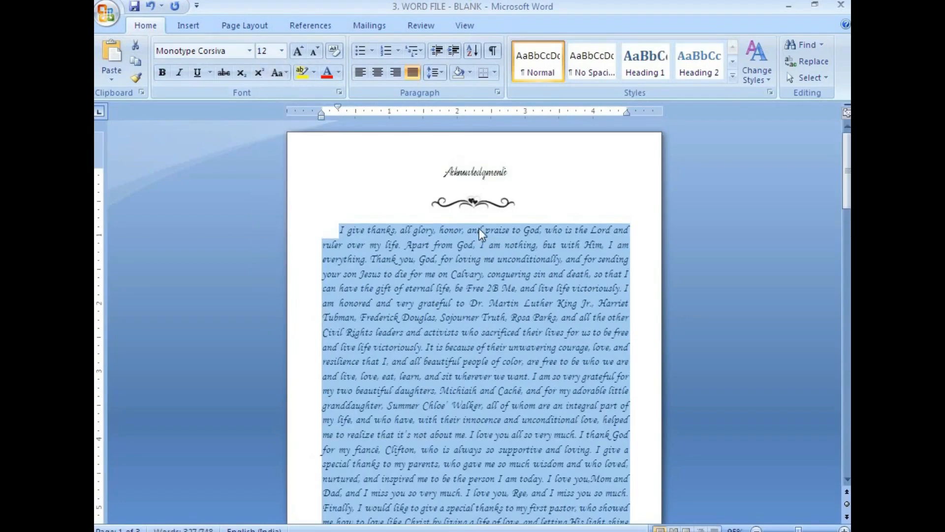
{"action": "left_click", "coordinate": [618, 232]}
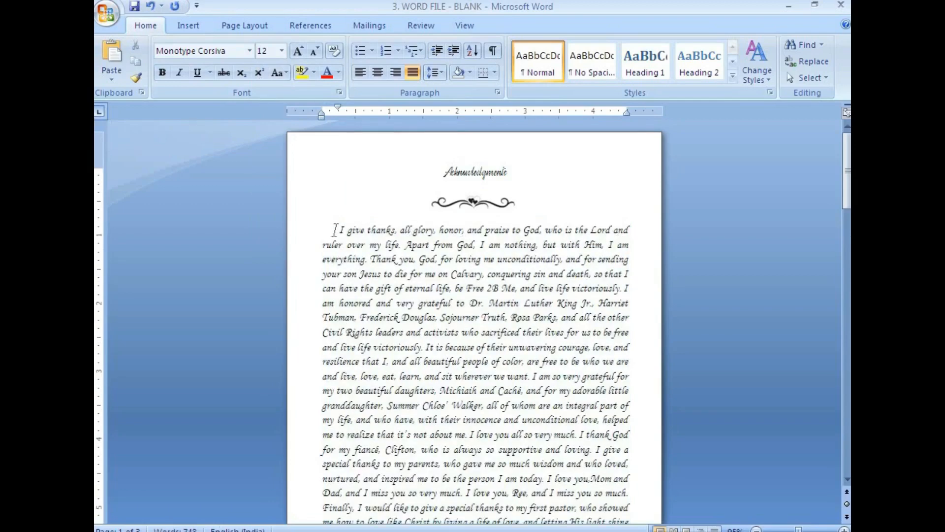
Compare the indented first line of the Acknowledgments paragraph in Word with the PDF master file by selecting it in both
{"action": "left_click_drag", "start_coordinate": [334, 230], "coordinate": [638, 233]}
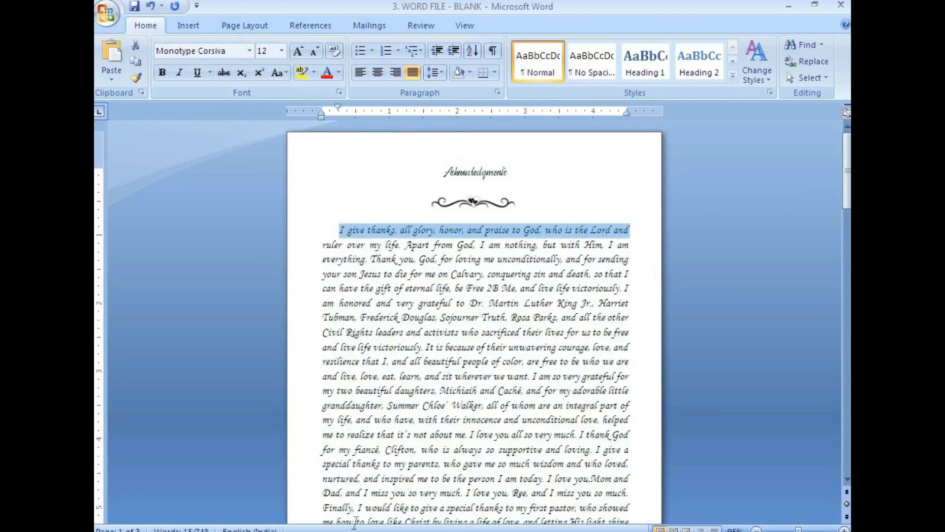
{"action": "key", "text": "alt+Tab"}
{"action": "left_click_drag", "start_coordinate": [339, 250], "coordinate": [655, 254]}
{"action": "left_click", "coordinate": [498, 336]}
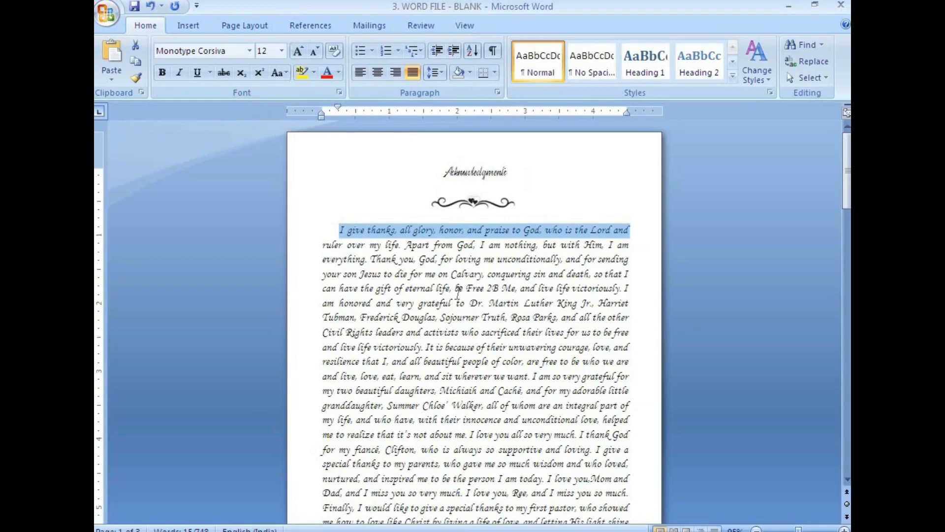
{"action": "left_click", "coordinate": [457, 292]}
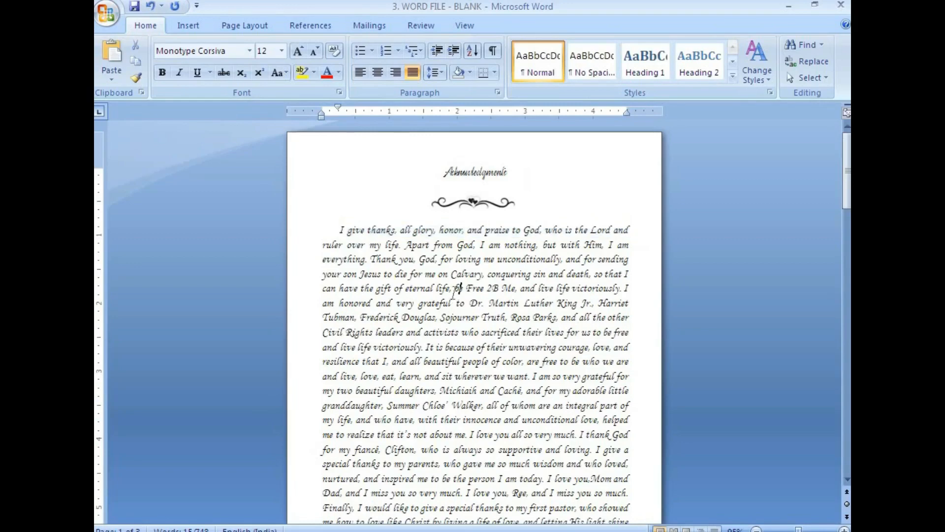
{"action": "scroll", "coordinate": [447, 296], "scroll_direction": "up", "scroll_amount": 1}
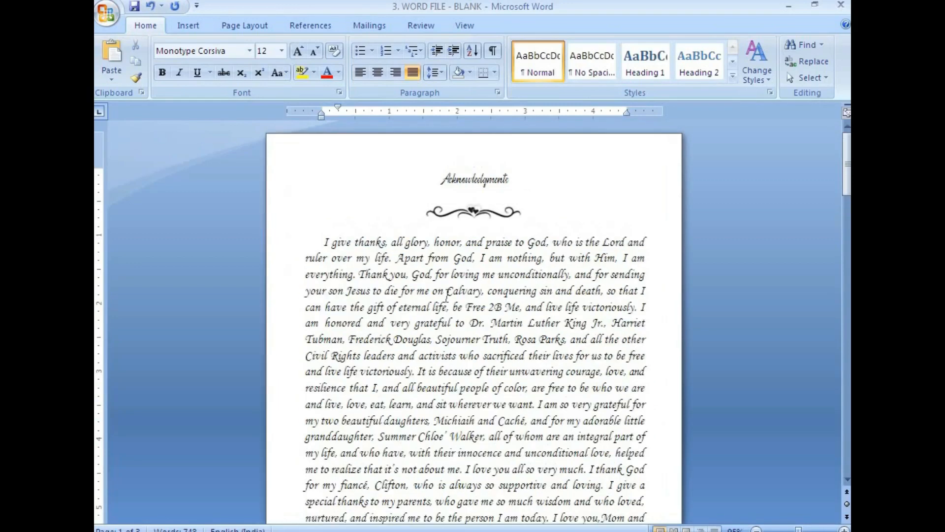
Try a text size of 16 on the Acknowledgments heading in Word
{"action": "scroll", "coordinate": [447, 295], "scroll_direction": "down", "scroll_amount": 1}
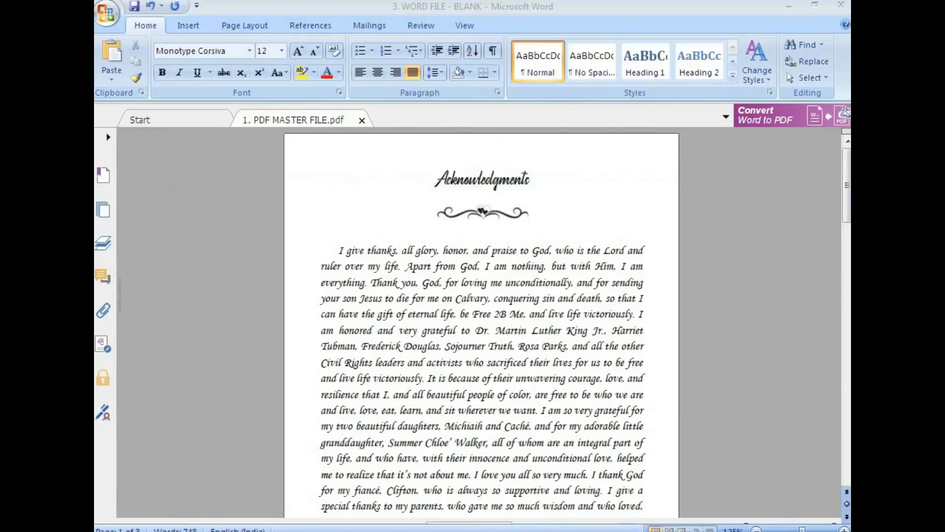
{"action": "scroll", "coordinate": [420, 423], "scroll_direction": "up", "scroll_amount": 1}
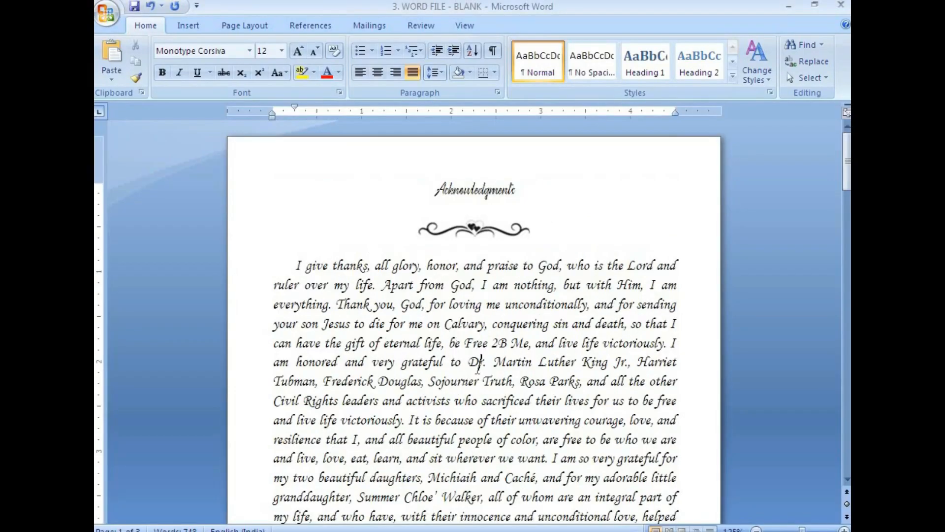
{"action": "left_click", "coordinate": [470, 193]}
{"action": "left_click_drag", "start_coordinate": [435, 190], "coordinate": [522, 189]}
{"action": "left_click", "coordinate": [281, 51]}
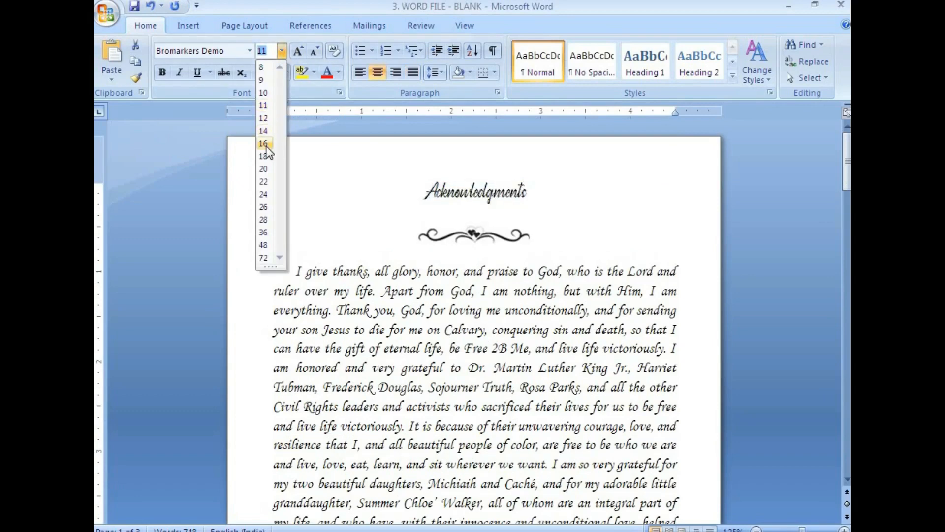
{"action": "left_click", "coordinate": [266, 147]}
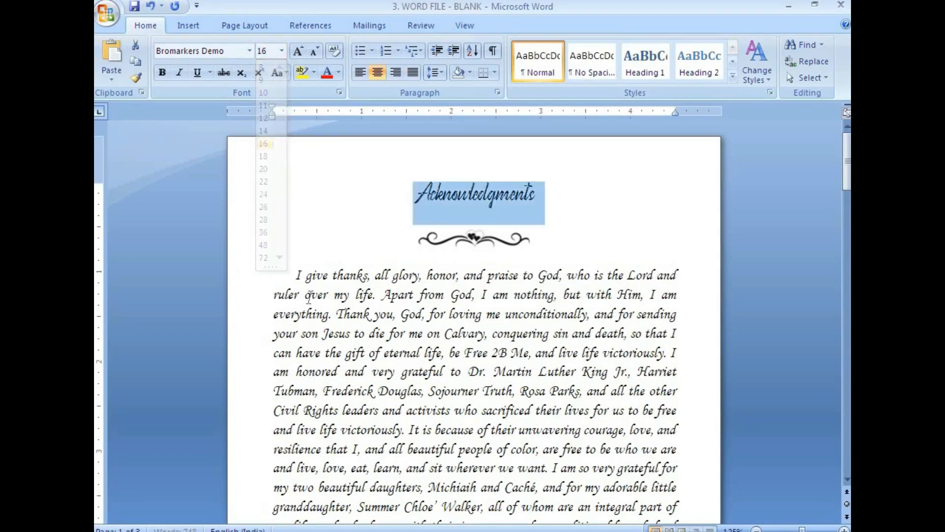
Compare the Acknowledgments heading with the PDF master file and set its text size in Word to 14
{"action": "left_click", "coordinate": [316, 530]}
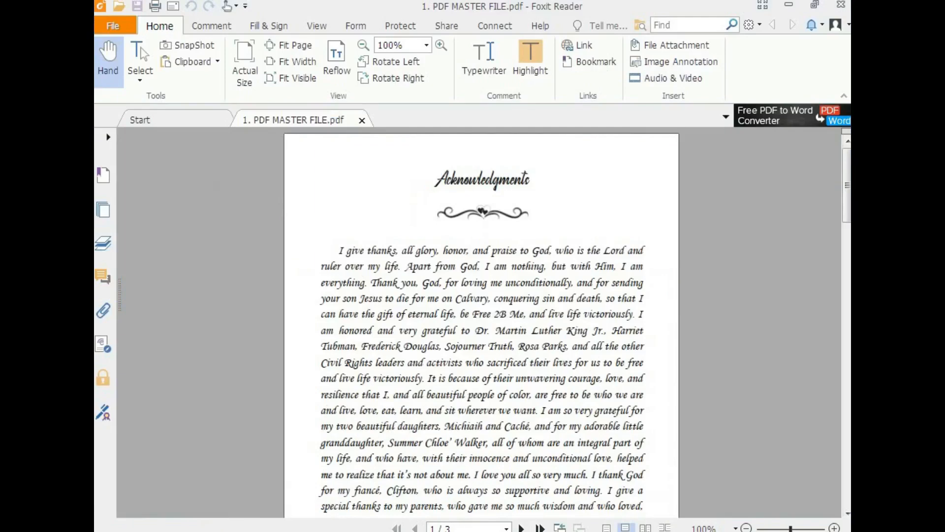
{"action": "left_click", "coordinate": [275, 530]}
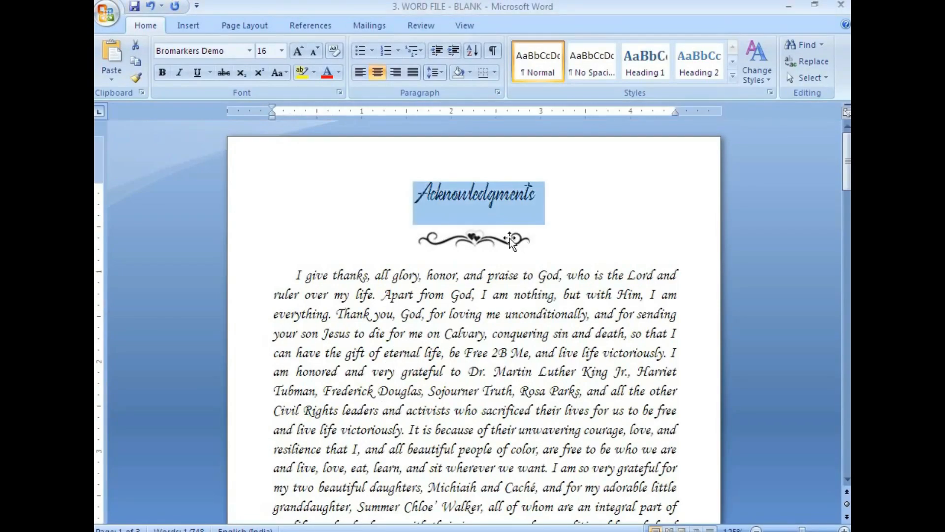
{"action": "left_click", "coordinate": [292, 531]}
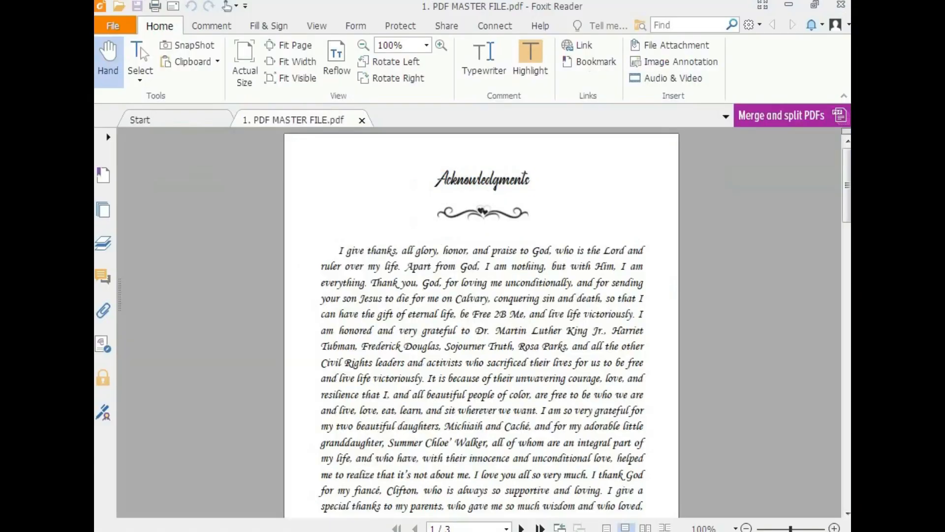
{"action": "left_click", "coordinate": [292, 531]}
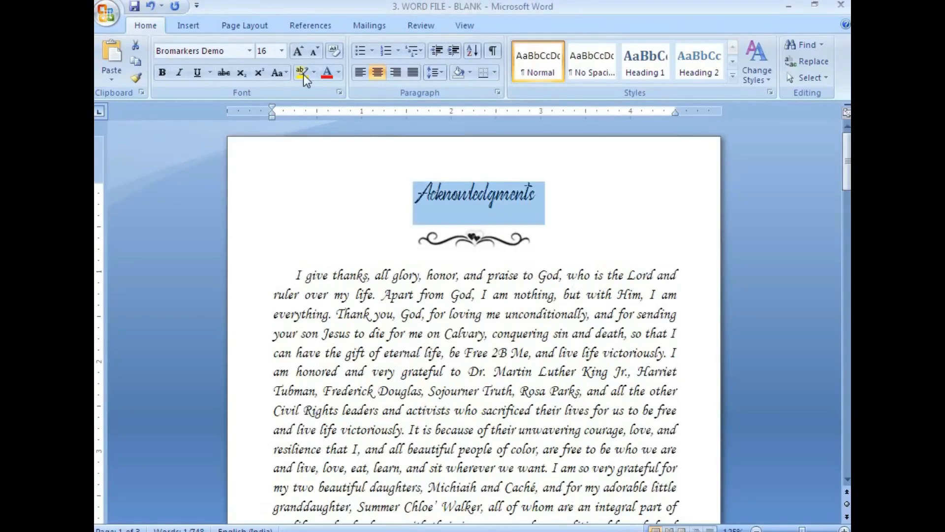
{"action": "left_click", "coordinate": [282, 51]}
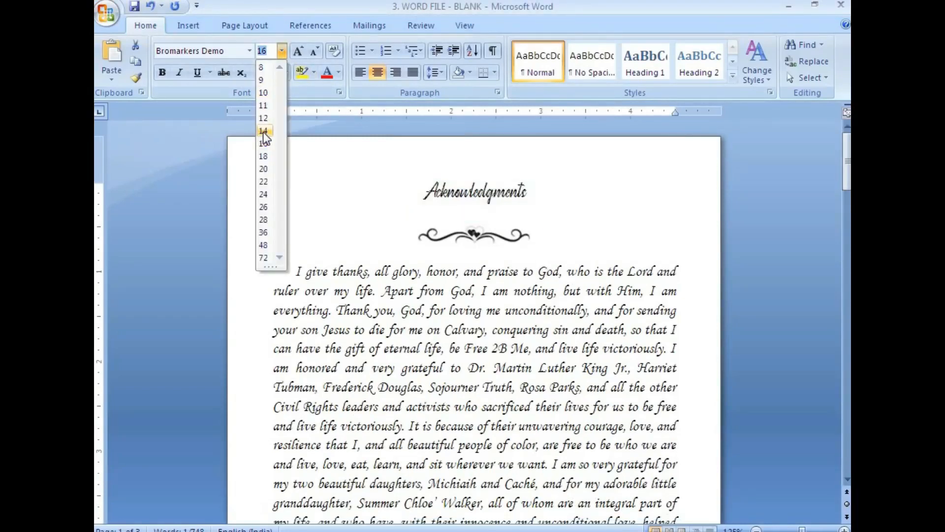
{"action": "left_click", "coordinate": [264, 131]}
{"action": "left_click", "coordinate": [508, 368]}
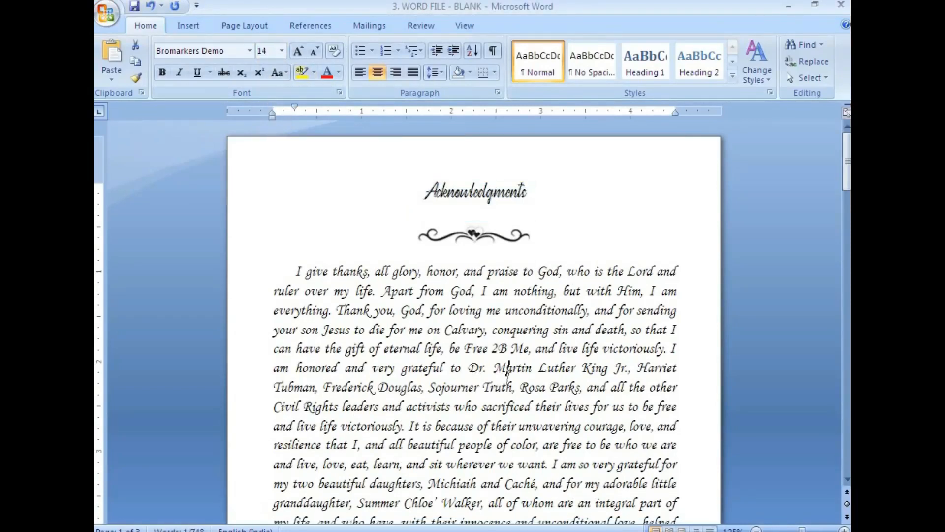
Check the Acknowledgments page and its heading, and set the Chapter 1 and Introduction headings to text size 14
{"action": "scroll", "coordinate": [514, 364], "scroll_direction": "down", "scroll_amount": 6}
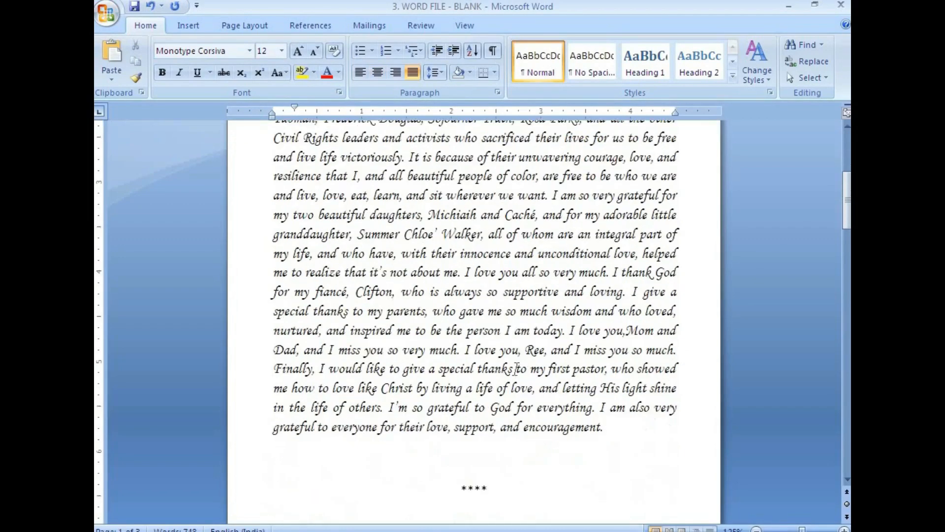
{"action": "scroll", "coordinate": [514, 369], "scroll_direction": "up", "scroll_amount": 6}
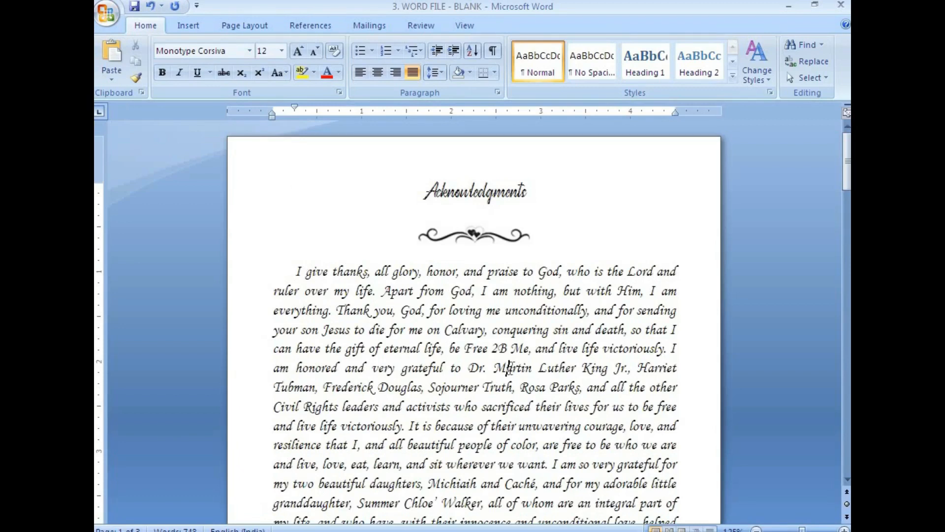
{"action": "scroll", "coordinate": [511, 353], "scroll_direction": "down", "scroll_amount": 5}
{"action": "scroll", "coordinate": [510, 353], "scroll_direction": "up", "scroll_amount": 5}
{"action": "left_click", "coordinate": [462, 196]}
{"action": "scroll", "coordinate": [527, 383], "scroll_direction": "down", "scroll_amount": 7}
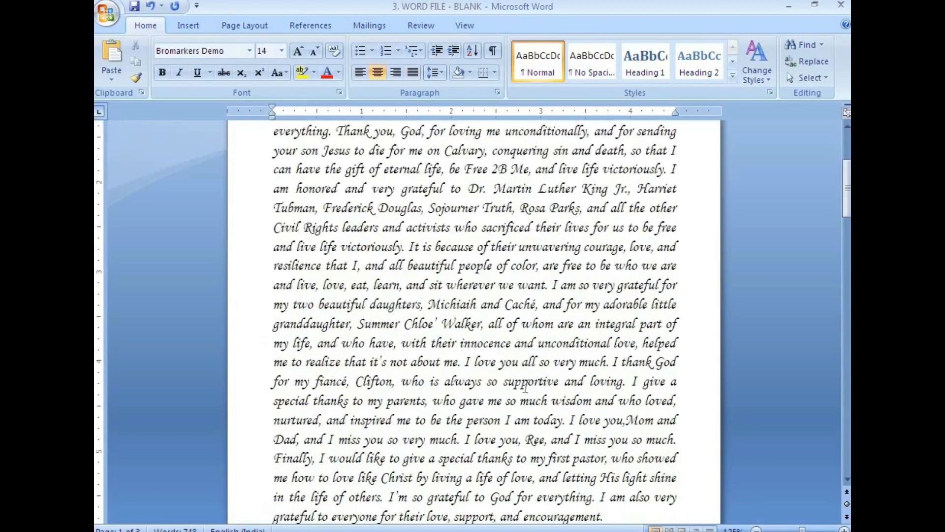
{"action": "scroll", "coordinate": [526, 385], "scroll_direction": "down", "scroll_amount": 6}
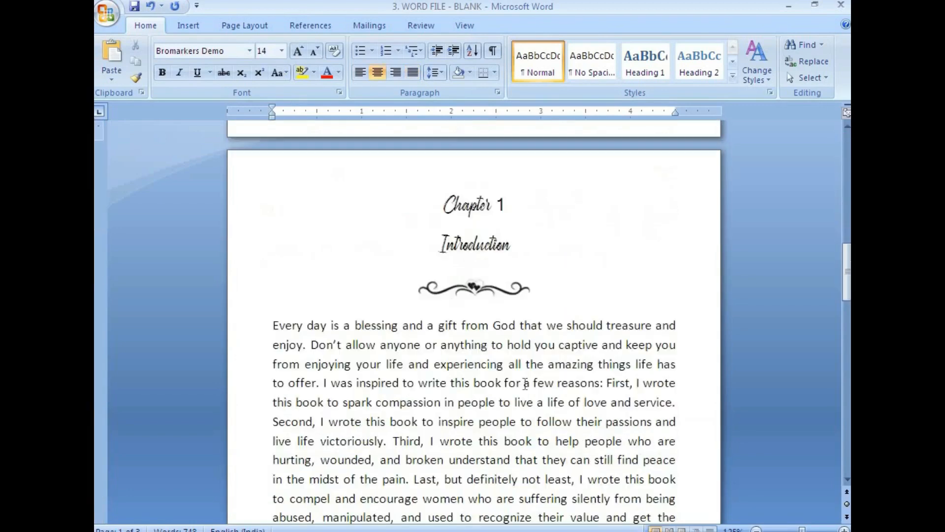
{"action": "left_click", "coordinate": [475, 209]}
{"action": "left_click_drag", "start_coordinate": [442, 198], "coordinate": [516, 258]}
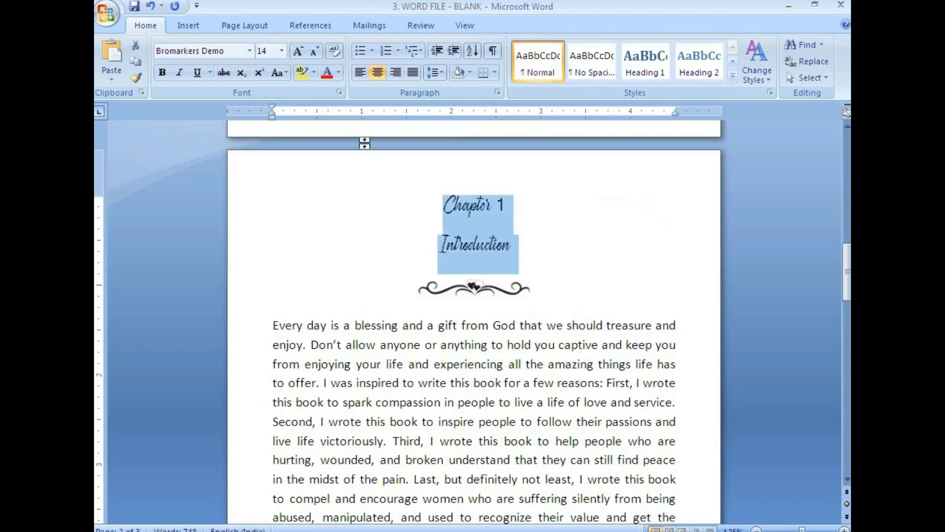
{"action": "left_click", "coordinate": [282, 51]}
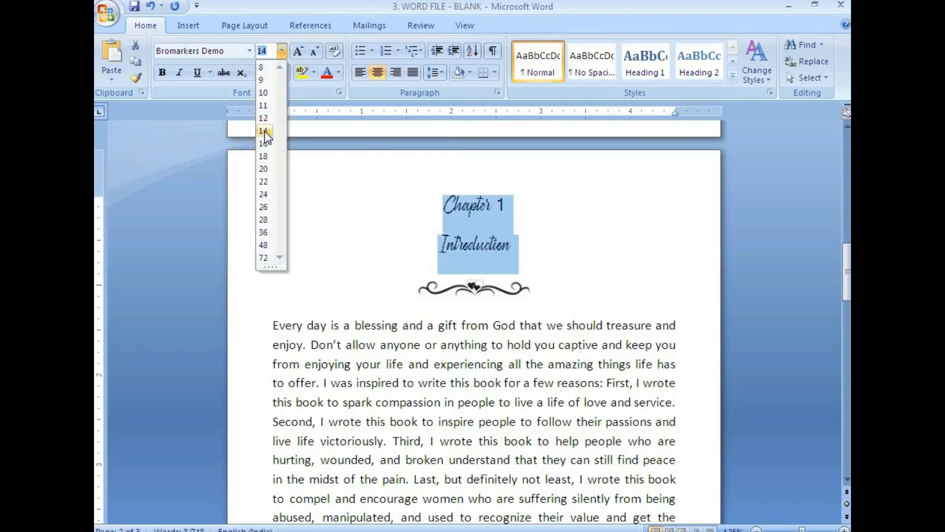
{"action": "left_click", "coordinate": [264, 131]}
{"action": "left_click", "coordinate": [472, 379]}
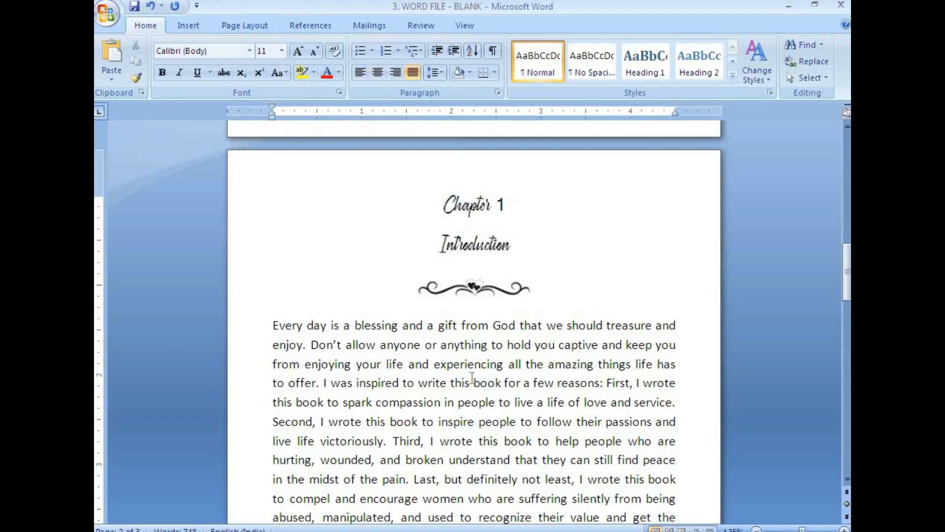
Indent the first line of the opening Introduction paragraph, beginning "Every day is a blessing", by about 0.25 inch
{"action": "left_click", "coordinate": [271, 324]}
{"action": "key", "text": "Tab"}
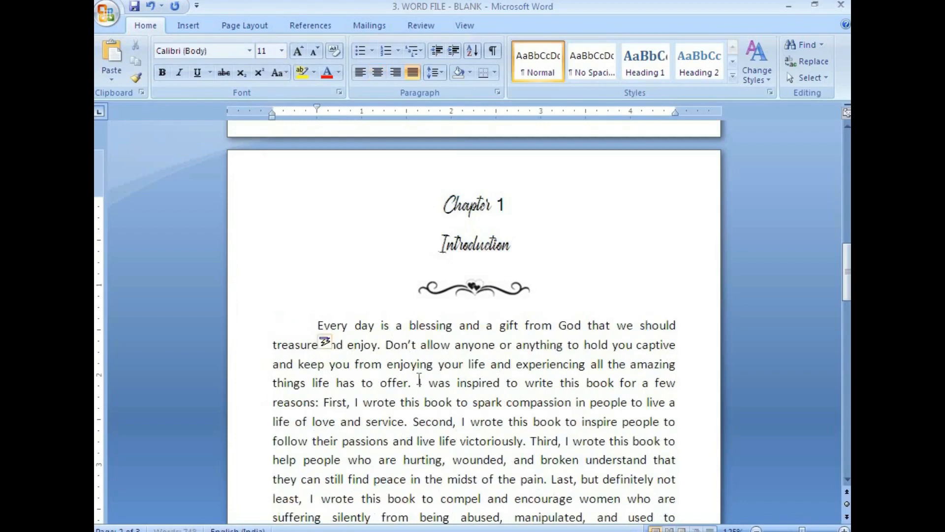
{"action": "left_click_drag", "start_coordinate": [317, 105], "coordinate": [294, 107]}
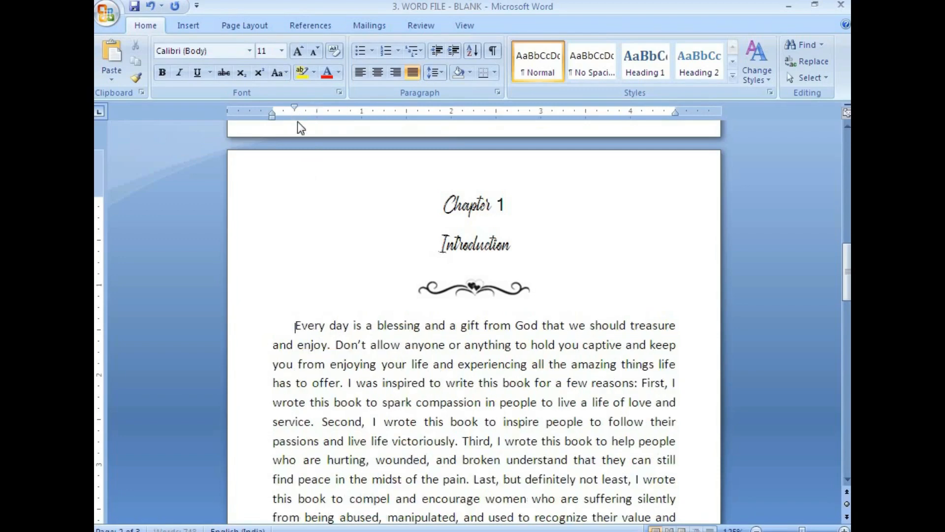
Indent the first lines of the three remaining Introduction paragraphs by about 0.25 inch and save the Word document
{"action": "scroll", "coordinate": [312, 341], "scroll_direction": "down", "scroll_amount": 4}
{"action": "left_click", "coordinate": [272, 344]}
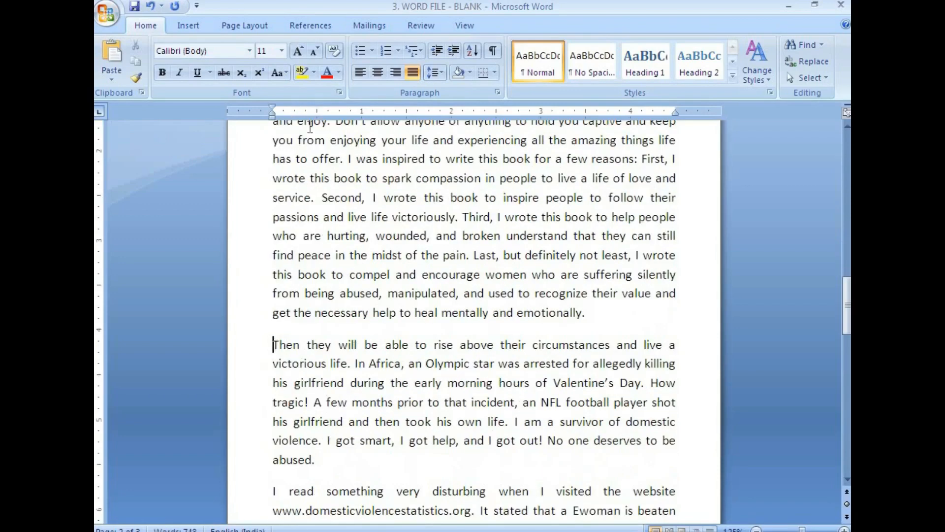
{"action": "key", "text": "Tab"}
{"action": "scroll", "coordinate": [300, 305], "scroll_direction": "down", "scroll_amount": 4}
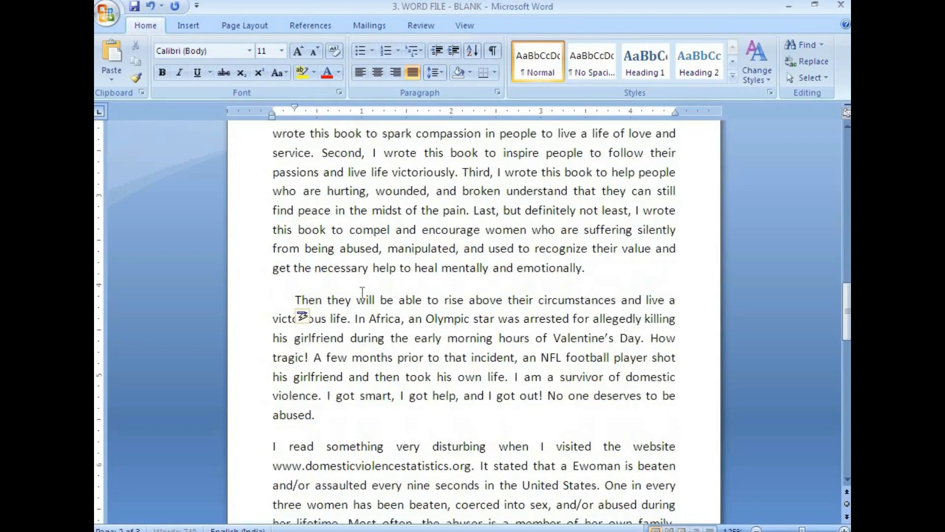
{"action": "left_click", "coordinate": [272, 267]}
{"action": "key", "text": "Tab"}
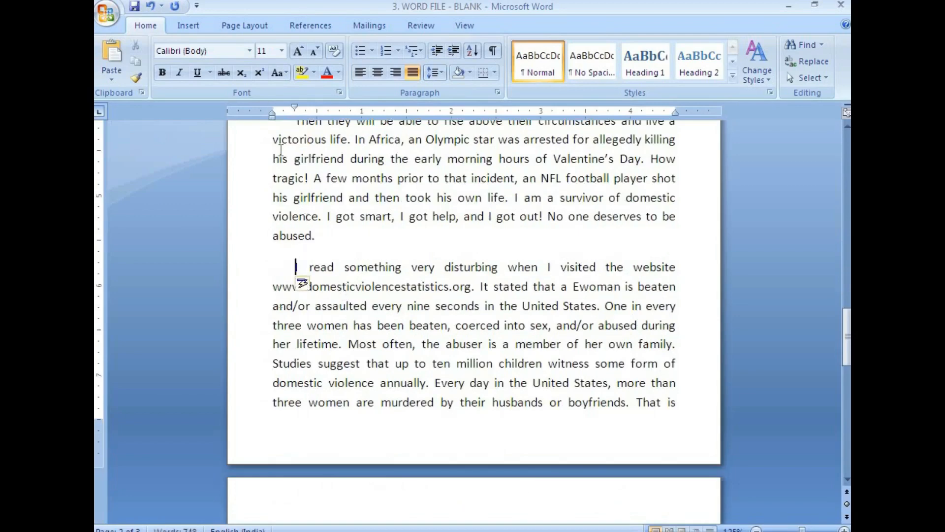
{"action": "scroll", "coordinate": [351, 301], "scroll_direction": "down", "scroll_amount": 5}
{"action": "left_click", "coordinate": [272, 268]}
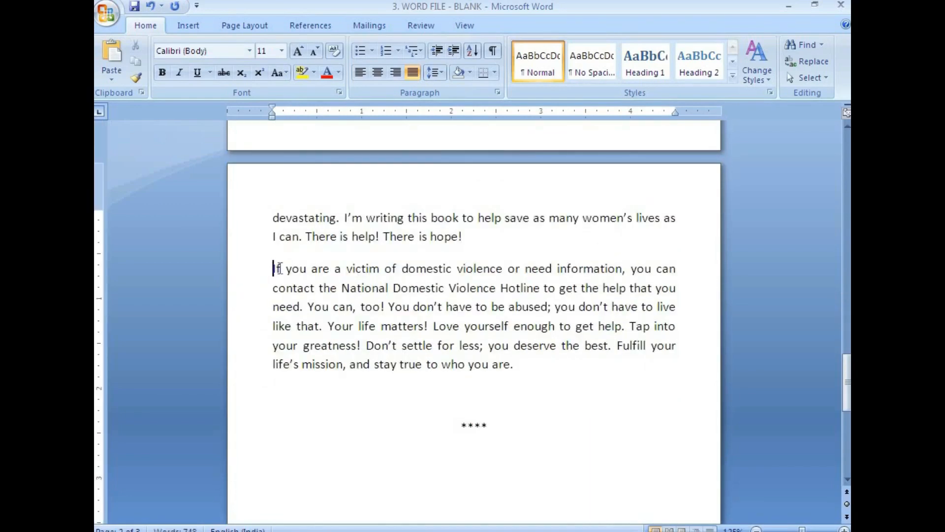
{"action": "key", "text": "Tab"}
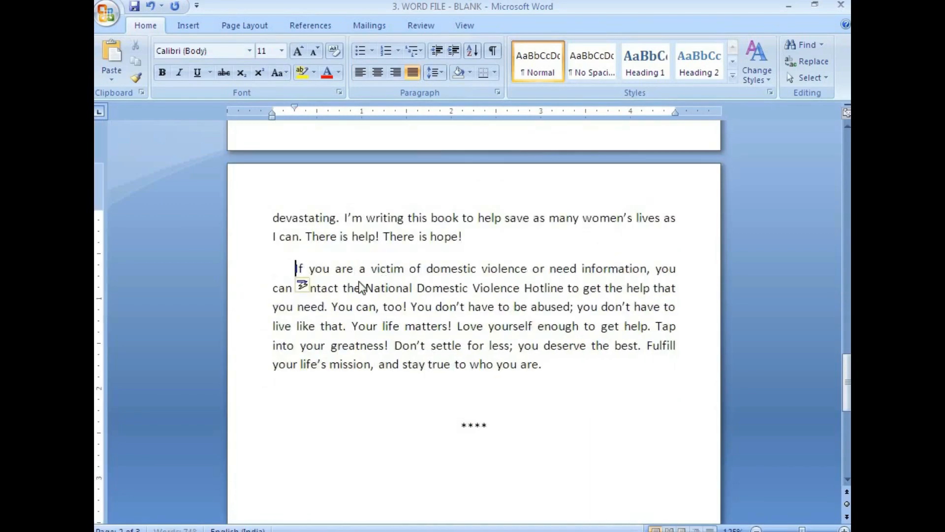
{"action": "left_click", "coordinate": [134, 8]}
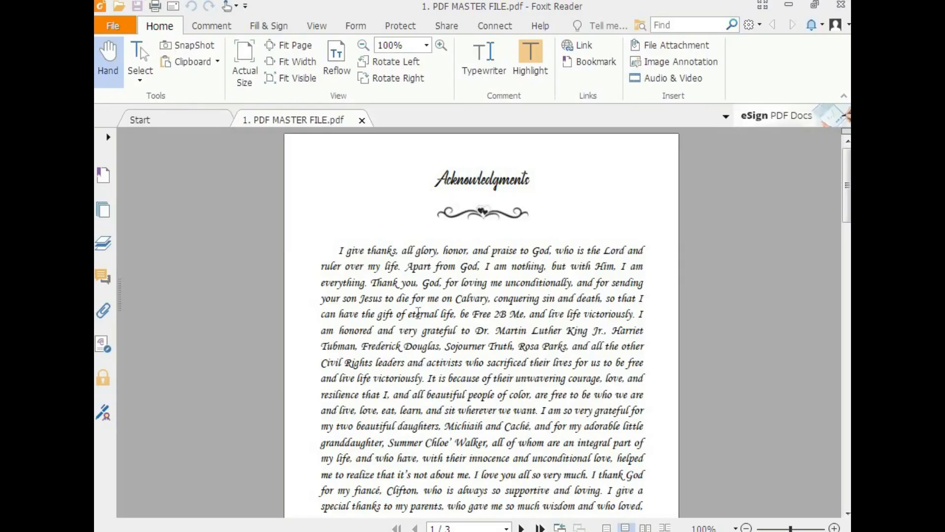
Examine the opening Introduction paragraph of Chapter 1 in the PDF master file, selecting its first lines
{"action": "scroll", "coordinate": [418, 315], "scroll_direction": "down", "scroll_amount": 10}
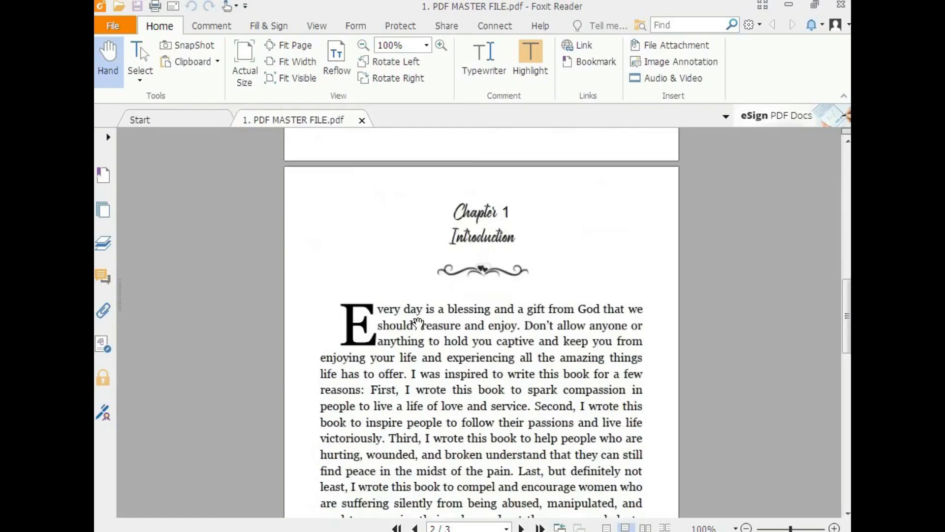
{"action": "scroll", "coordinate": [418, 322], "scroll_direction": "down", "scroll_amount": 2}
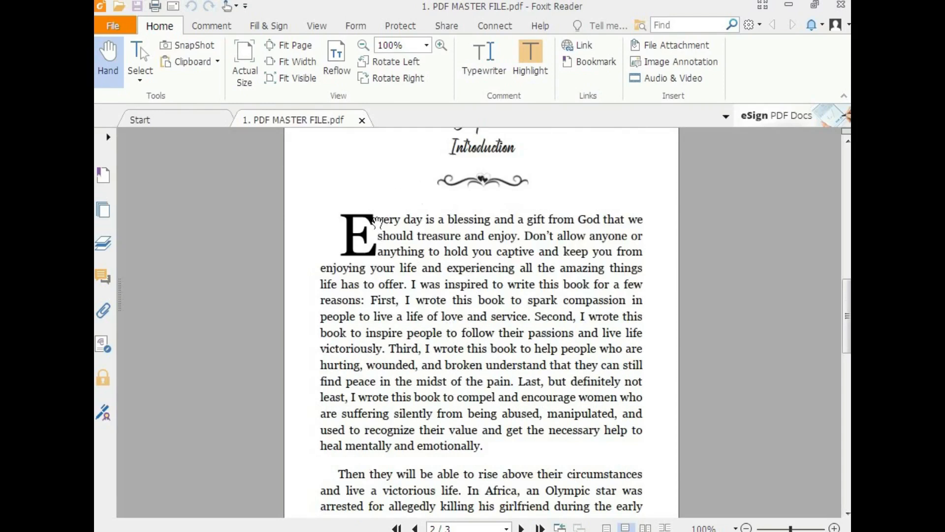
{"action": "left_click_drag", "start_coordinate": [402, 221], "coordinate": [463, 349]}
Switch to Word and change the font of all Introduction body paragraphs to Georgia
{"action": "left_click", "coordinate": [341, 531]}
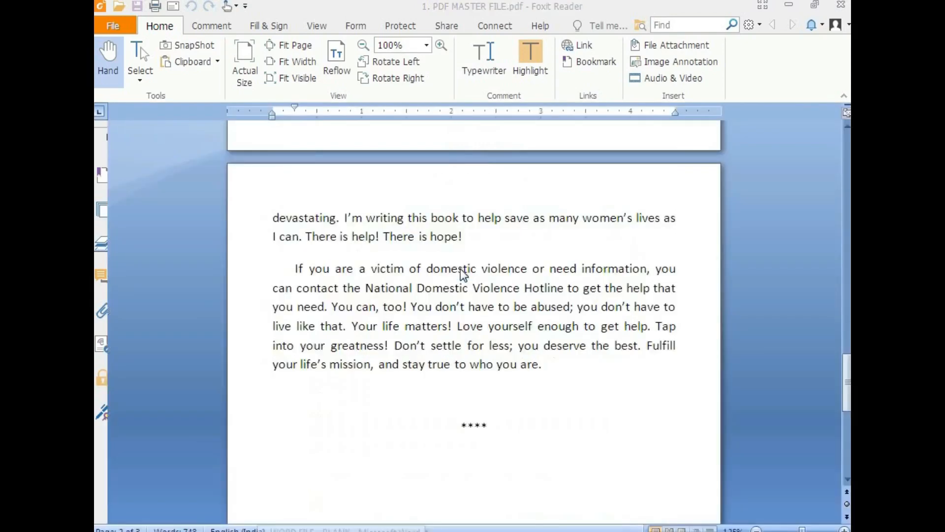
{"action": "scroll", "coordinate": [407, 294], "scroll_direction": "up", "scroll_amount": 7}
{"action": "scroll", "coordinate": [407, 290], "scroll_direction": "up", "scroll_amount": 3}
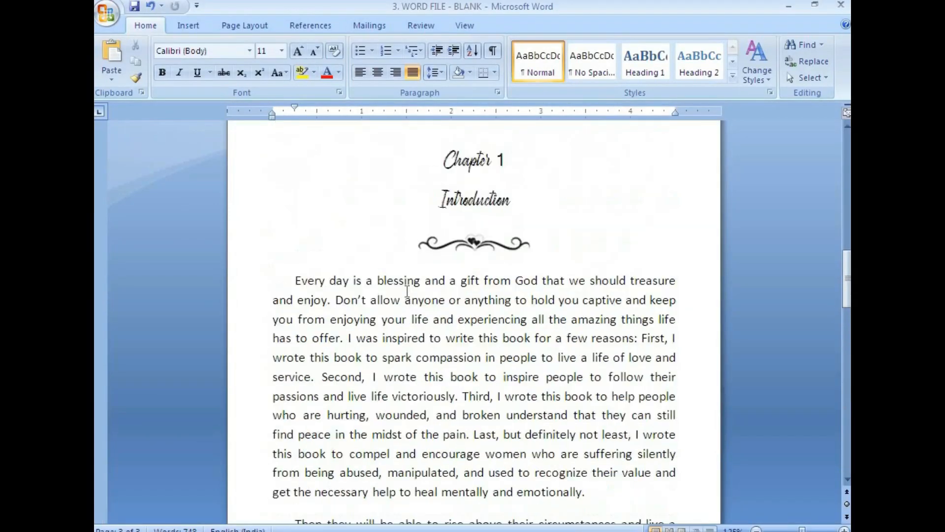
{"action": "left_click_drag", "start_coordinate": [294, 279], "coordinate": [542, 472]}
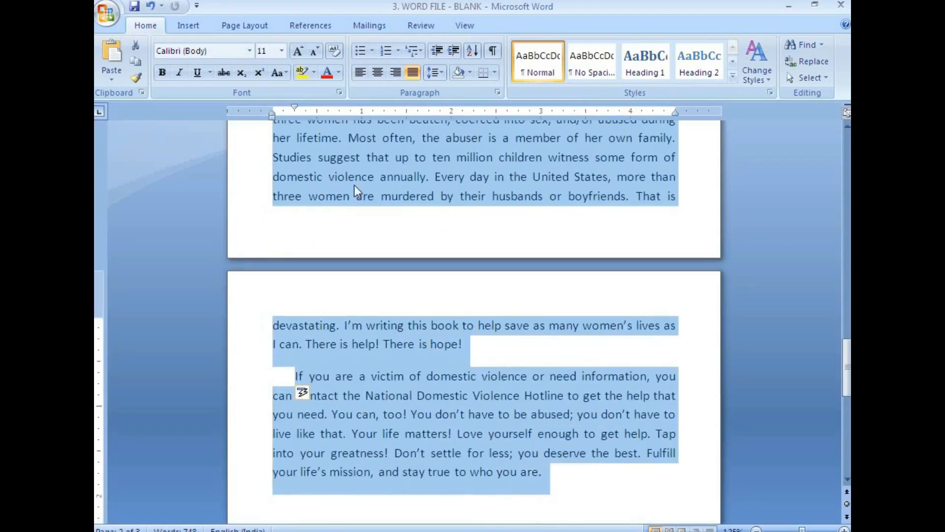
{"action": "left_click", "coordinate": [249, 50]}
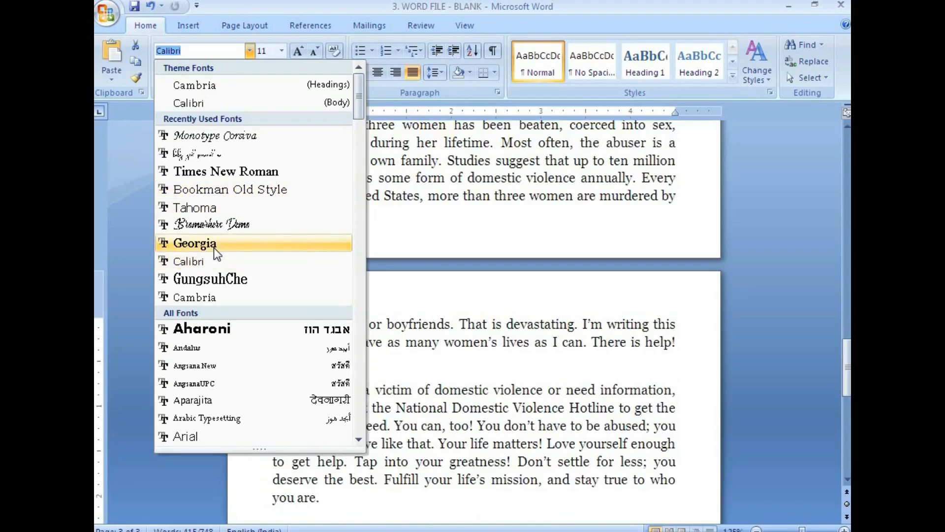
{"action": "left_click", "coordinate": [214, 247]}
{"action": "left_click", "coordinate": [467, 205]}
Compare the opening Introduction paragraph in Word with the same paragraph in the PDF master file
{"action": "scroll", "coordinate": [465, 206], "scroll_direction": "up", "scroll_amount": 7}
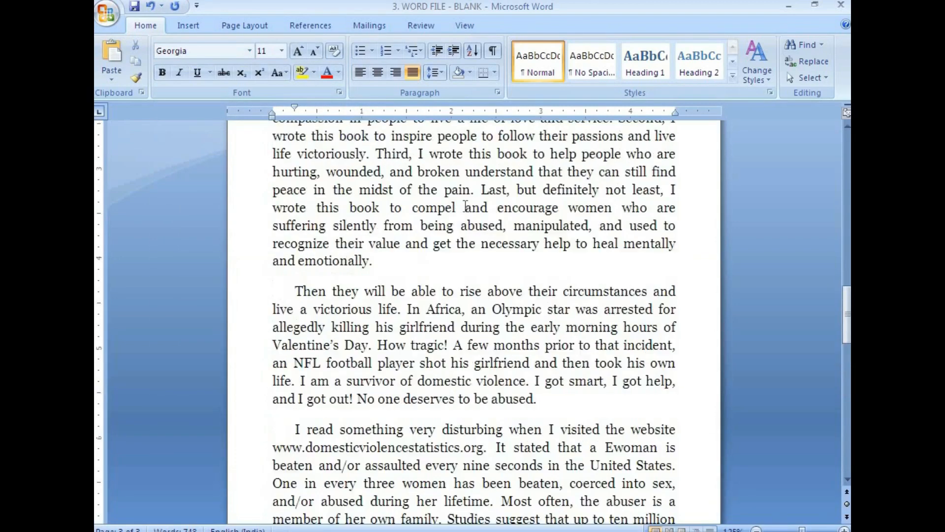
{"action": "scroll", "coordinate": [465, 205], "scroll_direction": "up", "scroll_amount": 7}
{"action": "scroll", "coordinate": [392, 371], "scroll_direction": "down", "scroll_amount": 4}
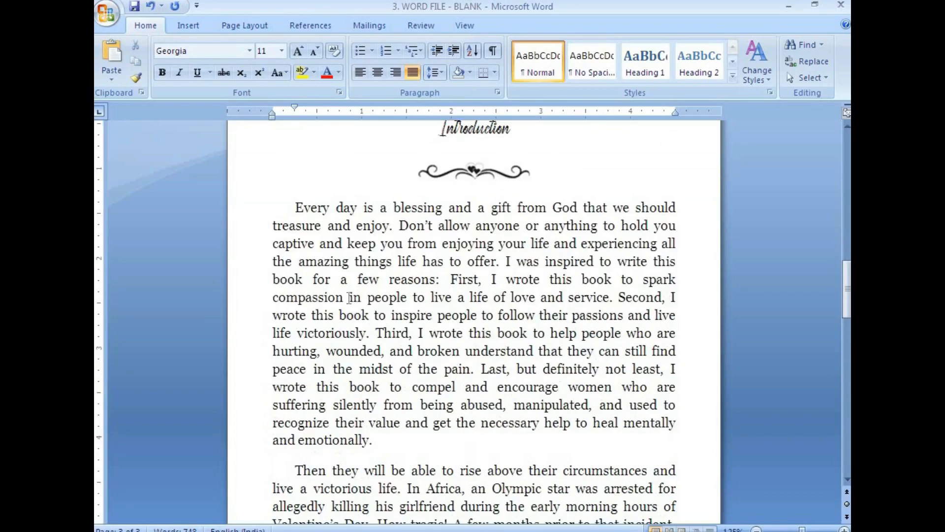
{"action": "left_click", "coordinate": [304, 209]}
{"action": "key", "text": "alt+Tab"}
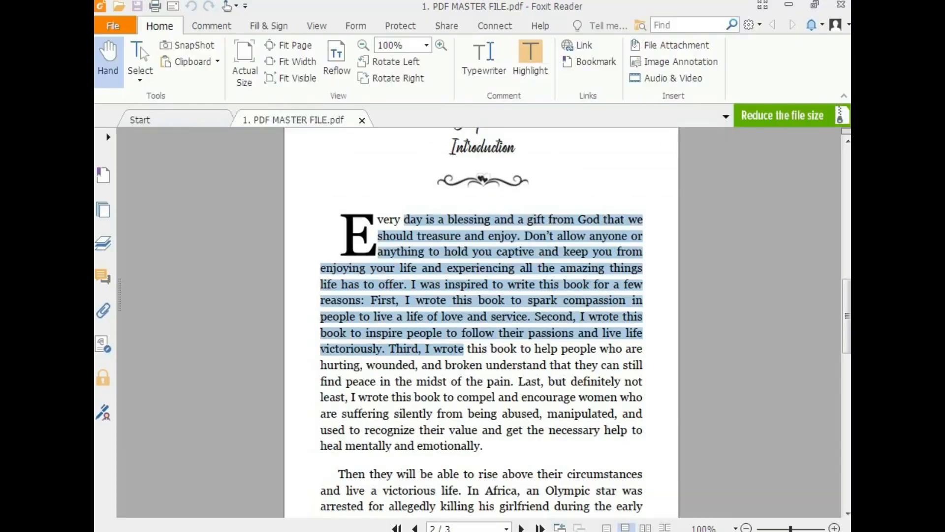
{"action": "key", "text": "alt+Tab"}
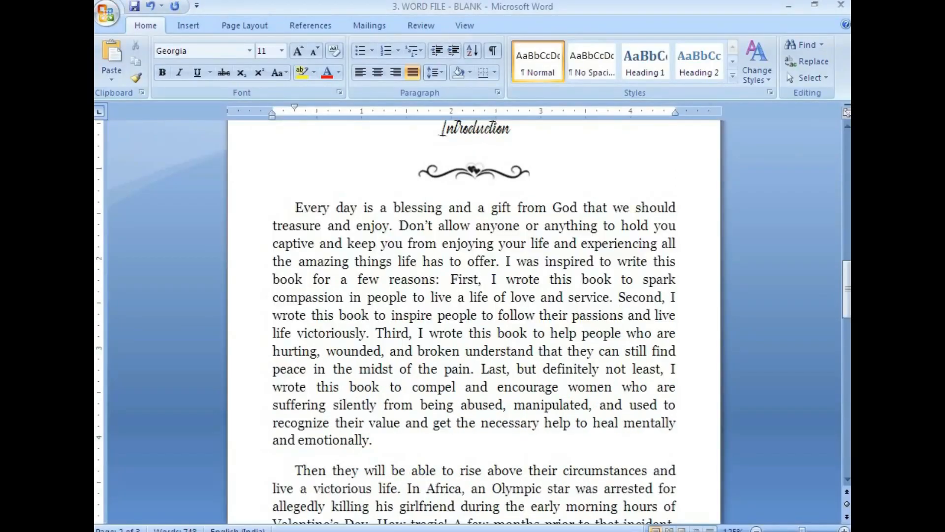
Open the NOTEPAD - FONTS text file from the PDF TO WORD desktop folder and check the Georgia entry in its font list
{"action": "key", "text": "alt+Tab"}
{"action": "key", "text": "alt+Tab"}
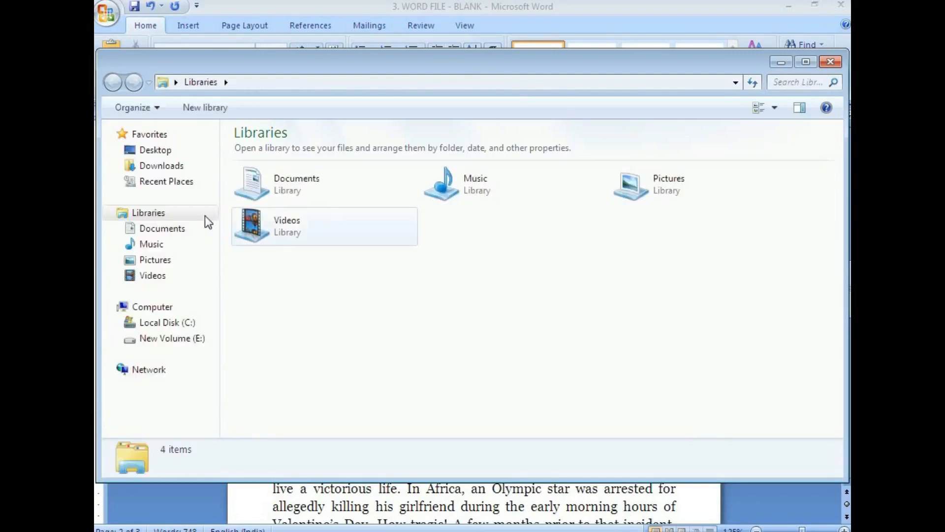
{"action": "left_click", "coordinate": [155, 150]}
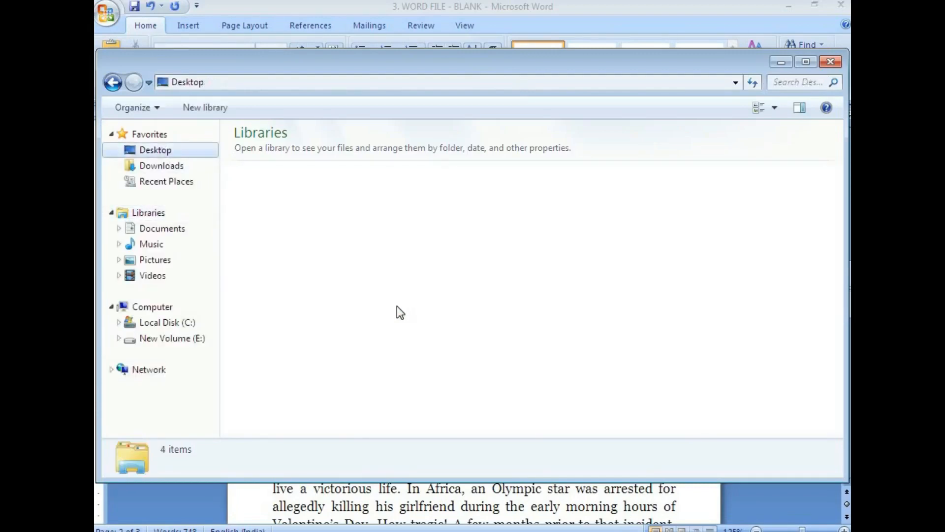
{"action": "double_click", "coordinate": [290, 372]}
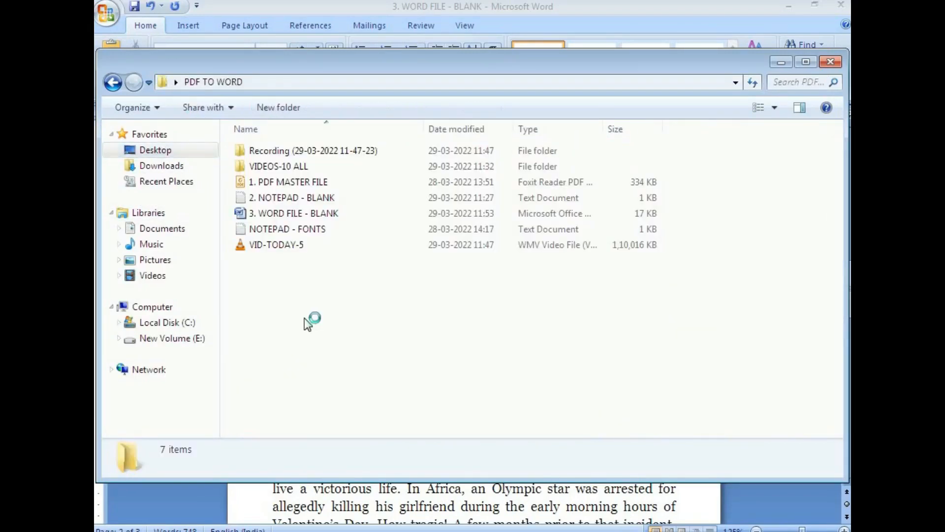
{"action": "double_click", "coordinate": [285, 231]}
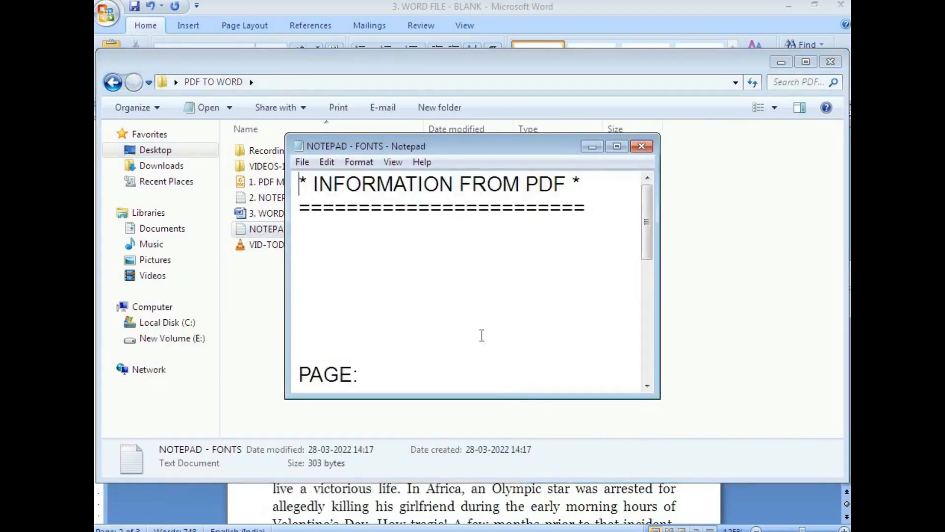
{"action": "left_click", "coordinate": [616, 147]}
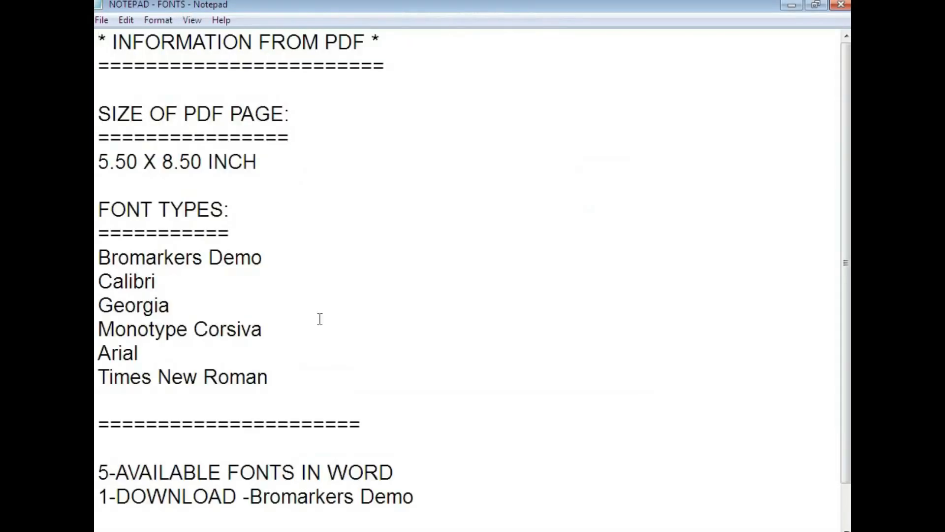
{"action": "left_click_drag", "start_coordinate": [171, 306], "coordinate": [98, 306]}
{"action": "left_click", "coordinate": [180, 306]}
{"action": "left_click_drag", "start_coordinate": [180, 305], "coordinate": [97, 311]}
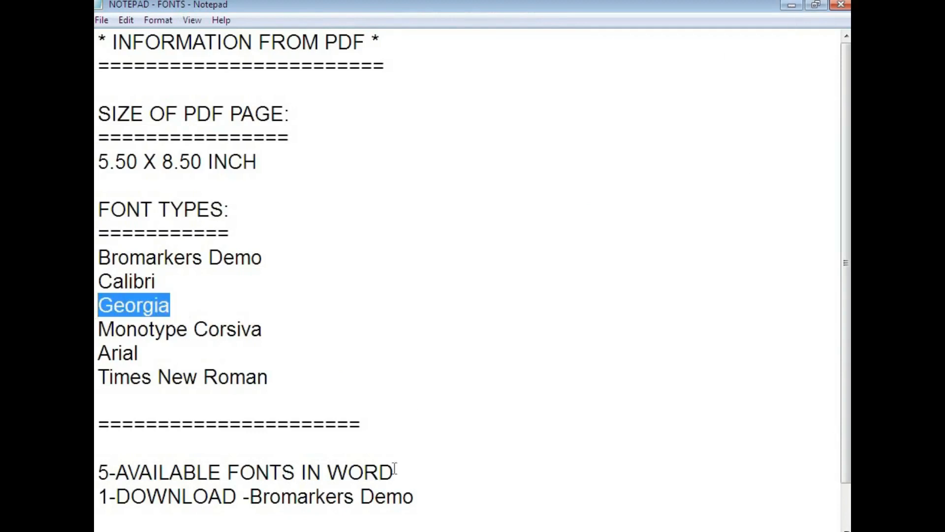
Switch back to Word and review the Introduction body text from its opening paragraph to the closing asterisks
{"action": "left_click", "coordinate": [299, 531]}
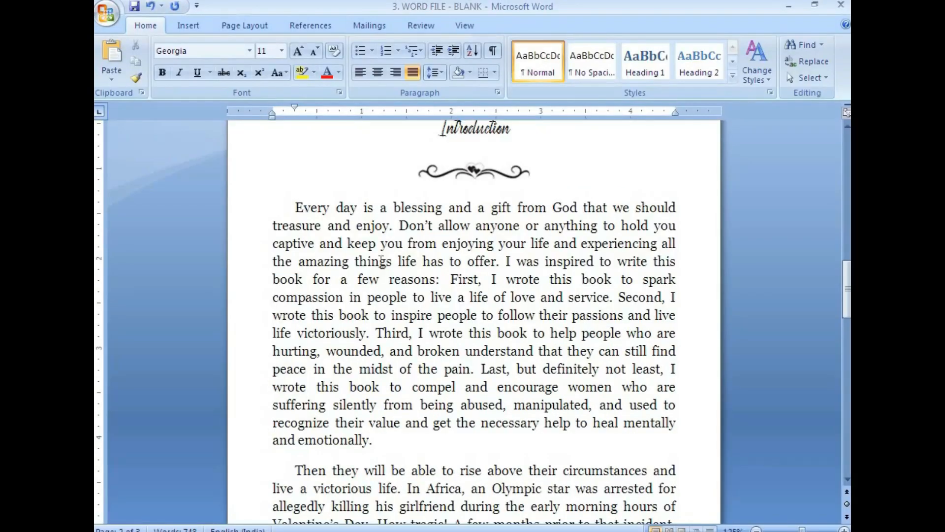
{"action": "left_click", "coordinate": [302, 208]}
{"action": "scroll", "coordinate": [347, 242], "scroll_direction": "down", "scroll_amount": 7}
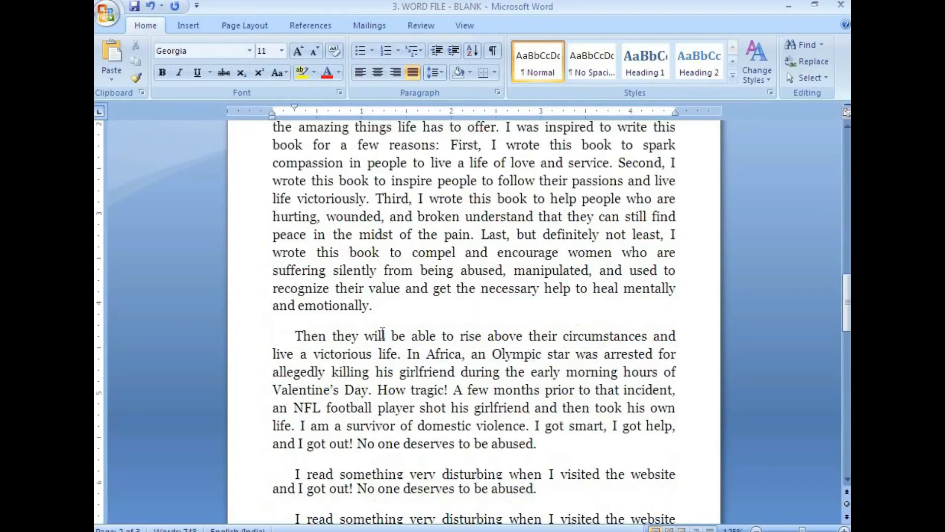
{"action": "scroll", "coordinate": [527, 308], "scroll_direction": "down", "scroll_amount": 2}
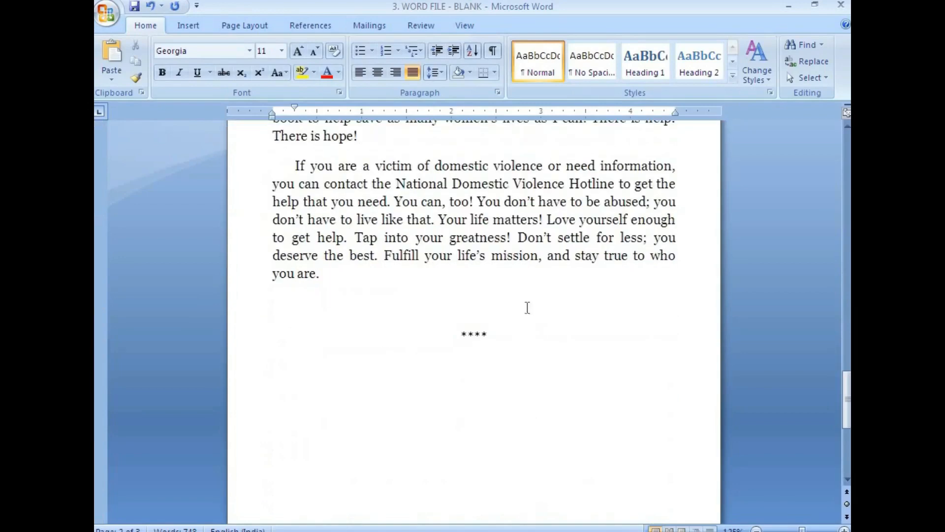
{"action": "scroll", "coordinate": [410, 304], "scroll_direction": "up", "scroll_amount": 15}
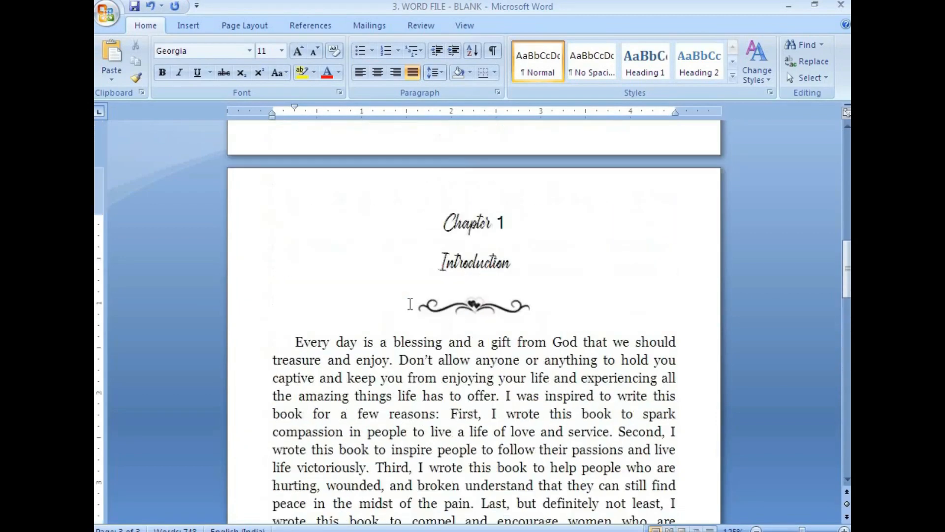
Switch to the PDF master file and examine the large initial letter that opens the first Introduction paragraph
{"action": "left_click", "coordinate": [303, 529]}
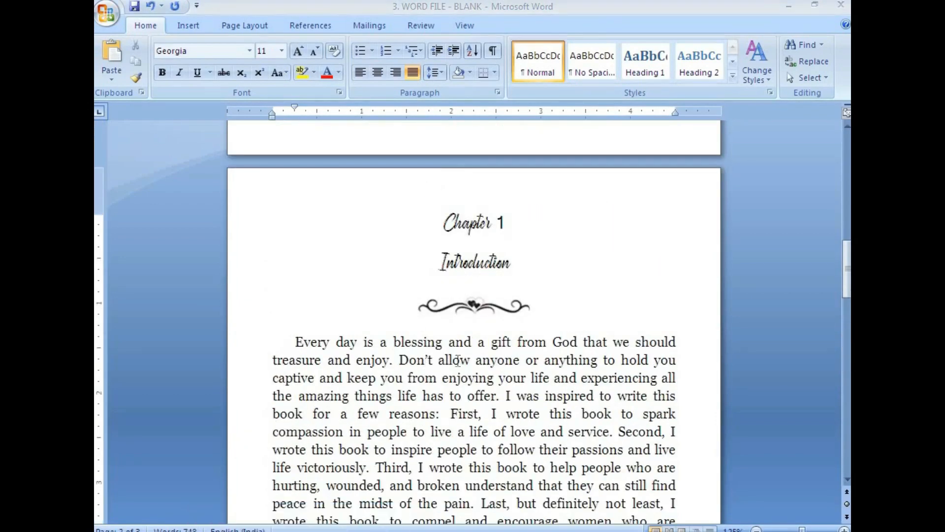
{"action": "left_click", "coordinate": [475, 308]}
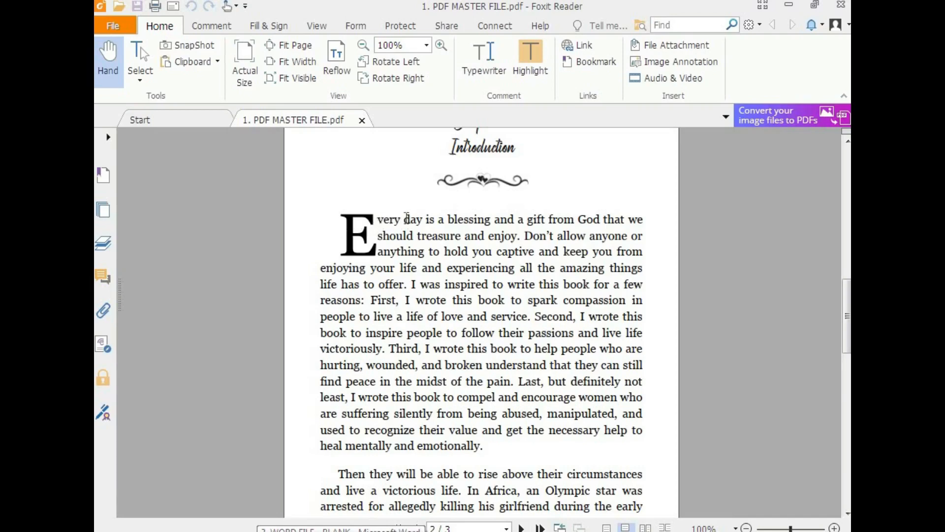
{"action": "left_click_drag", "start_coordinate": [402, 220], "coordinate": [364, 222]}
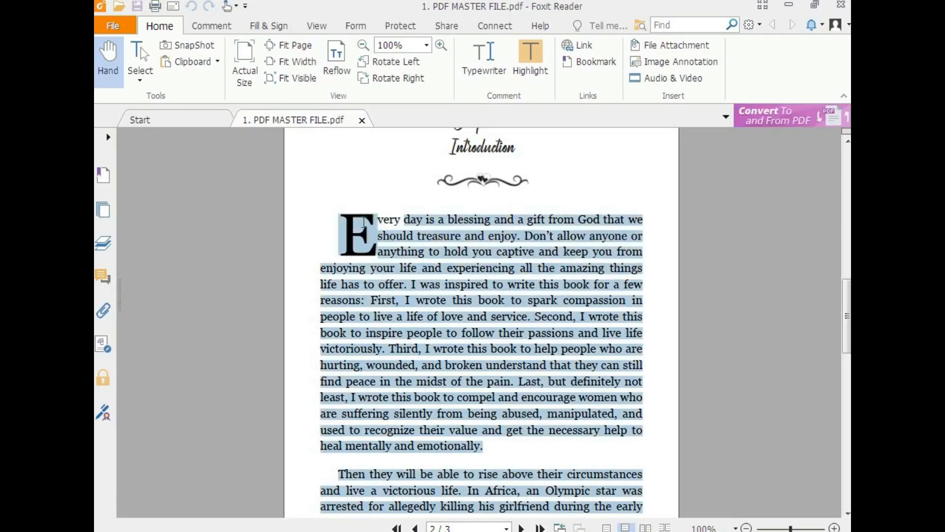
{"action": "left_click", "coordinate": [406, 300]}
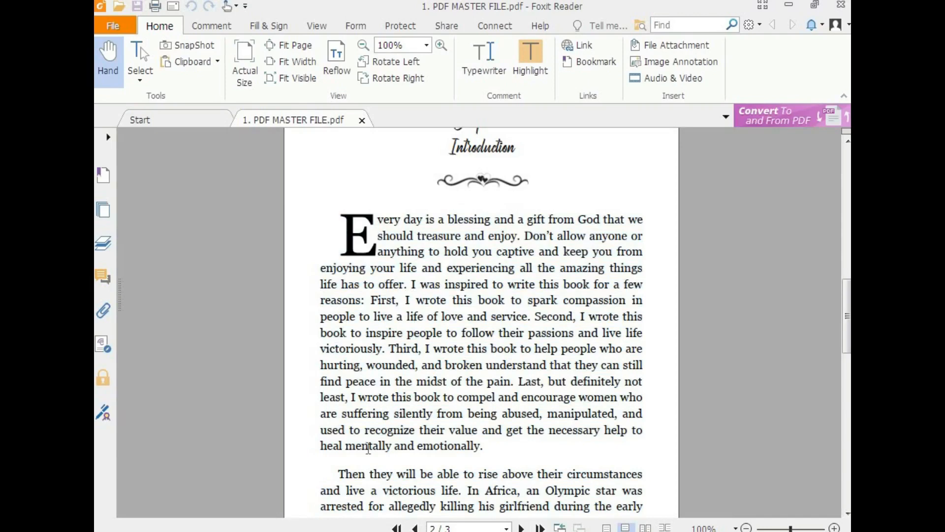
Apply a Dropped drop cap to the opening Introduction paragraph in Word and save the document
{"action": "key", "text": "alt+Tab"}
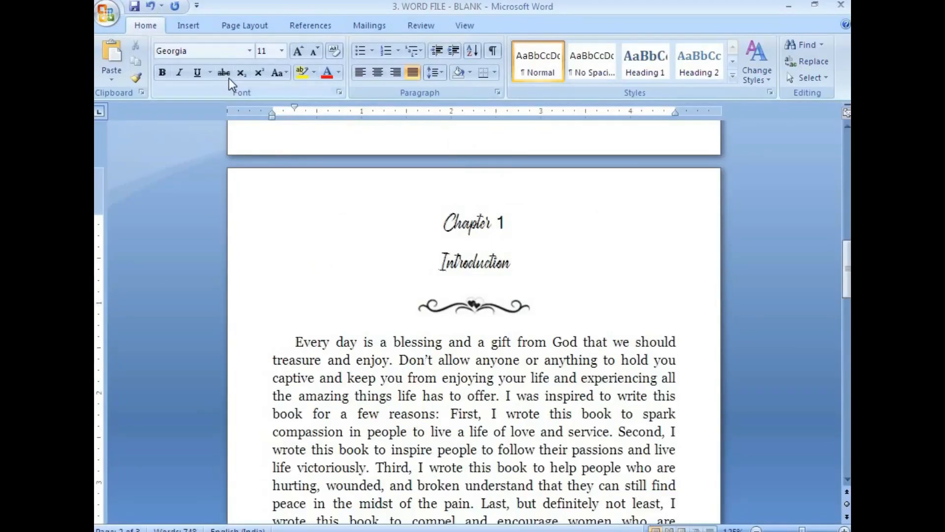
{"action": "left_click", "coordinate": [192, 27]}
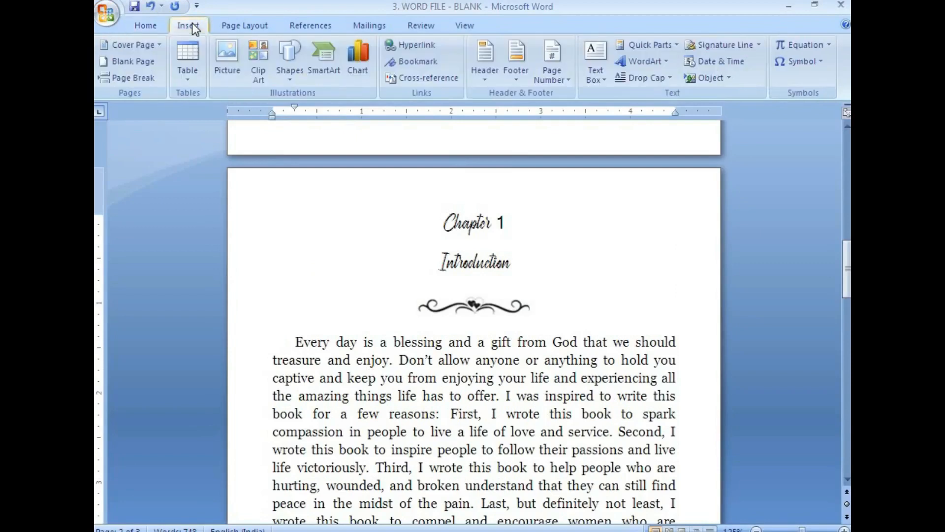
{"action": "left_click", "coordinate": [671, 81]}
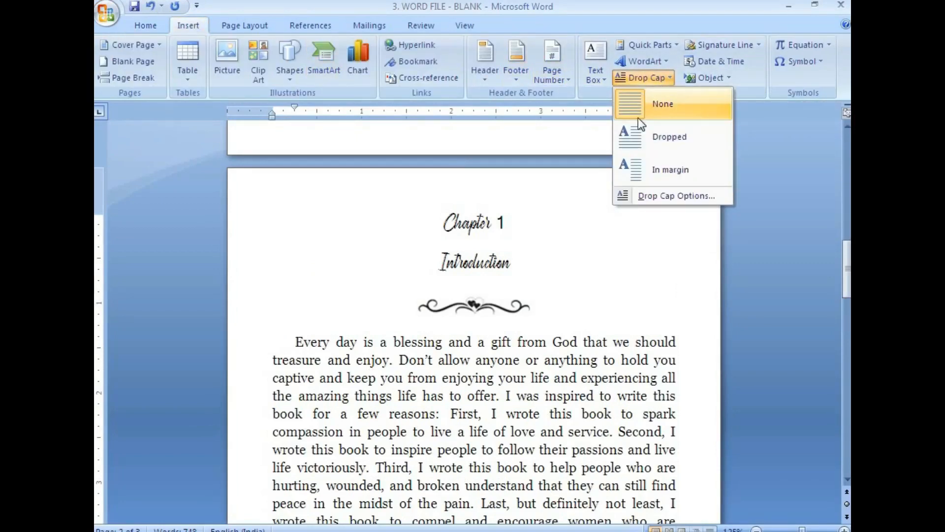
{"action": "left_click", "coordinate": [634, 137]}
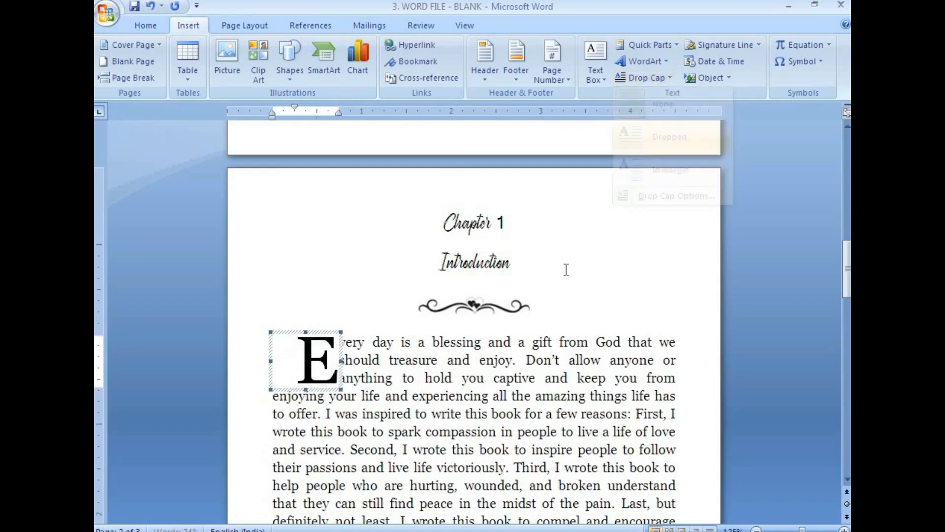
{"action": "left_click", "coordinate": [380, 397]}
{"action": "scroll", "coordinate": [377, 361], "scroll_direction": "down", "scroll_amount": 3}
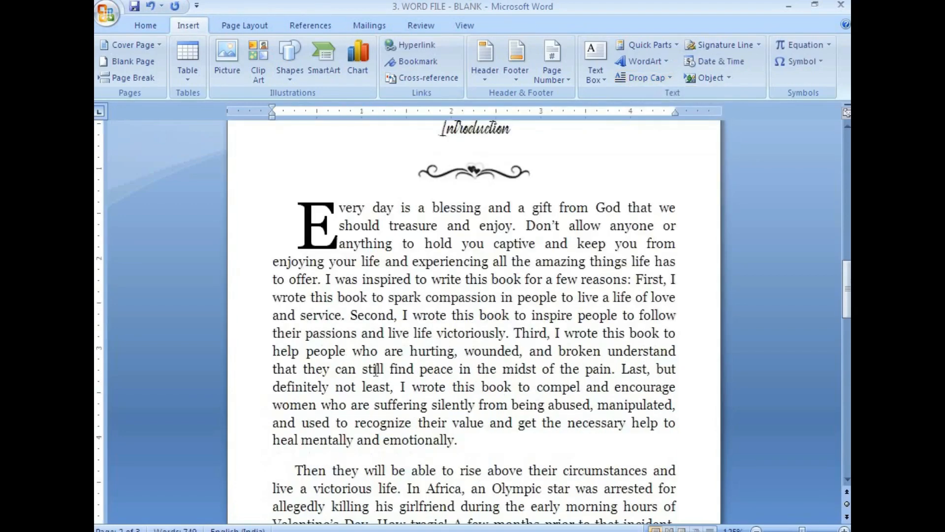
{"action": "scroll", "coordinate": [417, 362], "scroll_direction": "up", "scroll_amount": 4}
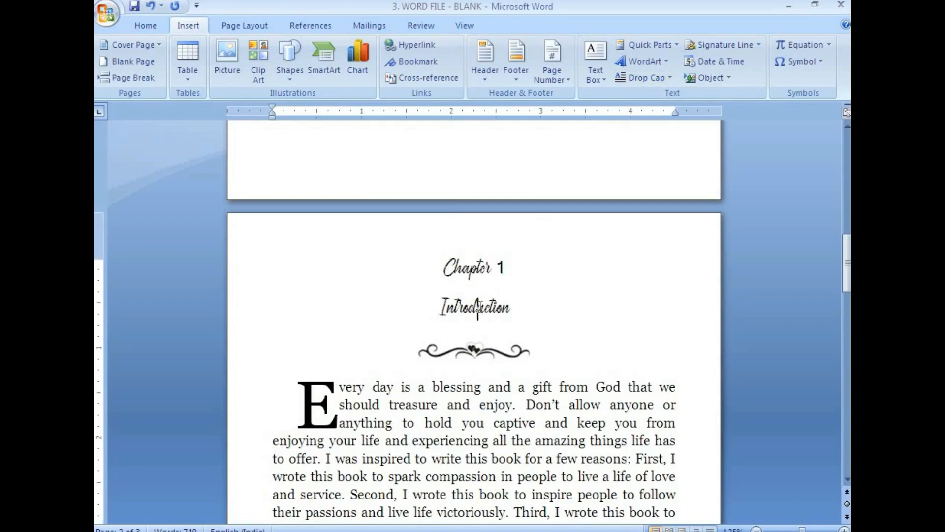
{"action": "scroll", "coordinate": [442, 428], "scroll_direction": "down", "scroll_amount": 2}
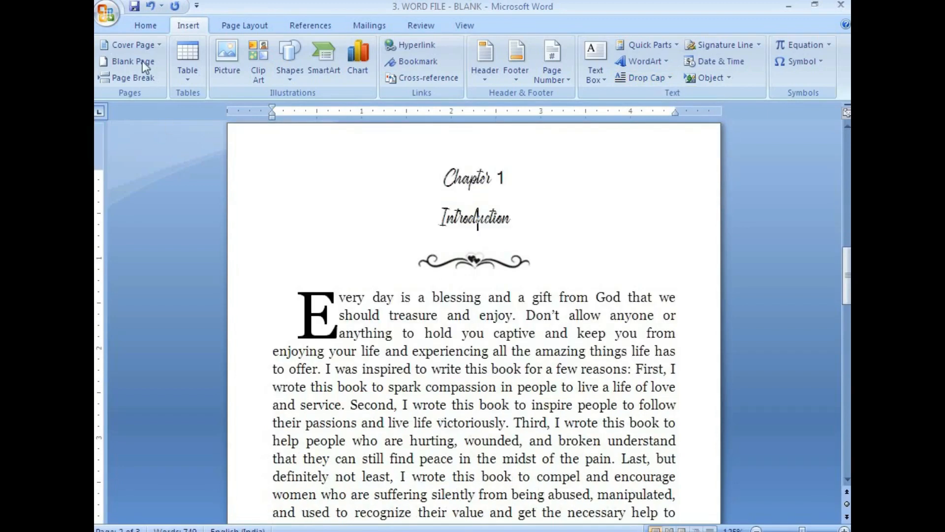
{"action": "left_click", "coordinate": [134, 6]}
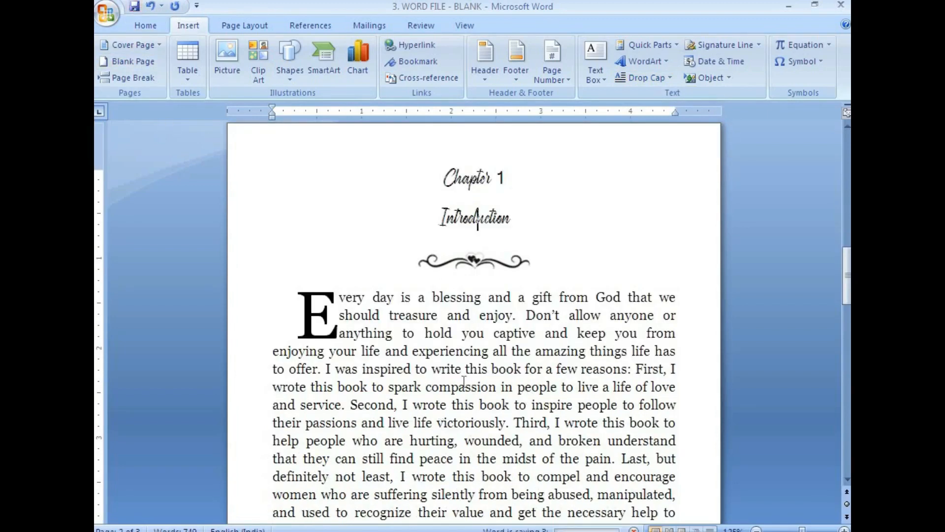
Compare the Introduction pages of the PDF master file with the formatted pages of the Word document
{"action": "scroll", "coordinate": [361, 458], "scroll_direction": "down", "scroll_amount": 5}
{"action": "key", "text": "alt+Tab"}
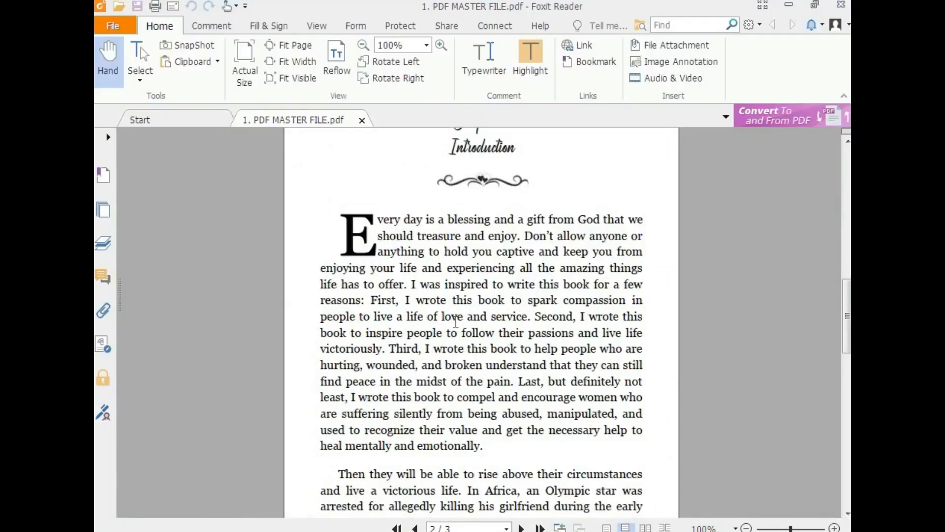
{"action": "scroll", "coordinate": [456, 323], "scroll_direction": "down", "scroll_amount": 15}
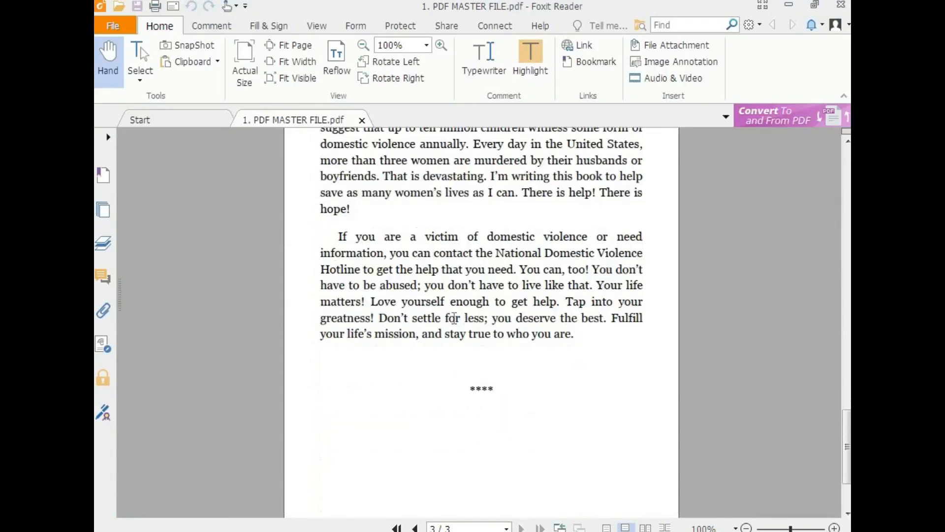
{"action": "left_click", "coordinate": [335, 515]}
{"action": "scroll", "coordinate": [456, 274], "scroll_direction": "up", "scroll_amount": 6}
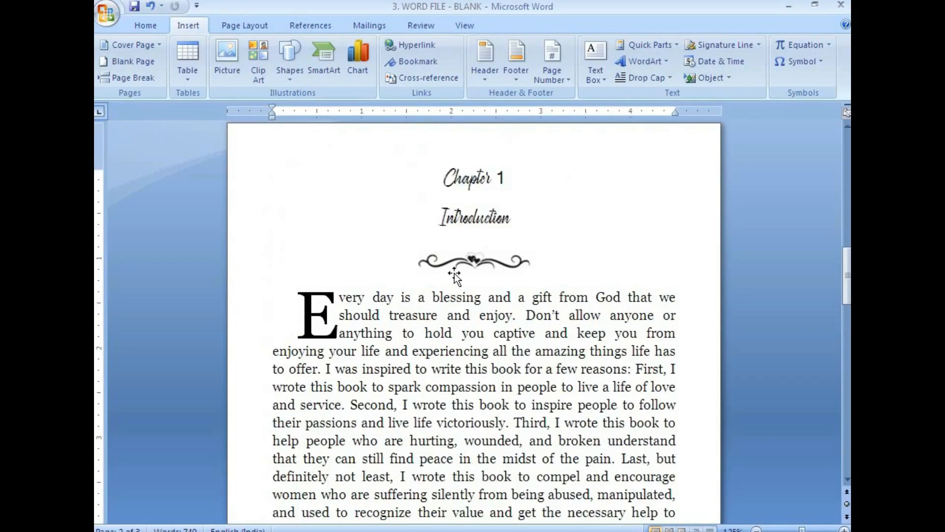
{"action": "scroll", "coordinate": [475, 344], "scroll_direction": "down", "scroll_amount": 3}
{"action": "scroll", "coordinate": [484, 353], "scroll_direction": "up", "scroll_amount": 13}
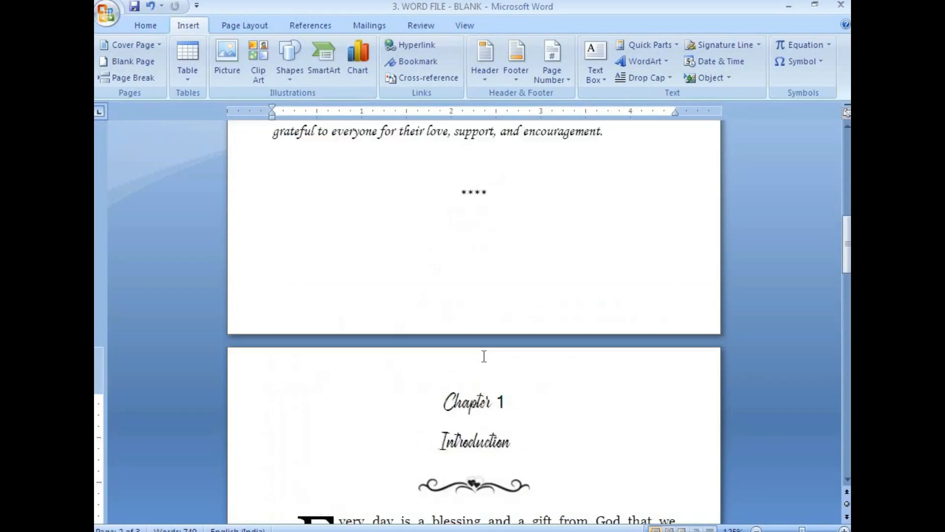
{"action": "scroll", "coordinate": [485, 368], "scroll_direction": "down", "scroll_amount": 3}
{"action": "scroll", "coordinate": [486, 368], "scroll_direction": "down", "scroll_amount": 11}
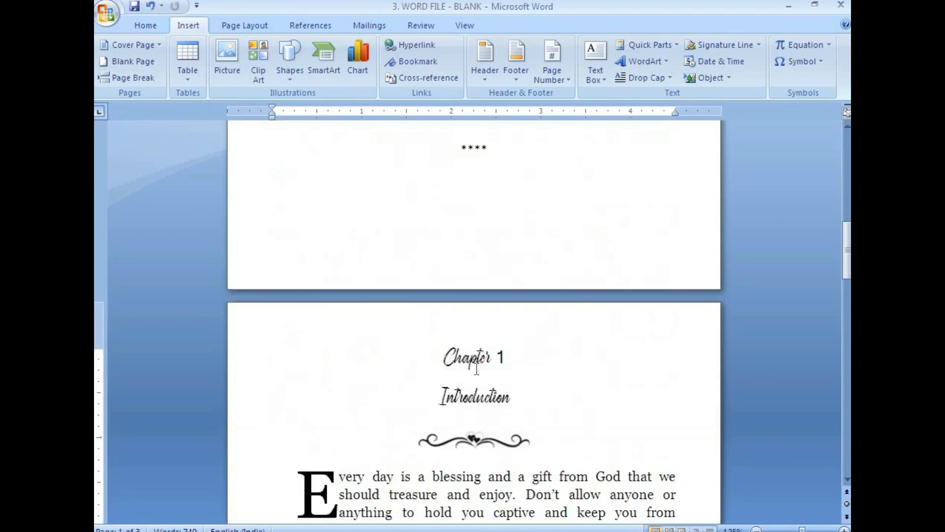
{"action": "scroll", "coordinate": [474, 368], "scroll_direction": "down", "scroll_amount": 9}
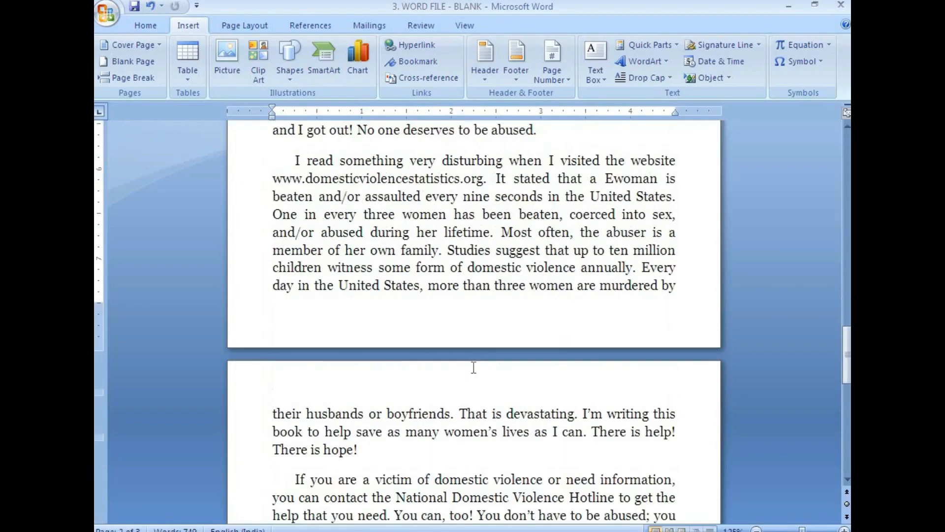
{"action": "scroll", "coordinate": [474, 365], "scroll_direction": "up", "scroll_amount": 7}
{"action": "scroll", "coordinate": [474, 365], "scroll_direction": "up", "scroll_amount": 7}
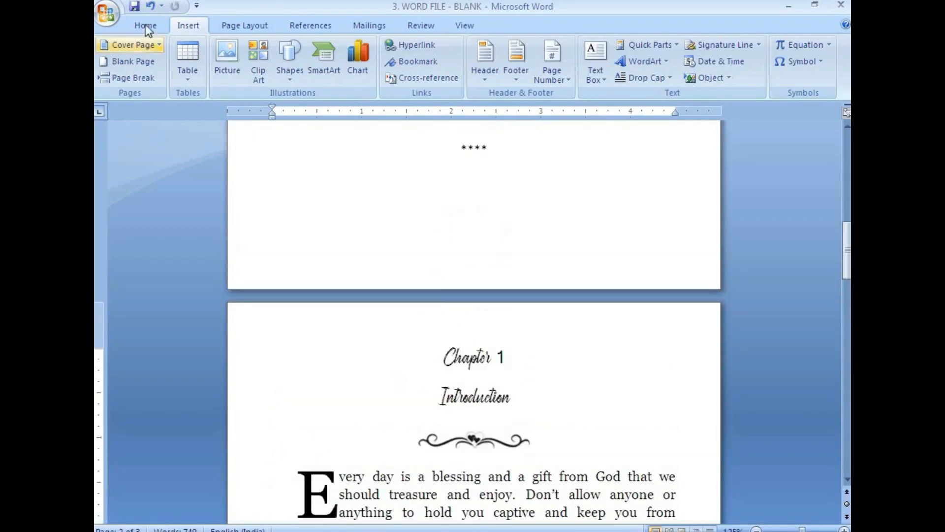
Publish the Word document as a PDF named 3. WORD FILE - BLANK in the PDF TO WORD folder
{"action": "left_click", "coordinate": [107, 13]}
{"action": "mouse_move", "coordinate": [138, 145]}
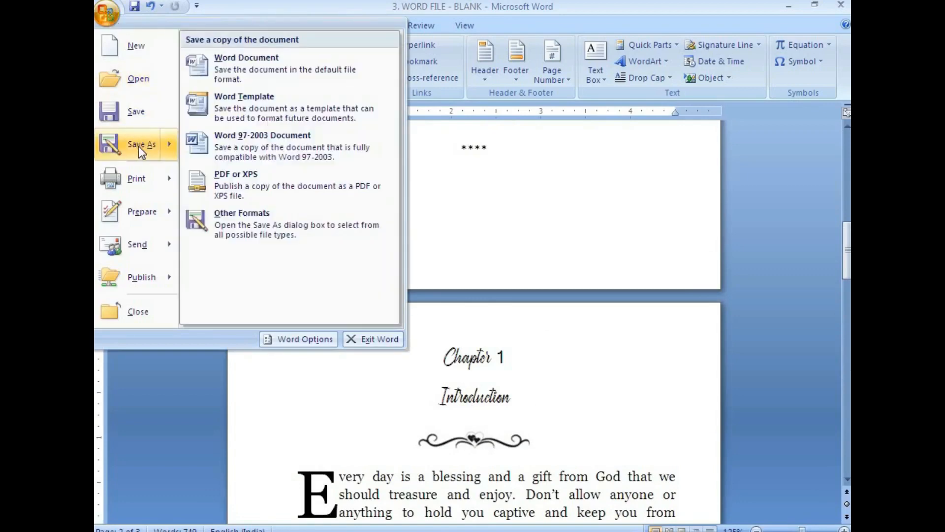
{"action": "left_click", "coordinate": [247, 187]}
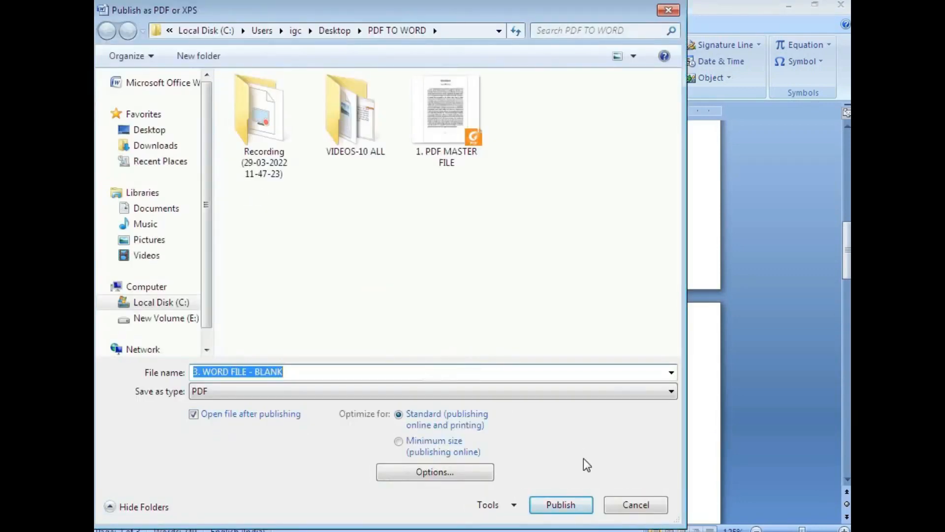
{"action": "left_click", "coordinate": [568, 505]}
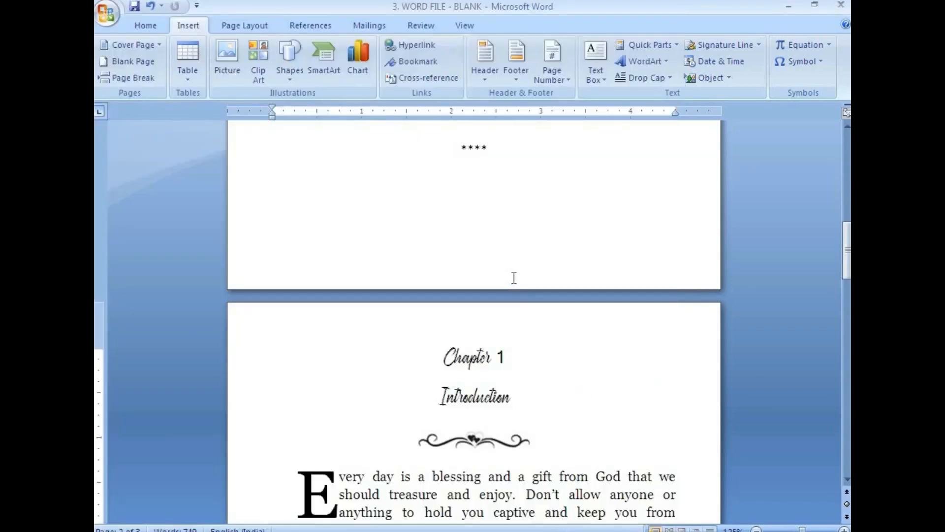
{"action": "scroll", "coordinate": [505, 269], "scroll_direction": "down", "scroll_amount": 3}
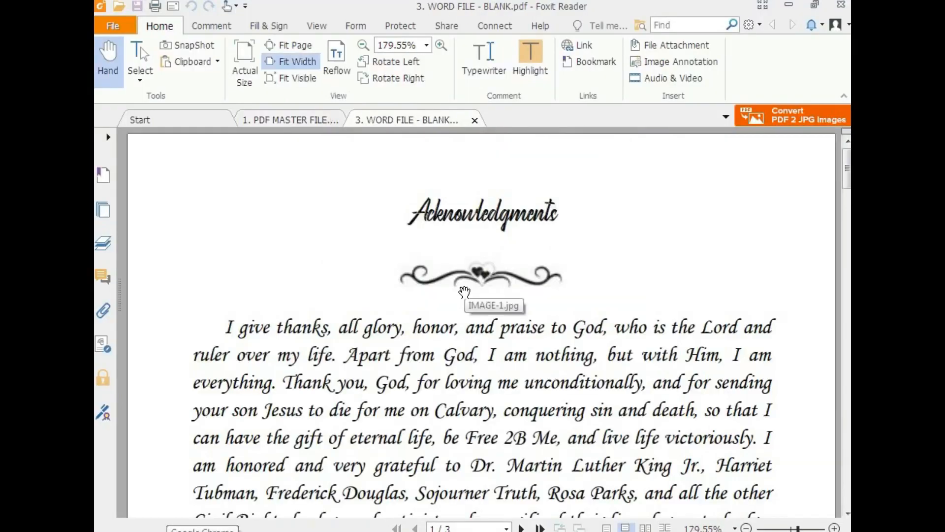
Show the exported 3. WORD FILE - BLANK.pdf at actual size and review its Acknowledgments and Introduction pages
{"action": "key", "text": "ctrl+1"}
{"action": "scroll", "coordinate": [465, 295], "scroll_direction": "down", "scroll_amount": 10}
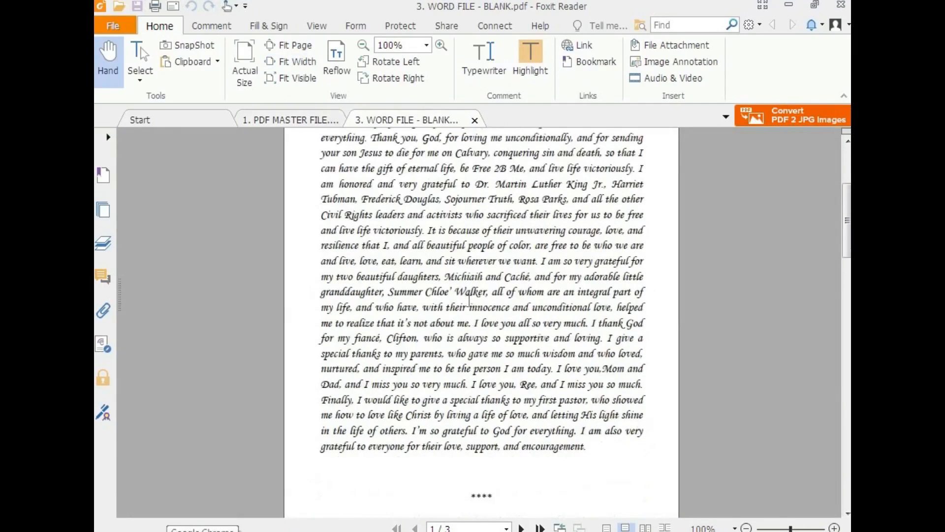
{"action": "scroll", "coordinate": [466, 305], "scroll_direction": "down", "scroll_amount": 15}
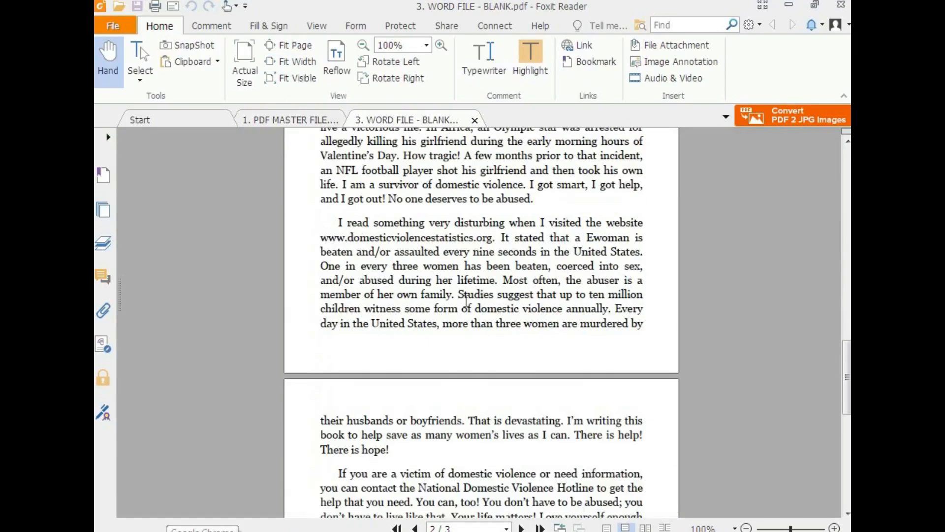
{"action": "scroll", "coordinate": [466, 301], "scroll_direction": "up", "scroll_amount": 20}
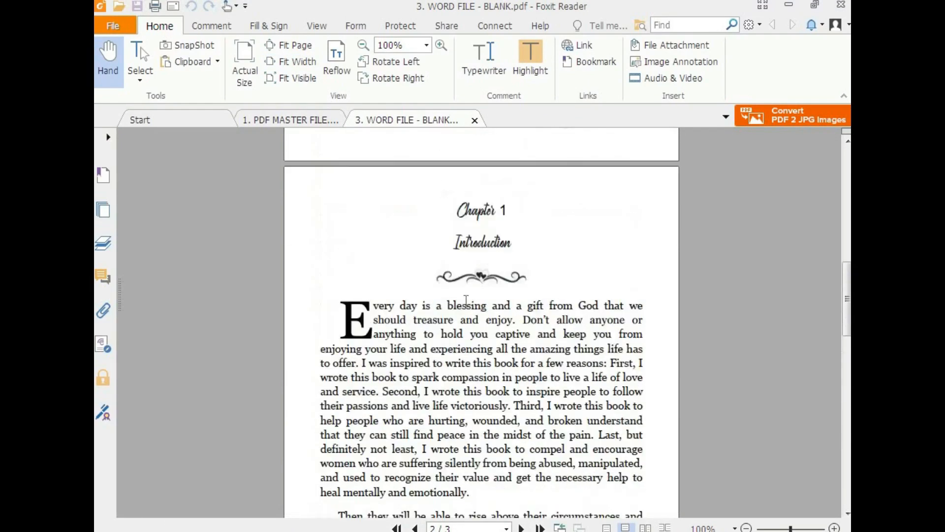
{"action": "scroll", "coordinate": [466, 300], "scroll_direction": "up", "scroll_amount": 2}
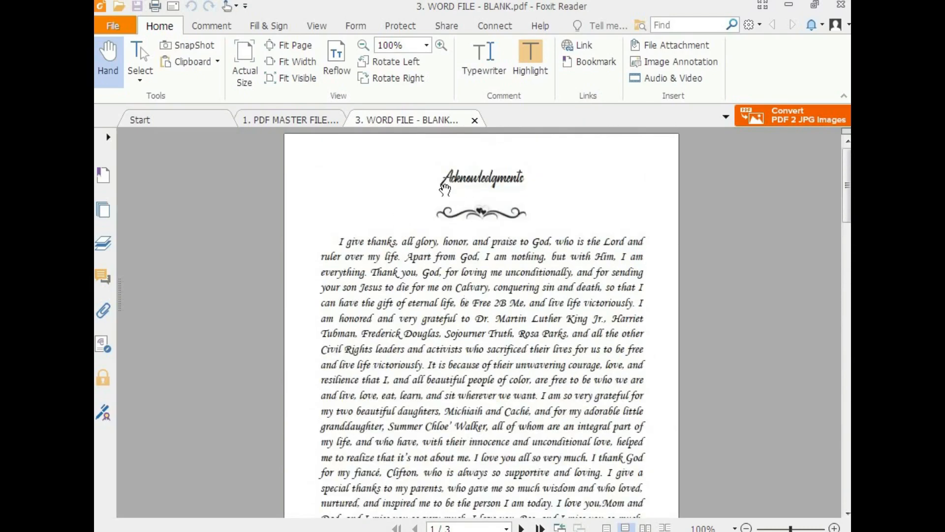
Compare the Acknowledgments page of the PDF master file with the one in the exported PDF, checking heading, ornament and text spacing
{"action": "left_click", "coordinate": [305, 121]}
{"action": "scroll", "coordinate": [463, 244], "scroll_direction": "up", "scroll_amount": 15}
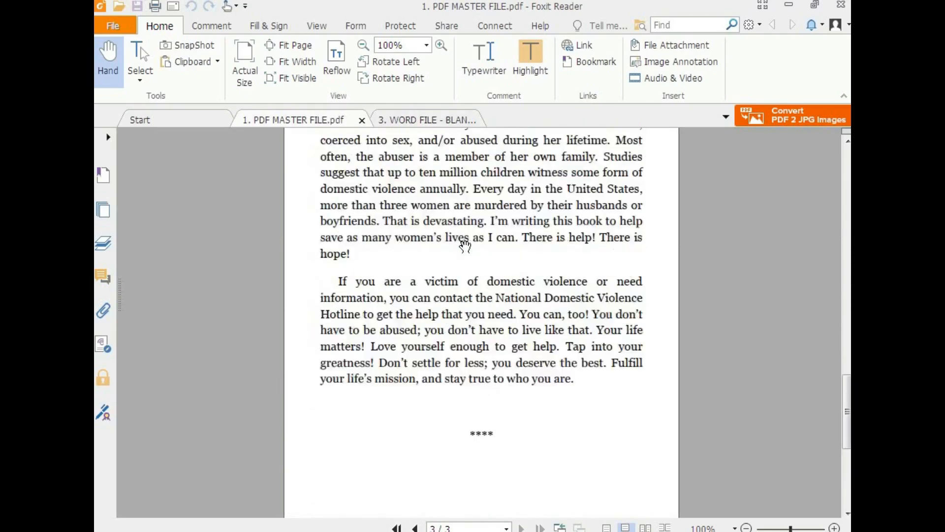
{"action": "scroll", "coordinate": [473, 287], "scroll_direction": "up", "scroll_amount": 10}
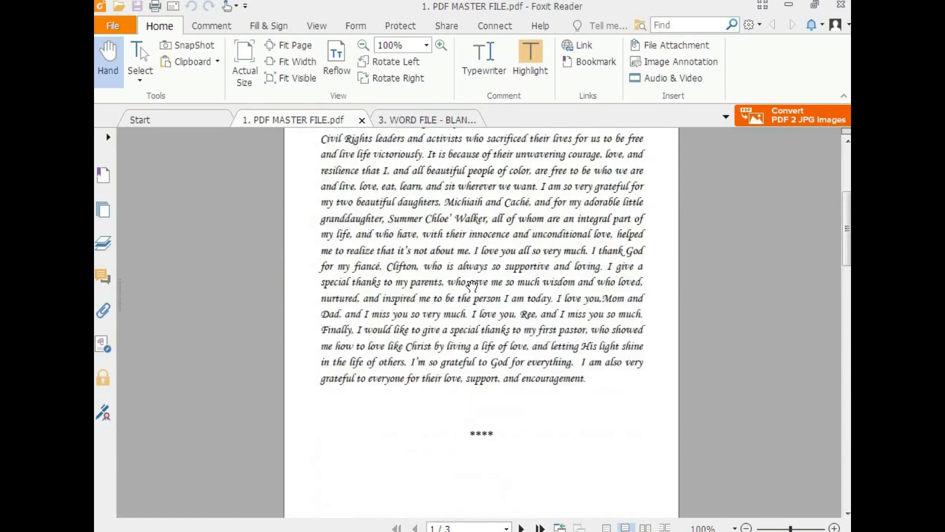
{"action": "left_click", "coordinate": [415, 120]}
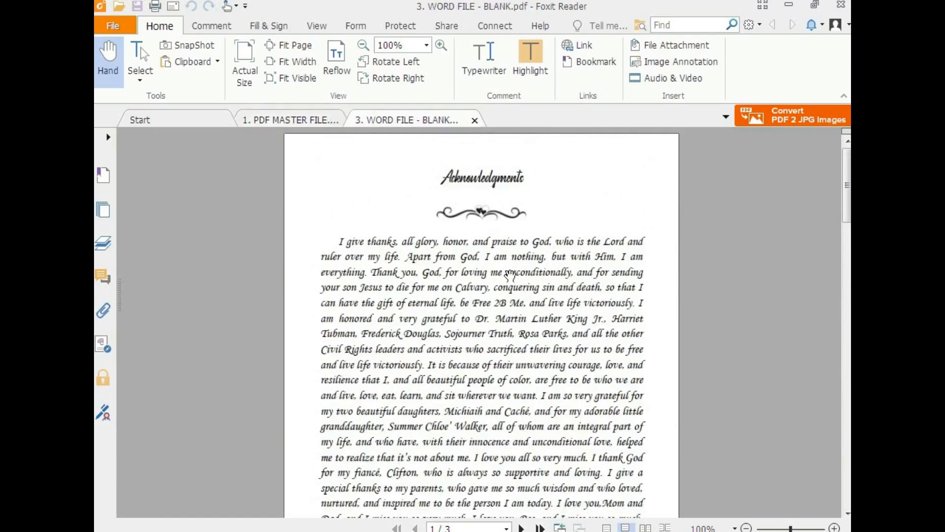
{"action": "left_click", "coordinate": [302, 121]}
{"action": "left_click", "coordinate": [417, 121]}
{"action": "scroll", "coordinate": [467, 296], "scroll_direction": "down", "scroll_amount": 10}
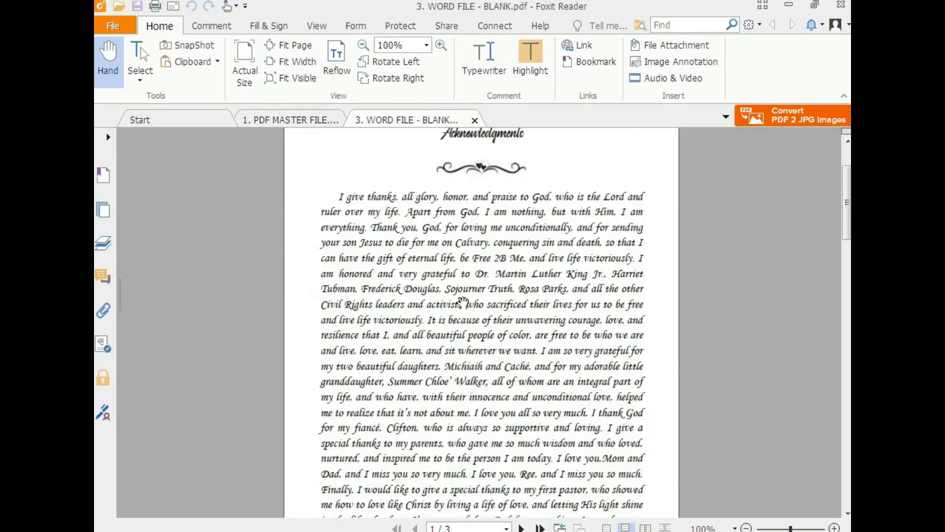
Compare the Chapter 1 Introduction in the PDF master file with the exported PDF, through to the closing page
{"action": "left_click", "coordinate": [299, 121]}
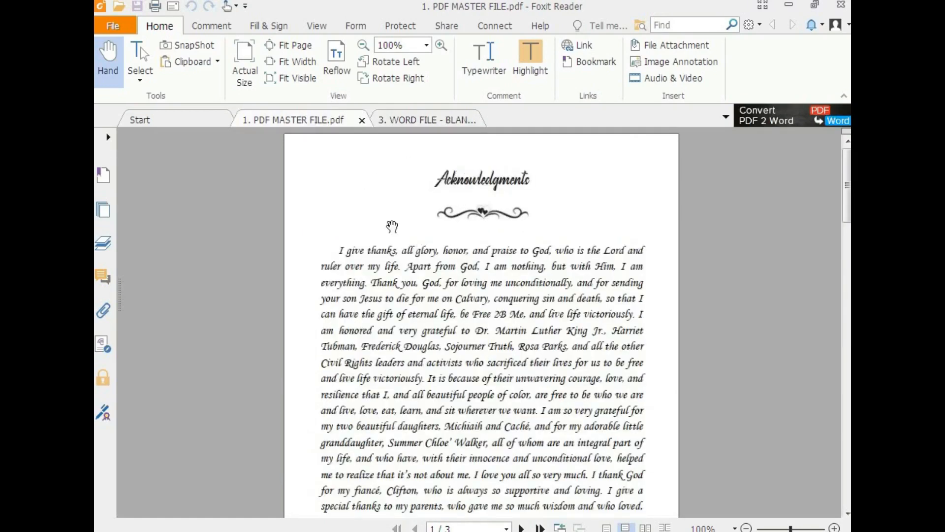
{"action": "scroll", "coordinate": [420, 271], "scroll_direction": "down", "scroll_amount": 10}
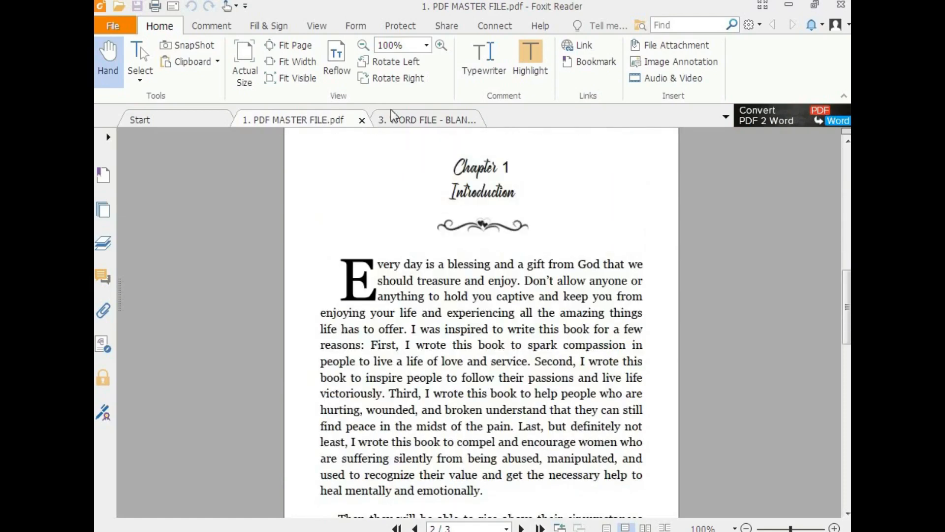
{"action": "left_click", "coordinate": [411, 121]}
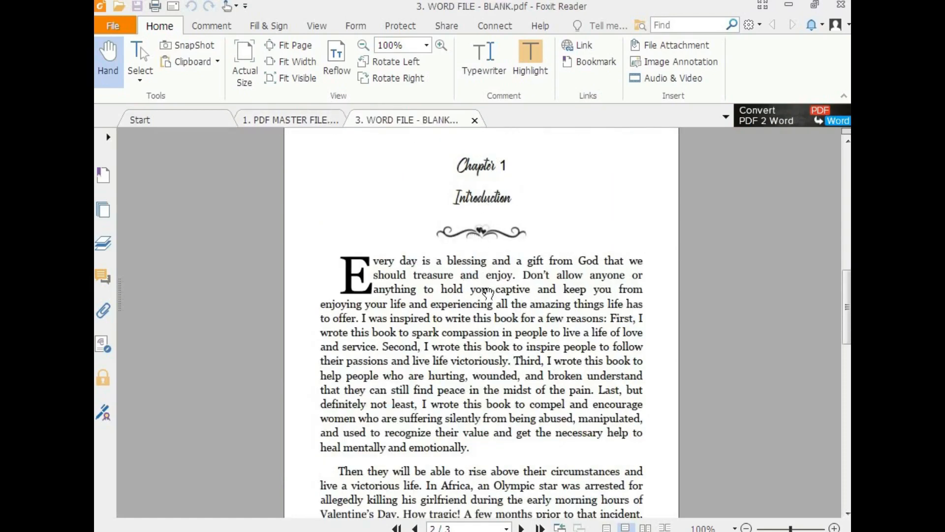
{"action": "scroll", "coordinate": [467, 374], "scroll_direction": "down", "scroll_amount": 6}
{"action": "scroll", "coordinate": [467, 377], "scroll_direction": "down", "scroll_amount": 5}
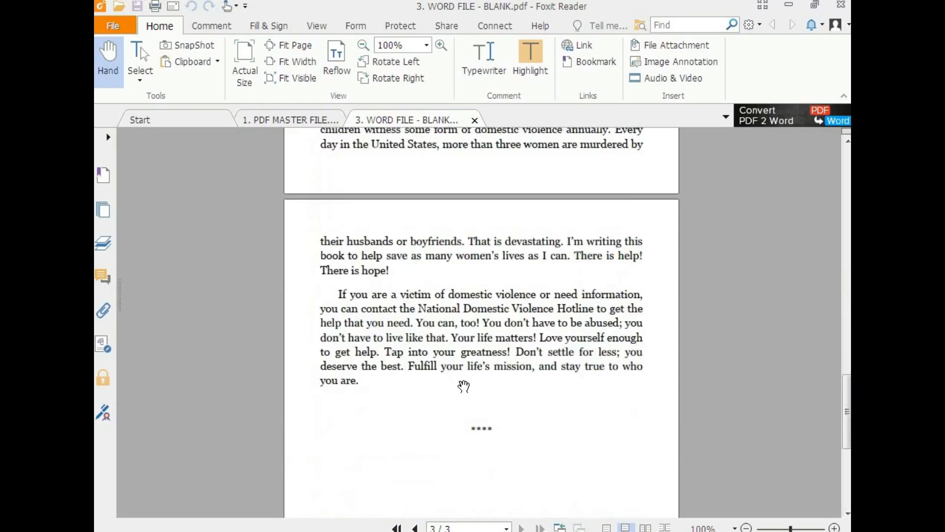